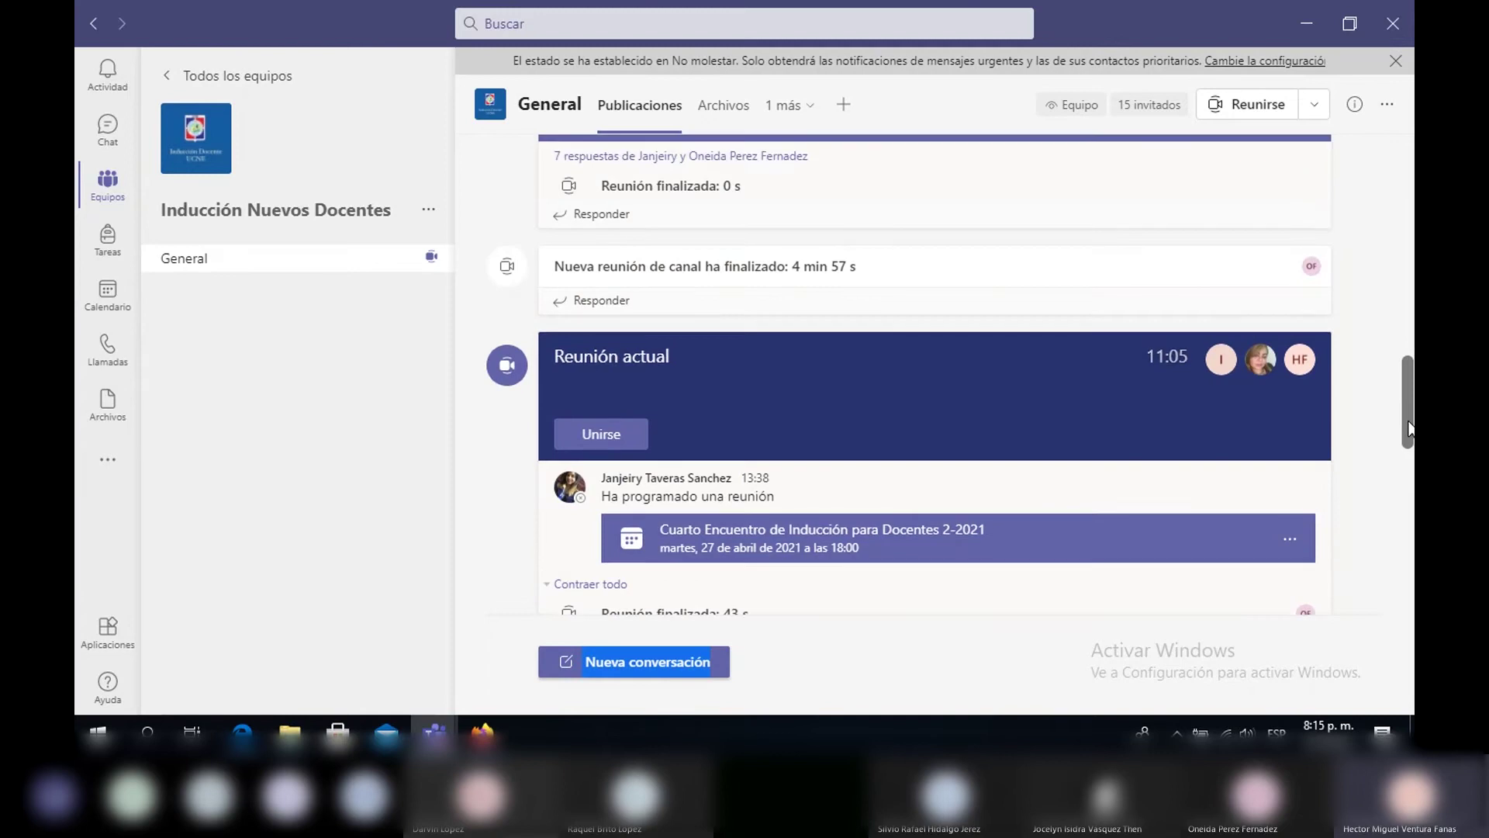
Expand the replies under the Tercer Encuentro de Inducción para Docente 2-2021 meeting and open the options of its recording
{"action": "scroll", "coordinate": [1410, 429], "scroll_direction": "up", "scroll_amount": 3}
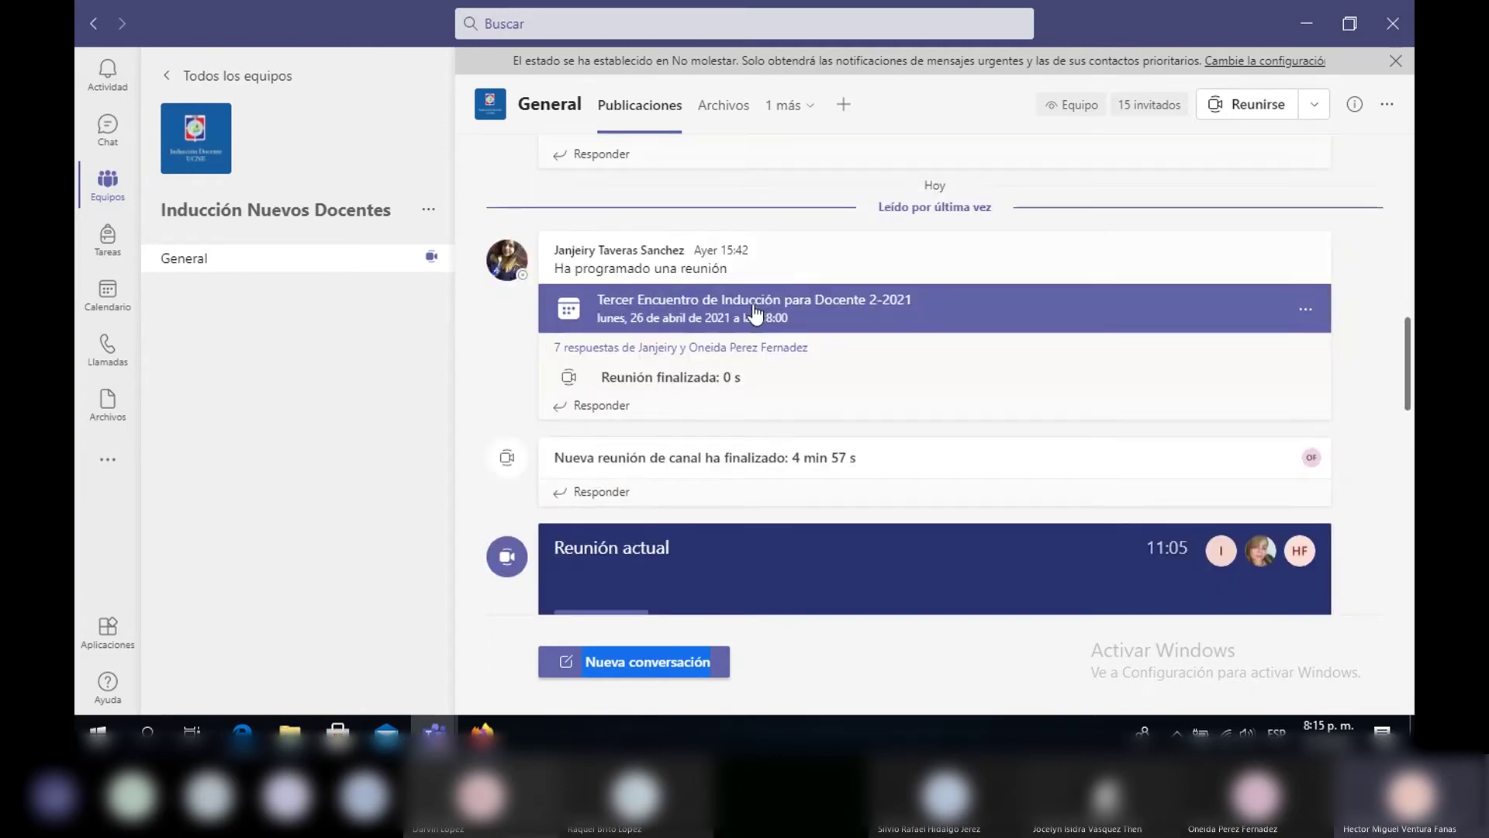
{"action": "left_click", "coordinate": [548, 351]}
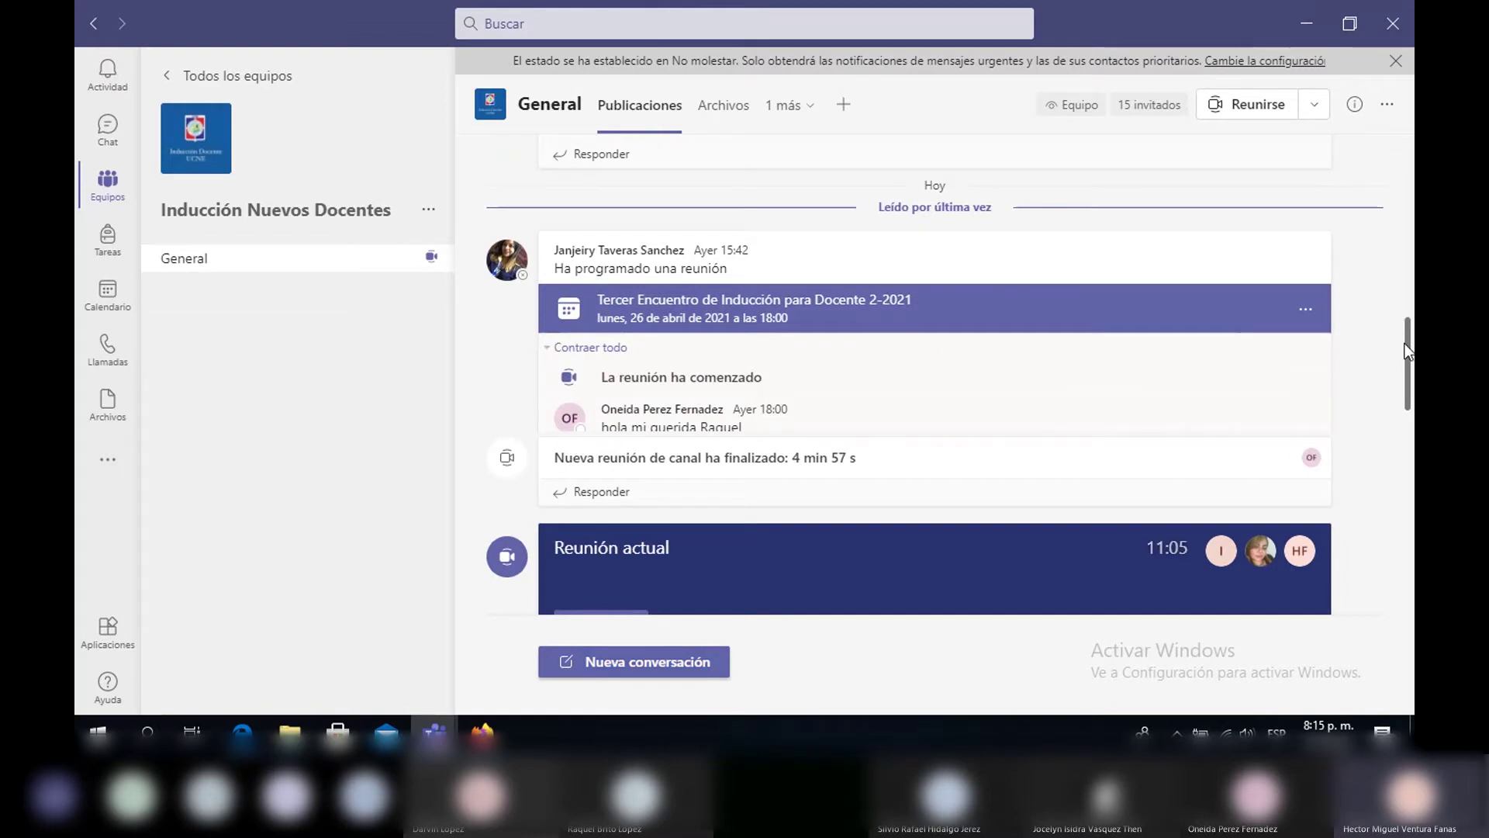
{"action": "left_click_drag", "start_coordinate": [1406, 343], "coordinate": [1406, 360]}
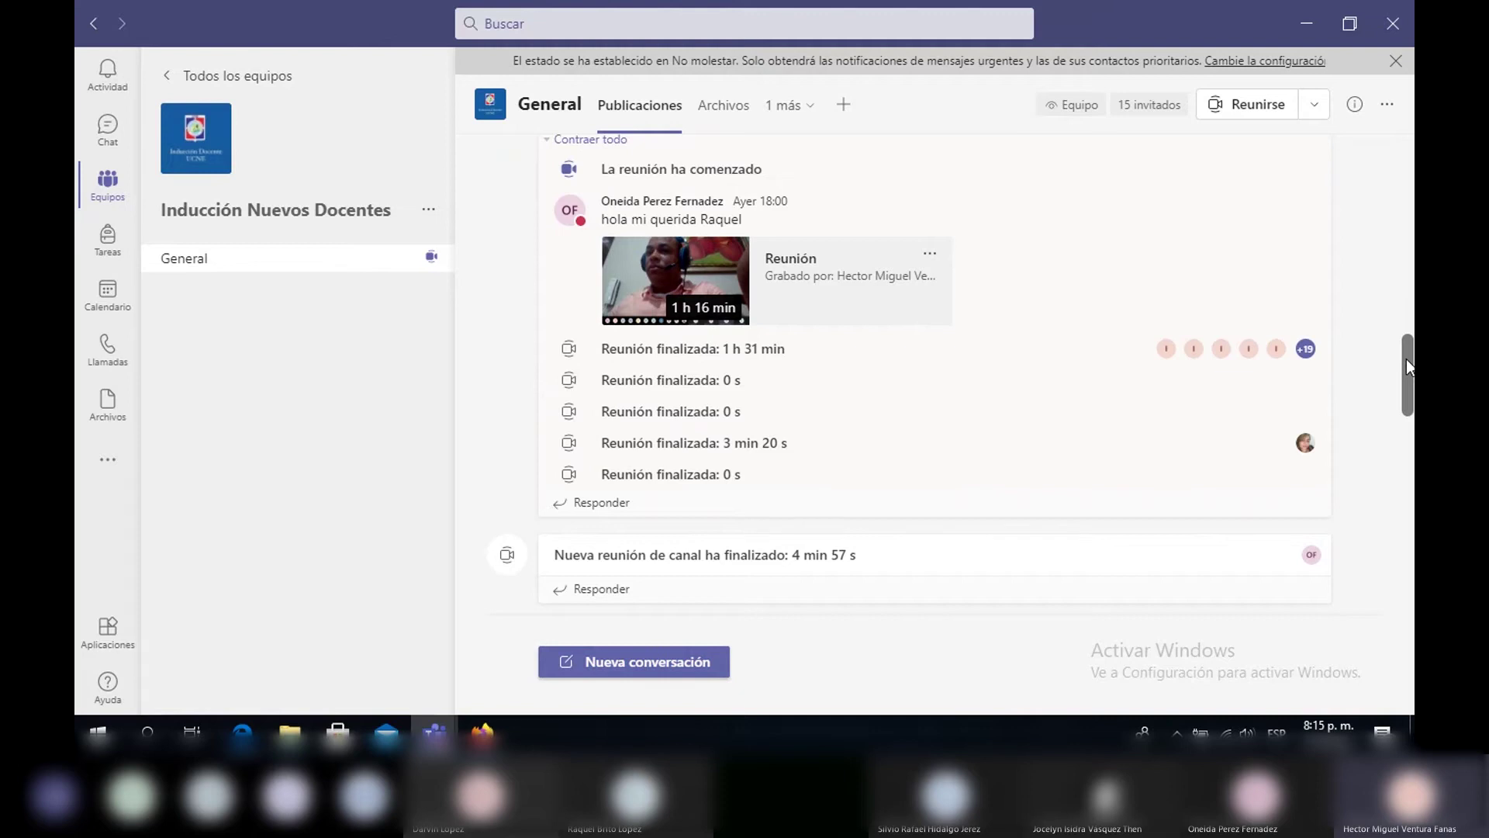
{"action": "left_click", "coordinate": [931, 259]}
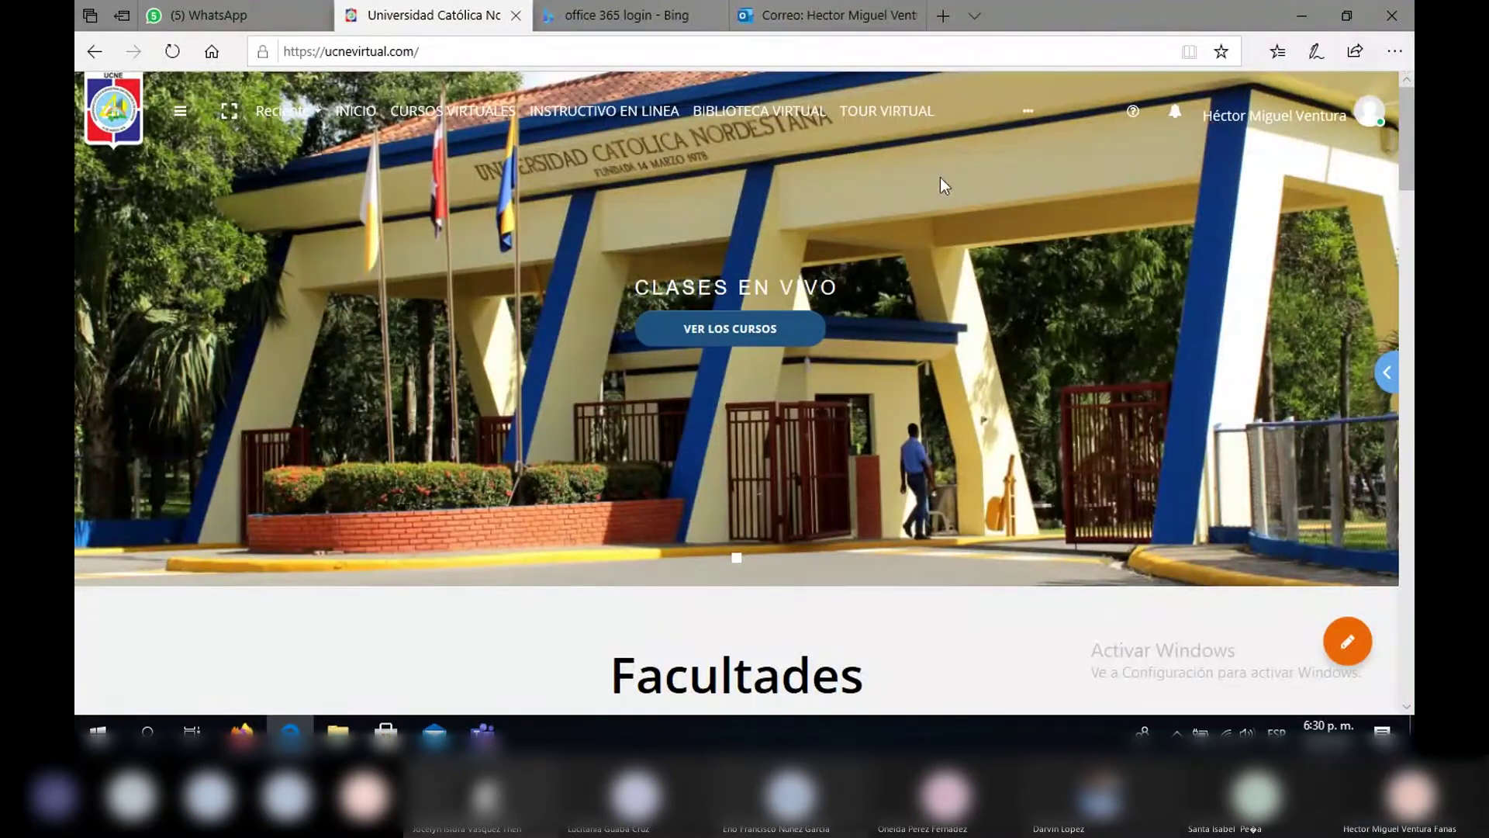
Open the Práctica docente course from the virtual courses and start a new Página resource in an unnamed topic section
{"action": "left_click", "coordinate": [444, 118]}
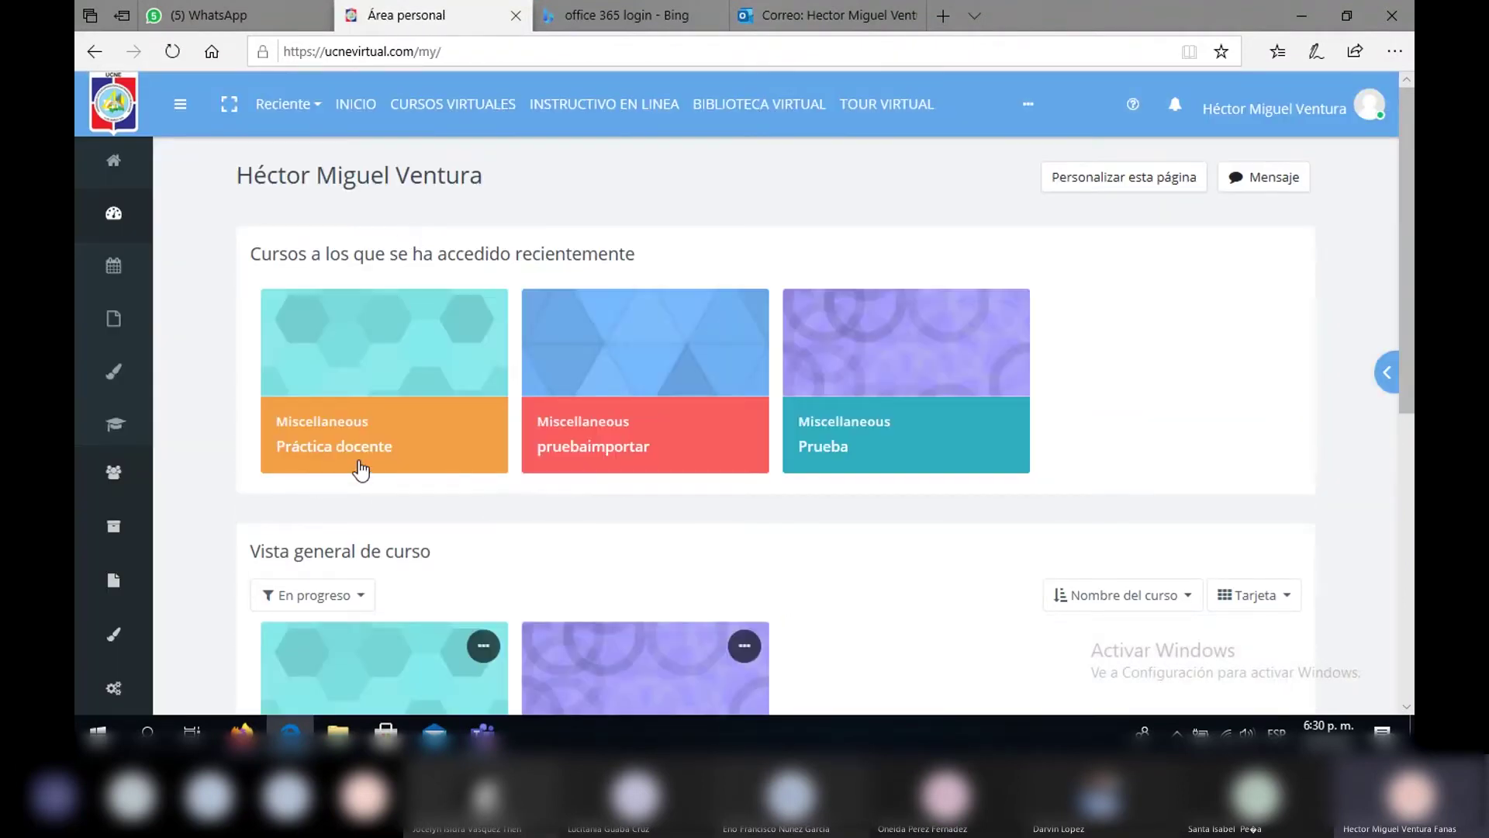
{"action": "left_click", "coordinate": [354, 451]}
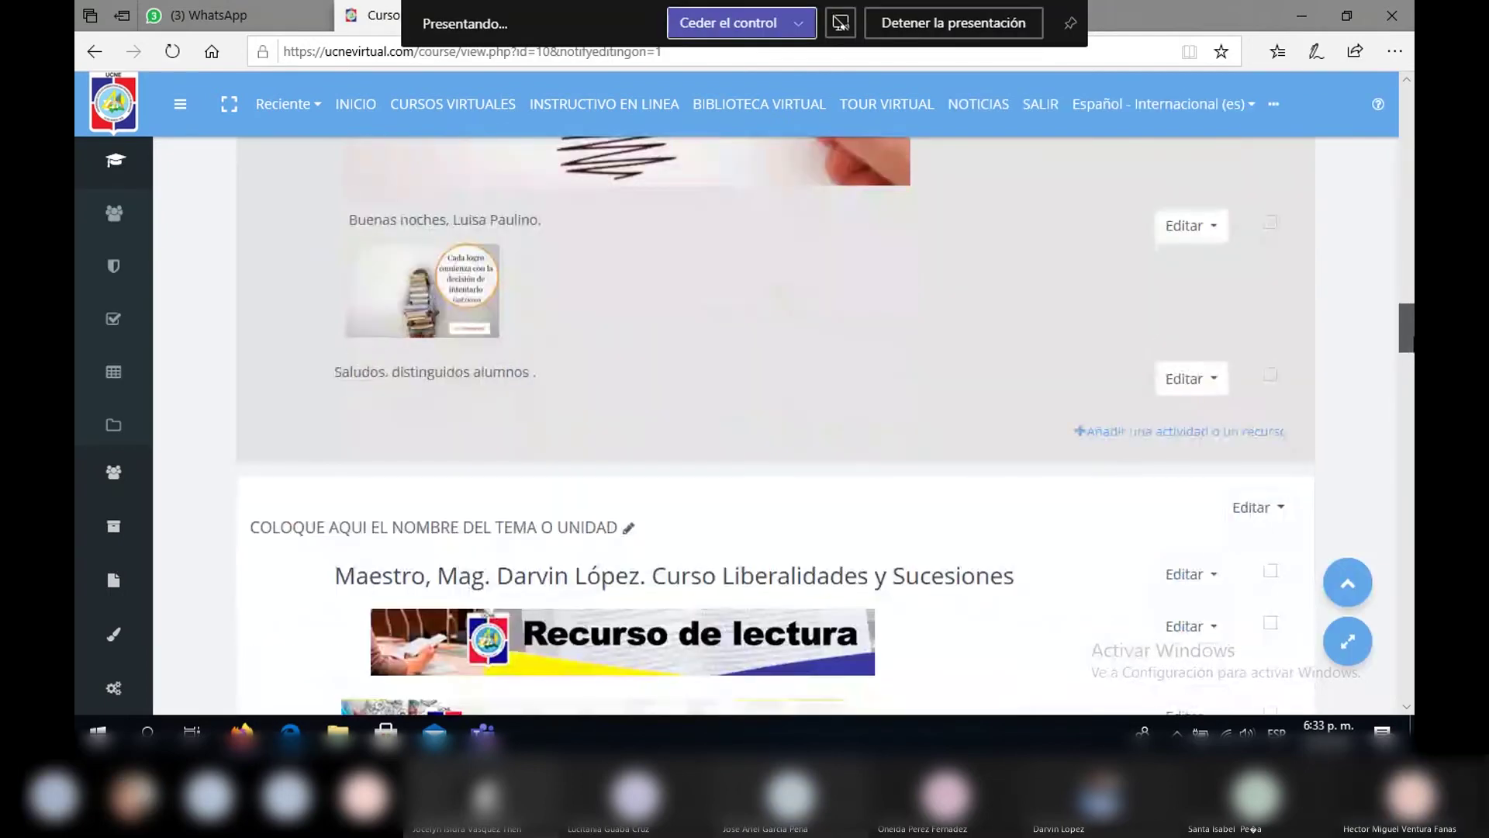
{"action": "scroll", "coordinate": [1302, 433], "scroll_direction": "up", "scroll_amount": 1}
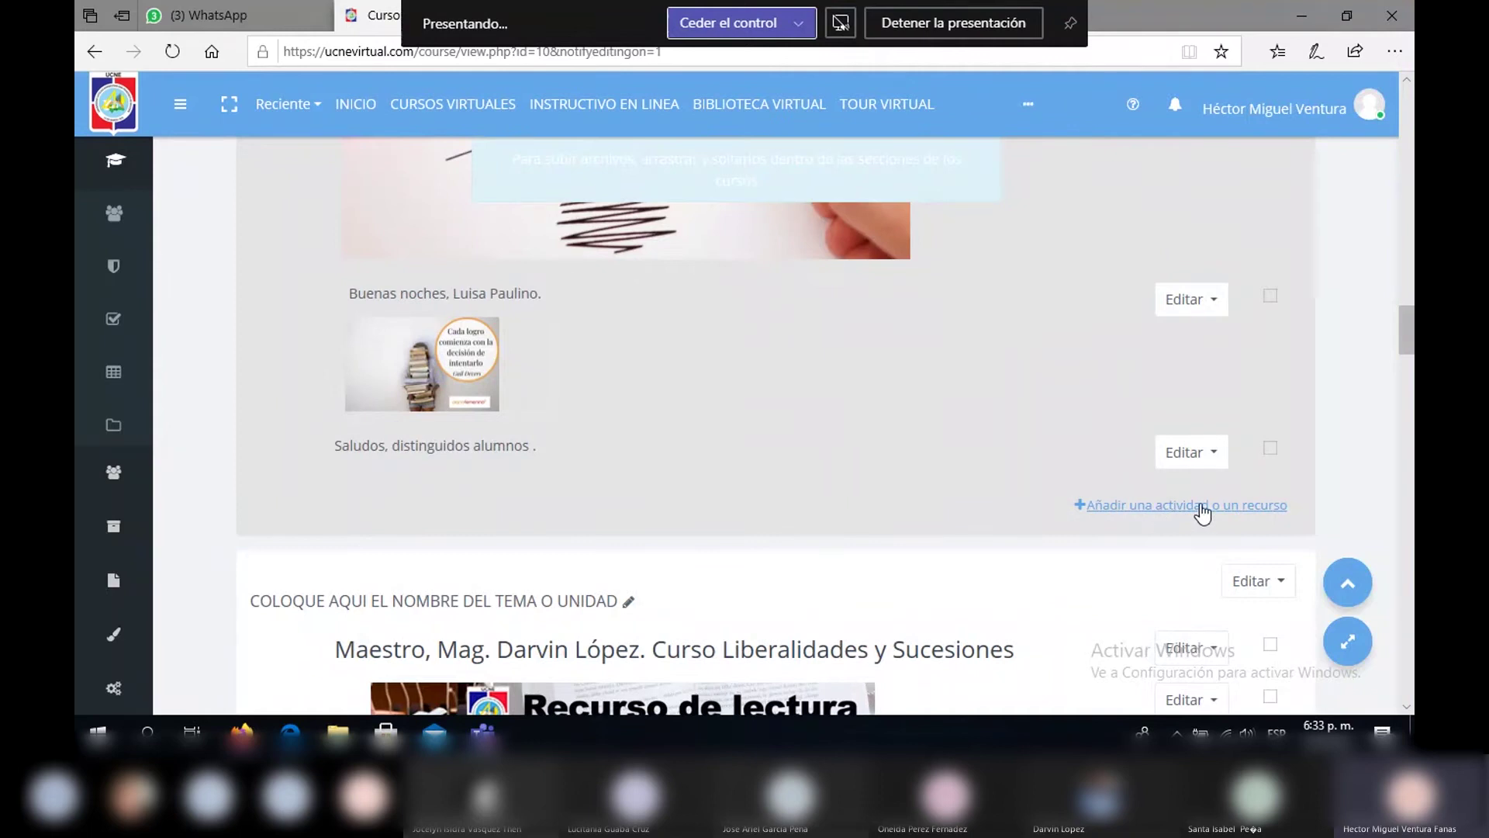
{"action": "left_click_drag", "start_coordinate": [1407, 351], "coordinate": [1413, 543]}
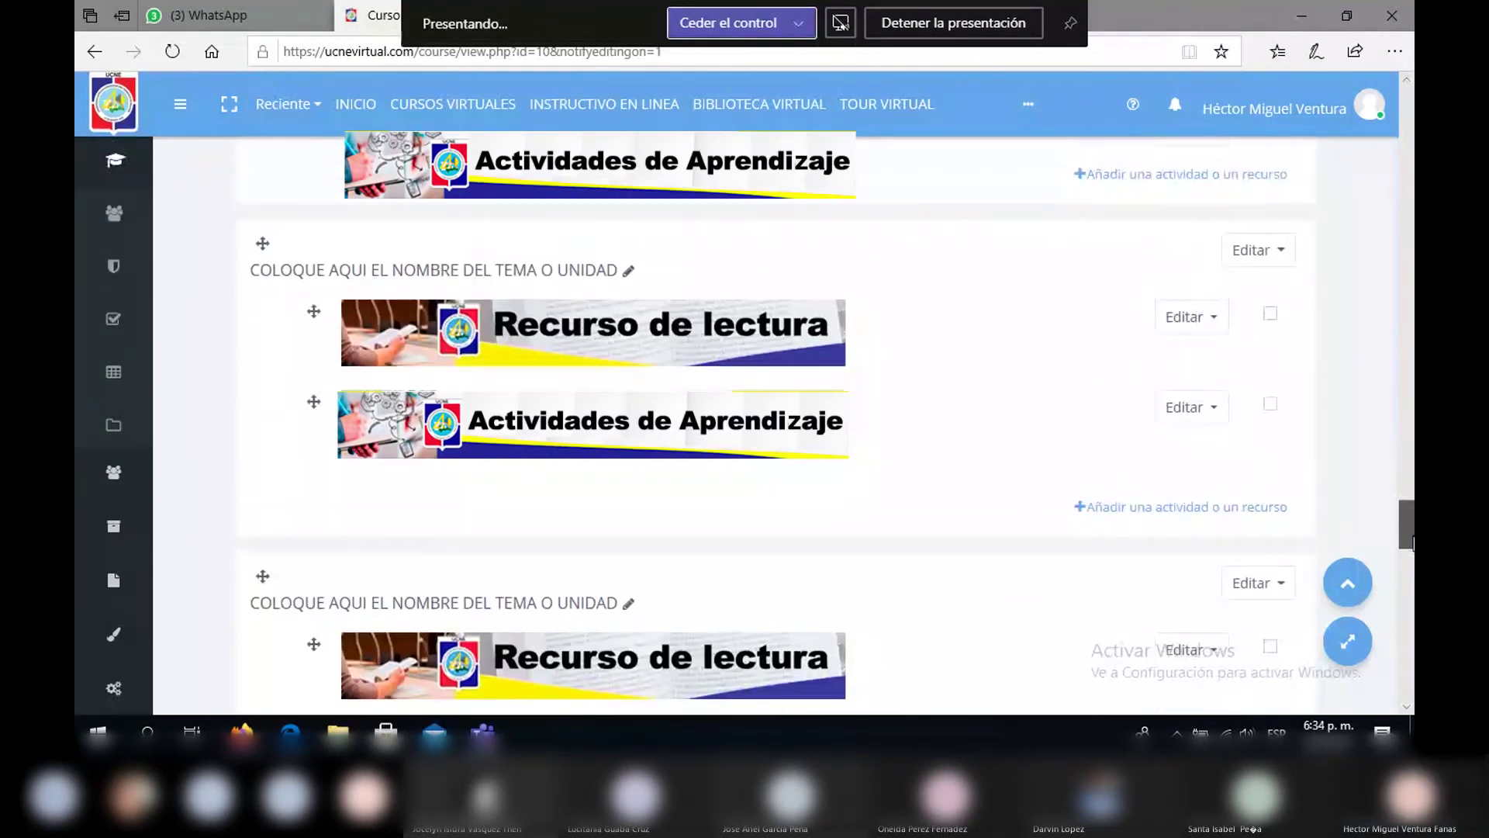
{"action": "left_click", "coordinate": [1100, 508]}
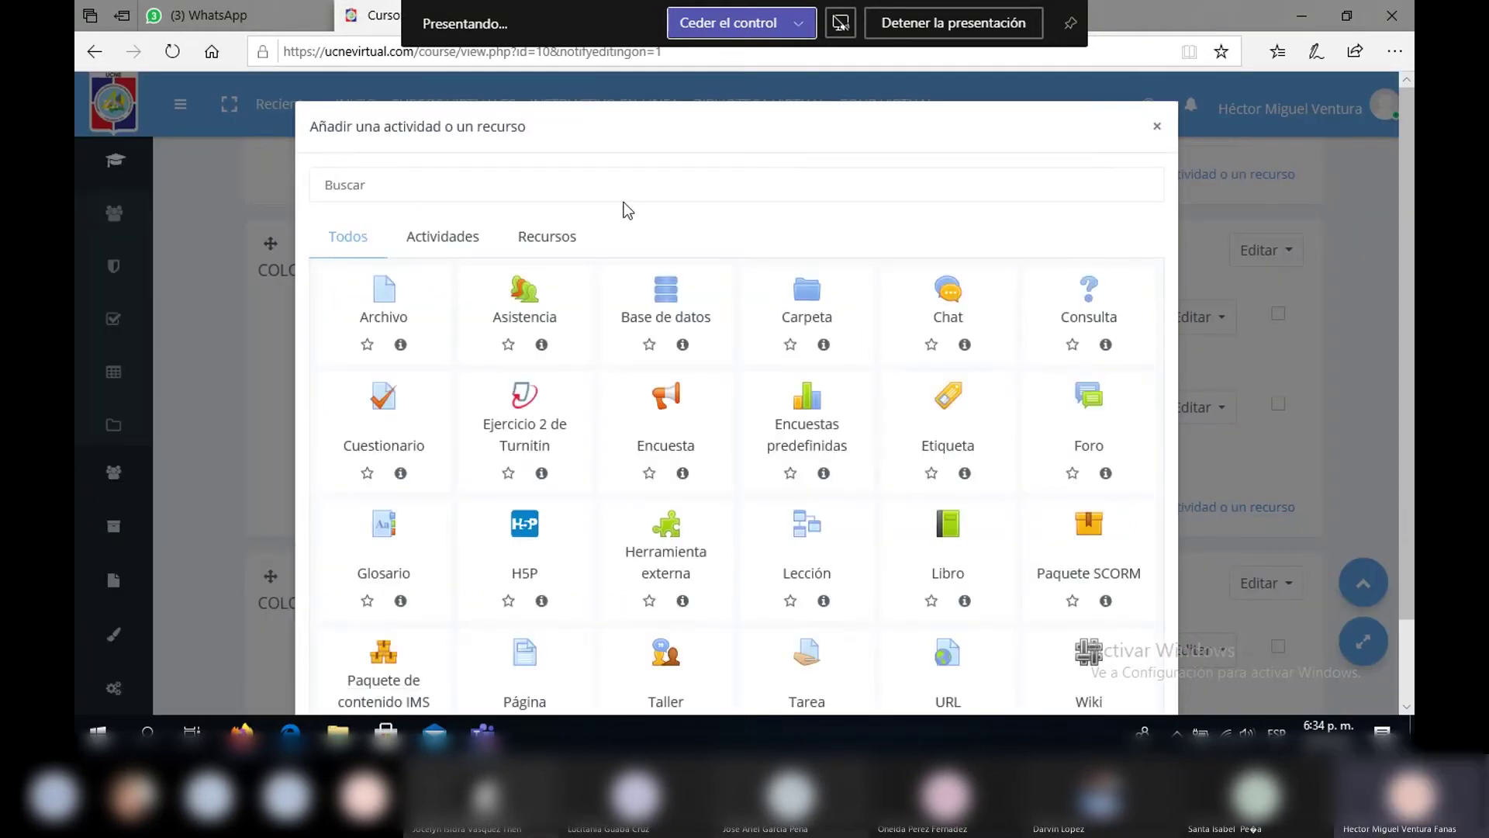
{"action": "left_click", "coordinate": [548, 245]}
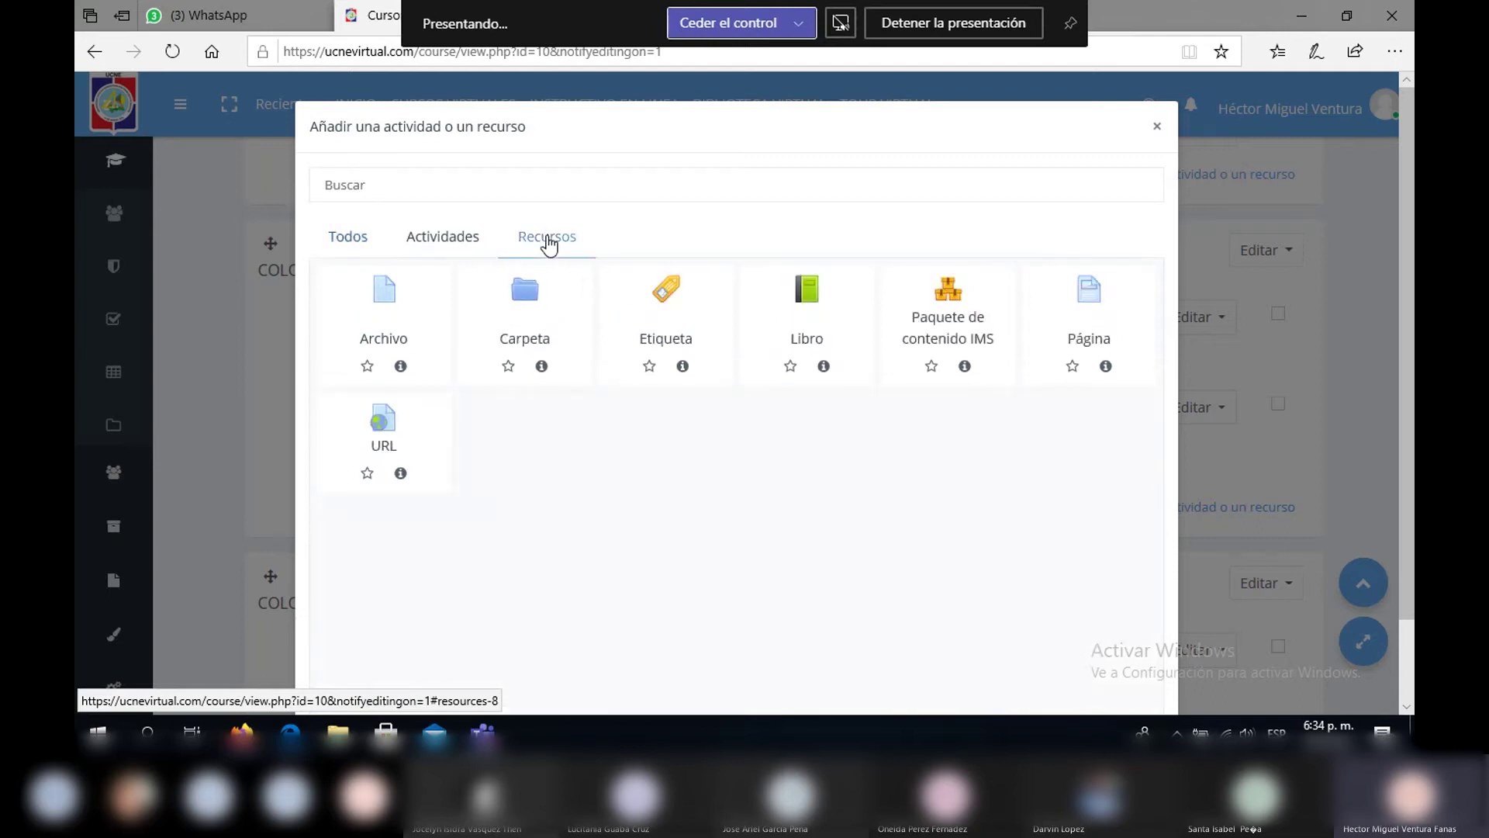
{"action": "left_click", "coordinate": [1098, 301]}
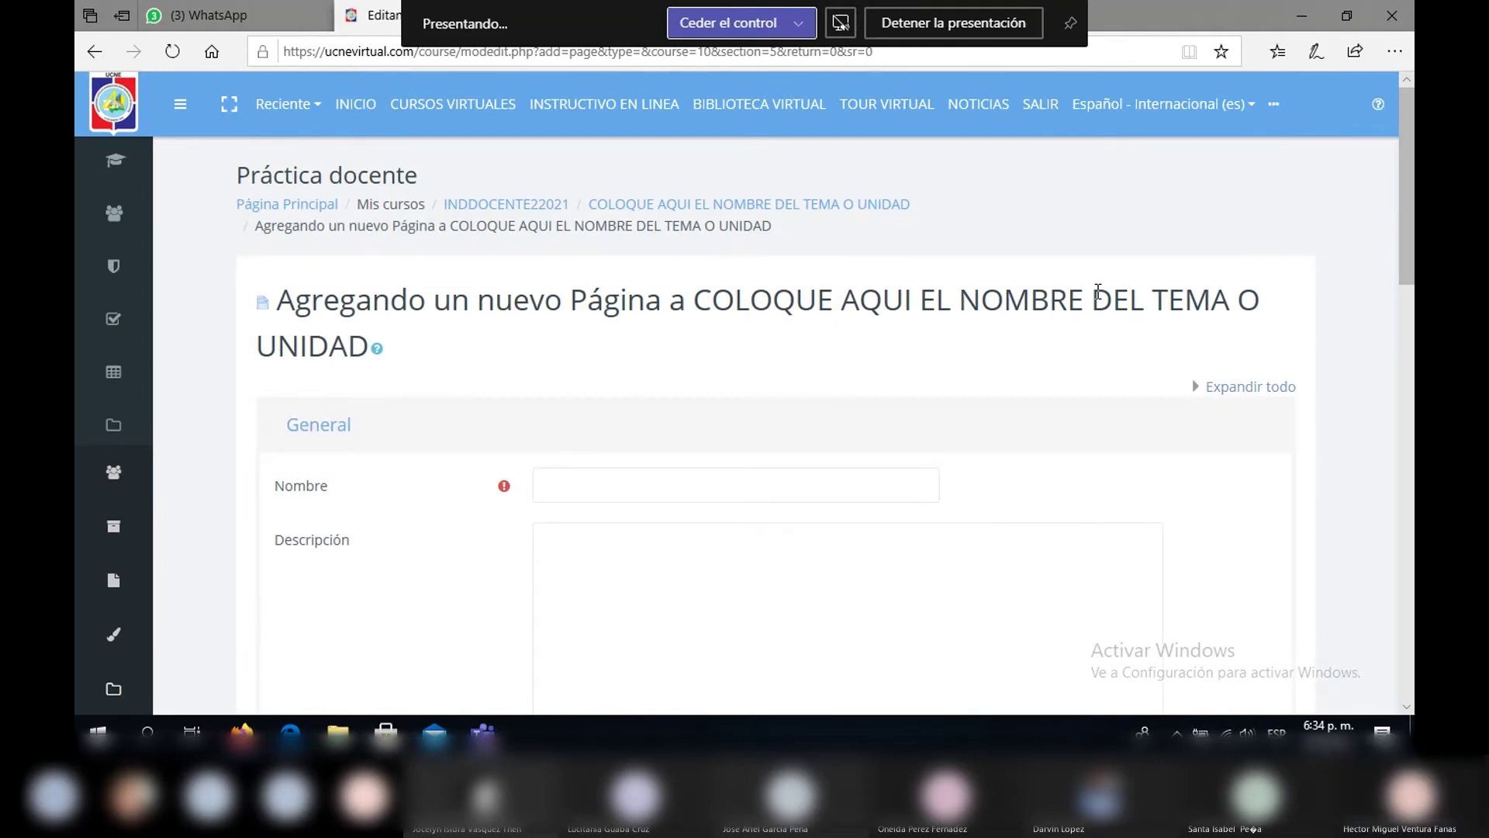
Enter "Presentaciòn del Profesor" as both the name and the description of the new page
{"action": "left_click", "coordinate": [595, 487]}
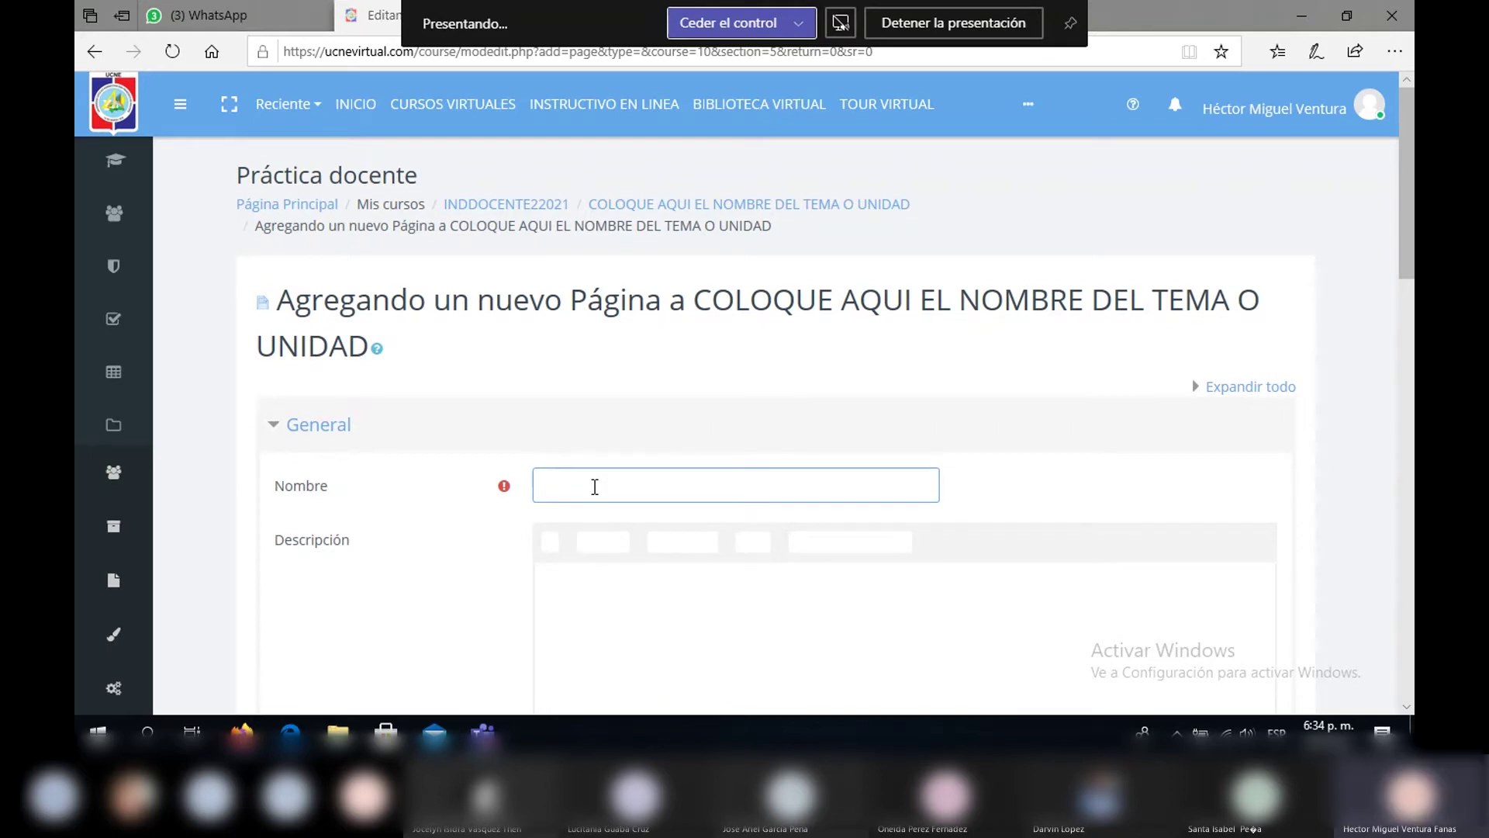
{"action": "type", "text": "Presentaciòn del Profesor"}
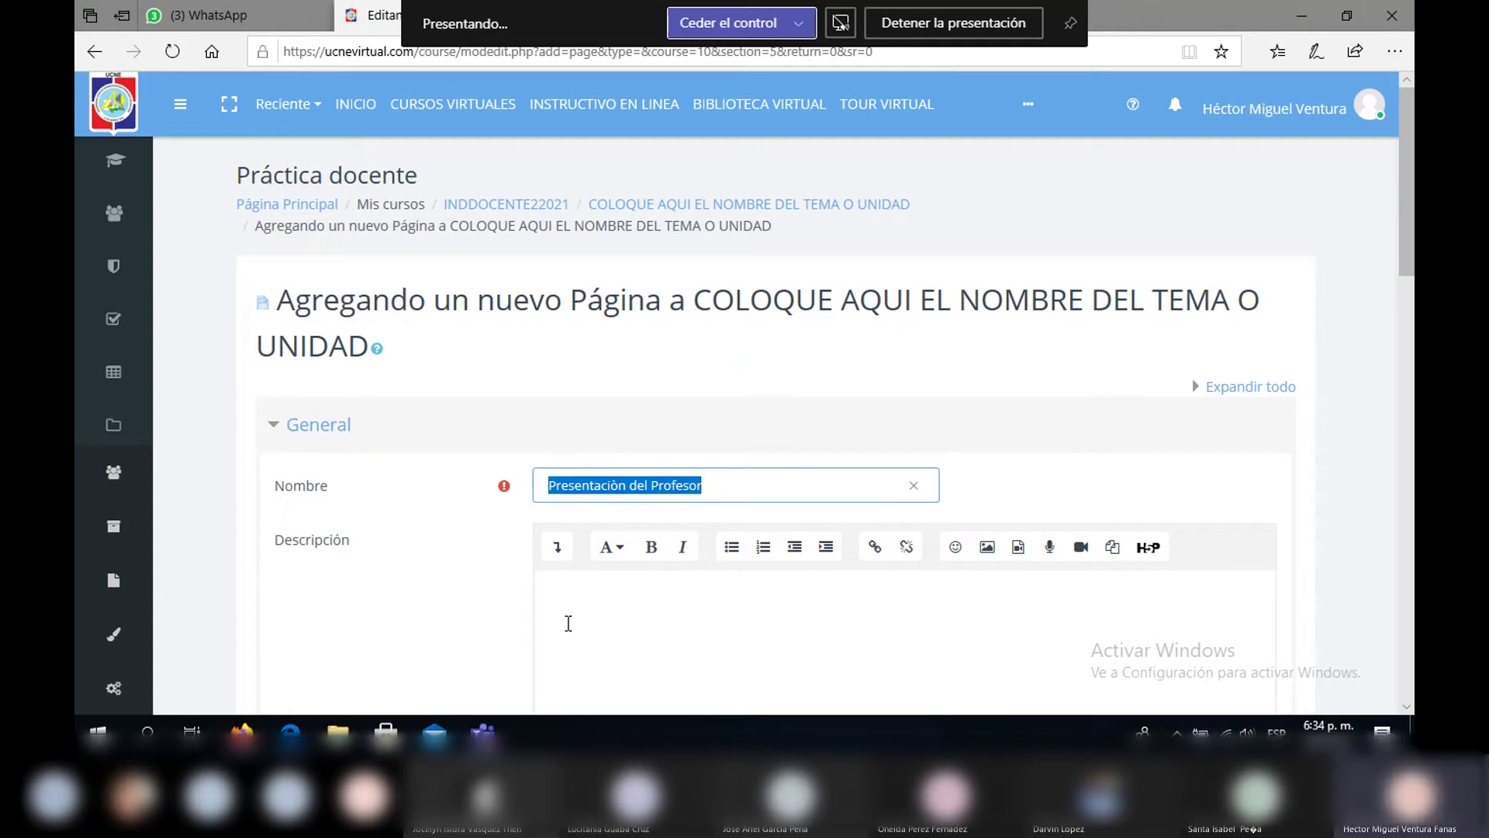
{"action": "left_click", "coordinate": [570, 595]}
{"action": "type", "text": "Presentaciòn del Profesor"}
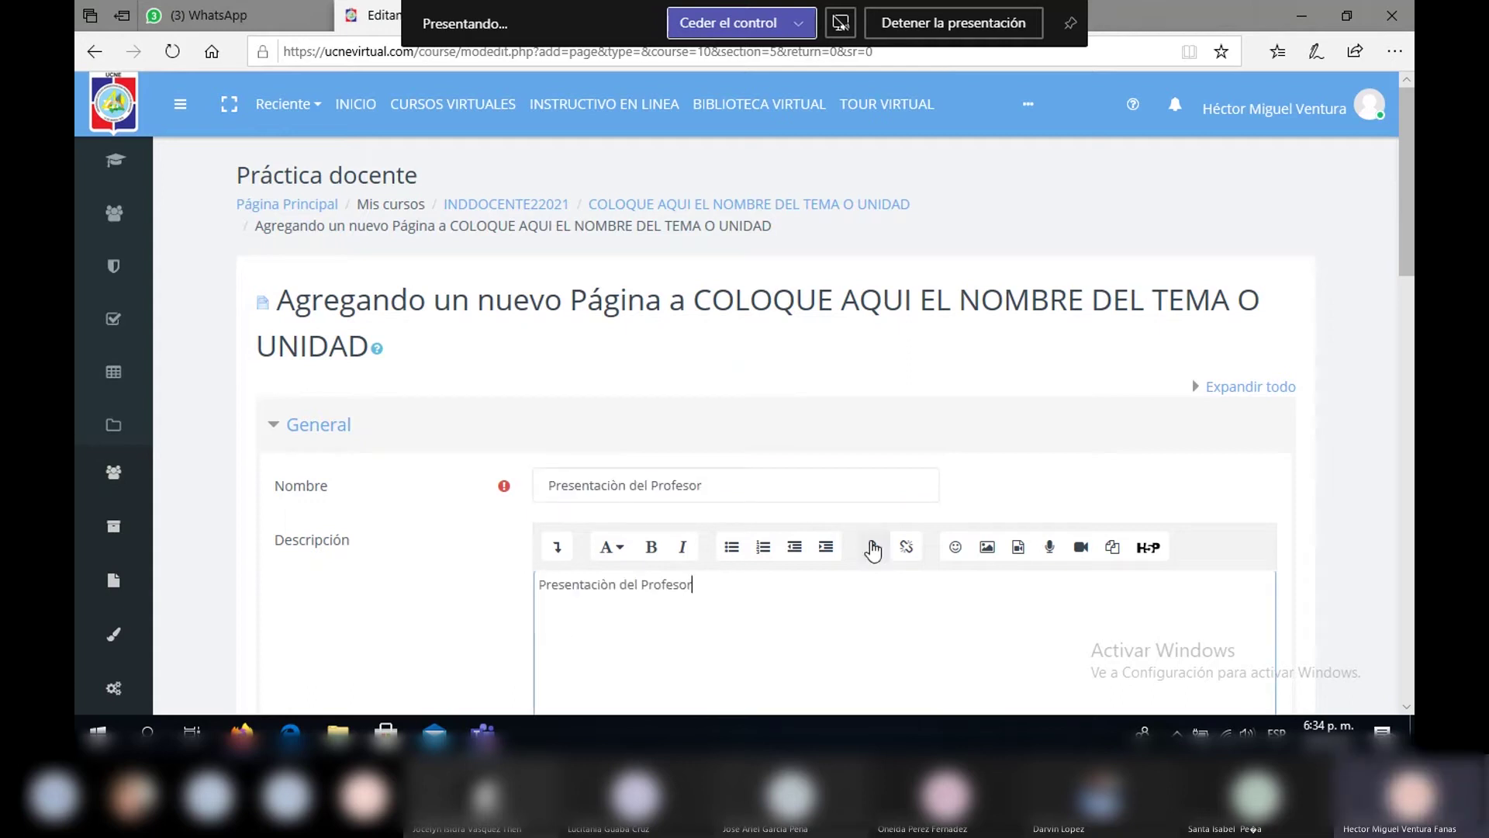
Write the page content: welcome the students, give the teacher's name, the class Laboratorio de Ciencias Computacionales, and the teacher's UCNE engineering degrees
{"action": "left_click_drag", "start_coordinate": [1409, 237], "coordinate": [1398, 382]}
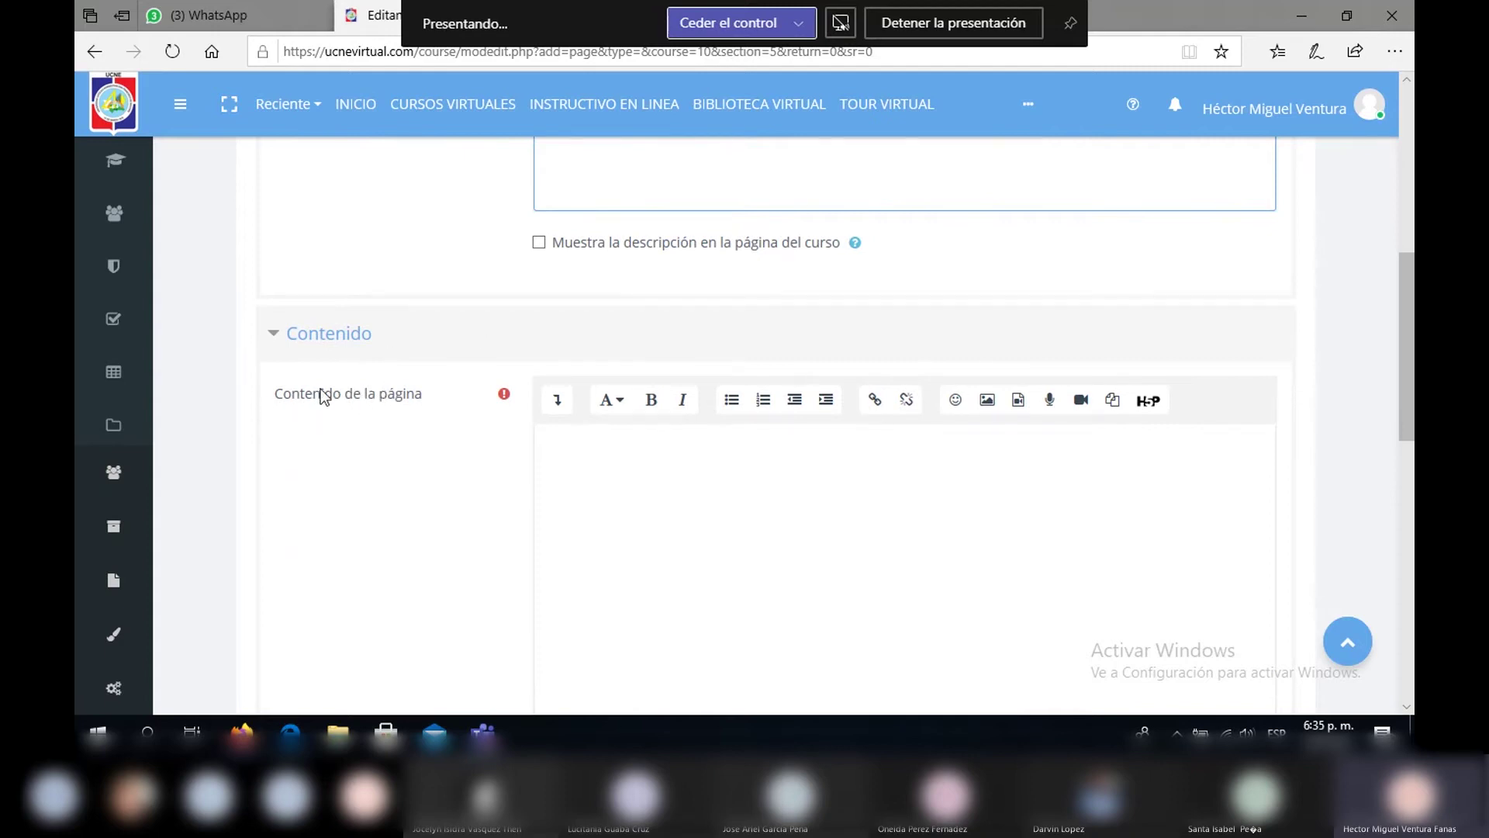
{"action": "left_click", "coordinate": [570, 450]}
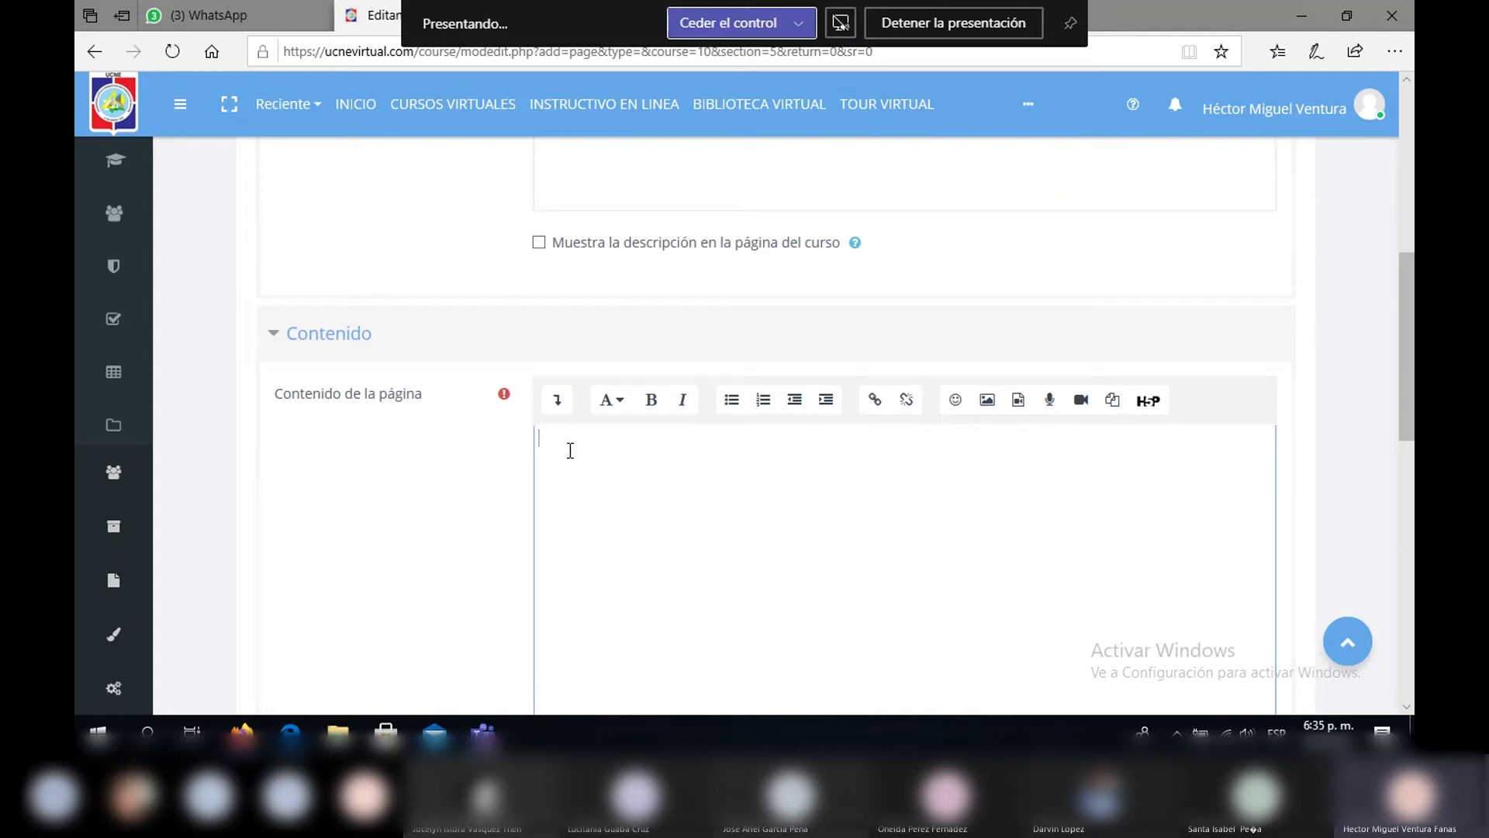
{"action": "type", "text": "Bienvenidos"}
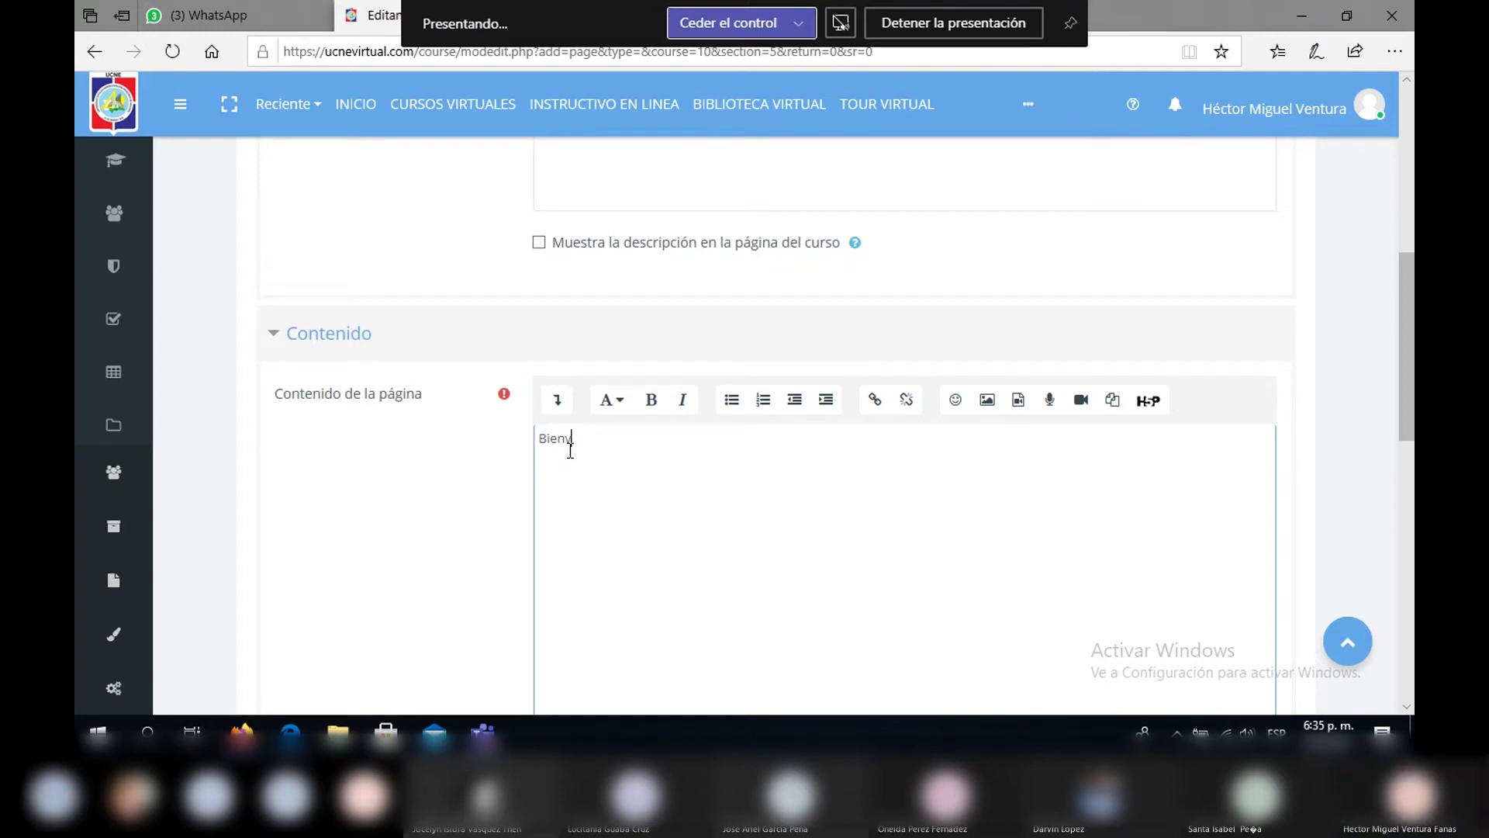
{"action": "type", "text": " queridos estudiante"}
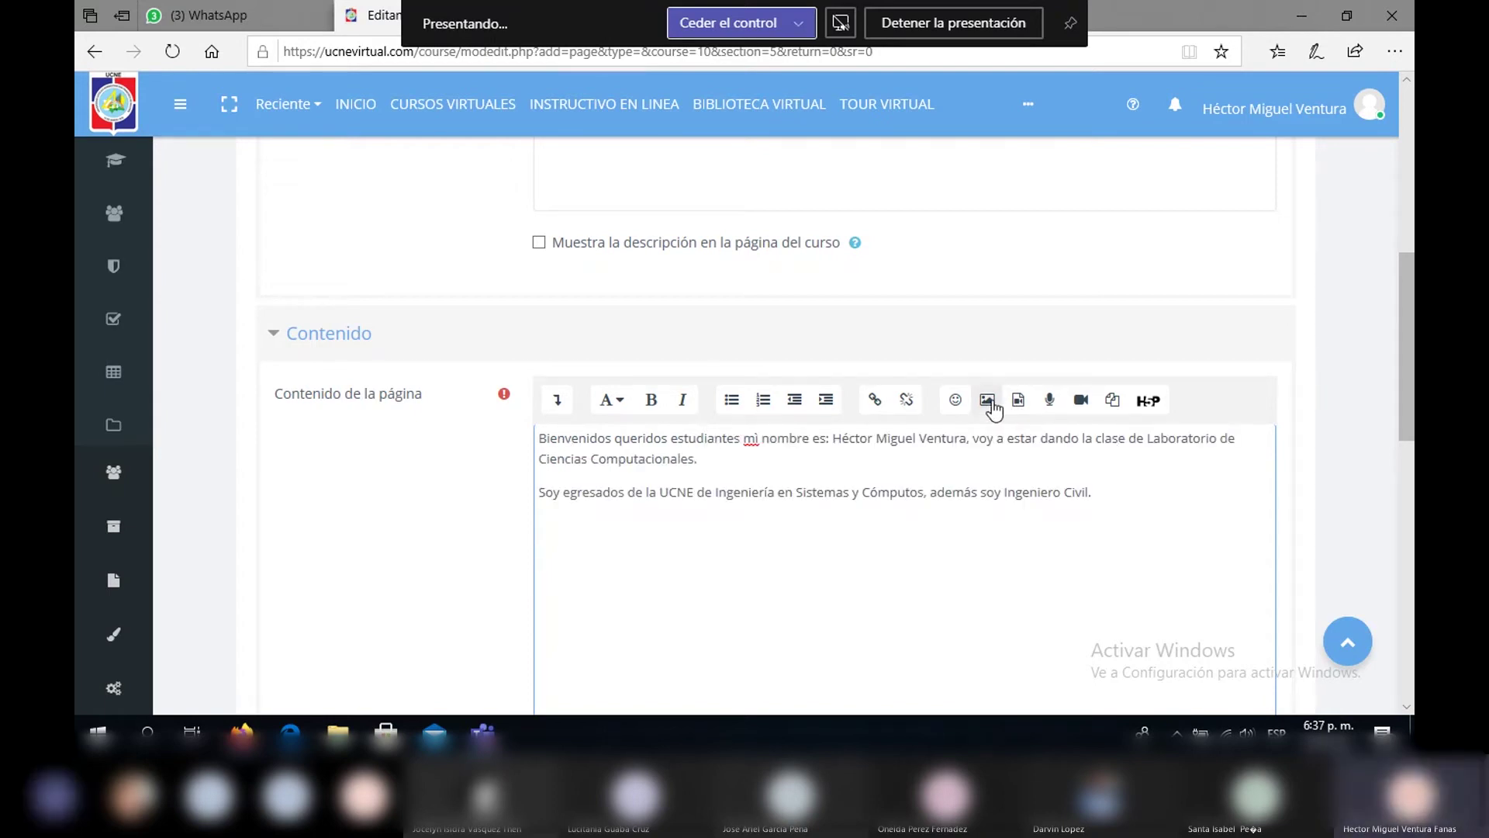
Upload the teacher's photo from the computer into the page content, saving the file under the teacher's first name
{"action": "left_click", "coordinate": [987, 399]}
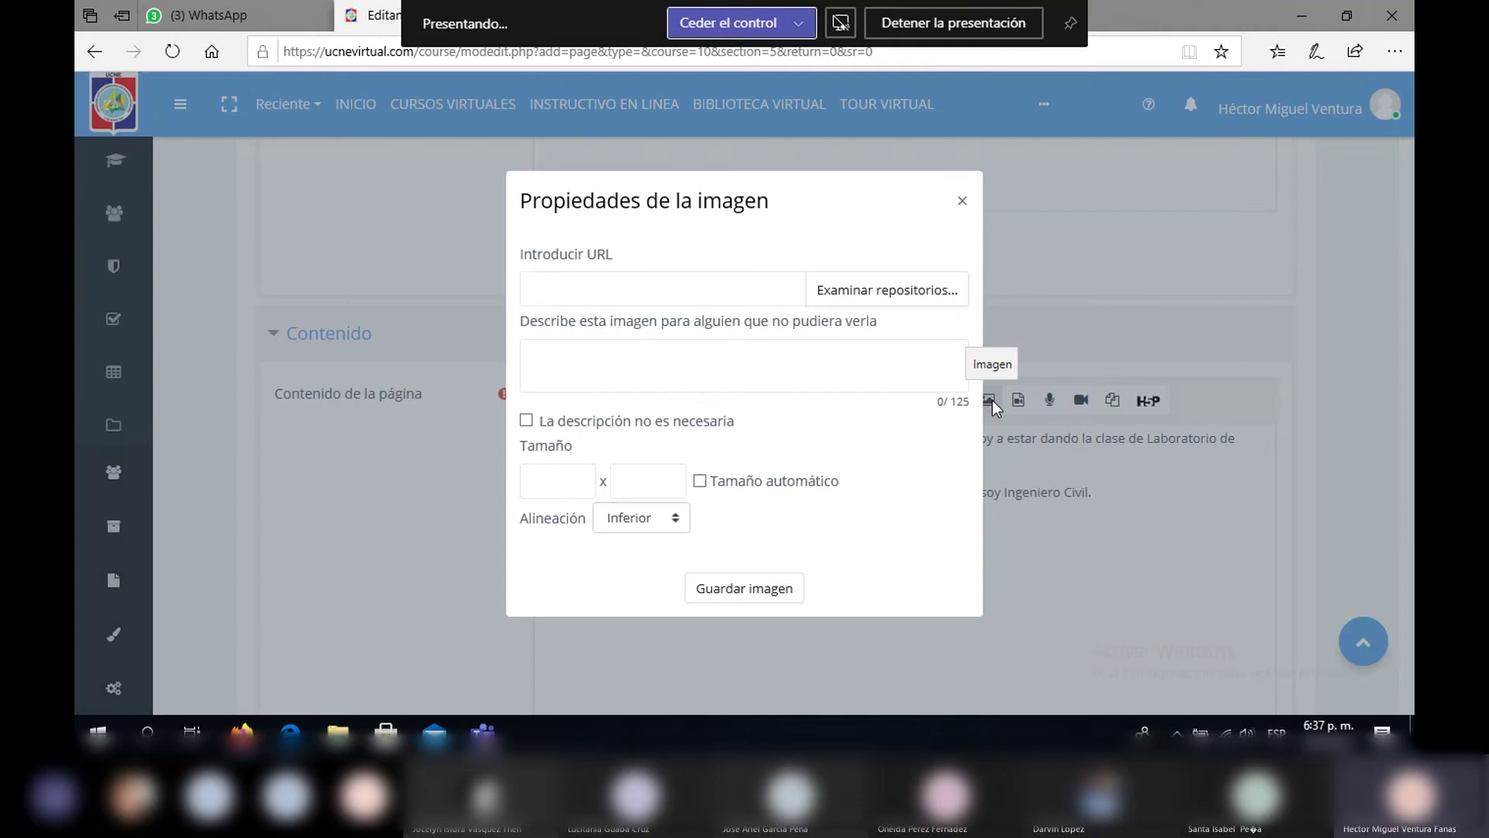
{"action": "left_click", "coordinate": [887, 293]}
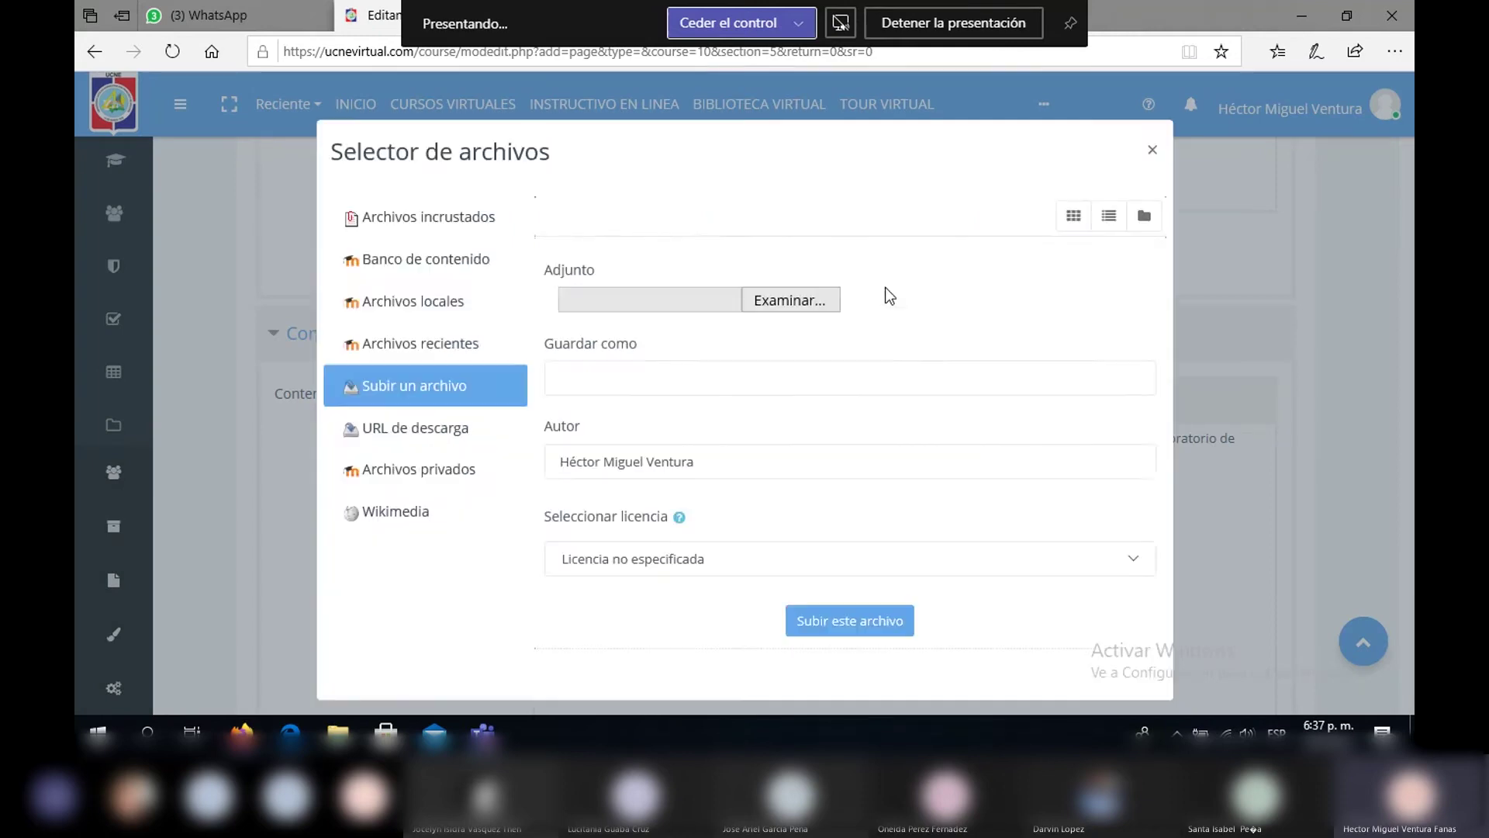
{"action": "left_click", "coordinate": [788, 301]}
{"action": "left_click", "coordinate": [594, 436]}
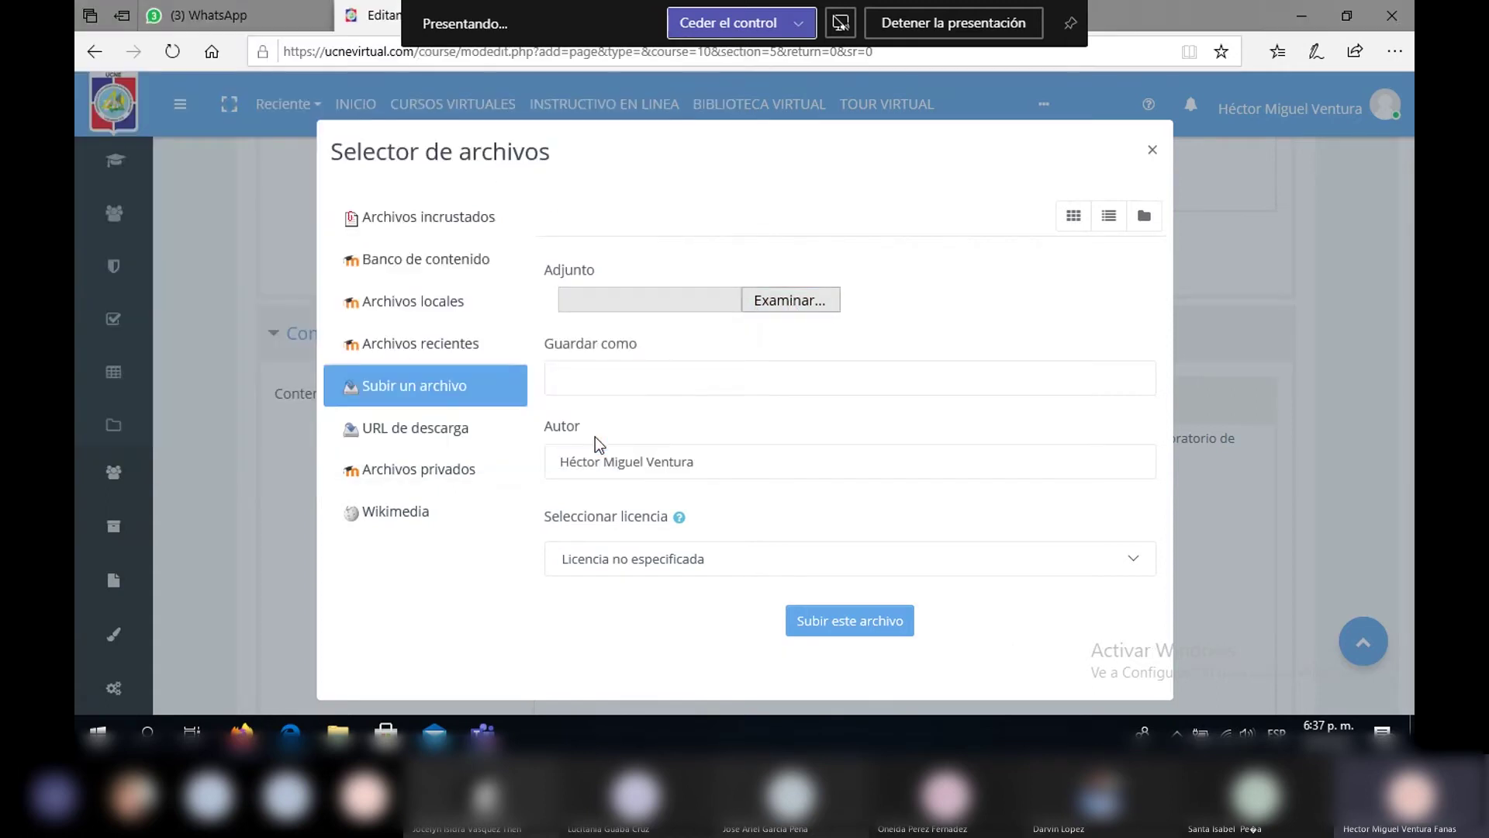
{"action": "left_click", "coordinate": [638, 381]}
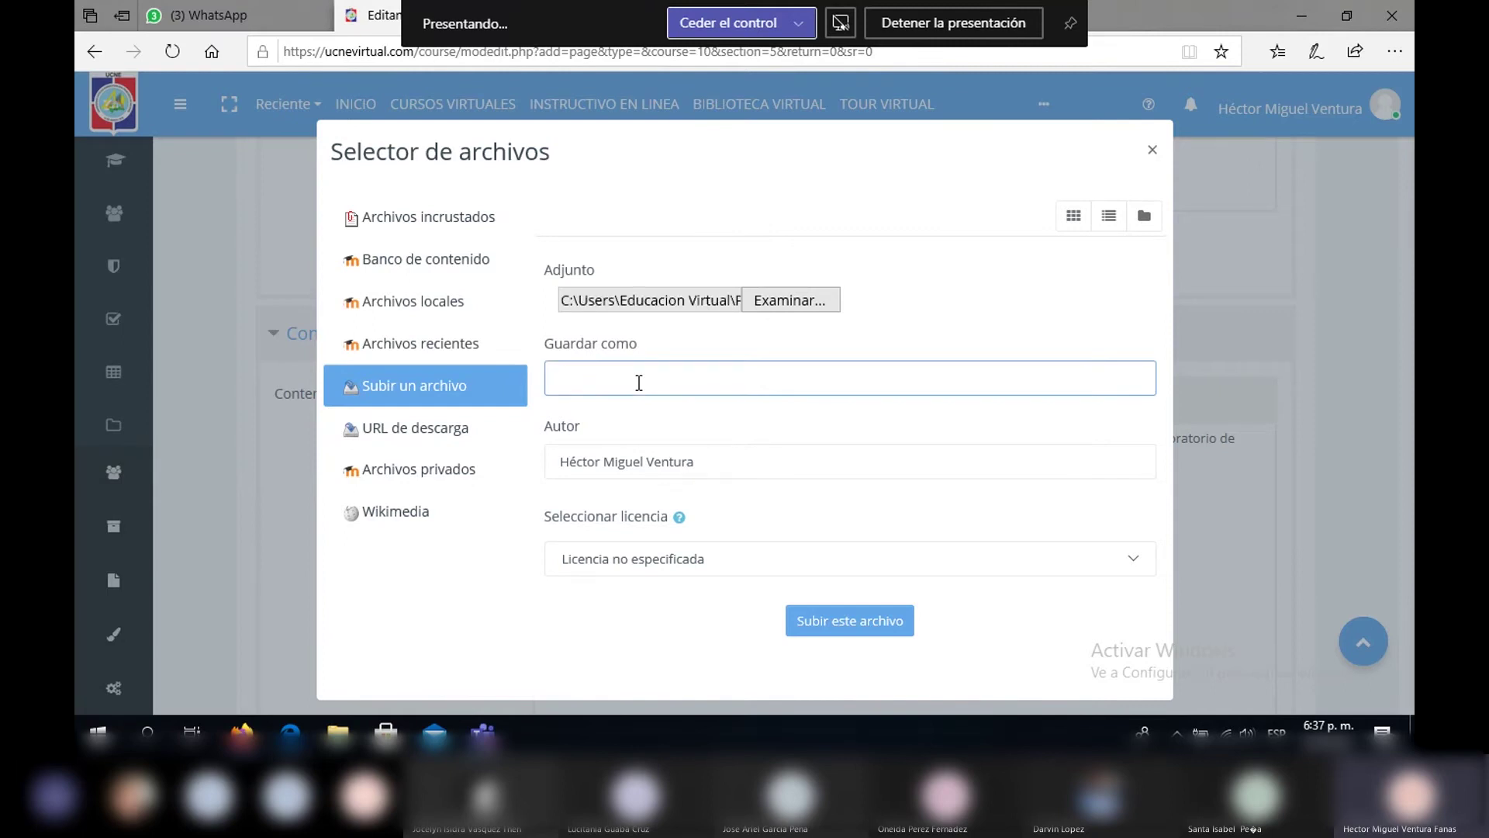
{"action": "type", "text": "Hèctor"}
{"action": "left_click", "coordinate": [885, 628]}
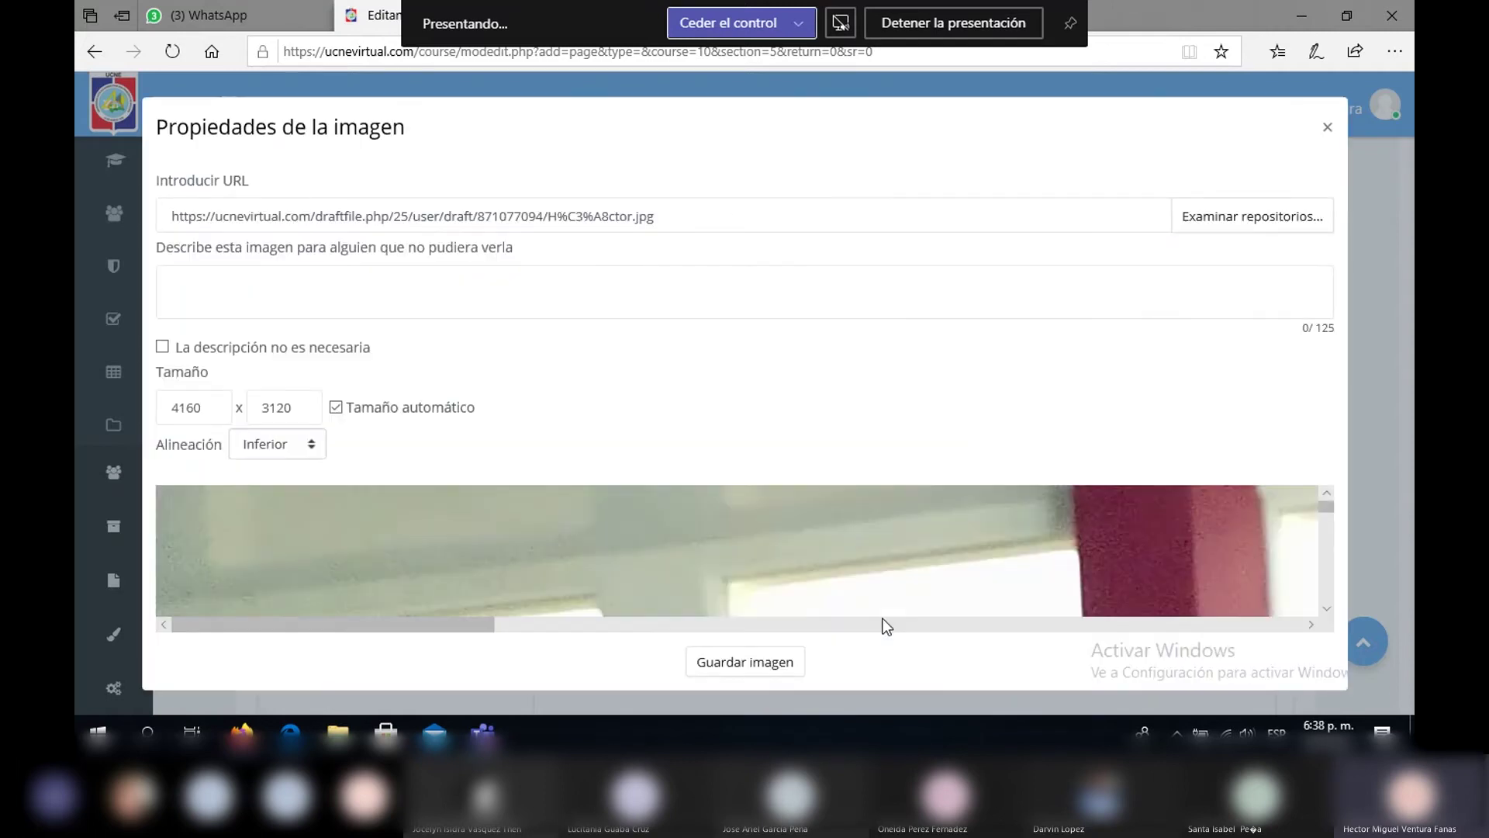
Describe the image with the teacher's first name, set its width to 300 with automatic size, and save it into the content
{"action": "left_click", "coordinate": [474, 310]}
{"action": "type", "text": "H"}
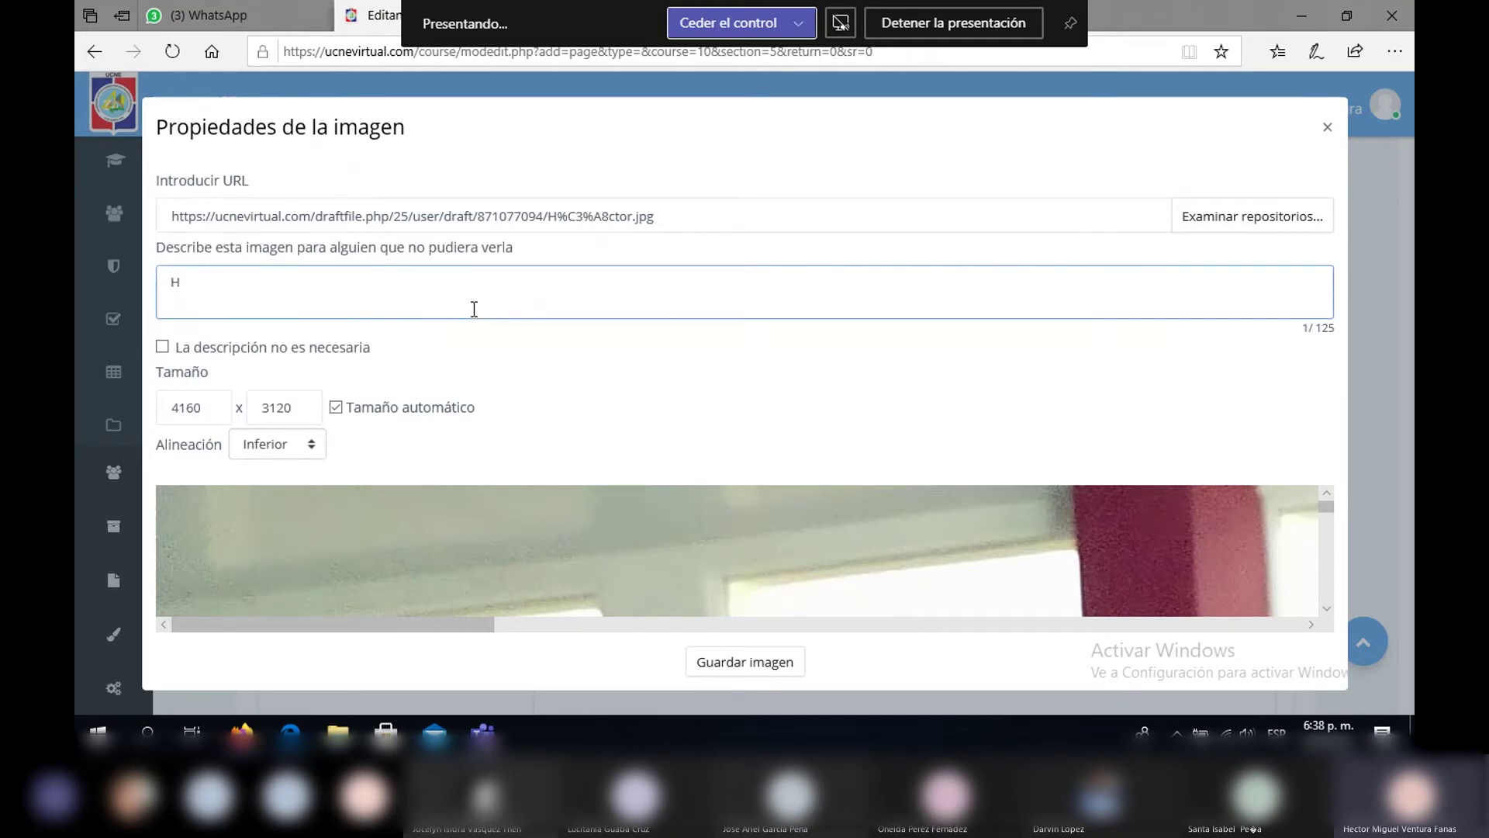
{"action": "type", "text": "èctor"}
{"action": "left_click_drag", "start_coordinate": [207, 407], "coordinate": [132, 400]}
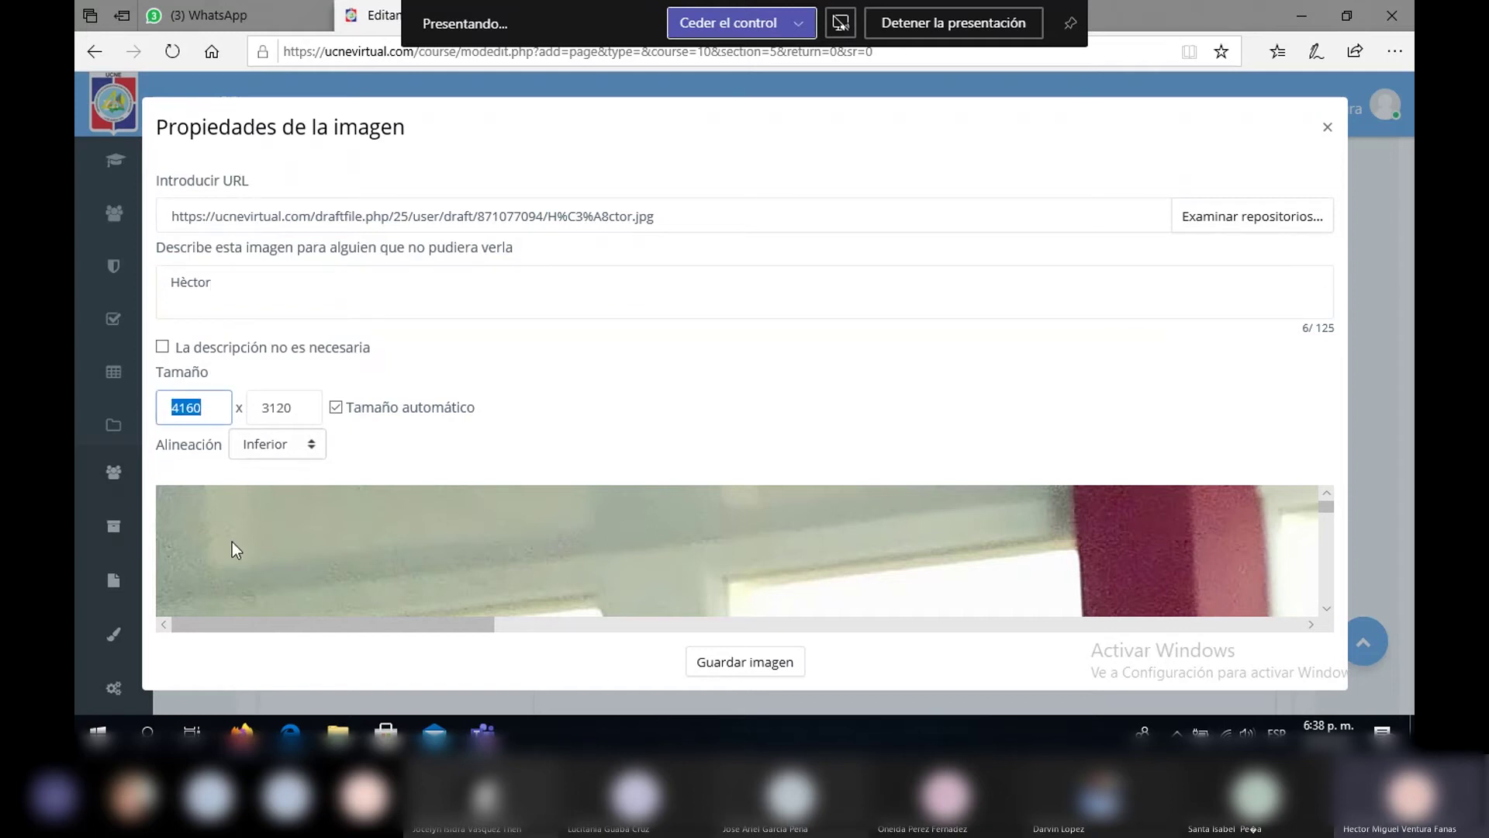
{"action": "type", "text": "300"}
{"action": "left_click", "coordinate": [735, 667]}
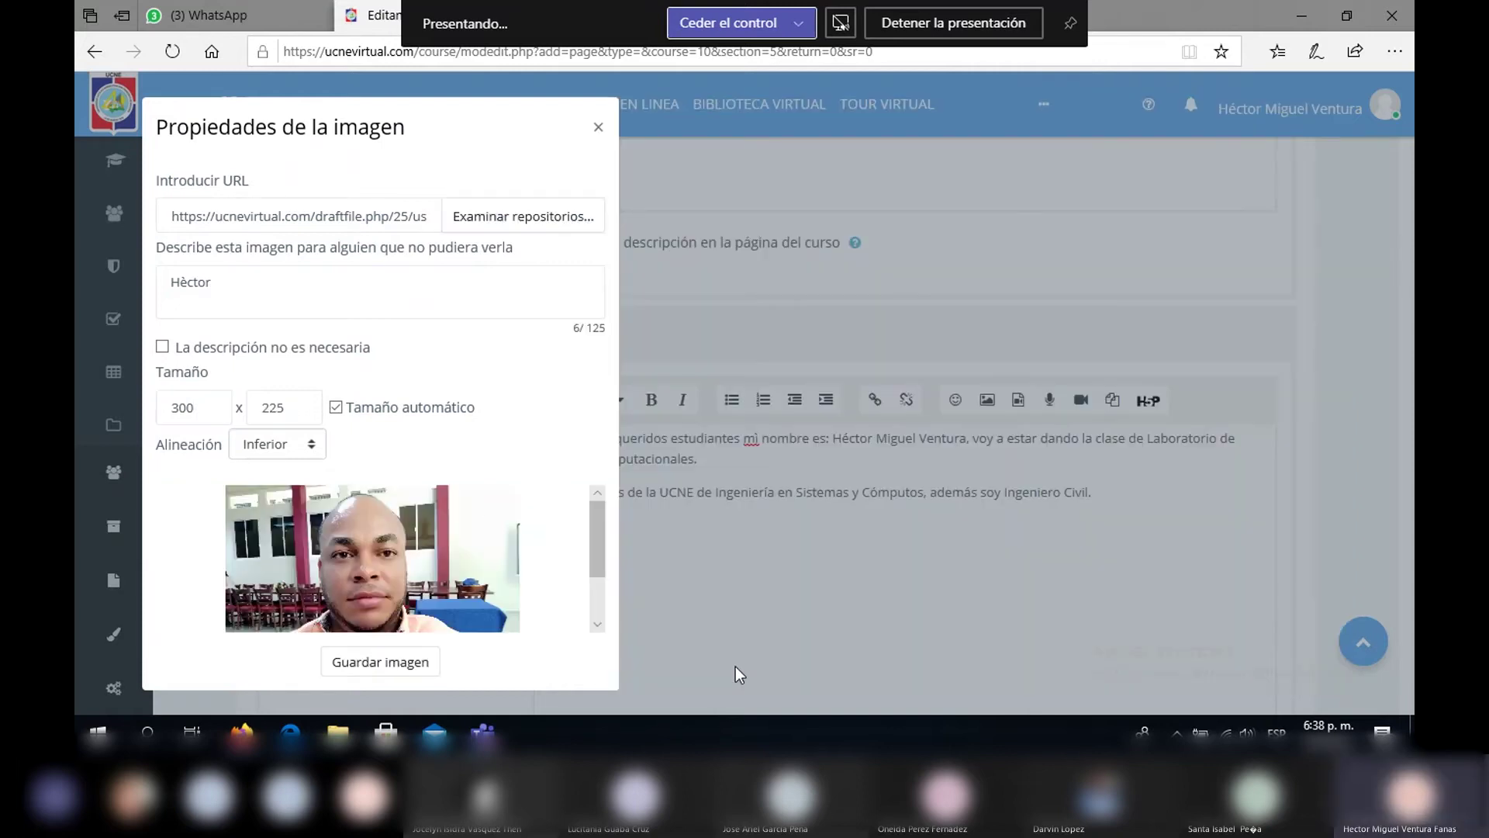
{"action": "left_click", "coordinate": [411, 667]}
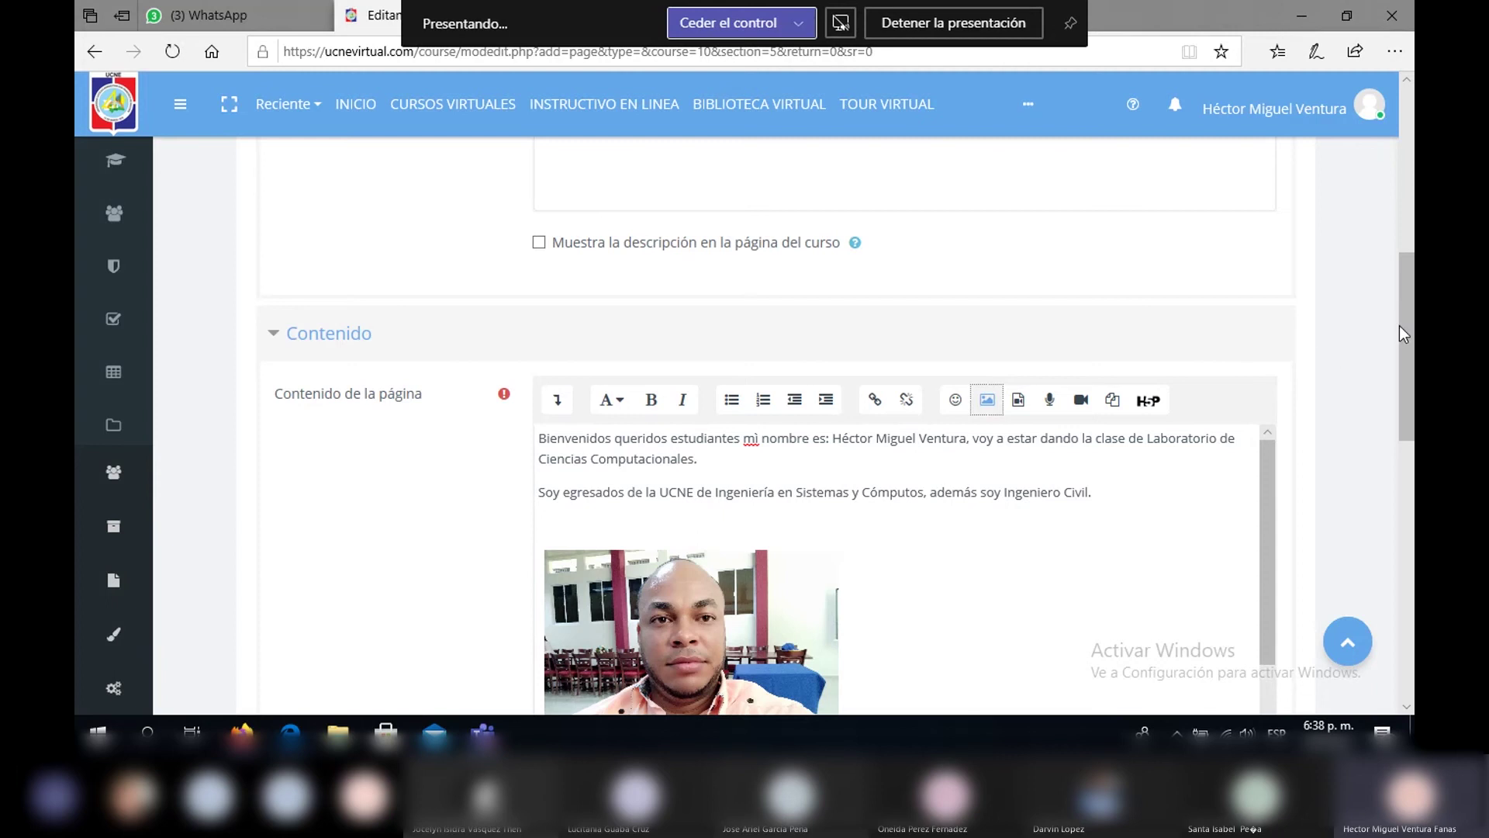
Save the page, return to the course, and open the Presentaciòn del Profesor resource from its section
{"action": "left_click_drag", "start_coordinate": [1402, 324], "coordinate": [1386, 495]}
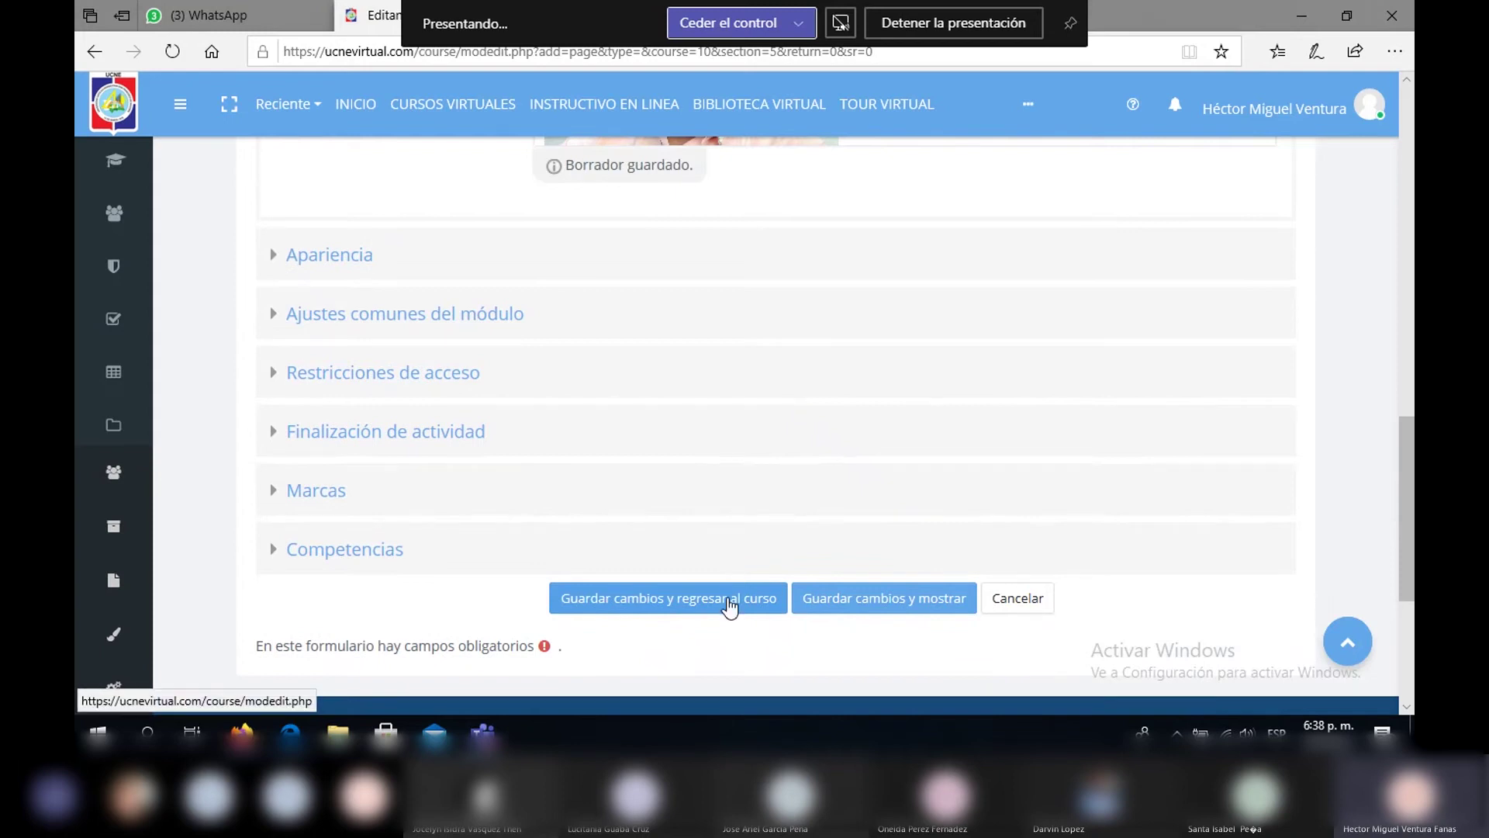
{"action": "left_click", "coordinate": [729, 598]}
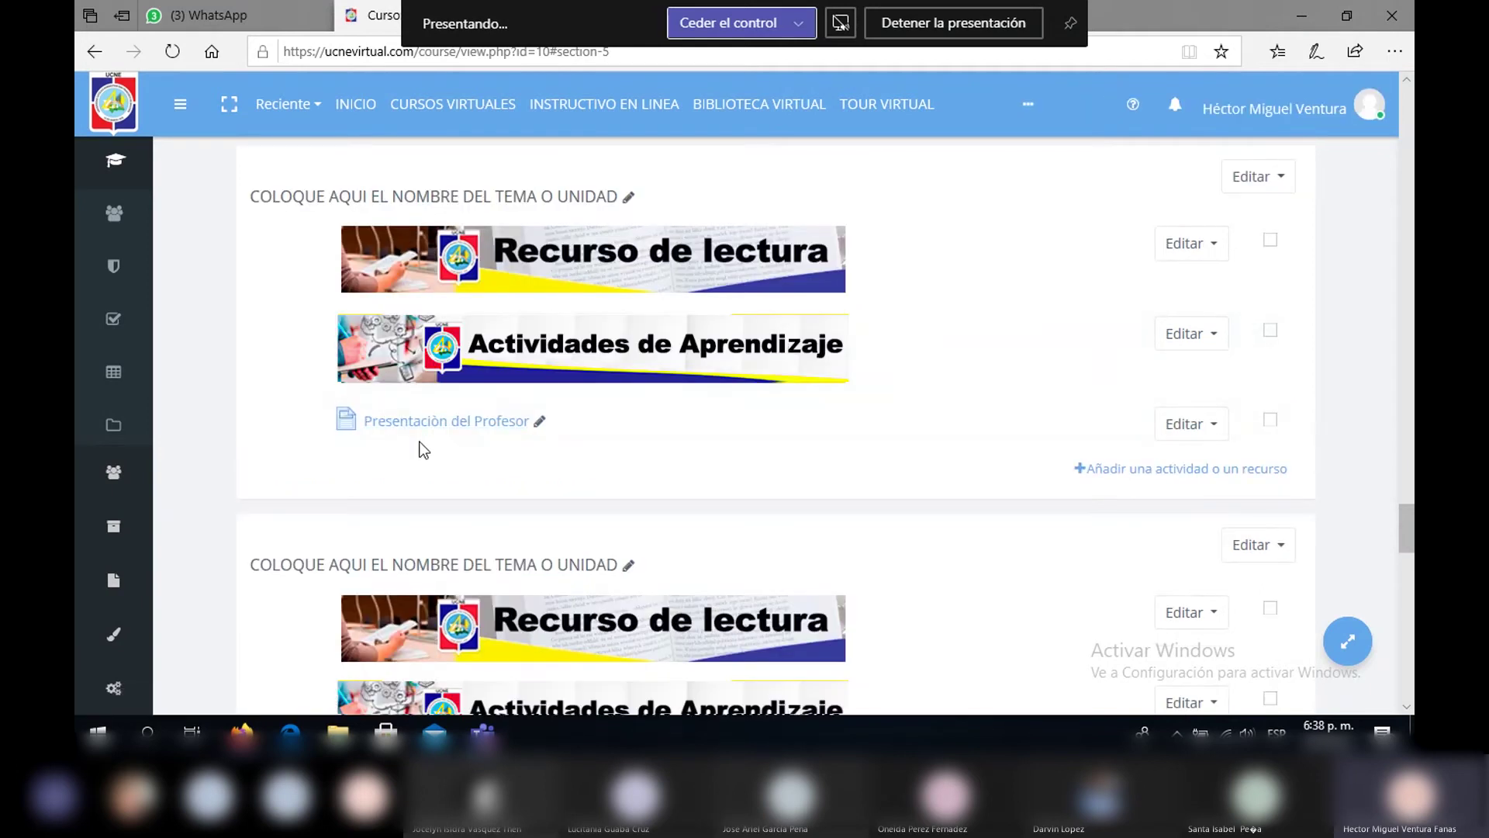
{"action": "left_click", "coordinate": [436, 423]}
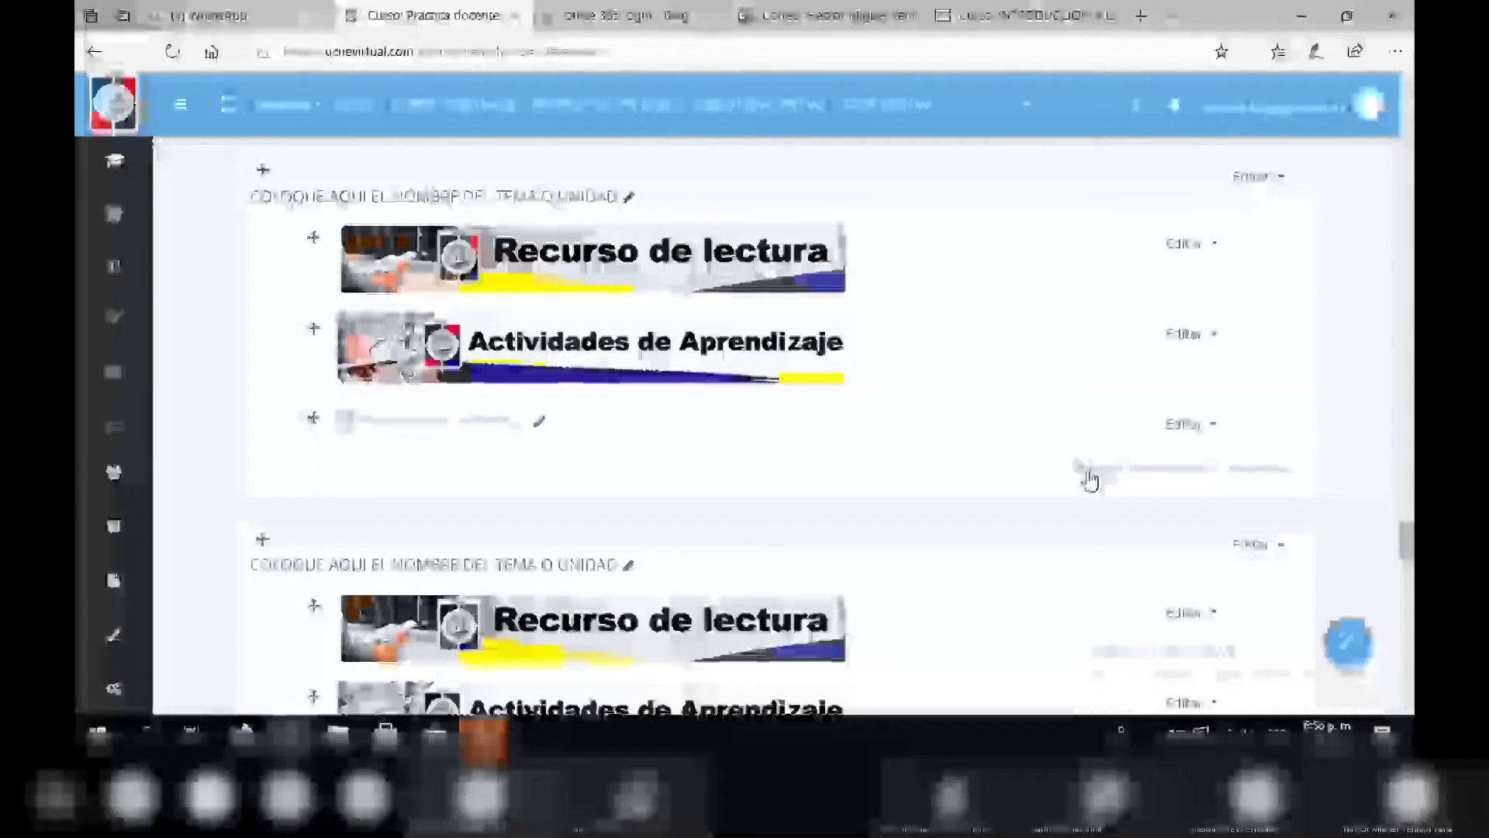
Add a URL resource to the section containing the teacher presentation page and name it Video de riñones
{"action": "left_click", "coordinate": [1081, 469]}
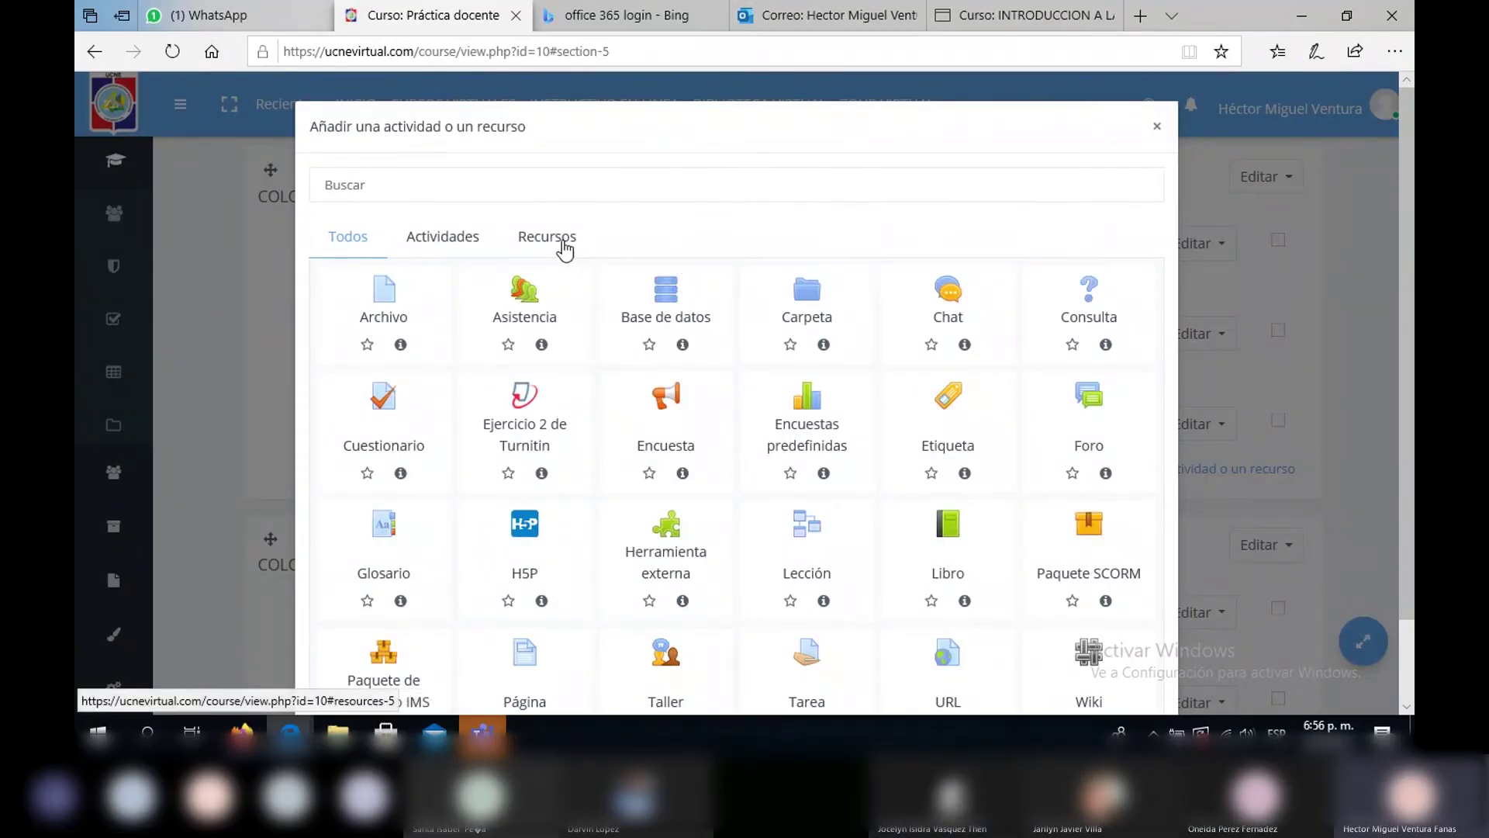
{"action": "left_click", "coordinate": [564, 248]}
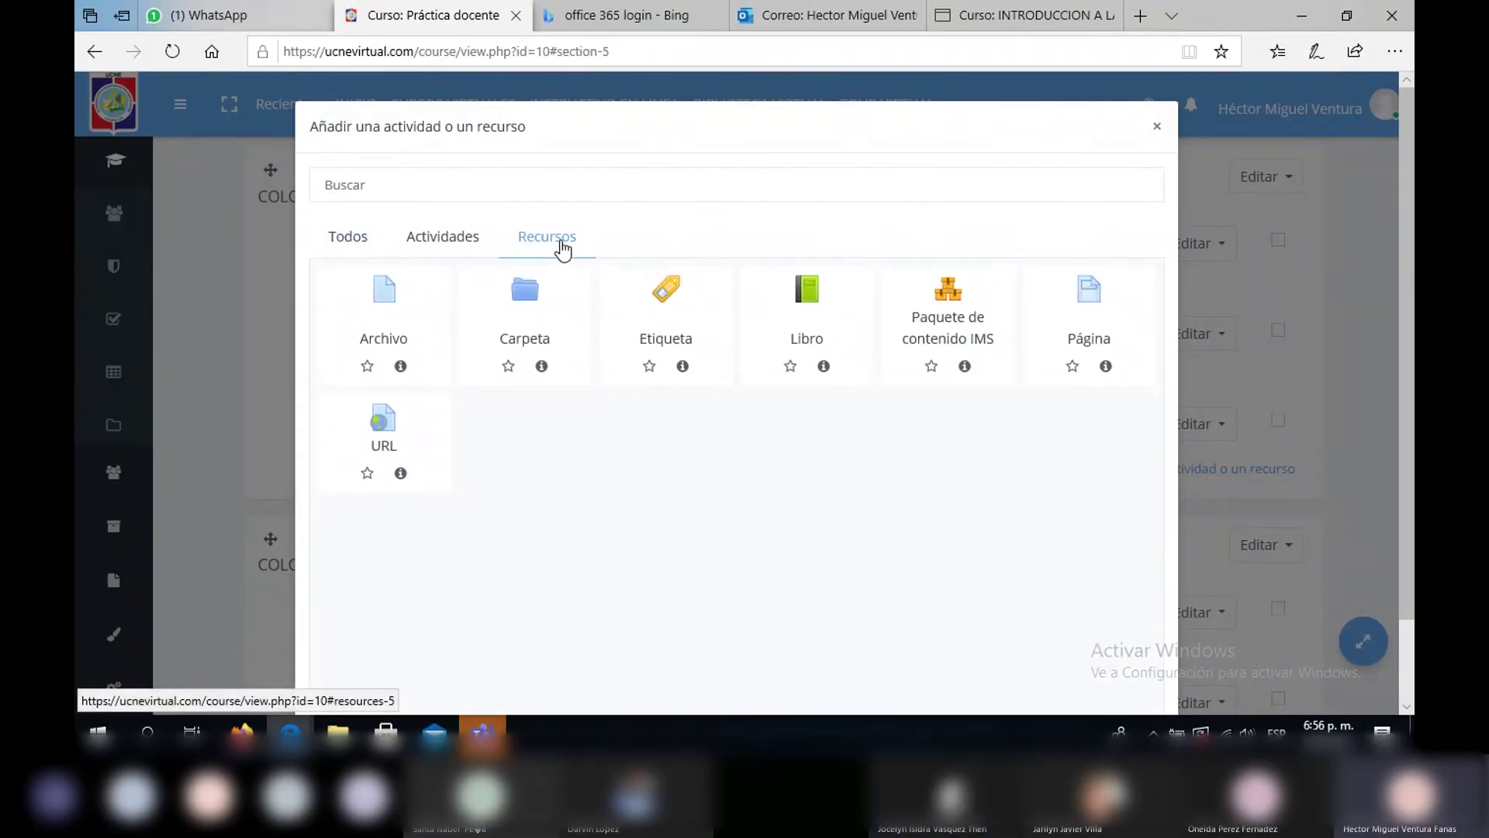
{"action": "left_click", "coordinate": [400, 426]}
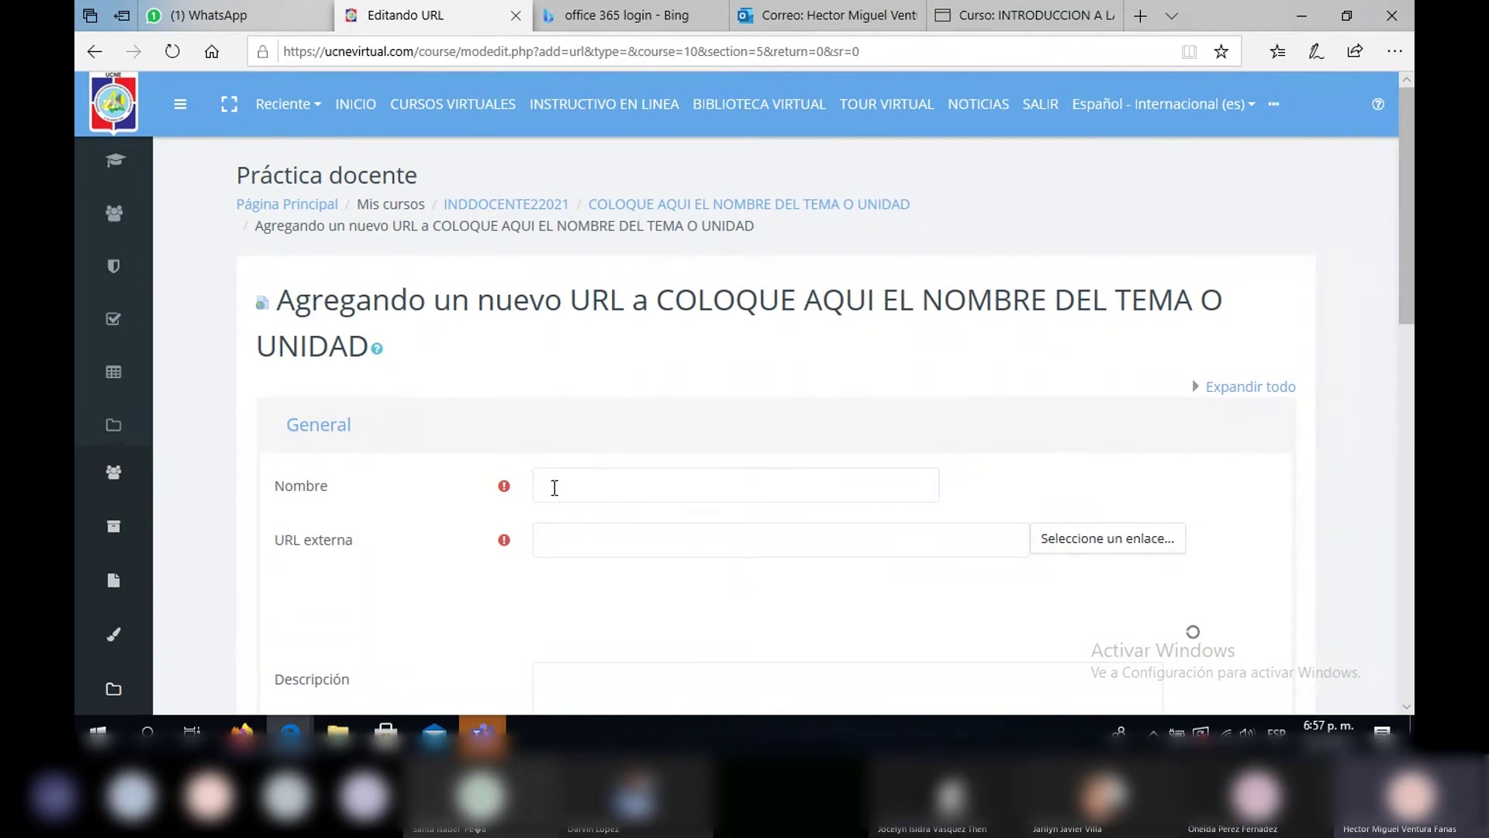
{"action": "left_click", "coordinate": [558, 486]}
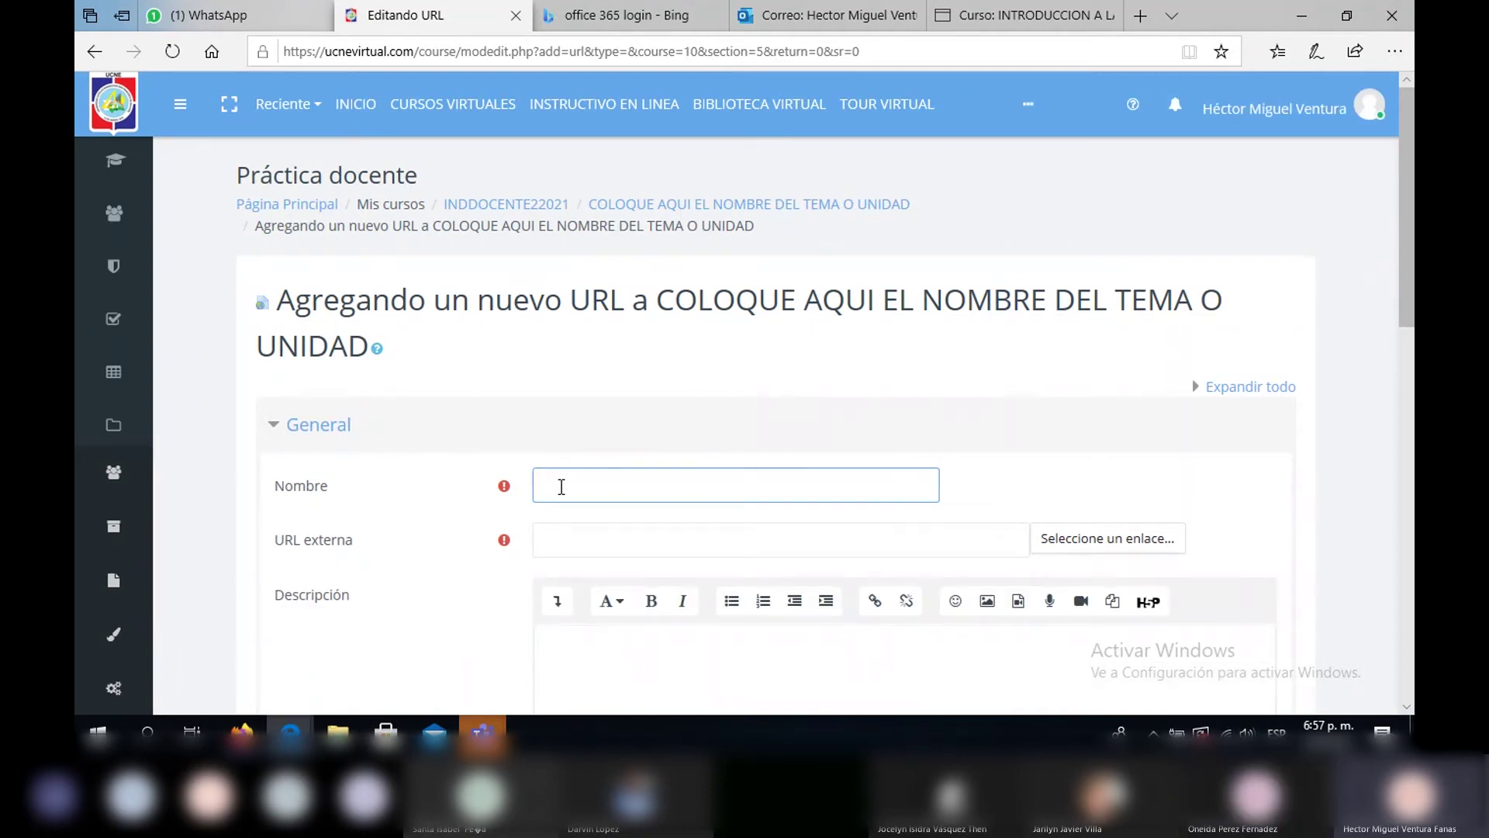
{"action": "type", "text": "V"}
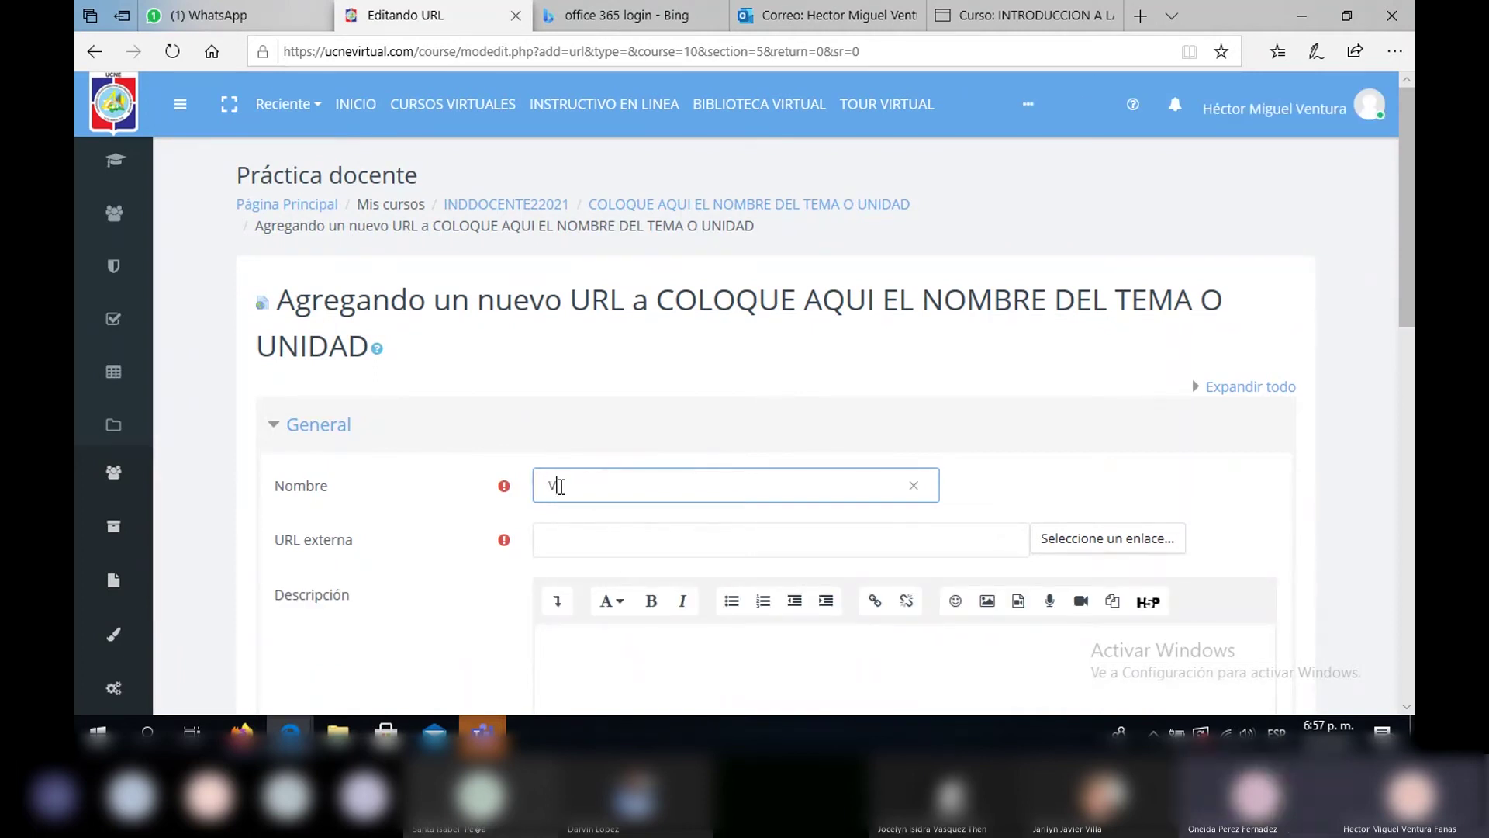
{"action": "type", "text": "ideo de "}
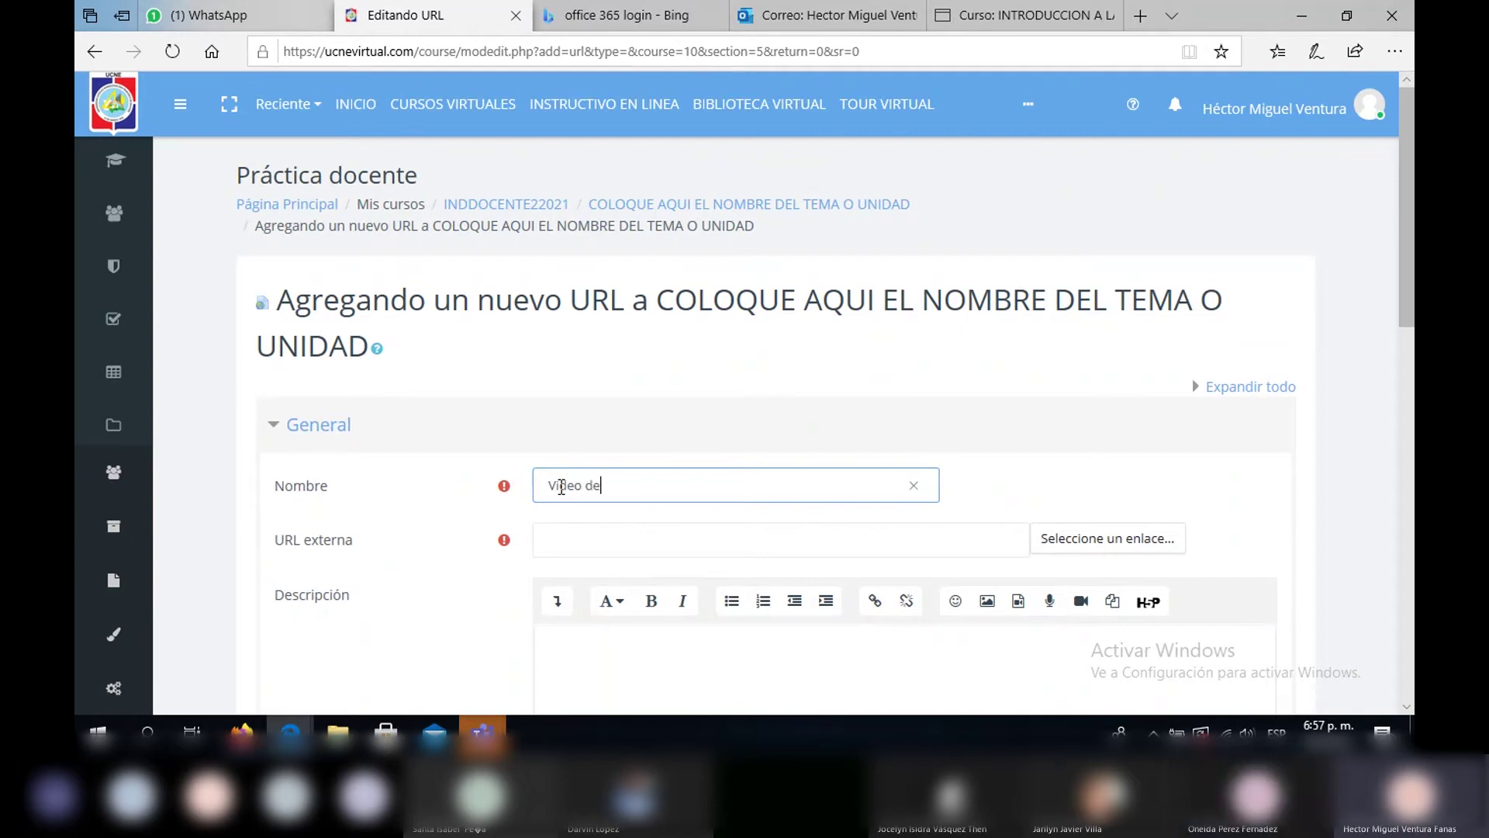
{"action": "type", "text": "riñones"}
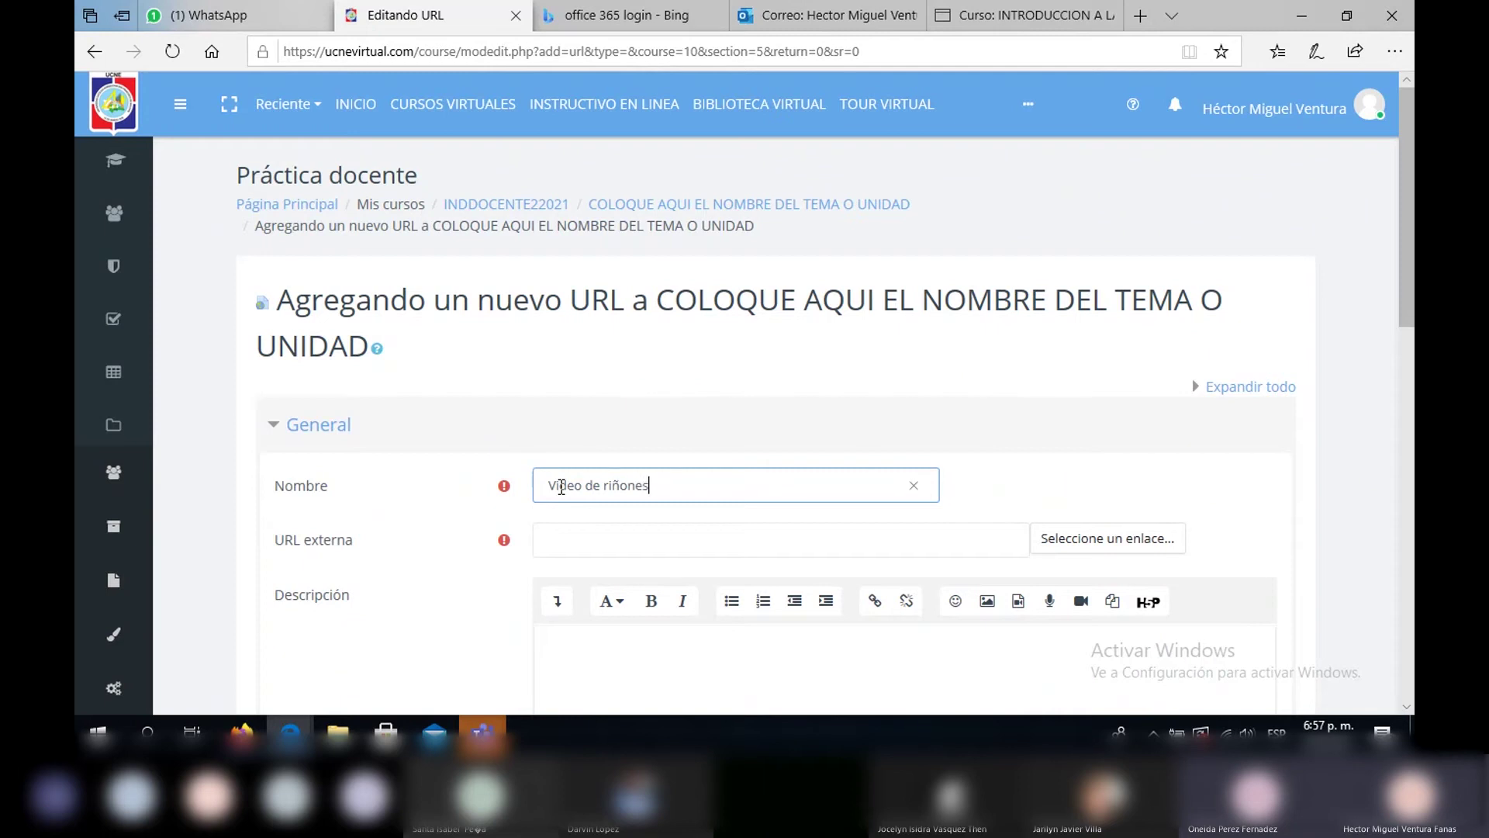
Open the Los riñones video on YouTube in a new tab, pause it, and copy its video URL
{"action": "left_click", "coordinate": [1146, 22]}
{"action": "left_click", "coordinate": [551, 349]}
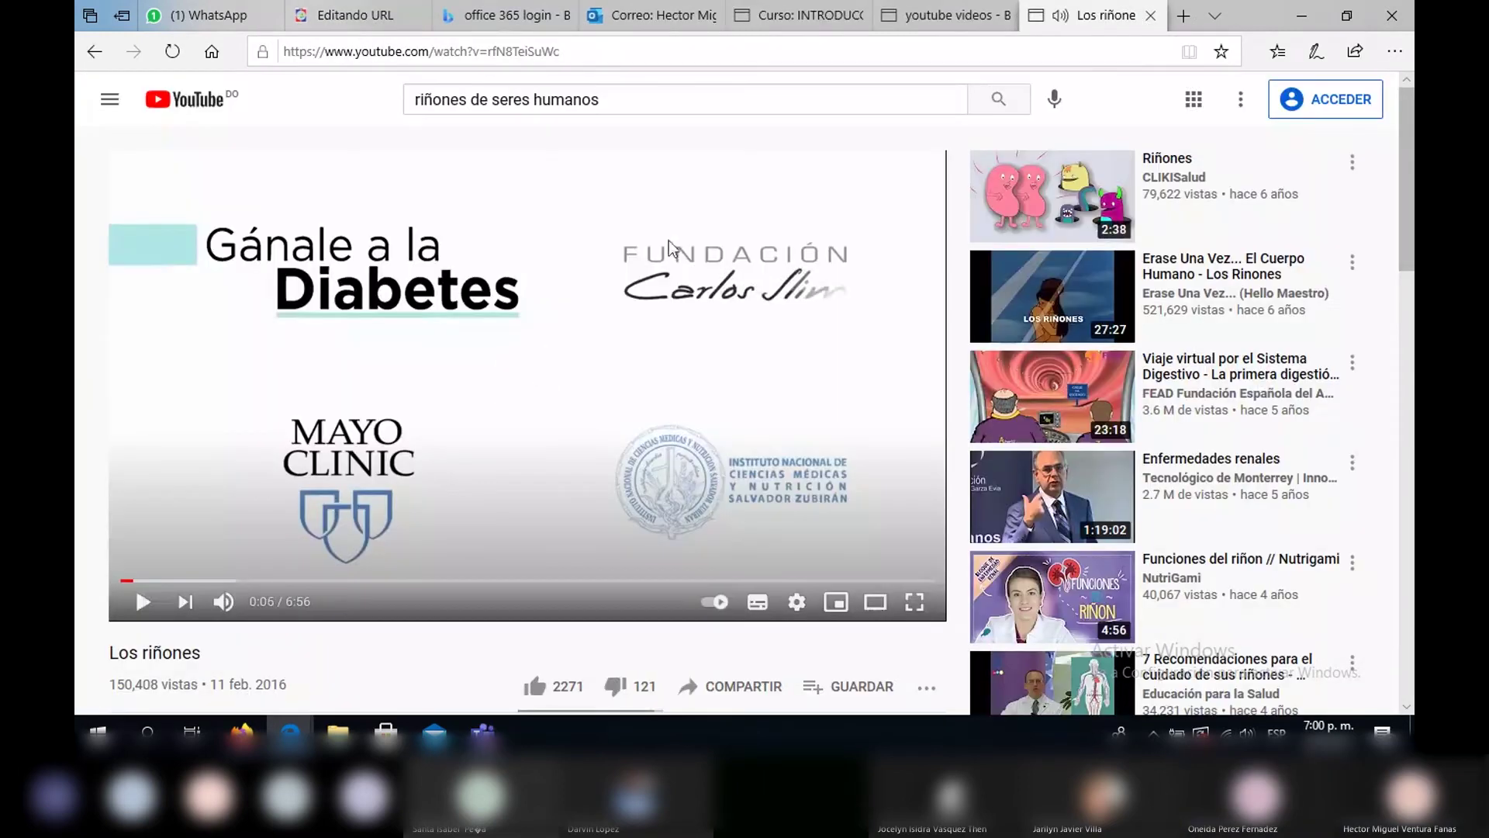
{"action": "right_click", "coordinate": [669, 223]}
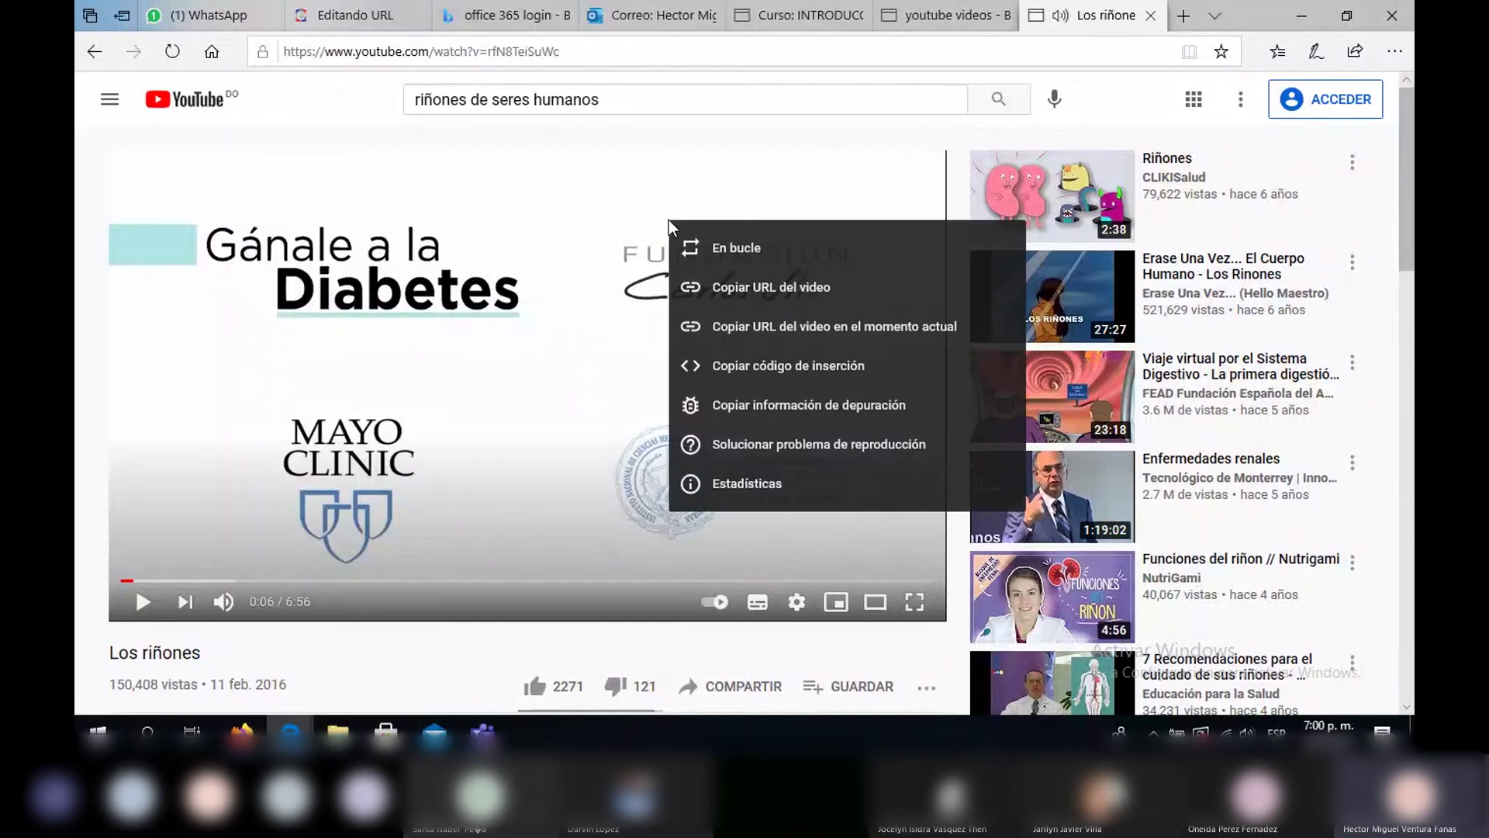
{"action": "left_click", "coordinate": [730, 288]}
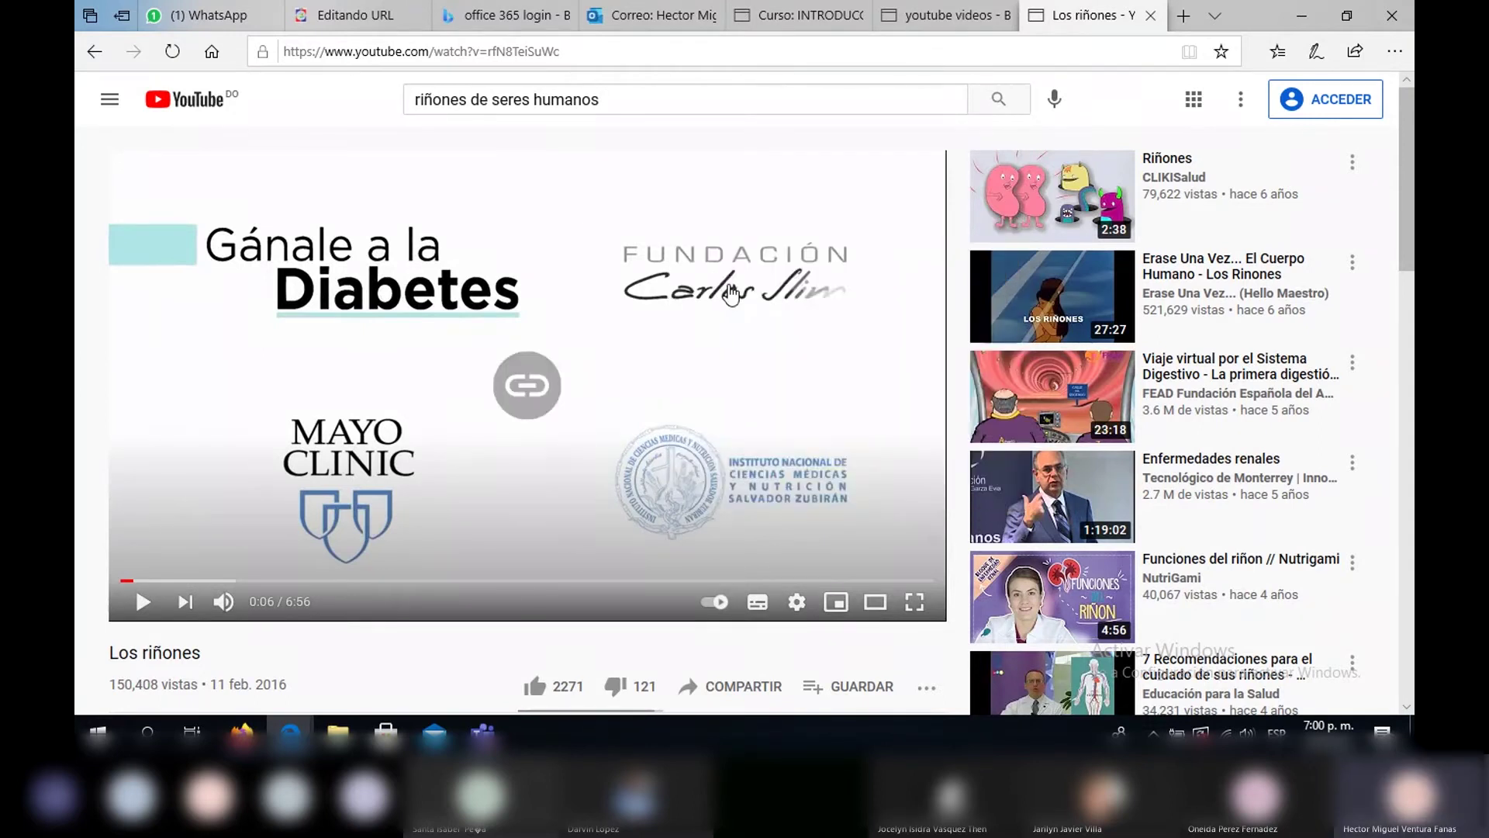
{"action": "left_click", "coordinate": [378, 19]}
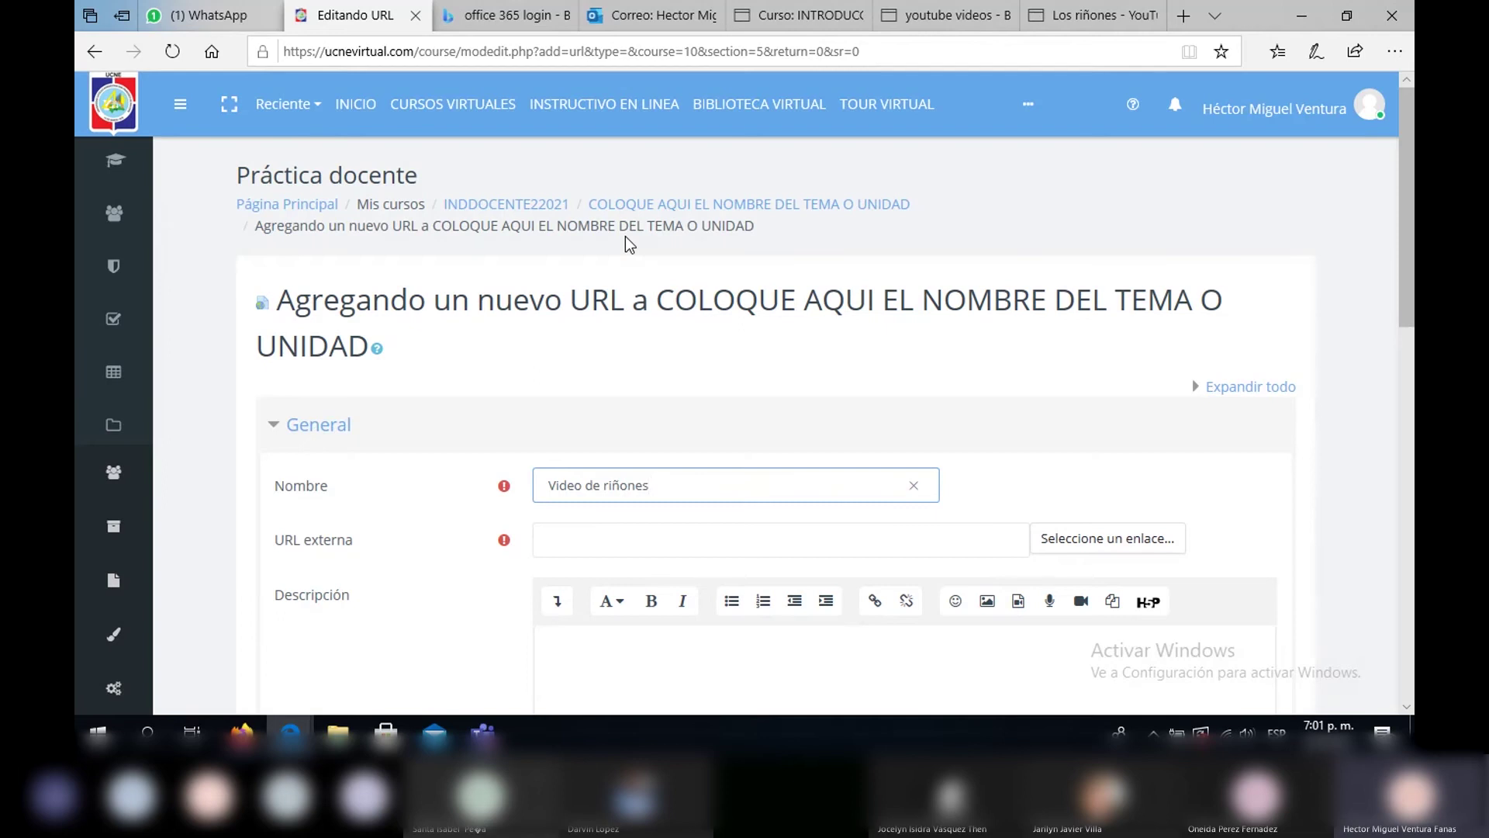
{"action": "left_click", "coordinate": [600, 545]}
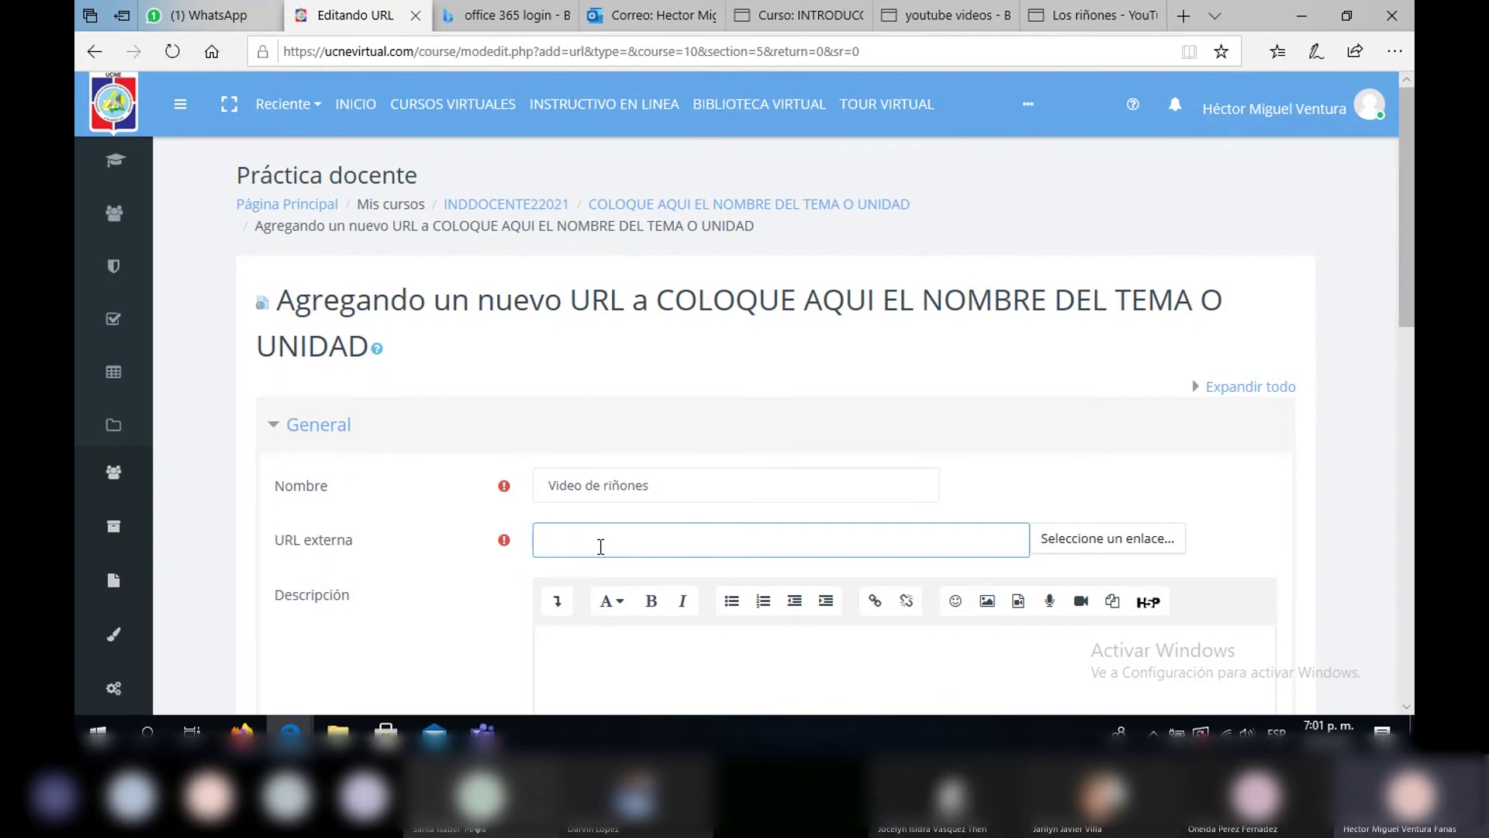
{"action": "type", "text": "https://youtu.be/rfN8TeiSuWc"}
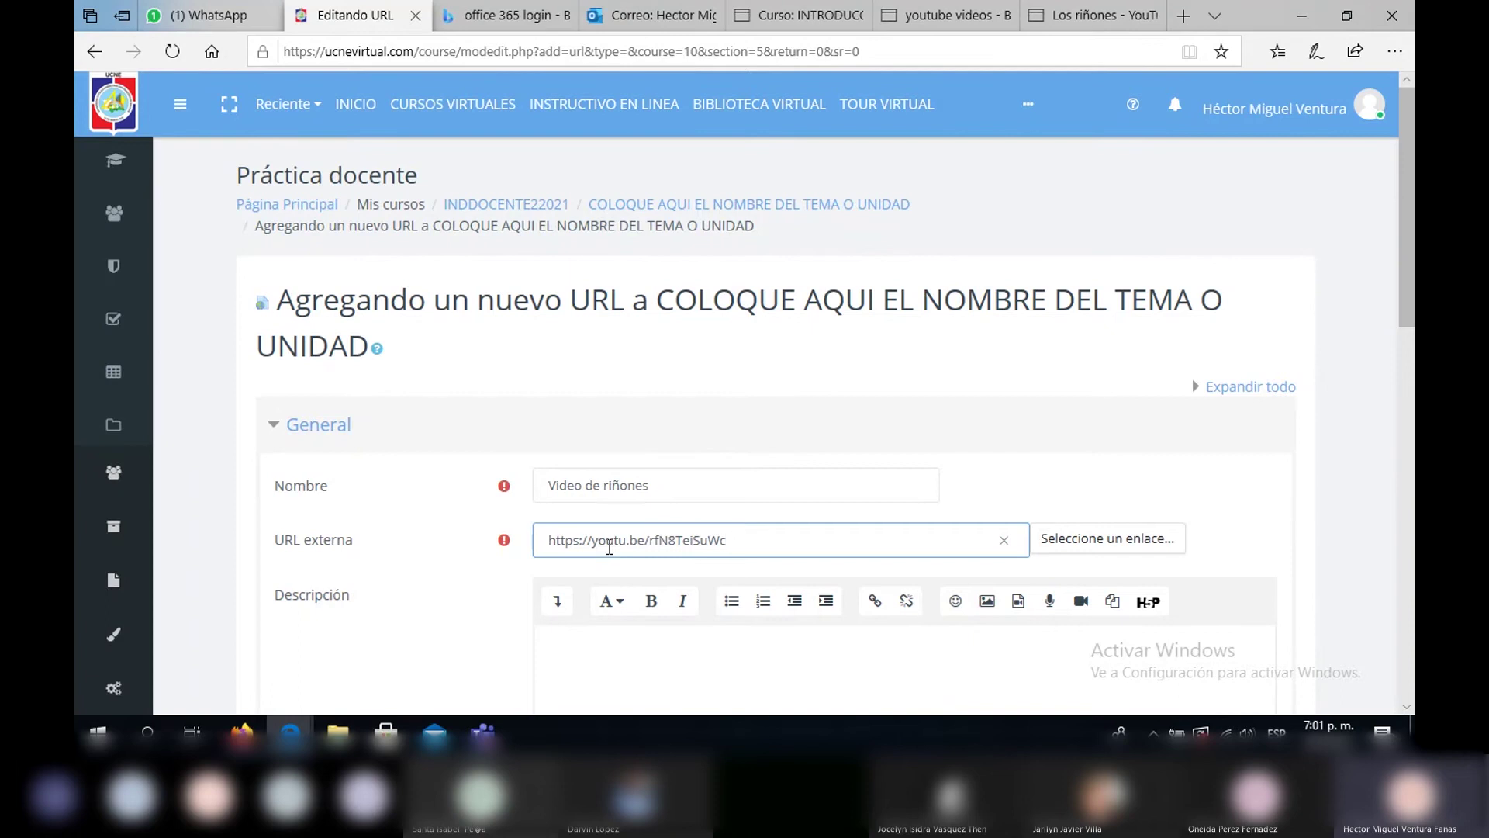
Set the URL resource's appearance to display as Incrustar
{"action": "left_click_drag", "start_coordinate": [1412, 225], "coordinate": [1393, 393]}
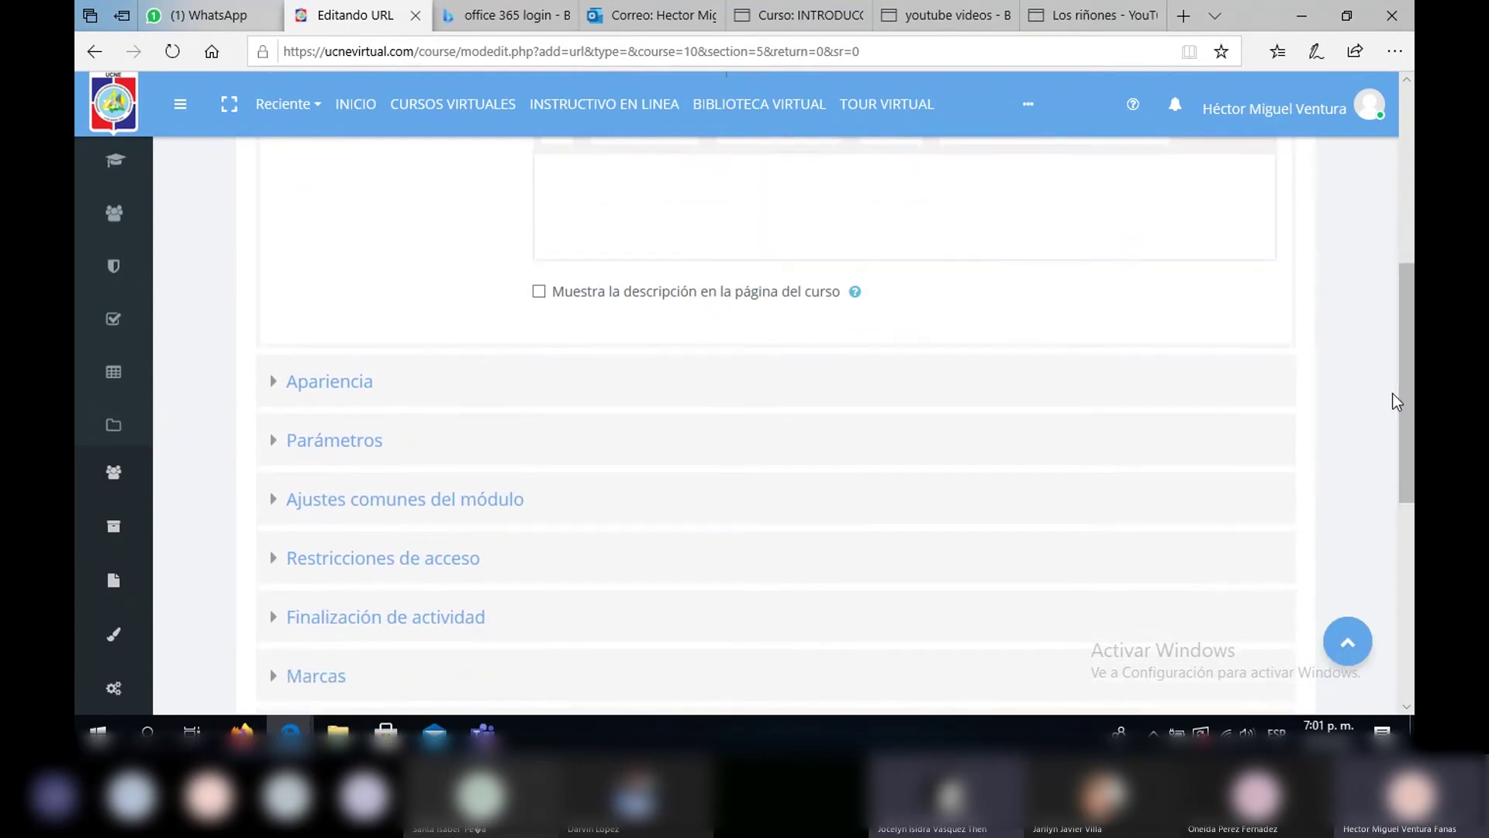
{"action": "scroll", "coordinate": [1412, 364], "scroll_direction": "down", "scroll_amount": 1}
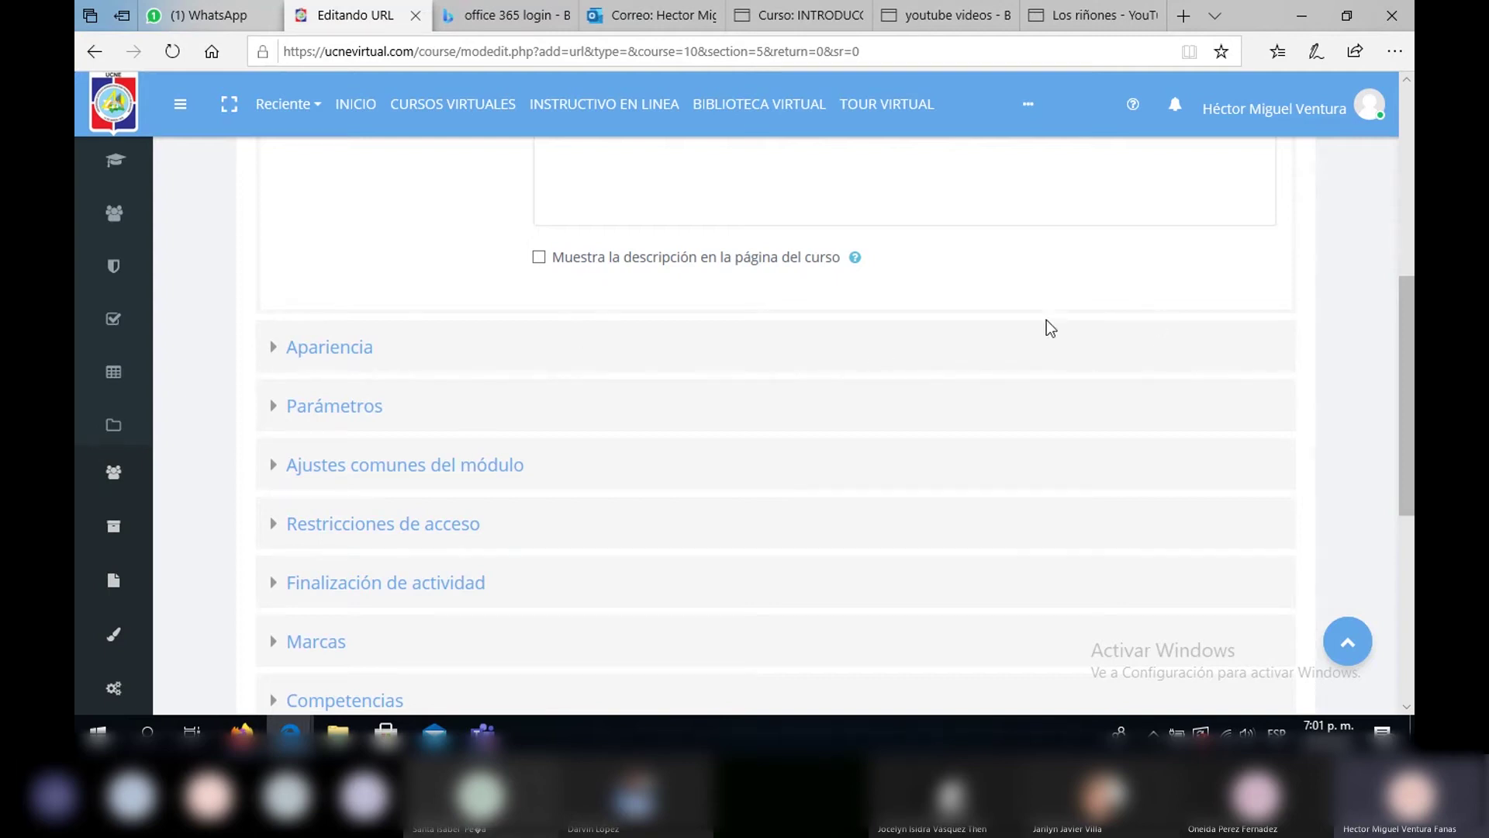
{"action": "left_click_drag", "start_coordinate": [1410, 315], "coordinate": [1406, 265]}
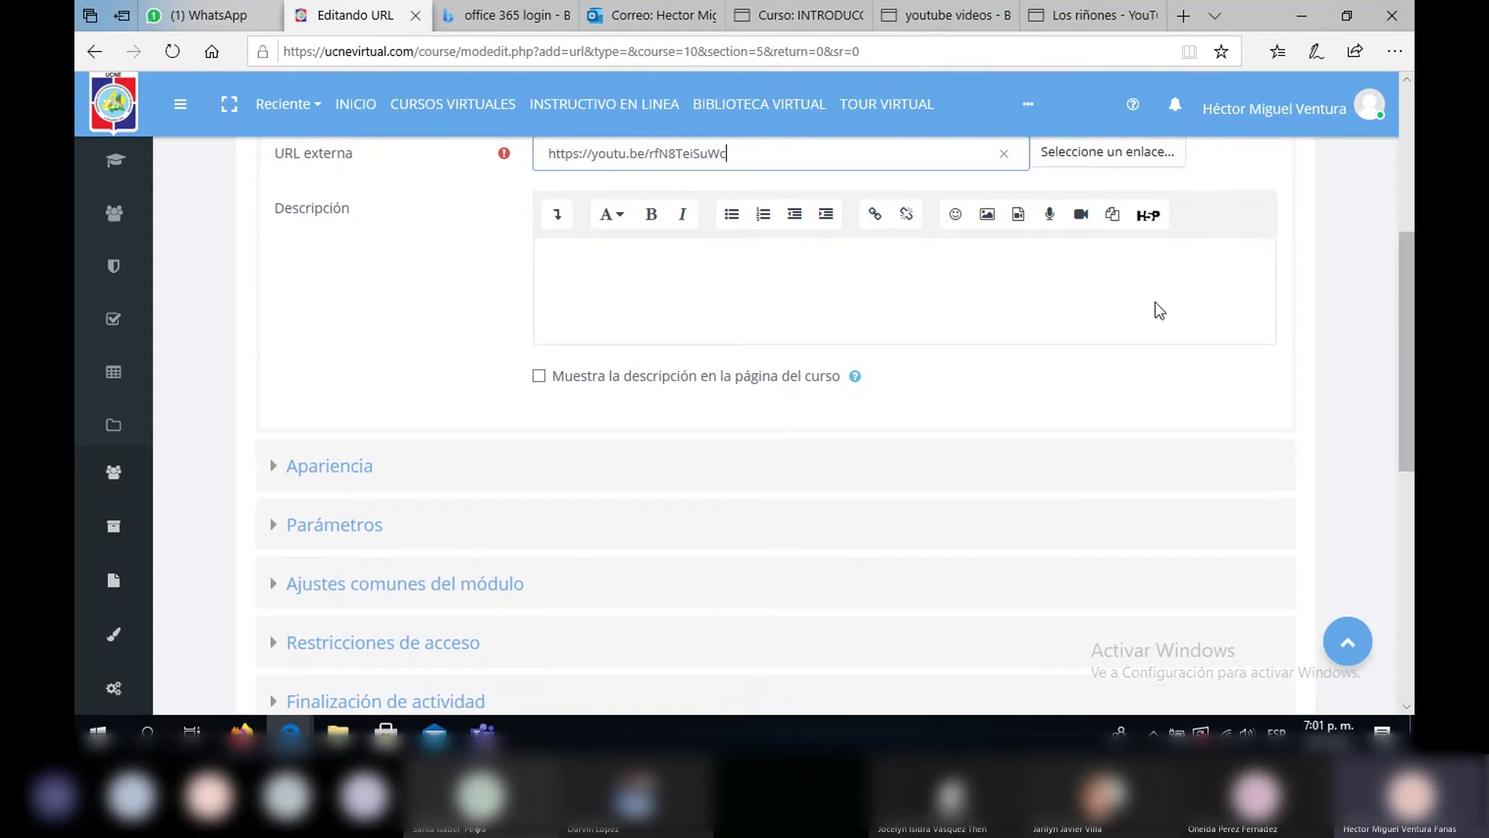
{"action": "left_click", "coordinate": [273, 469]}
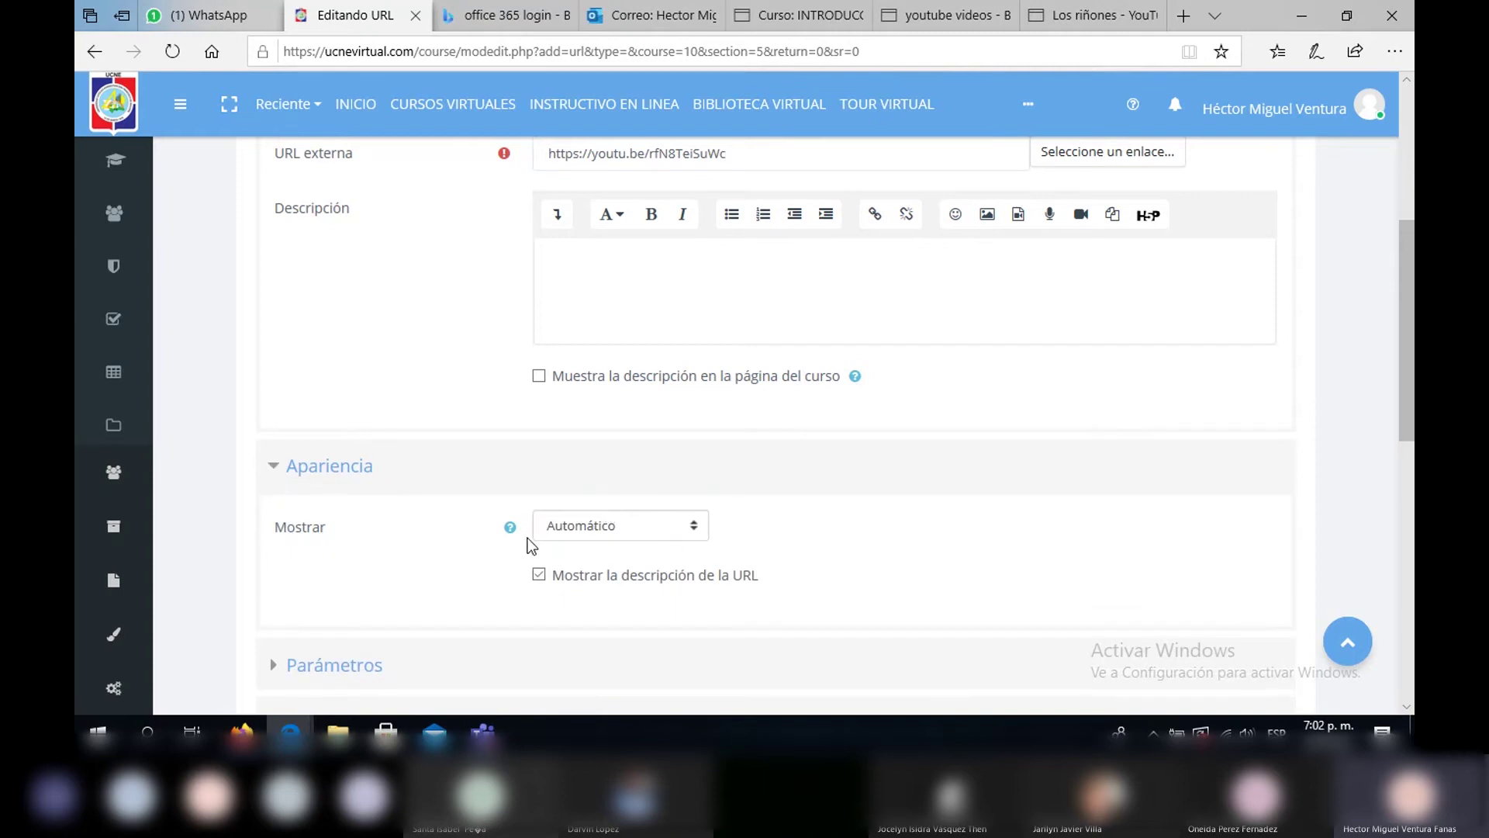
{"action": "left_click", "coordinate": [695, 528]}
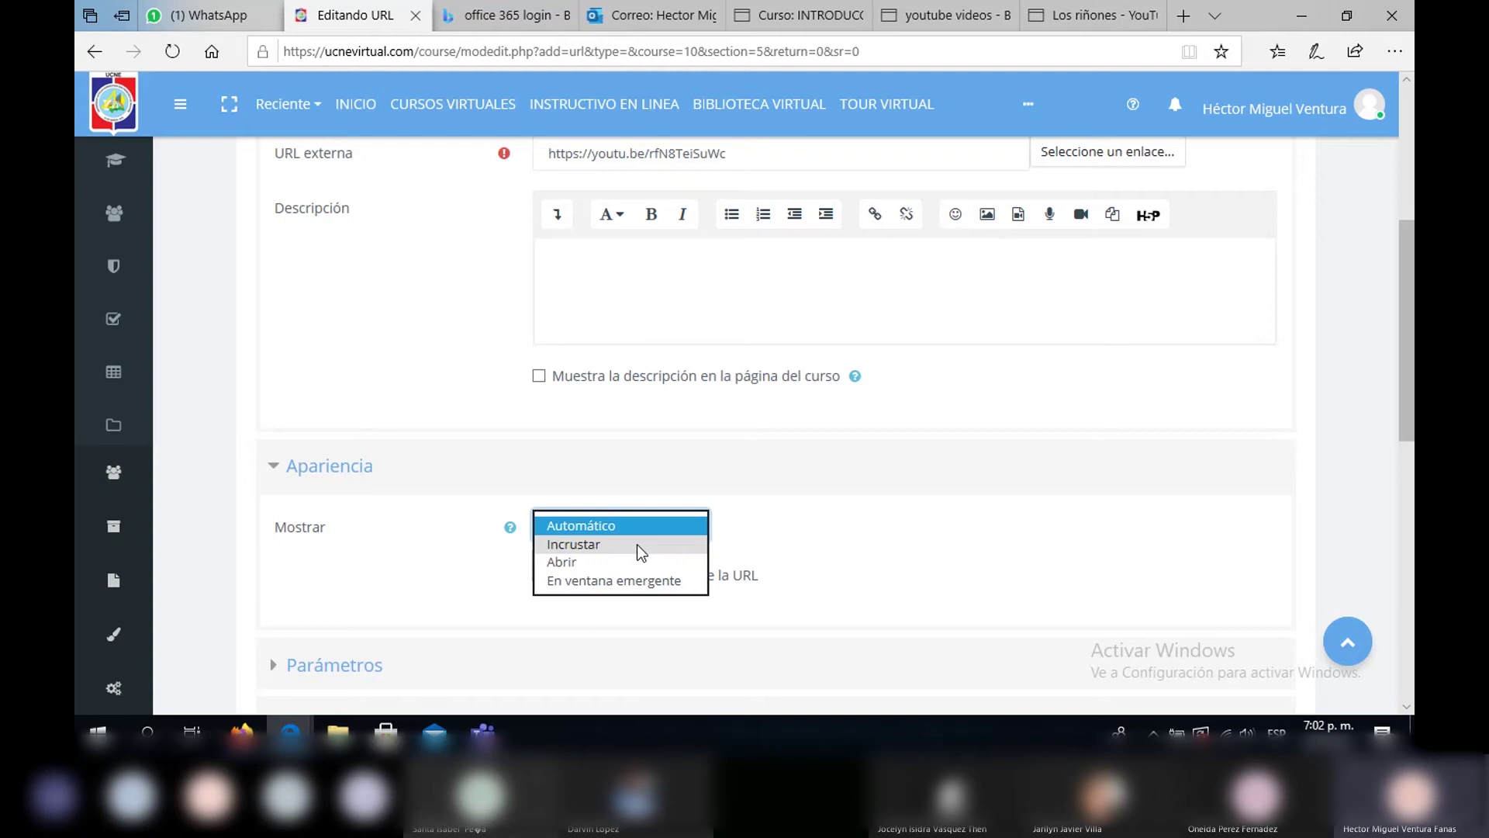
{"action": "left_click", "coordinate": [635, 545]}
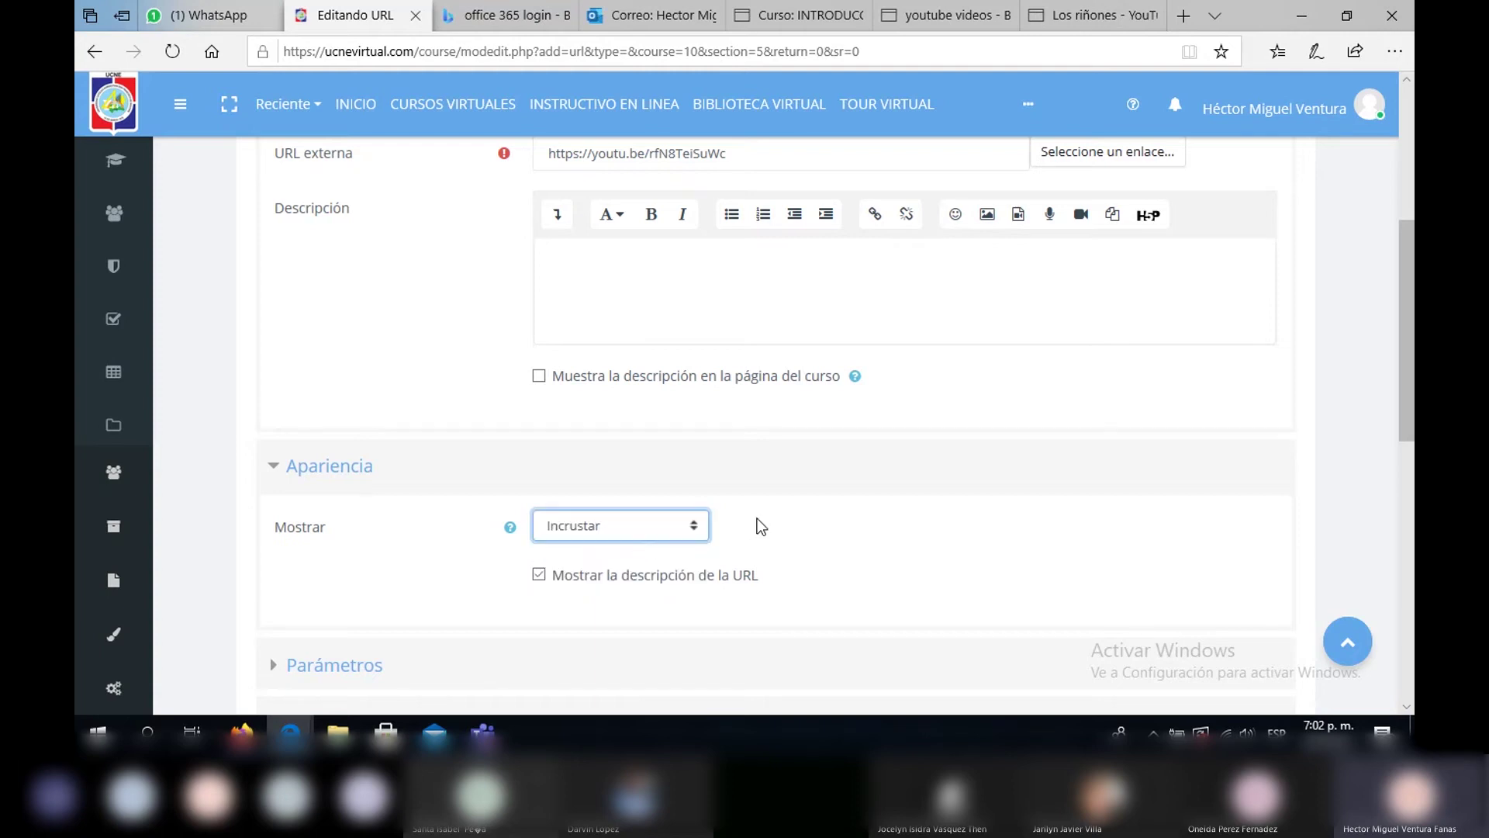
{"action": "left_click", "coordinate": [694, 534]}
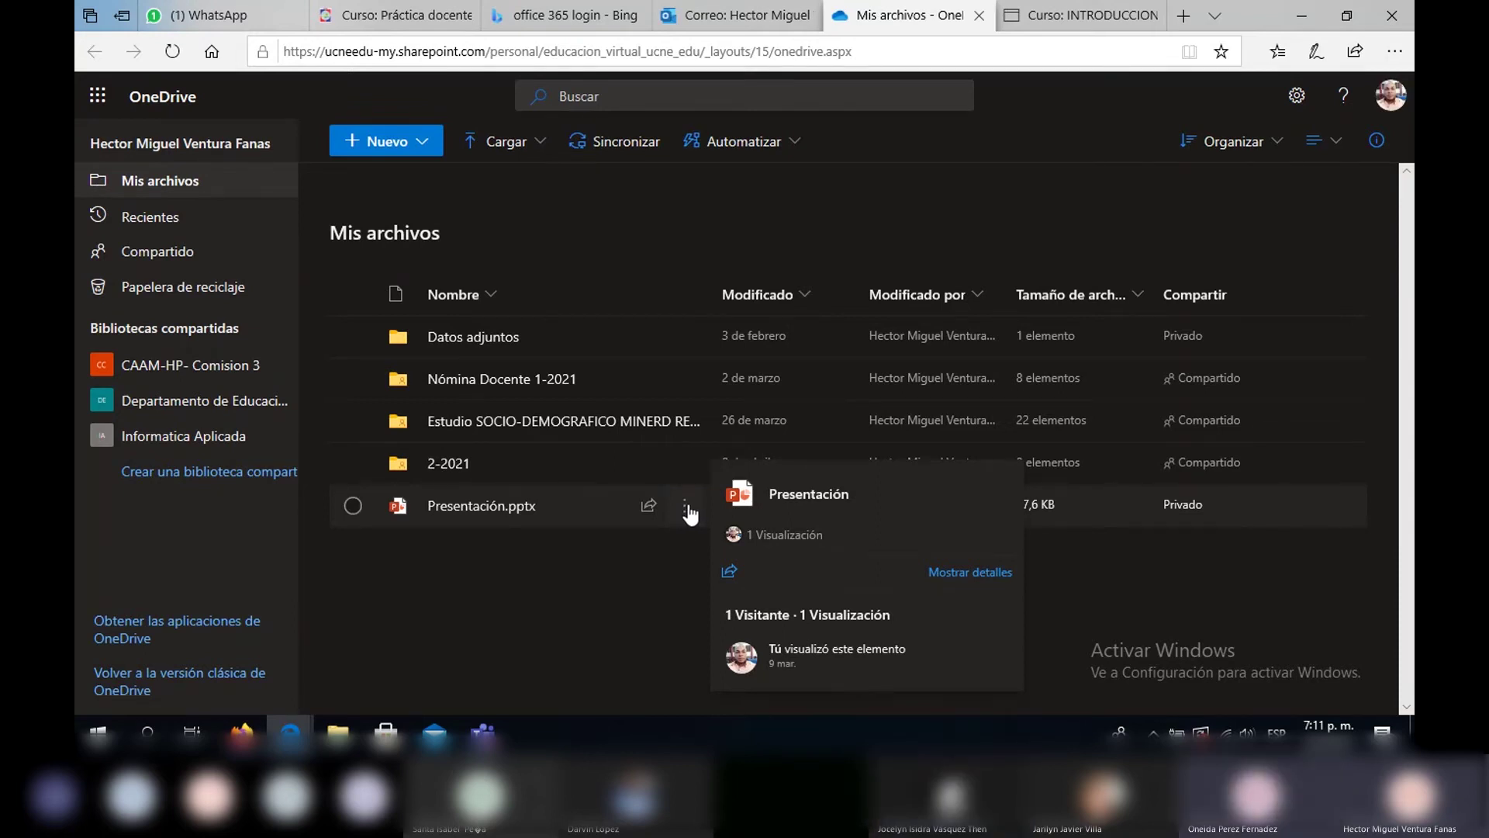
Request the sharing link for Presentación.pptx in OneDrive and return to the Práctica docente course
{"action": "left_click", "coordinate": [685, 510]}
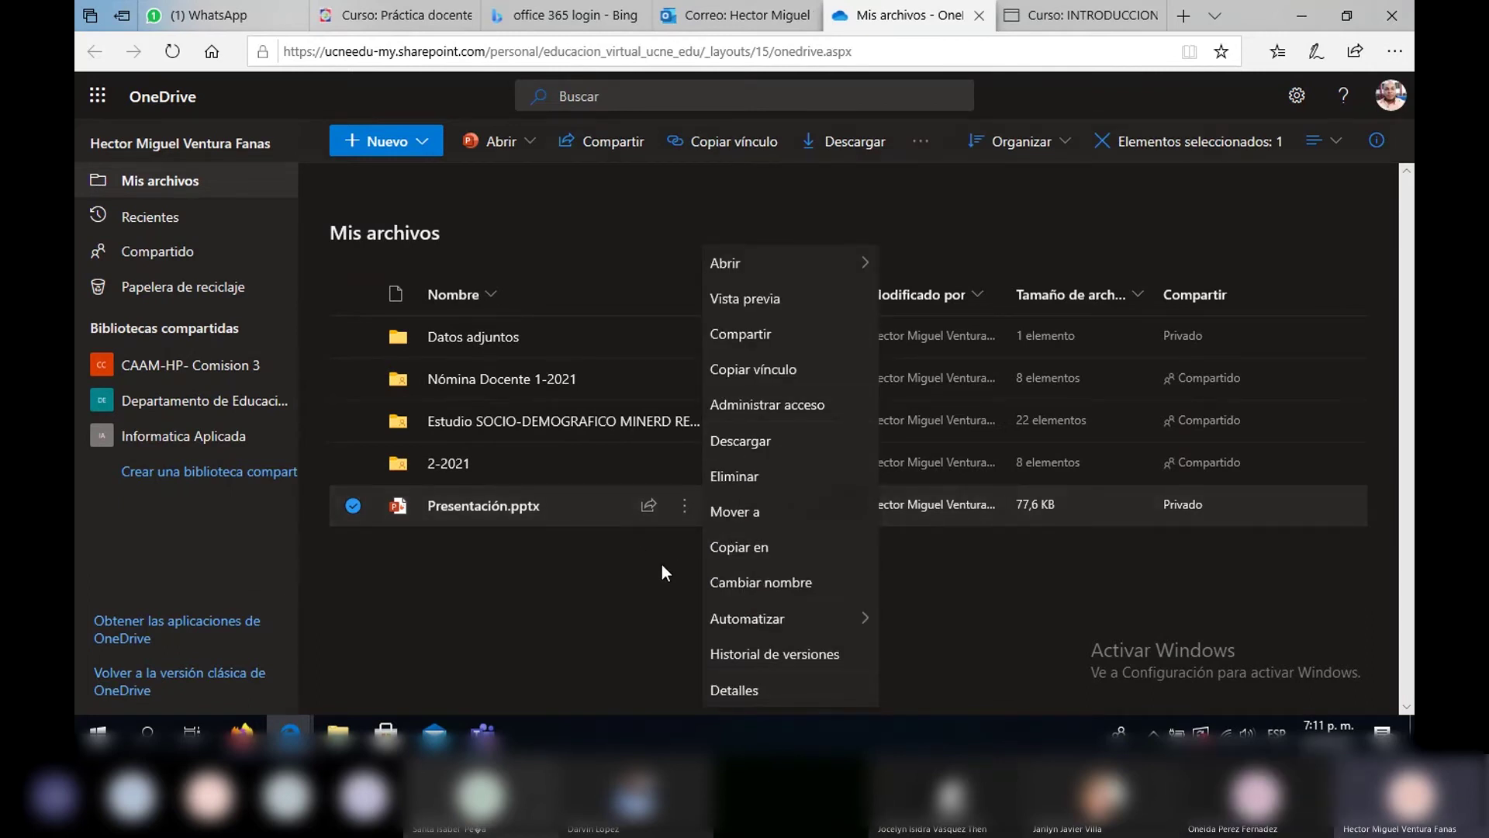
{"action": "left_click", "coordinate": [778, 369]}
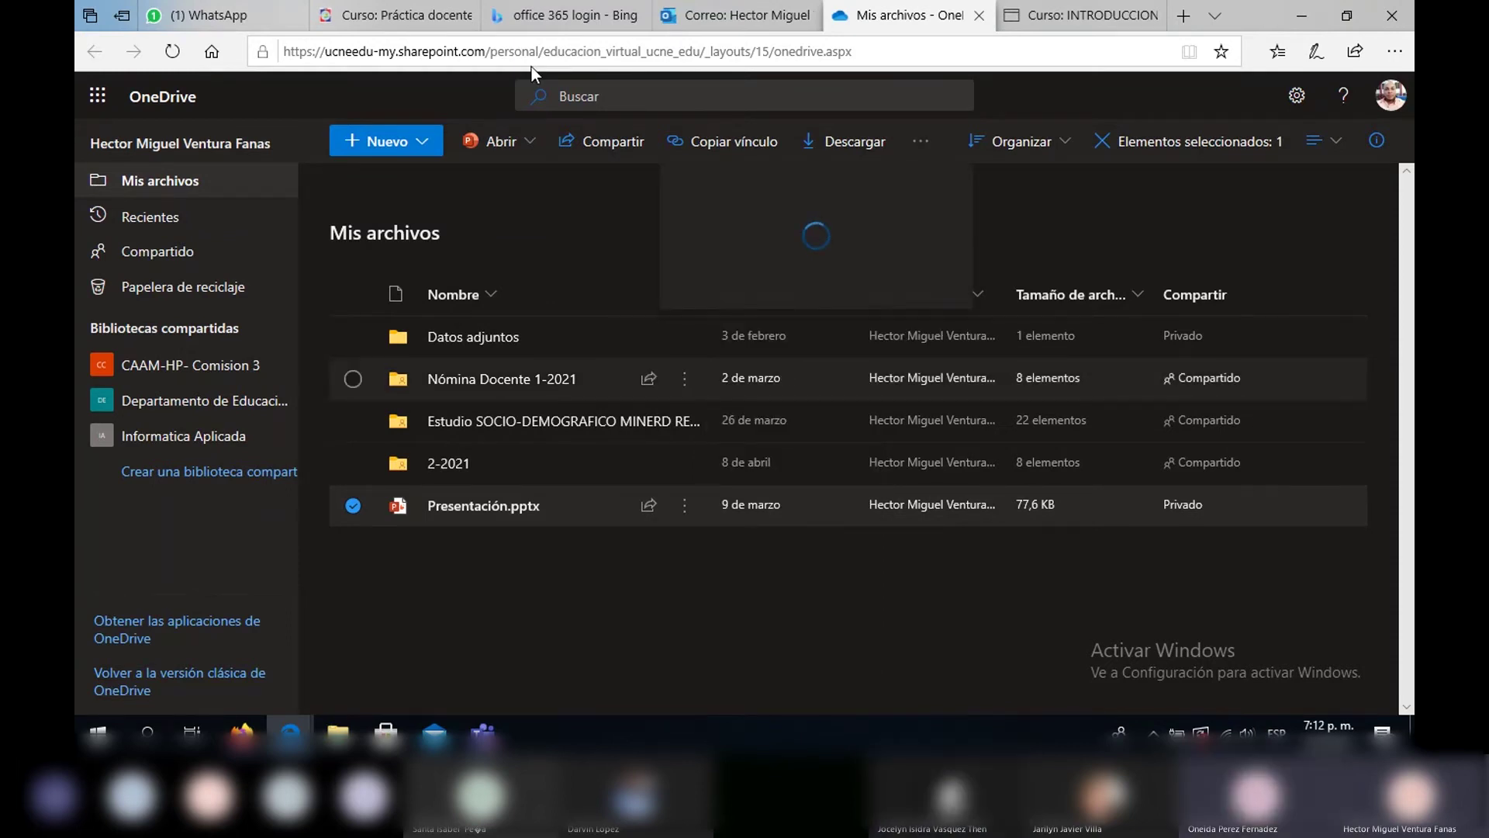
{"action": "left_click", "coordinate": [419, 16]}
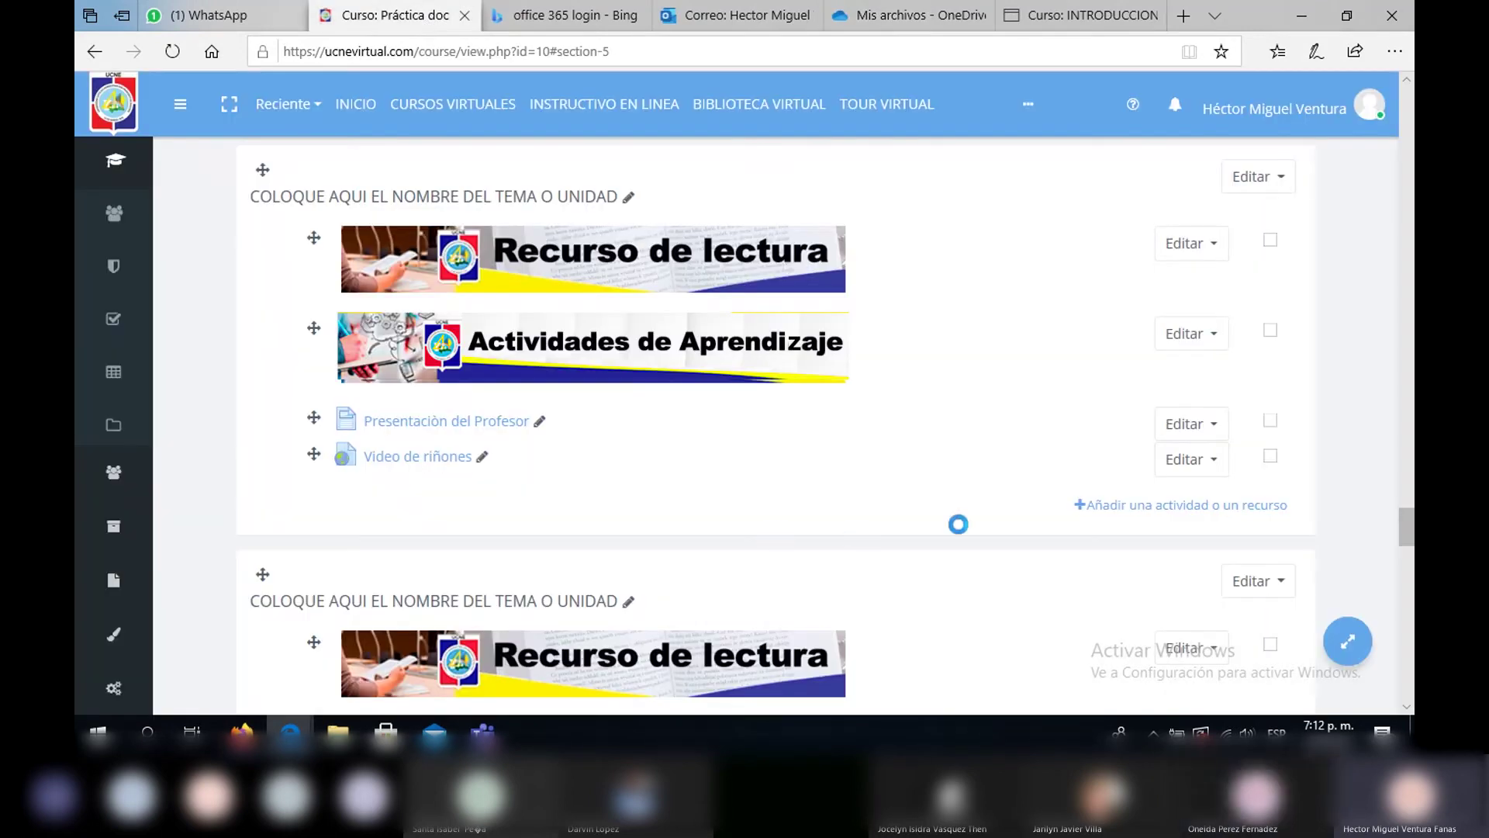
Duplicate the Video de riñones resource and open the settings of the copy
{"action": "left_click", "coordinate": [1215, 464]}
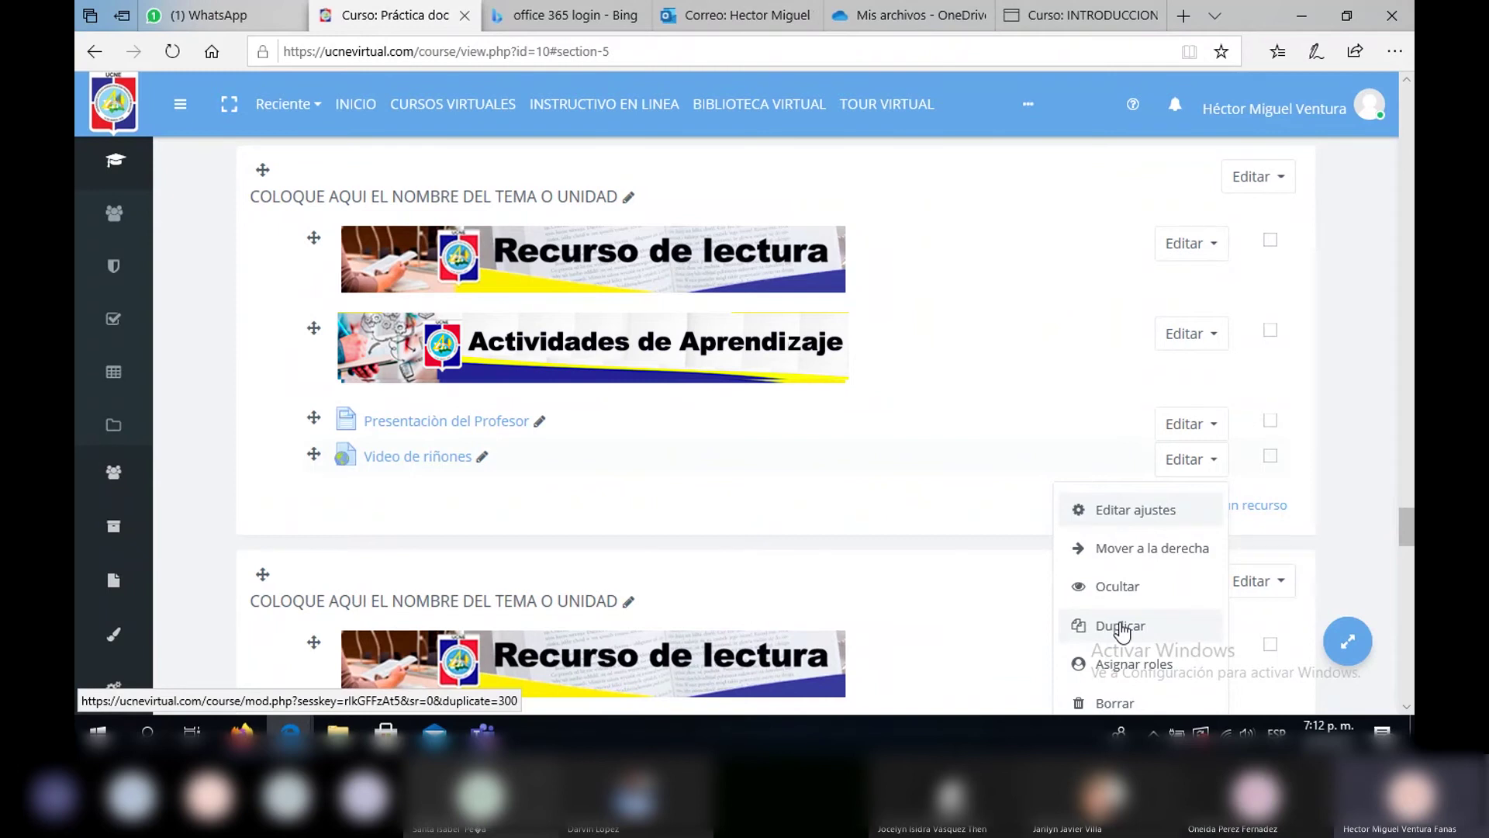
{"action": "left_click", "coordinate": [1120, 625]}
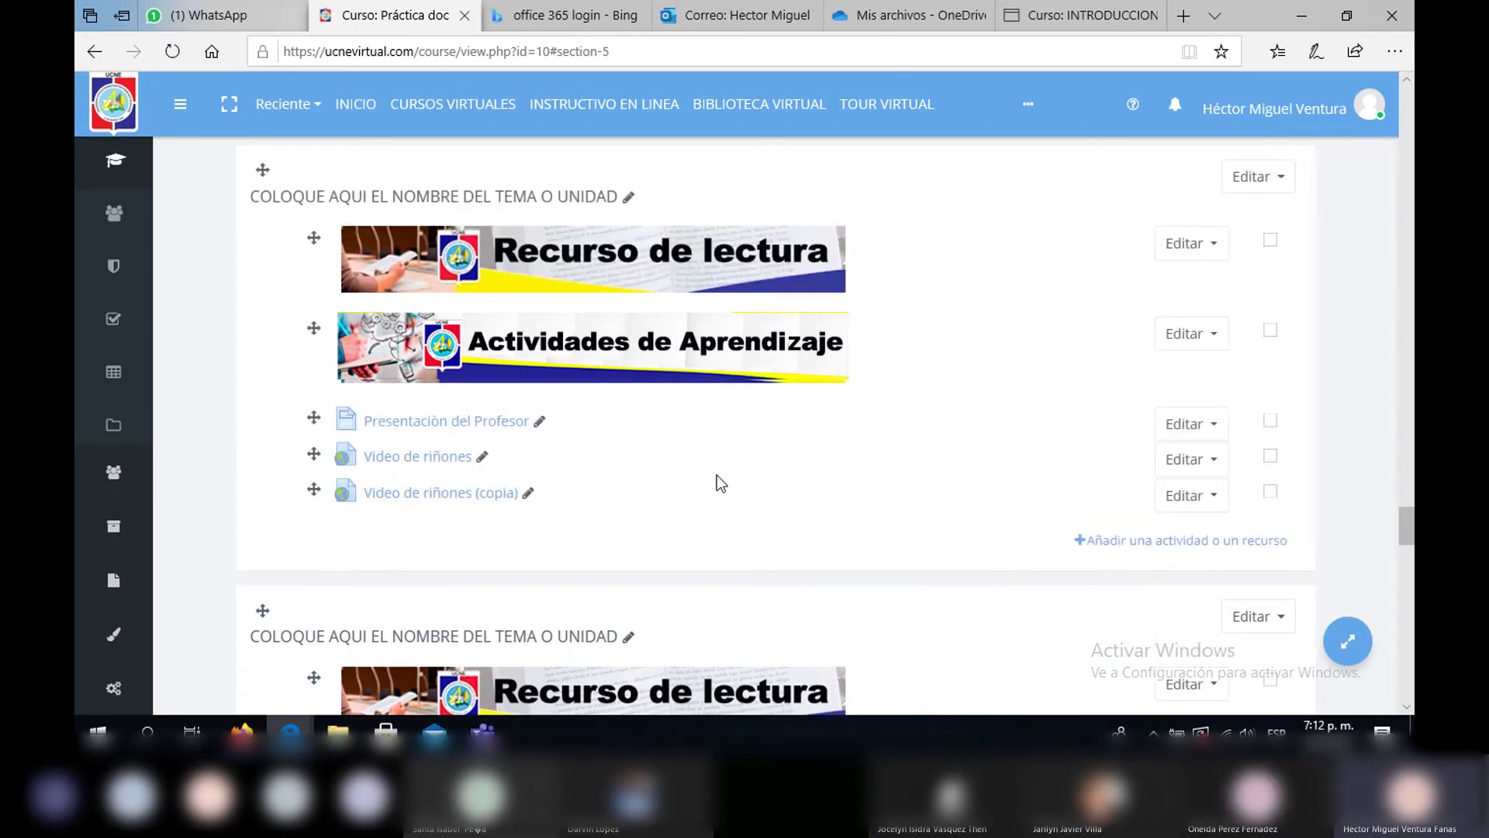
{"action": "left_click", "coordinate": [1214, 500]}
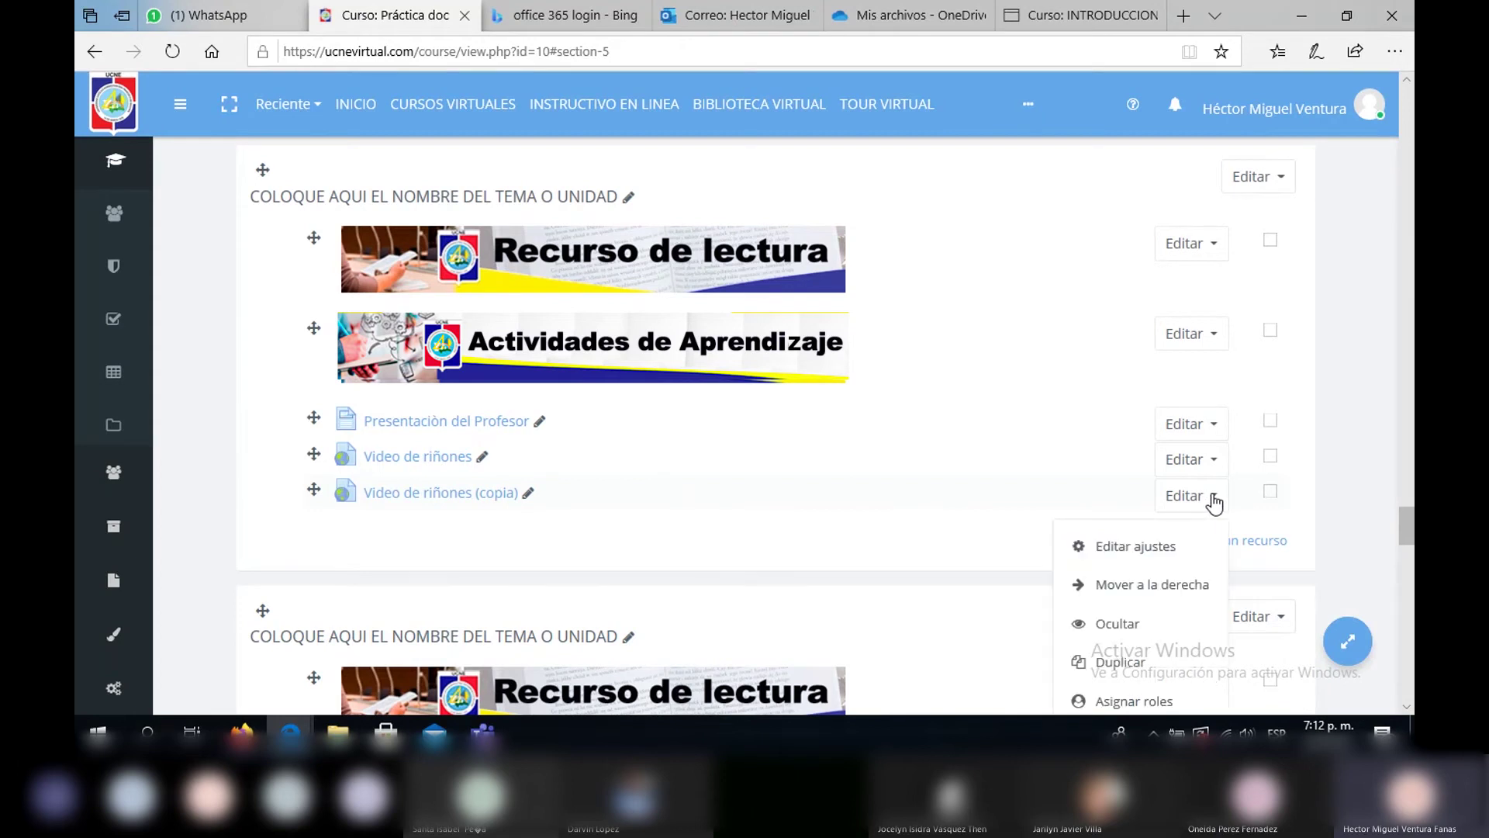
{"action": "left_click", "coordinate": [1159, 546]}
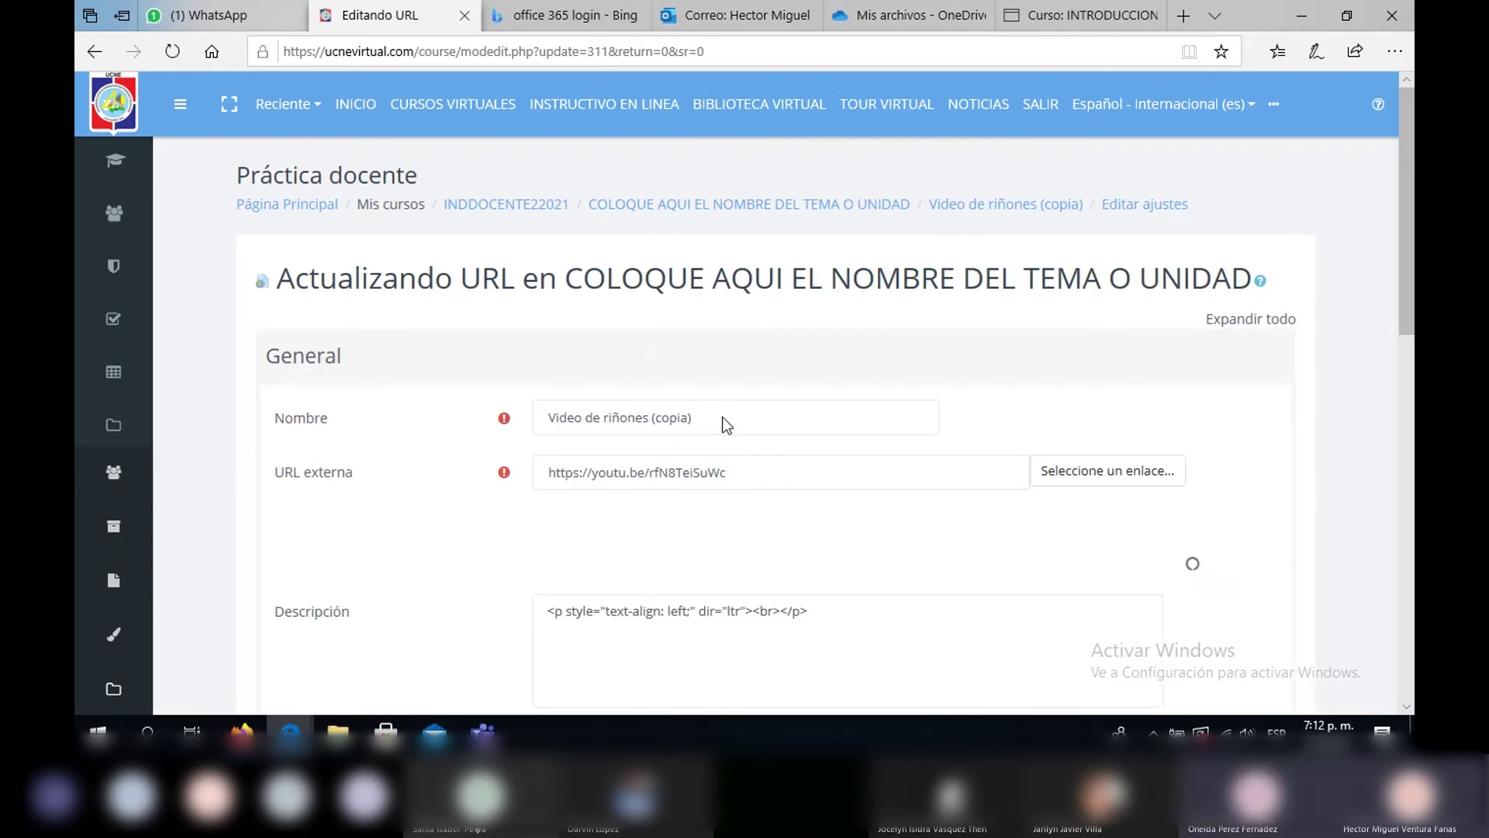
Replace the duplicated resource's name with Presentaciòn PowertPoint
{"action": "left_click", "coordinate": [724, 417]}
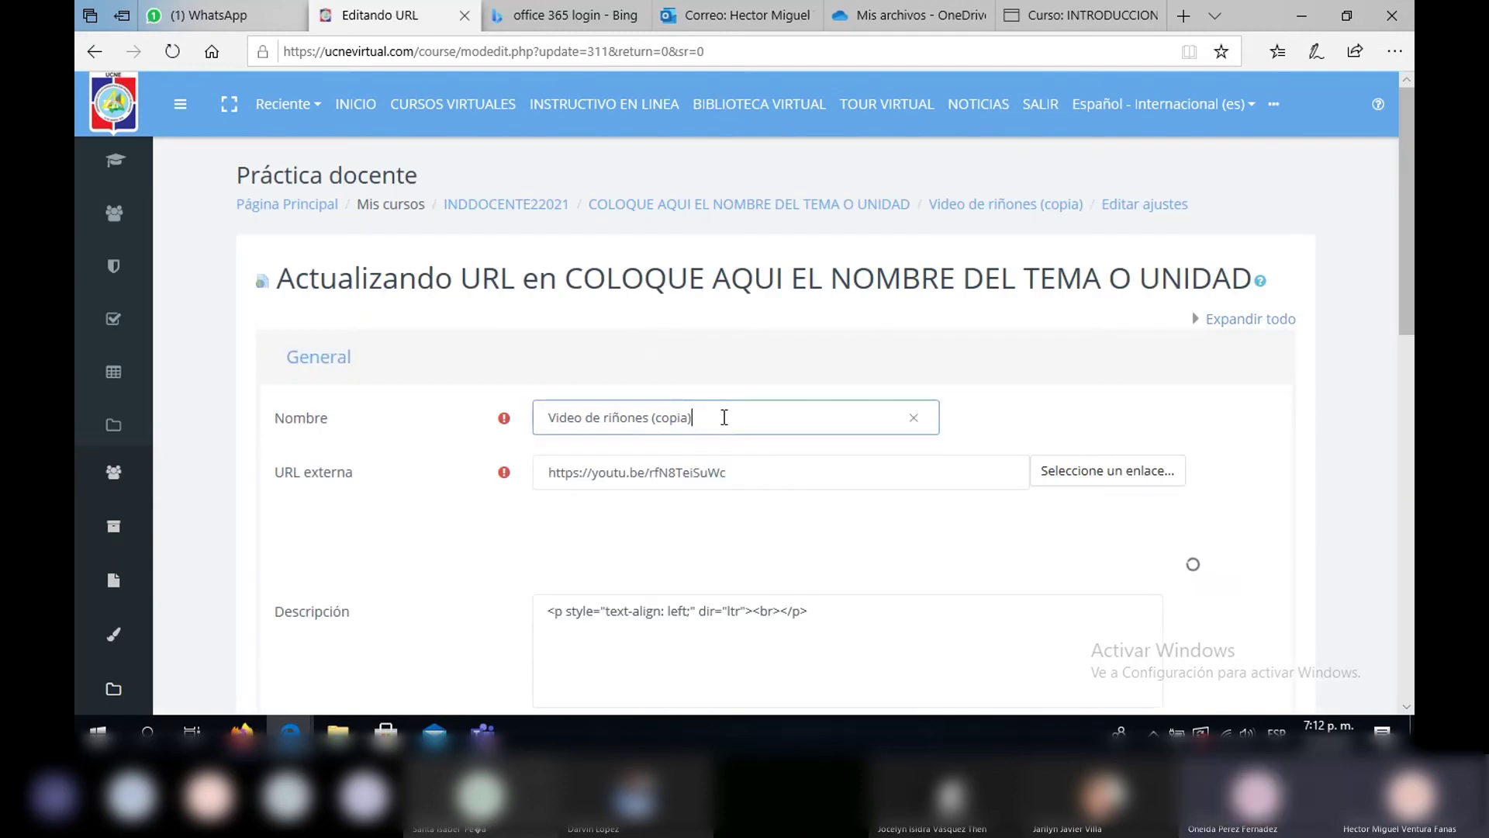
{"action": "triple_click", "coordinate": [533, 397]}
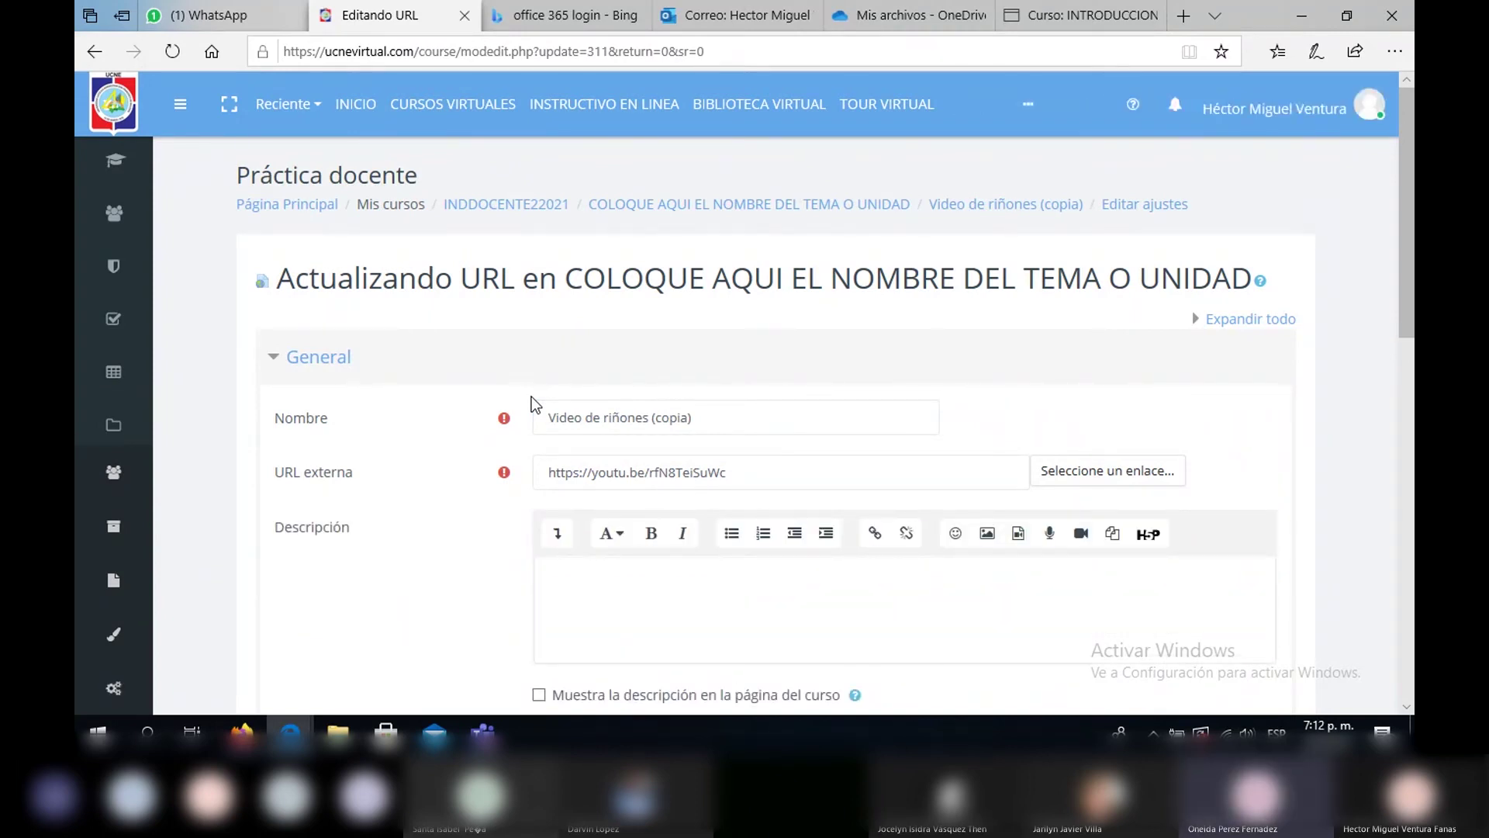
{"action": "left_click", "coordinate": [706, 416]}
{"action": "left_click_drag", "start_coordinate": [707, 416], "coordinate": [547, 397]}
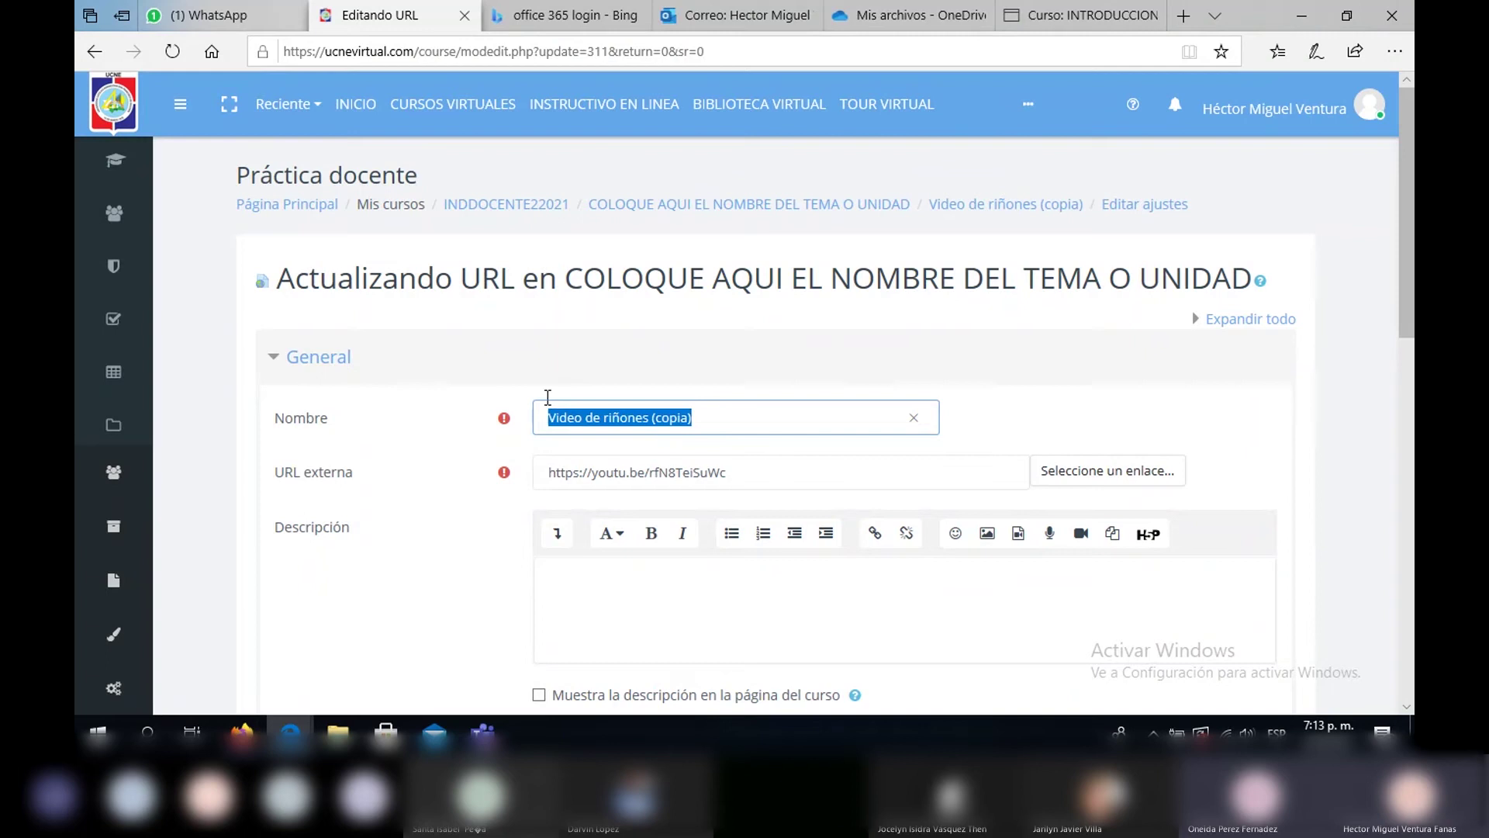
{"action": "key", "text": "BackSpace"}
{"action": "type", "text": "Present"}
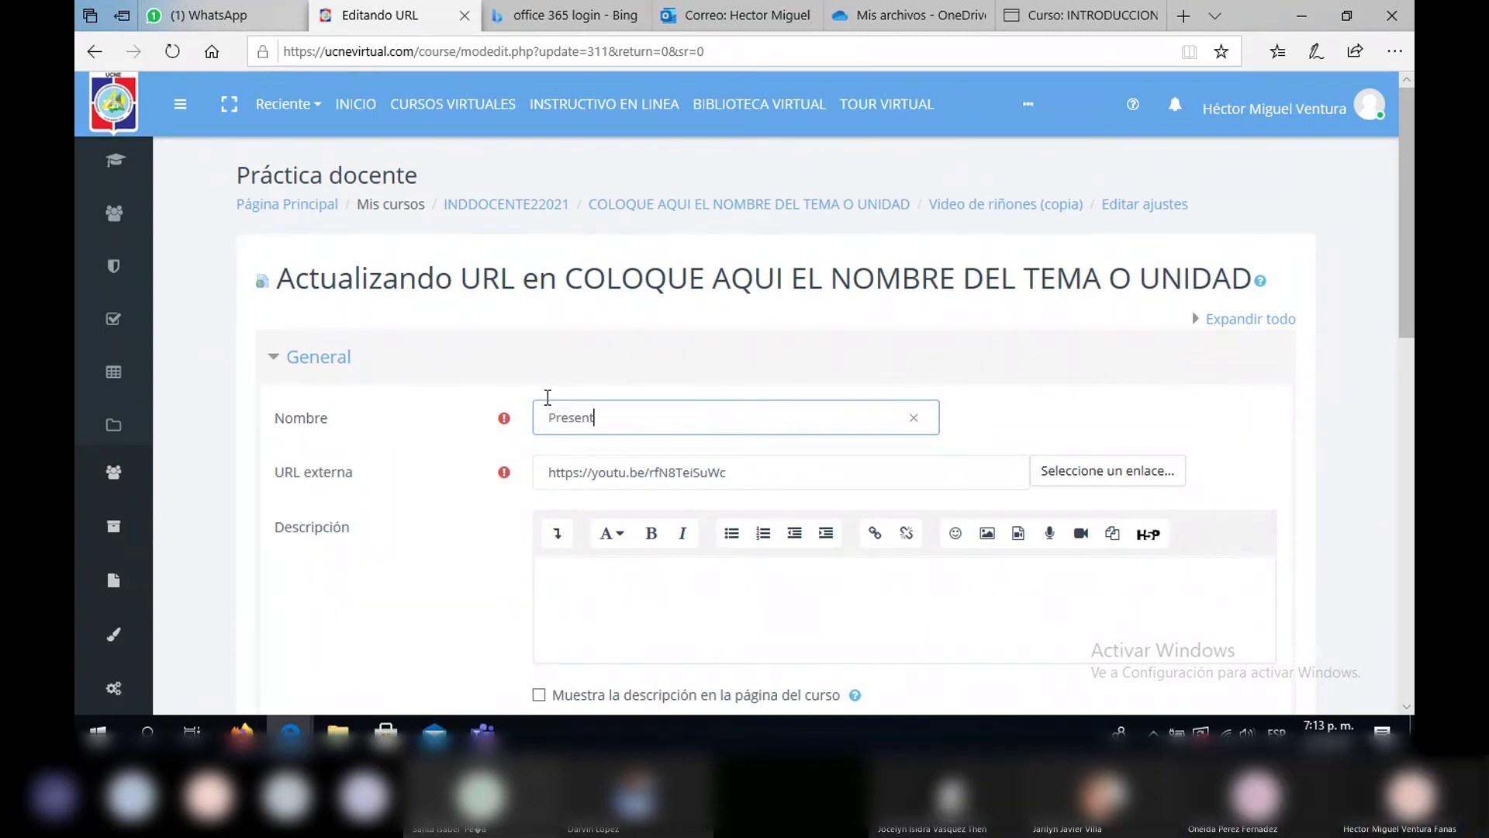
{"action": "type", "text": "aciòn"}
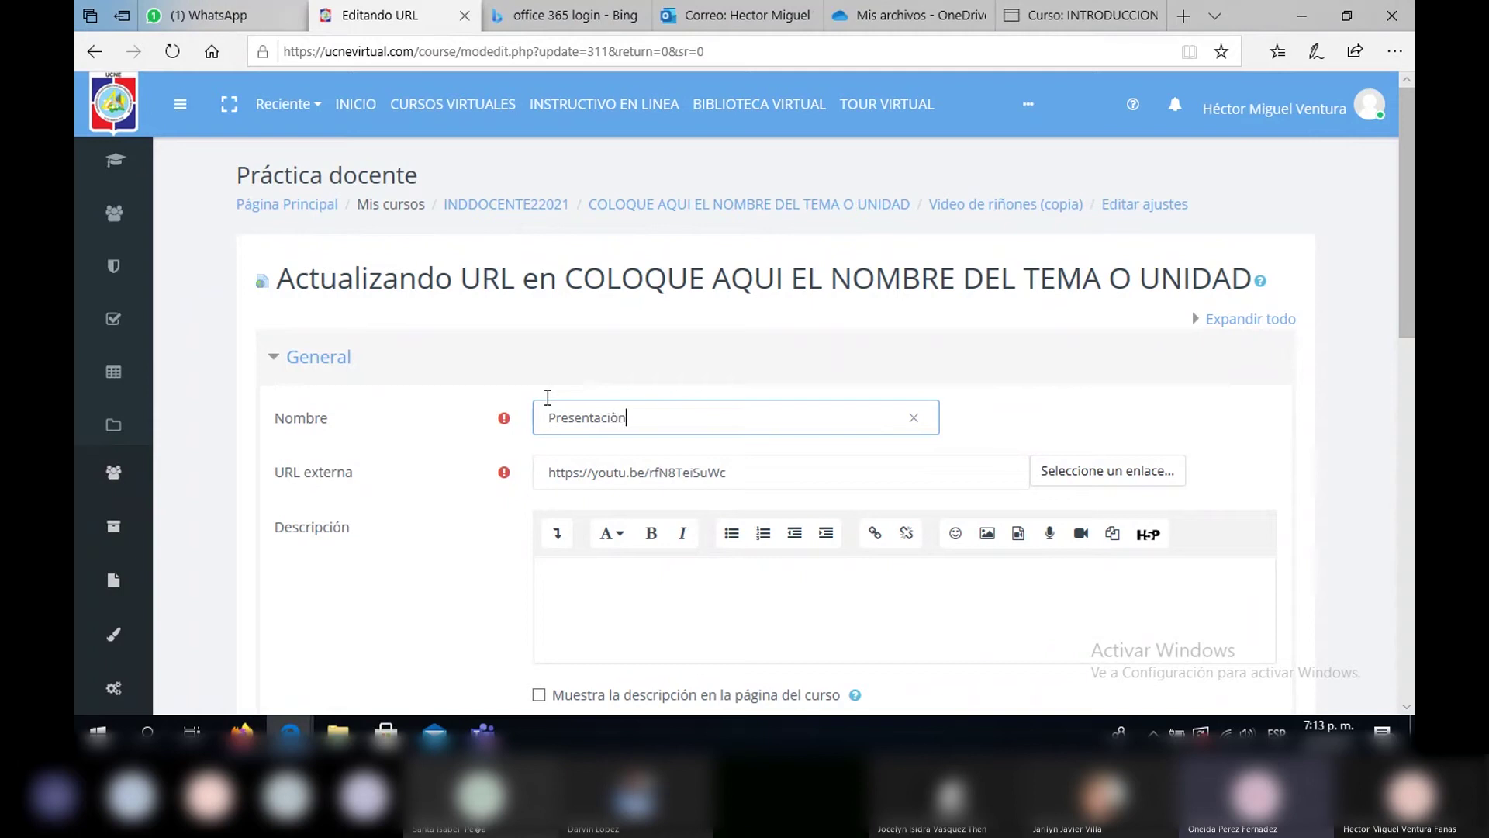
{"action": "type", "text": " PowertPoint"}
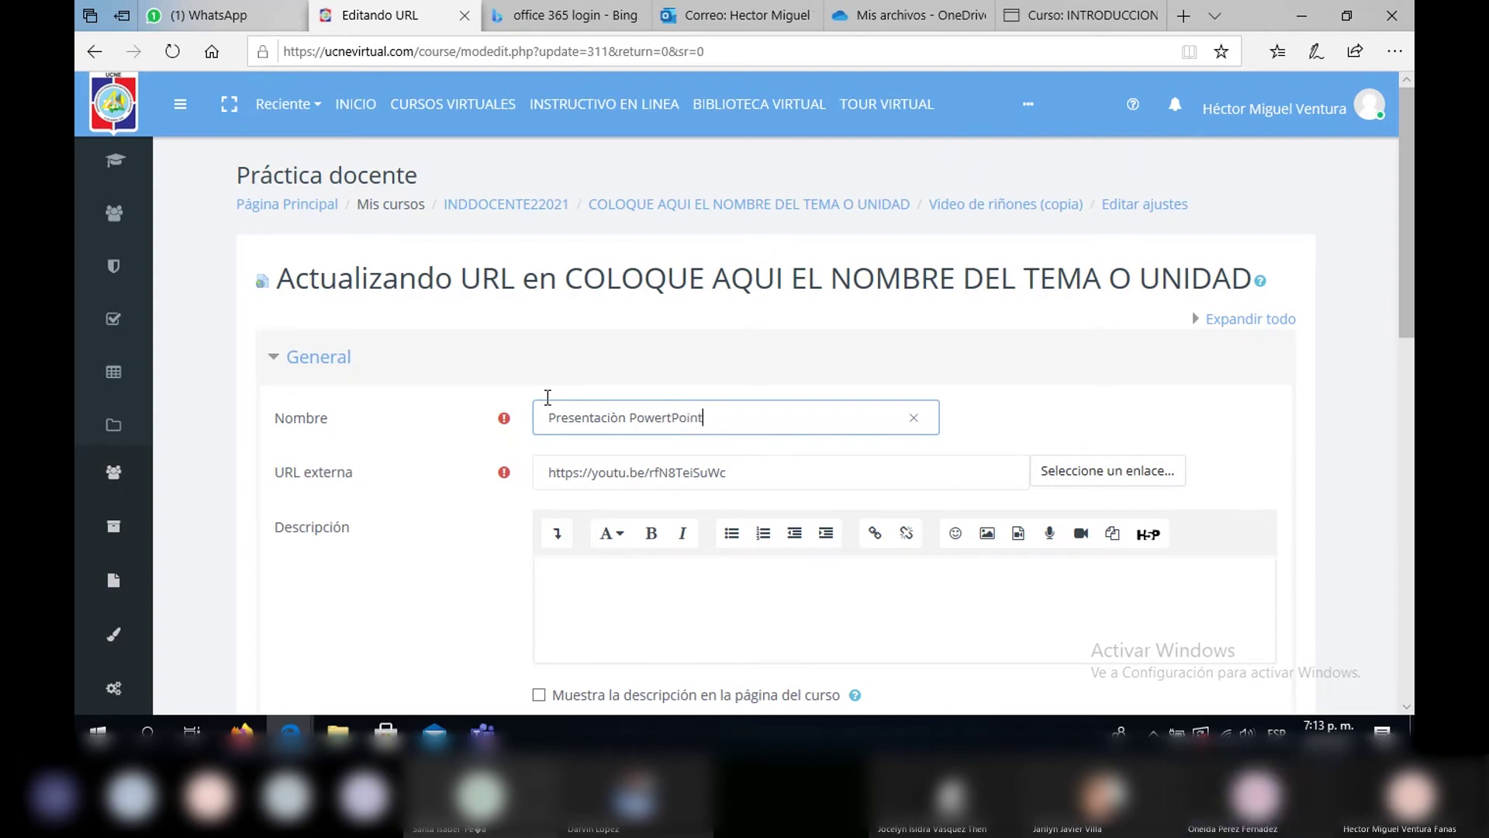
Try to replace the duplicated resource's external URL with the OneDrive presentation link
{"action": "left_click_drag", "start_coordinate": [767, 477], "coordinate": [470, 455]}
{"action": "key", "text": "ctrl+c"}
{"action": "key", "text": "BackSpace"}
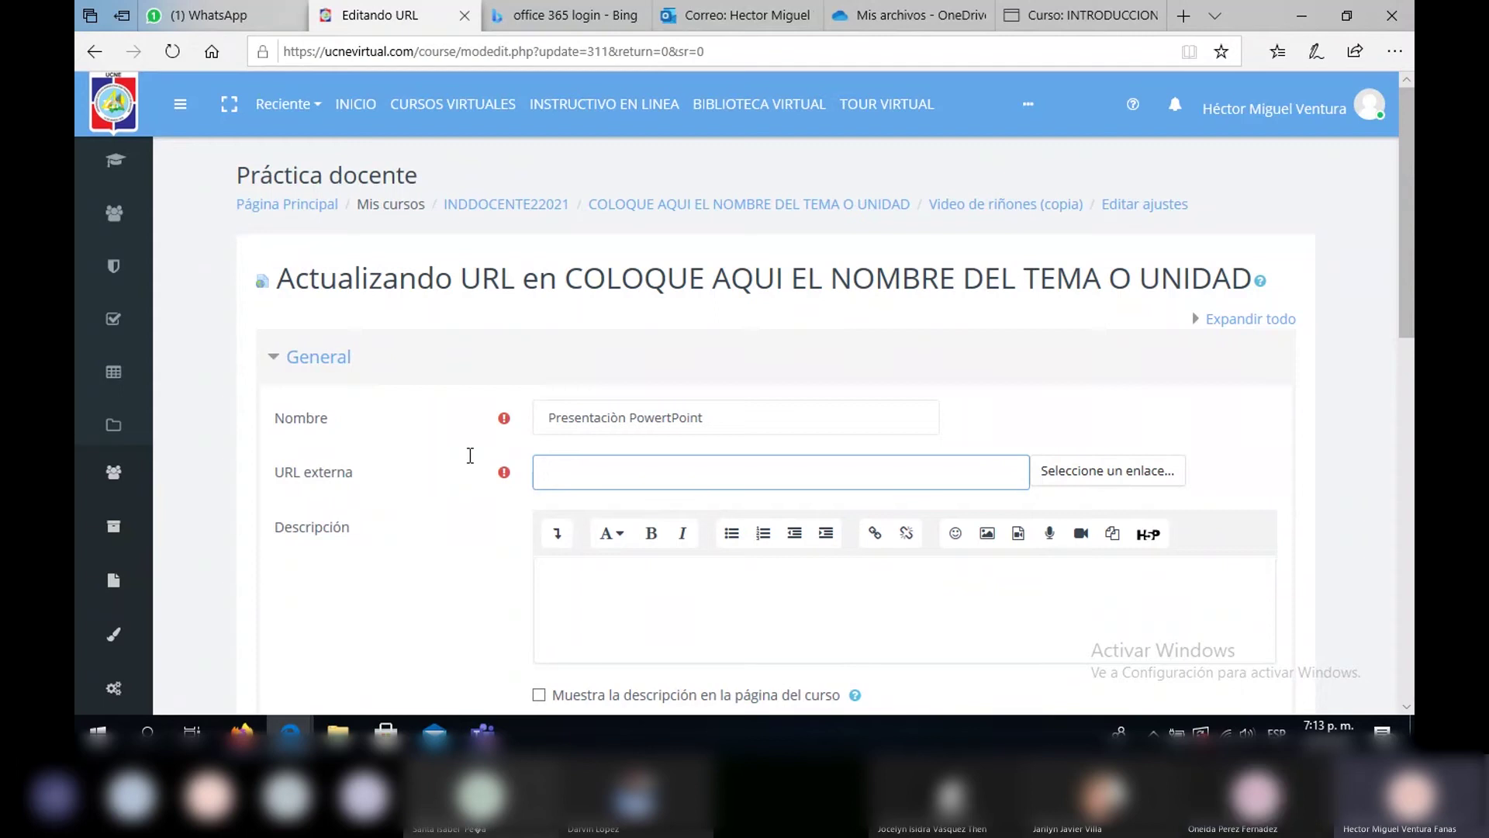
{"action": "key", "text": "ctrl+v"}
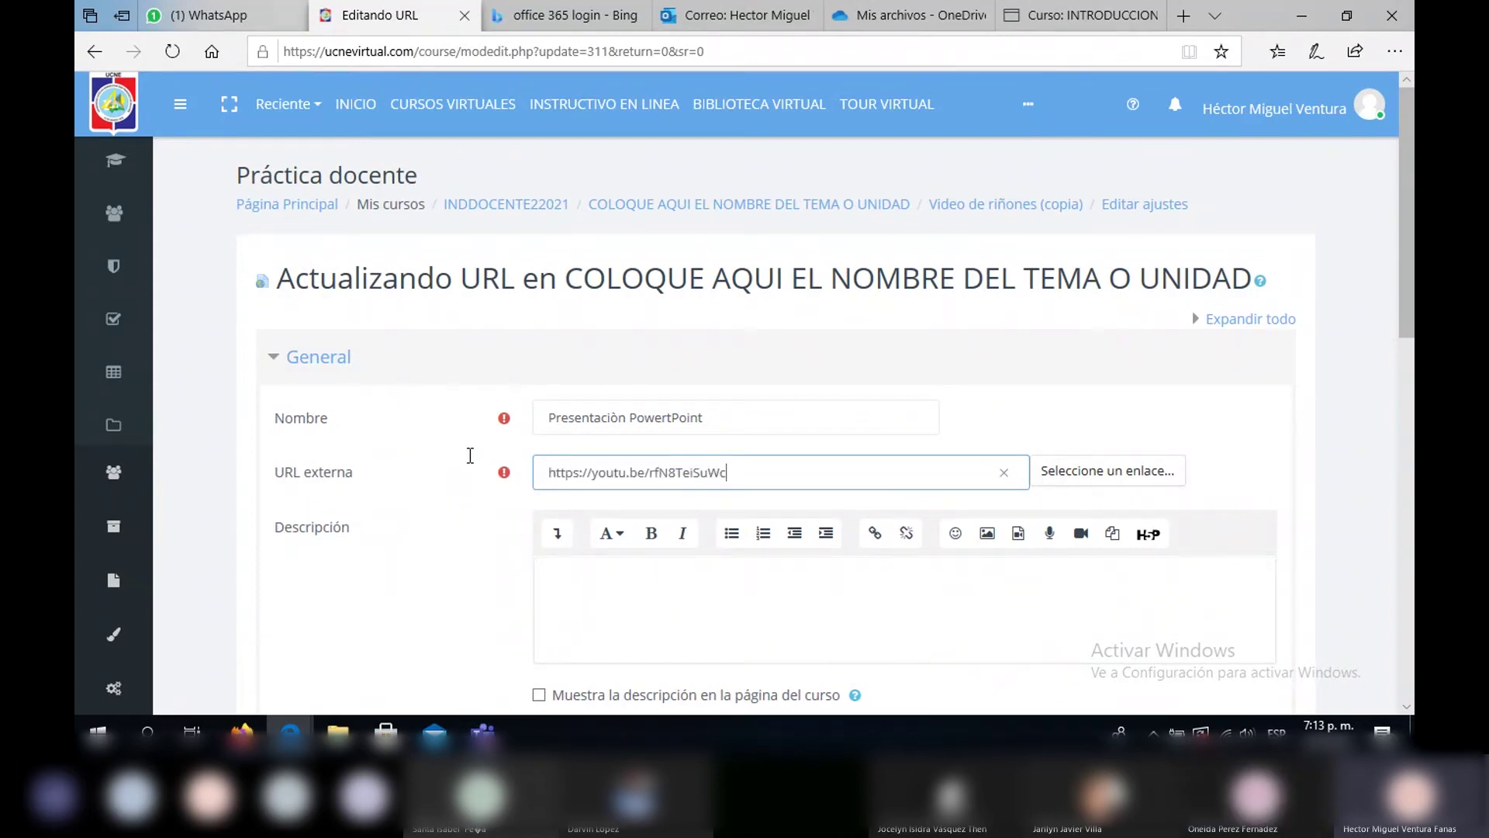
Copy the sharing link of Presentación.pptx in OneDrive and return to the duplicated resource's settings
{"action": "left_click", "coordinate": [844, 17]}
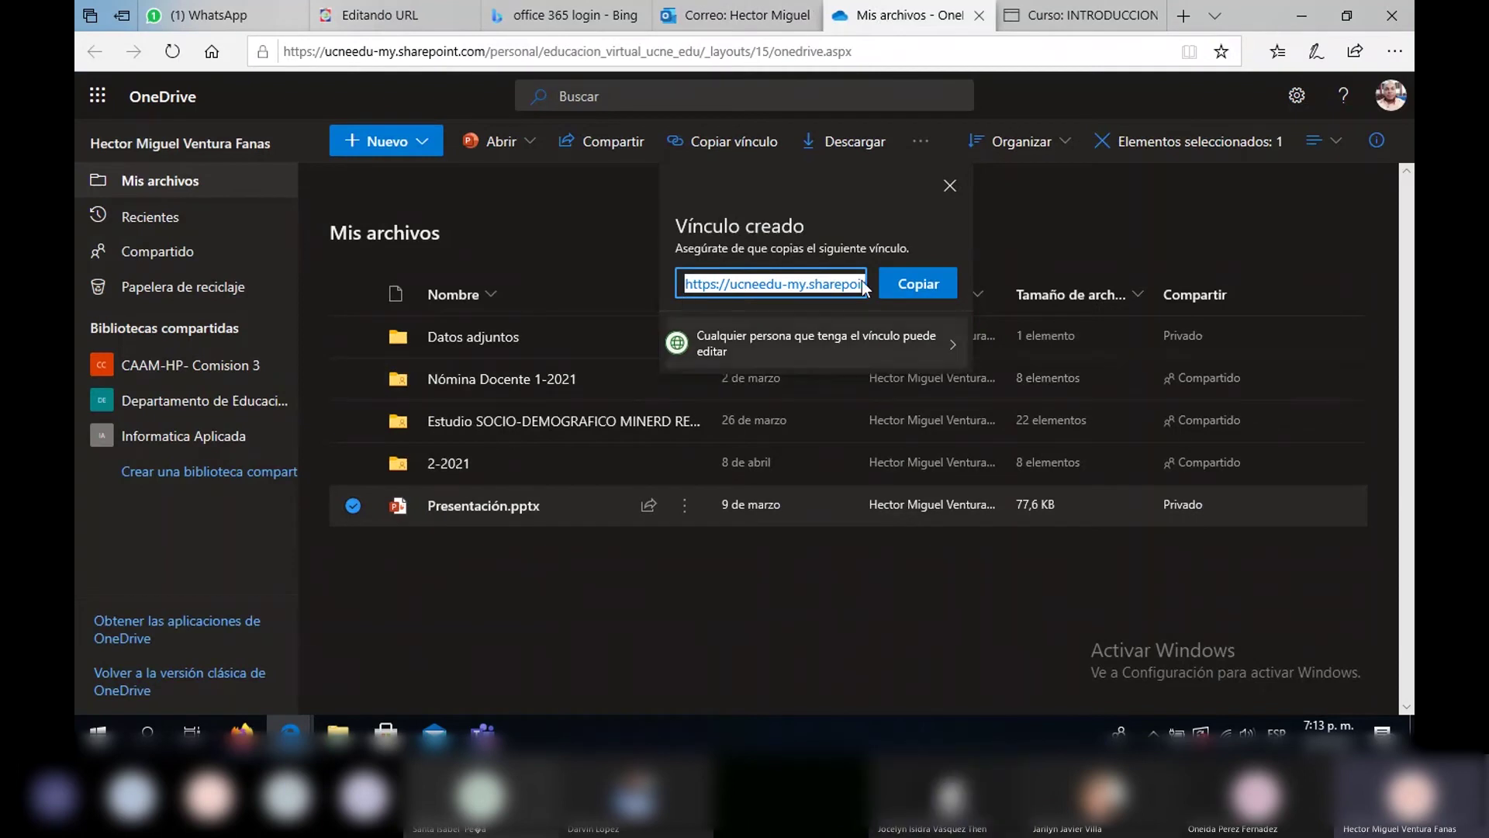
{"action": "left_click", "coordinate": [914, 288]}
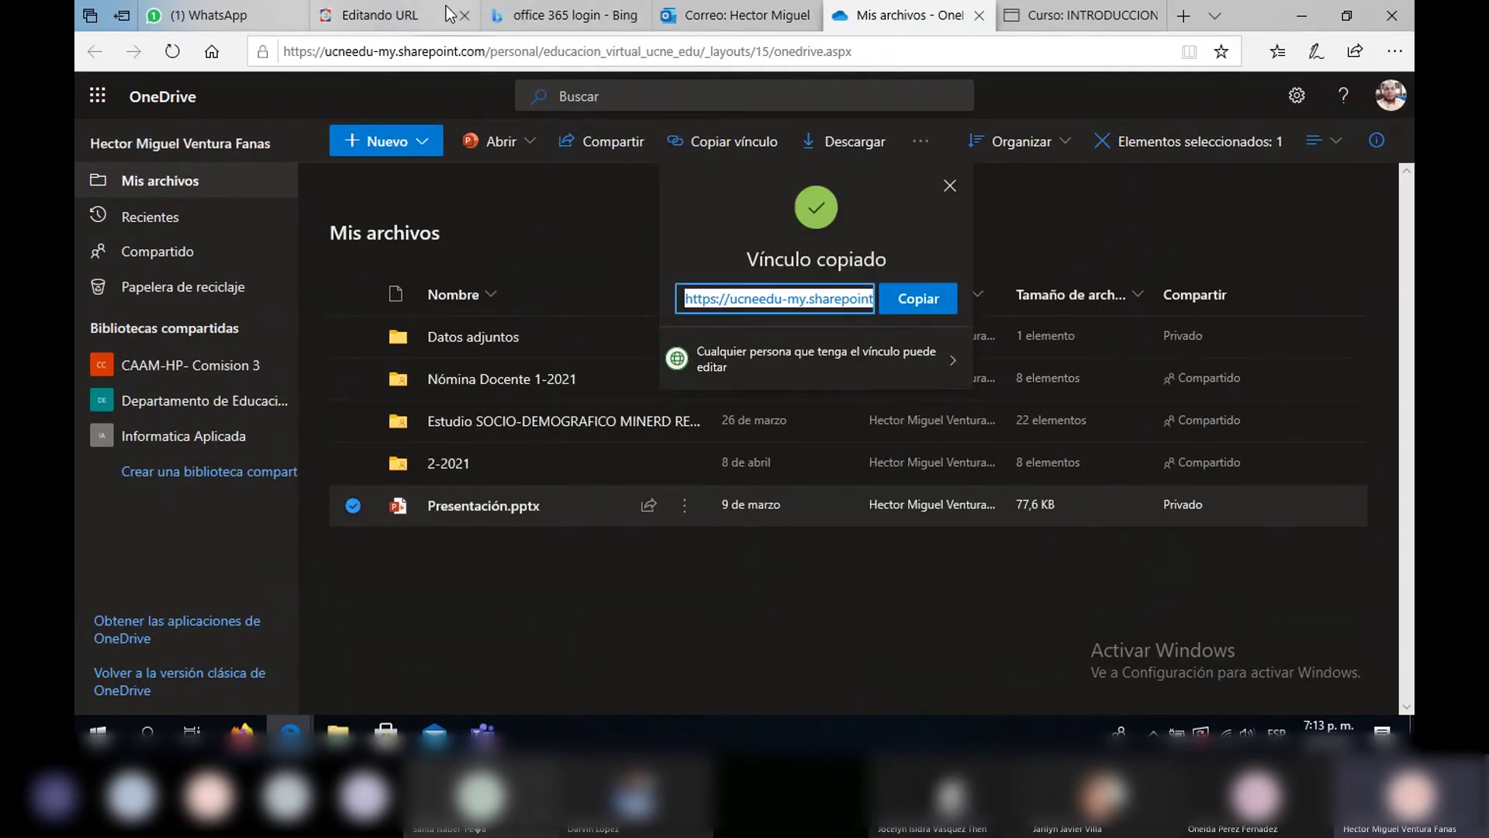
{"action": "left_click", "coordinate": [415, 17]}
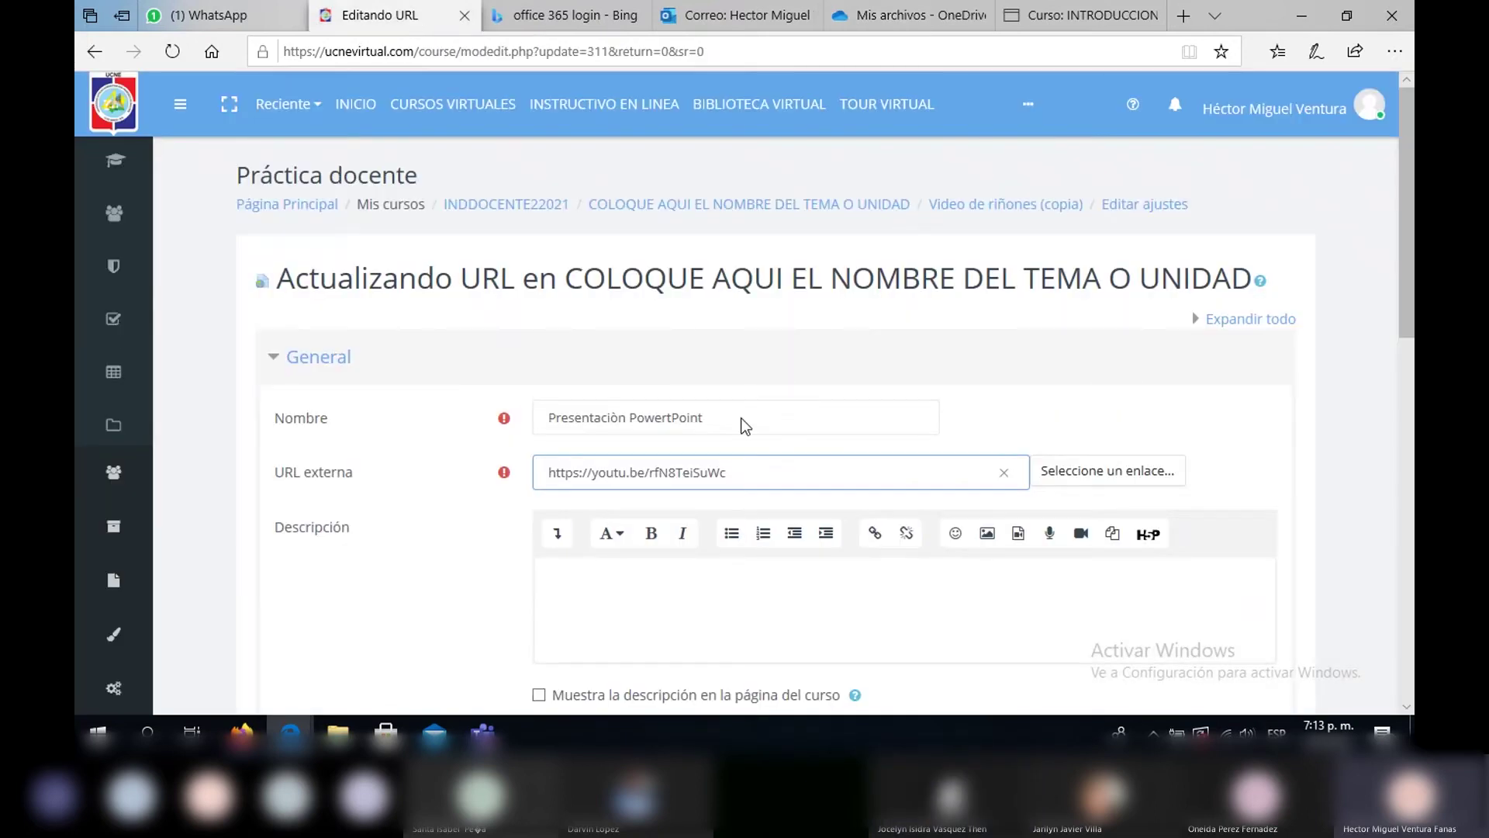
Replace the YouTube address in the resource's external URL with the copied OneDrive presentation link
{"action": "left_click_drag", "start_coordinate": [746, 473], "coordinate": [446, 446]}
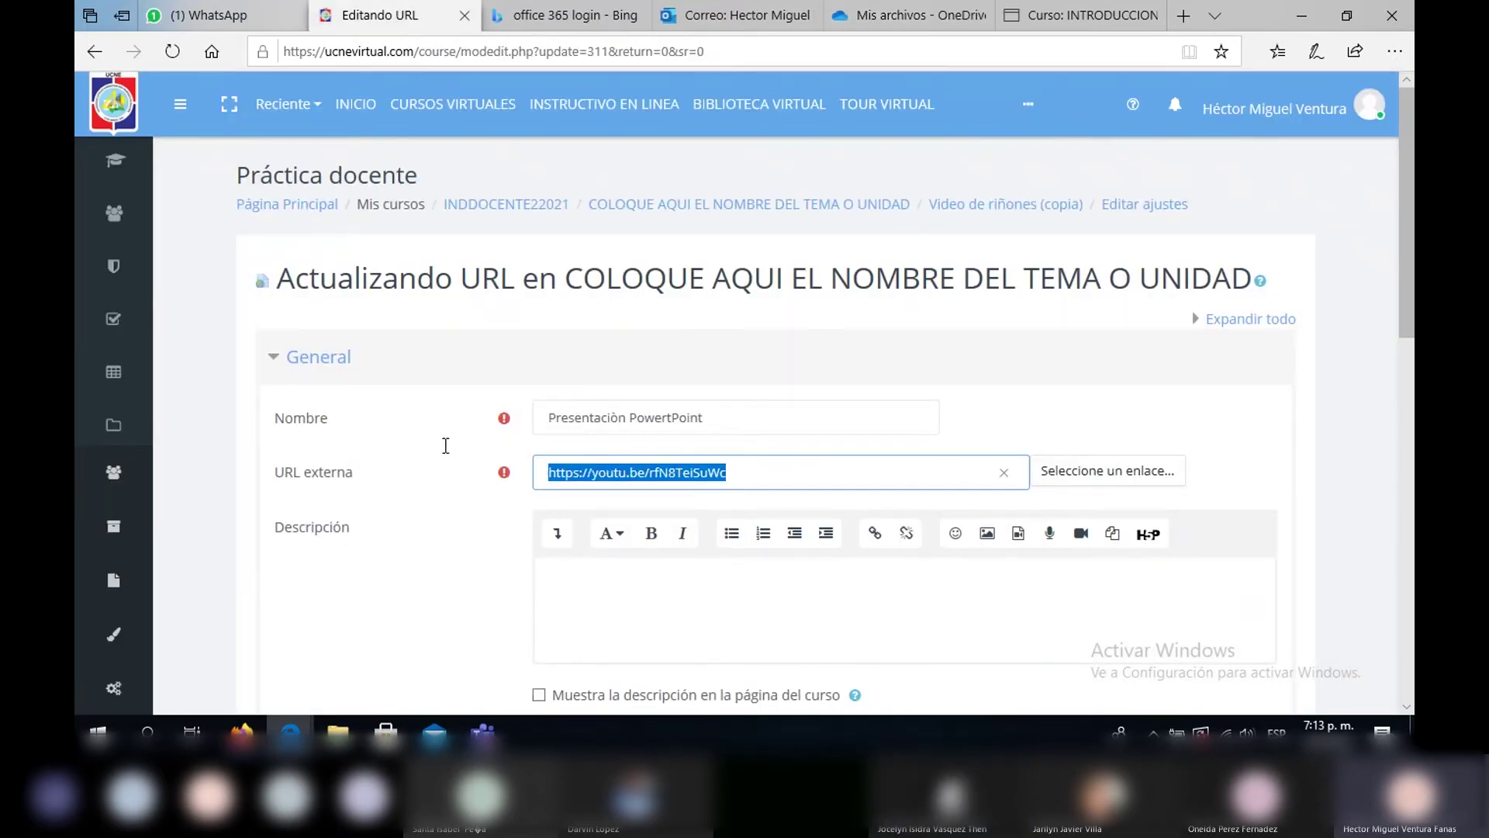
{"action": "key", "text": "ctrl+Tab"}
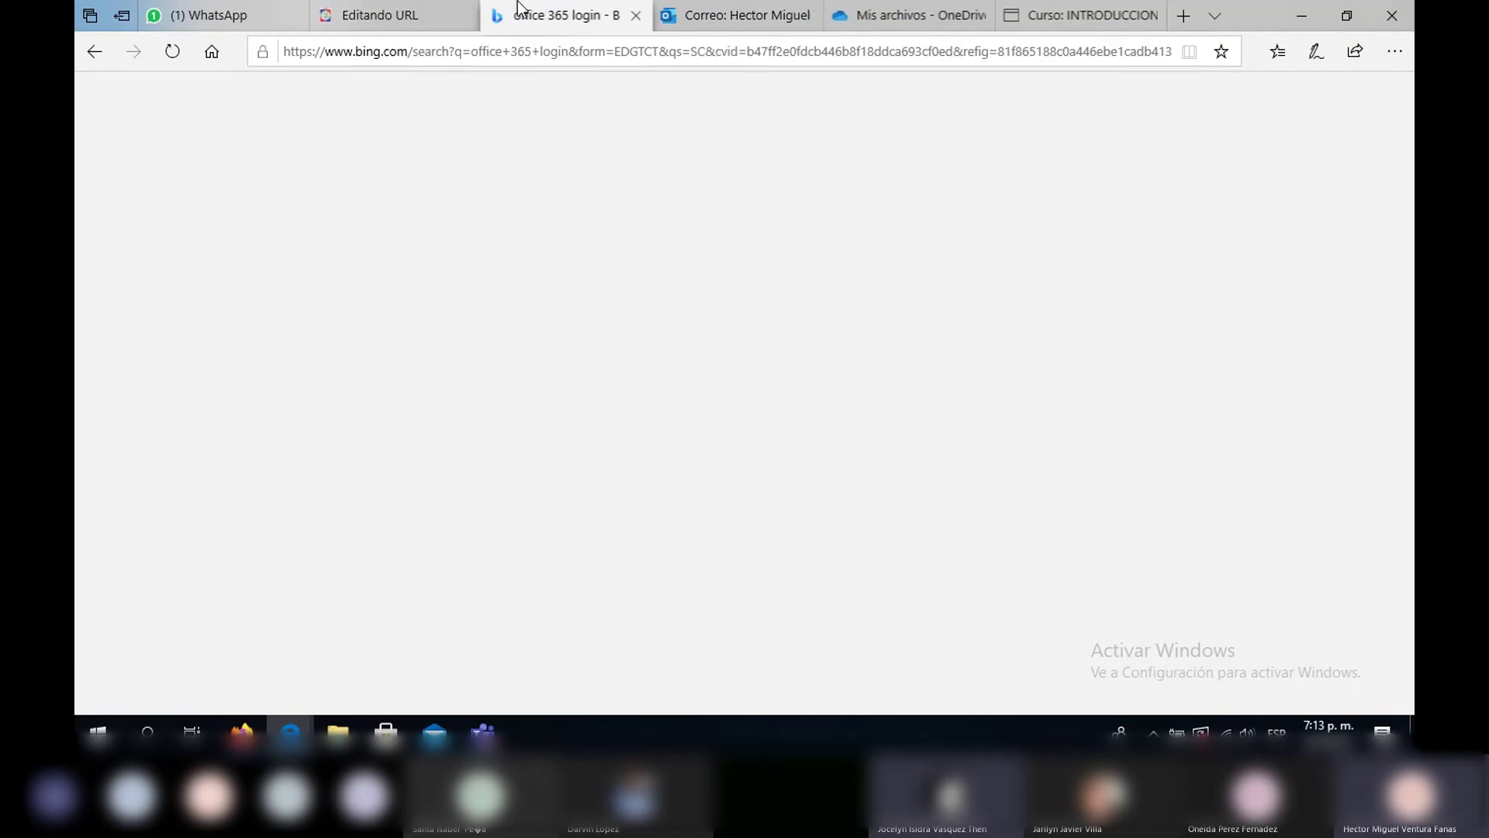
{"action": "left_click", "coordinate": [398, 3]}
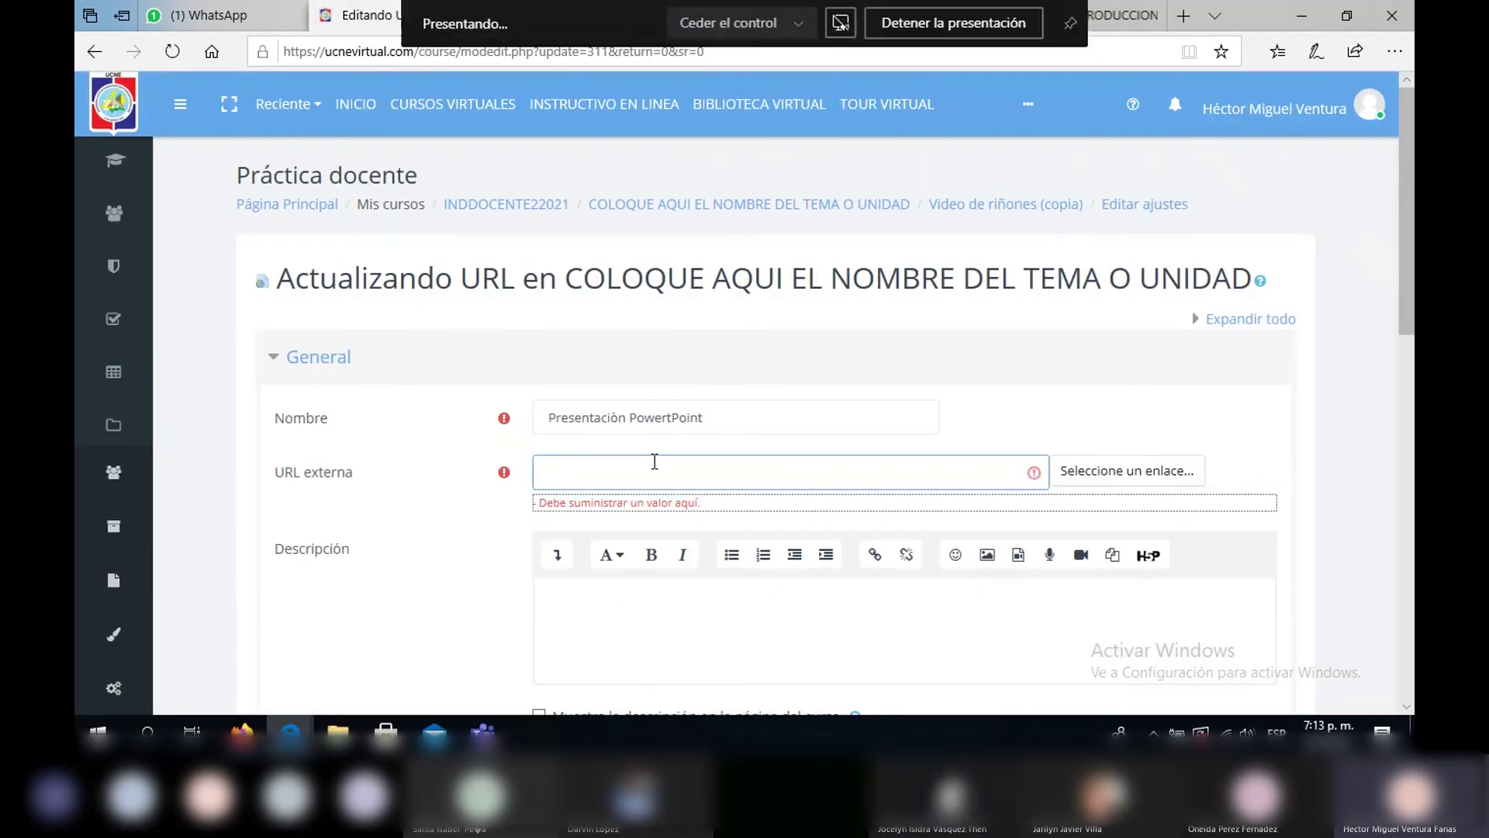
{"action": "left_click", "coordinate": [653, 462]}
{"action": "key", "text": "ctrl+v"}
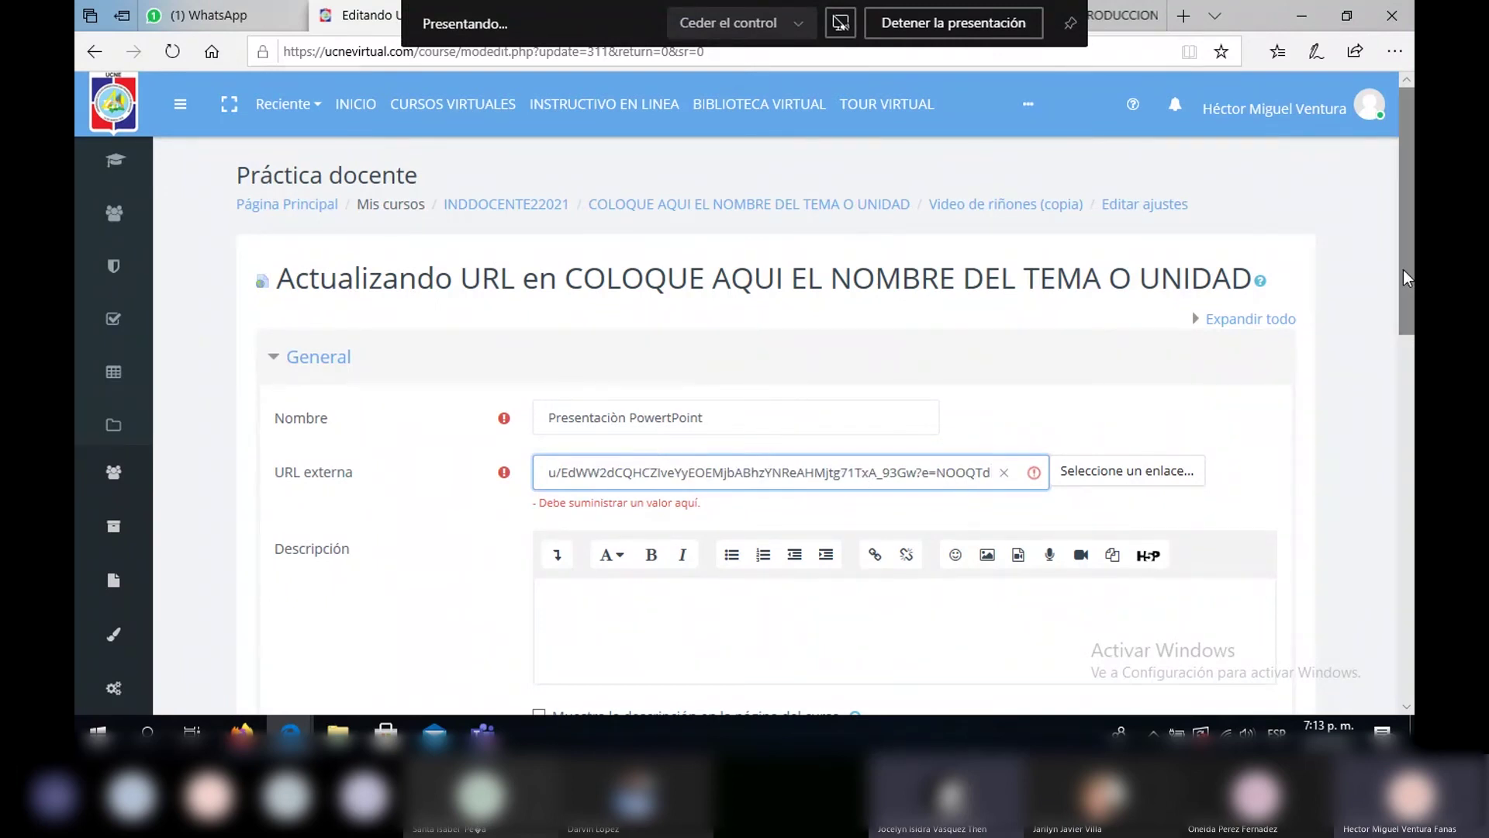
Save the Presentaciòn PowertPoint resource with its page displayed and look over the embedded content
{"action": "left_click_drag", "start_coordinate": [1404, 270], "coordinate": [1405, 512]}
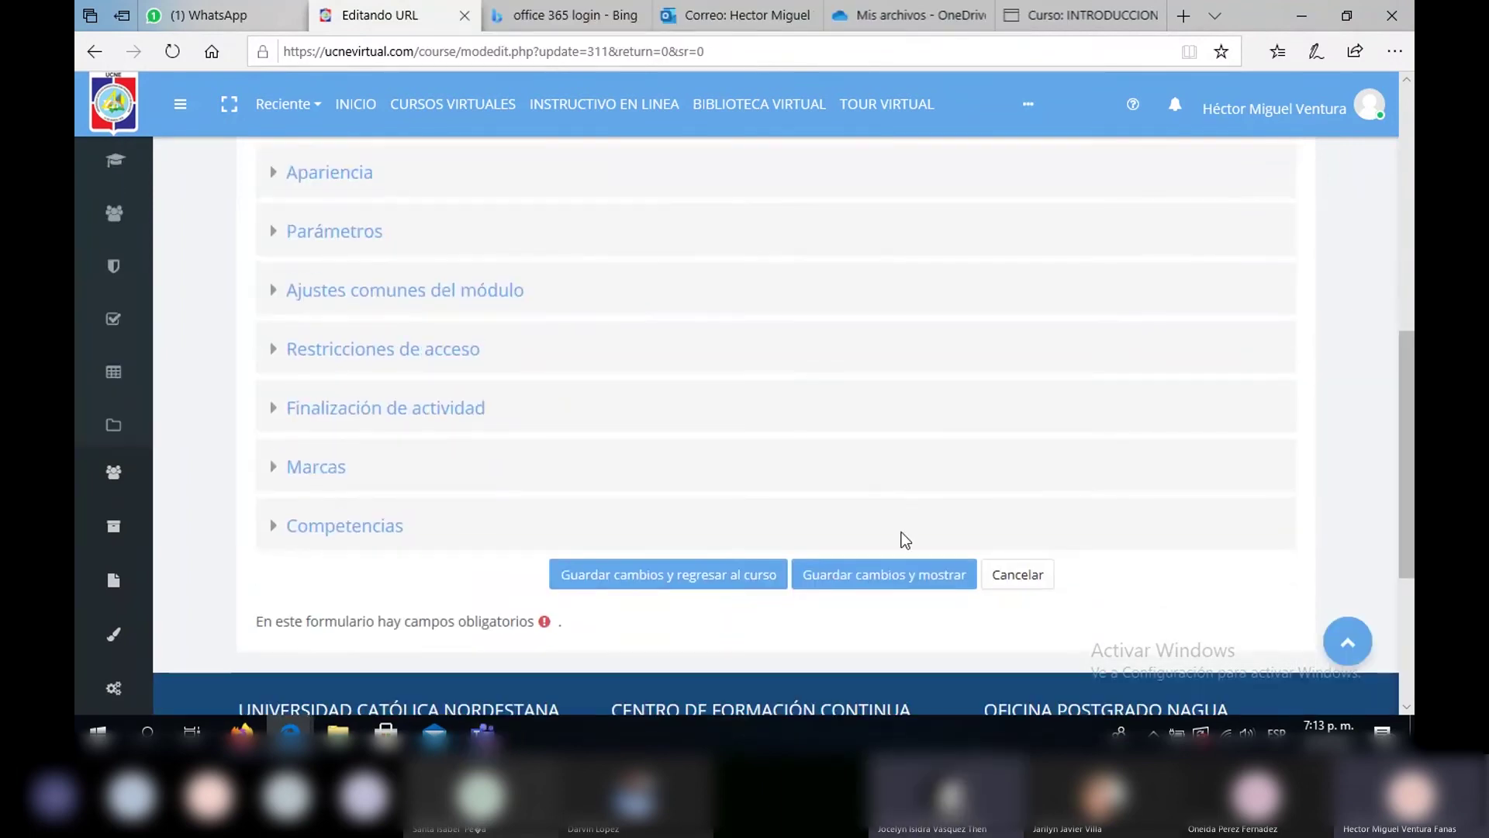
{"action": "left_click", "coordinate": [853, 575]}
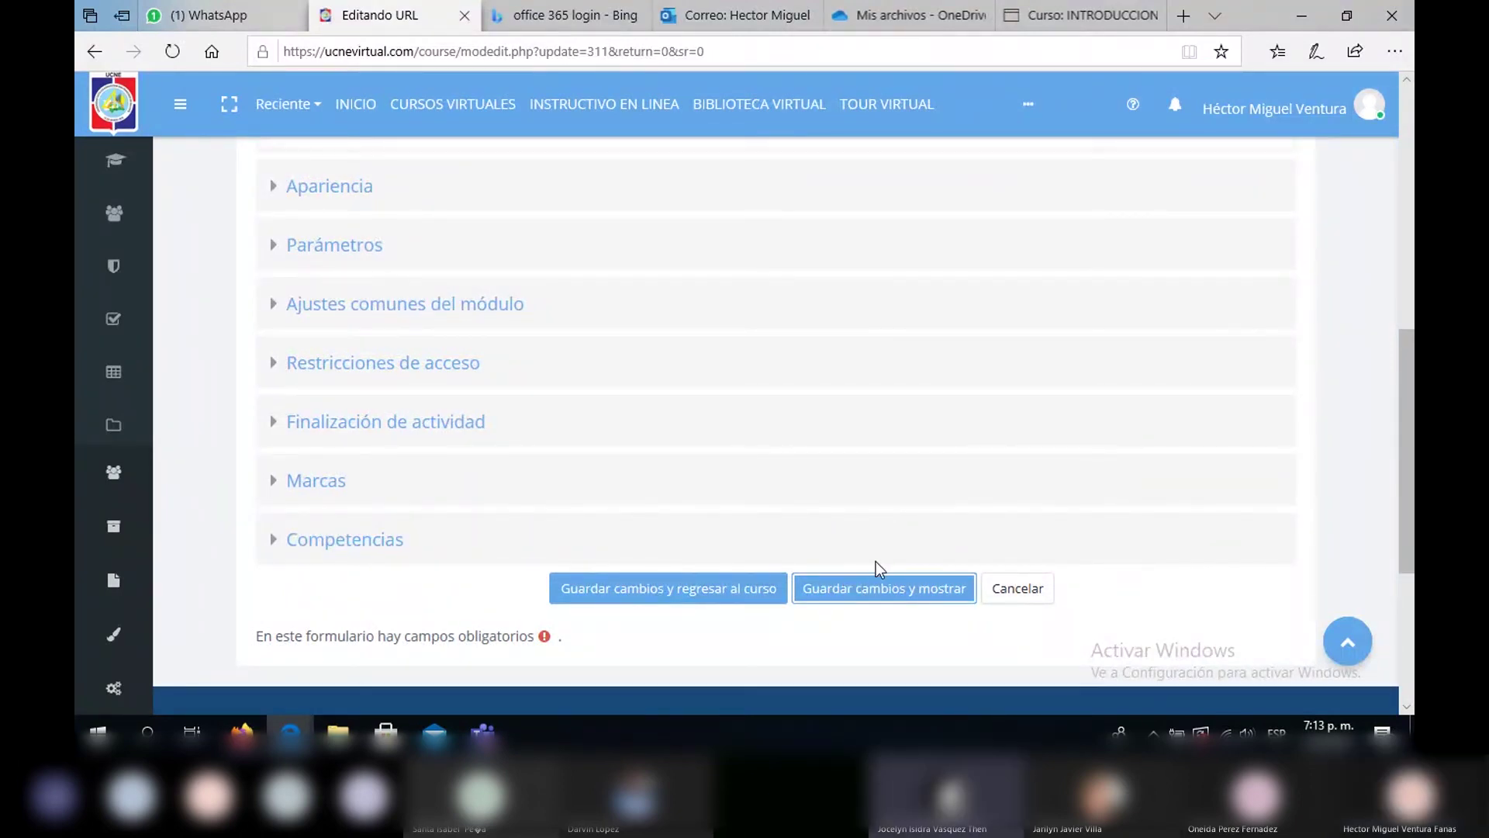
{"action": "scroll", "coordinate": [875, 591], "scroll_direction": "down", "scroll_amount": 1}
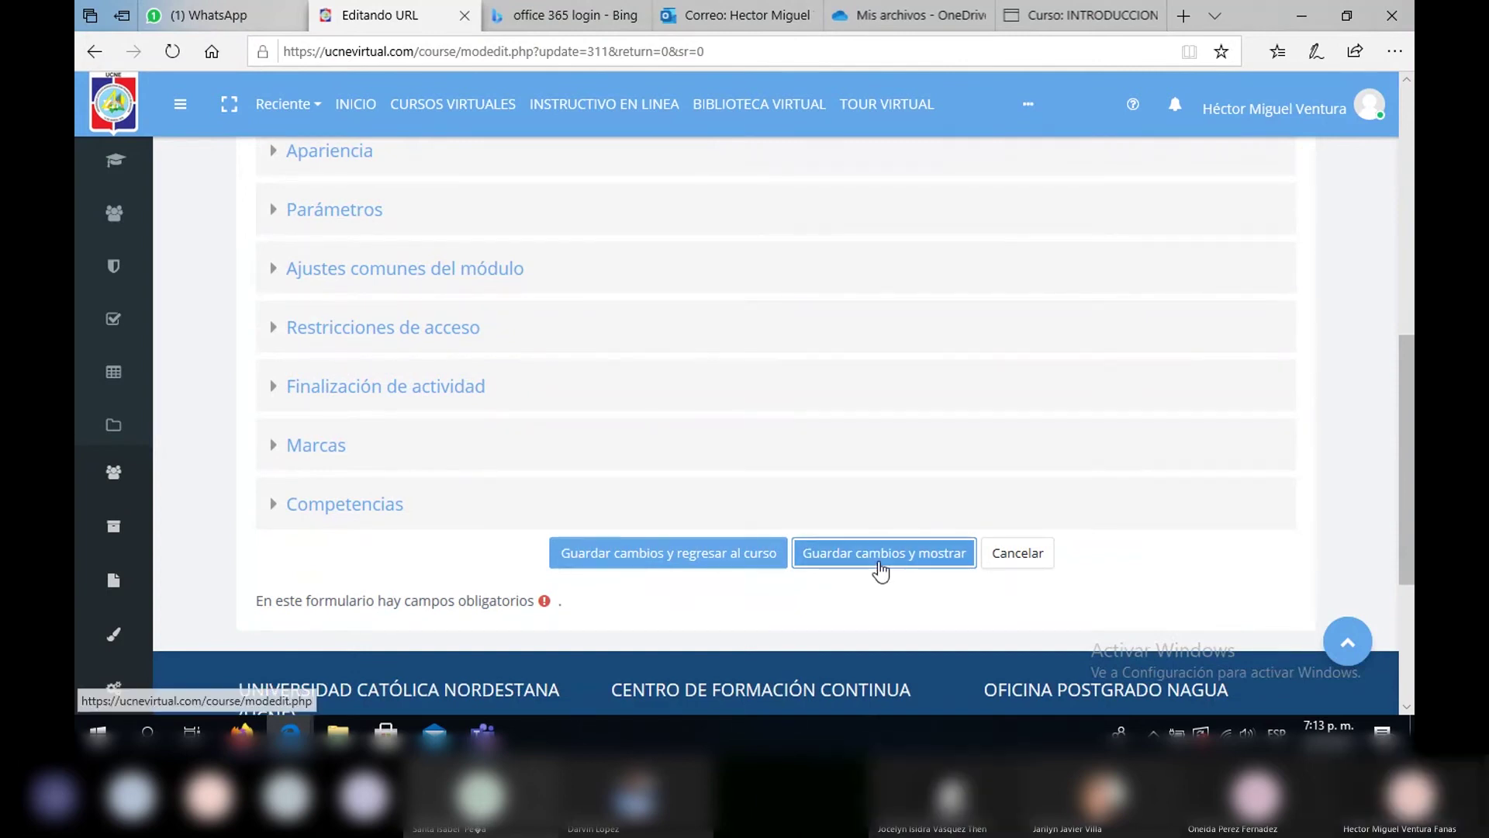
{"action": "left_click", "coordinate": [881, 559]}
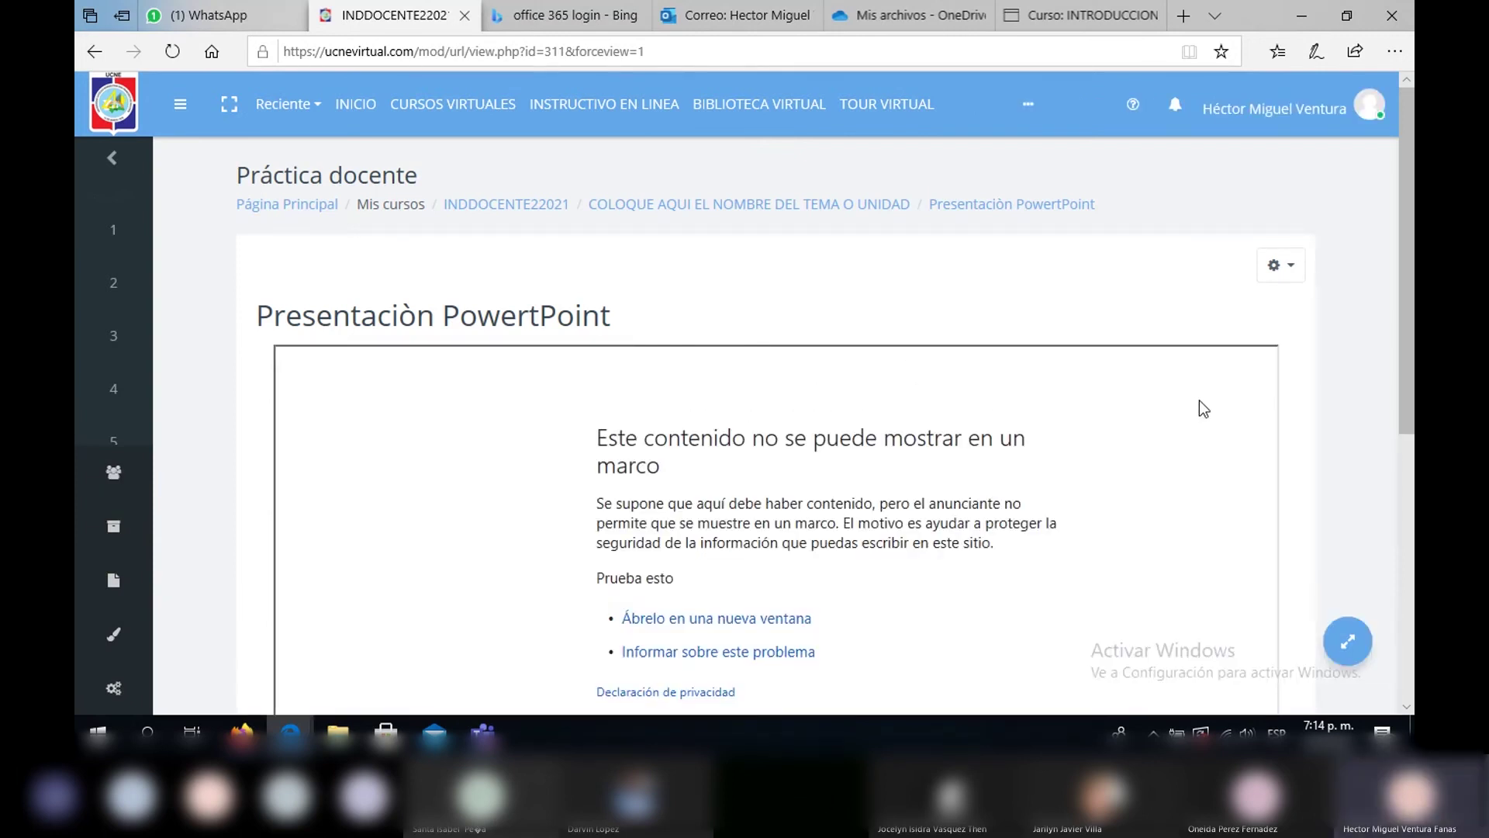
{"action": "left_click_drag", "start_coordinate": [1405, 281], "coordinate": [1413, 397]}
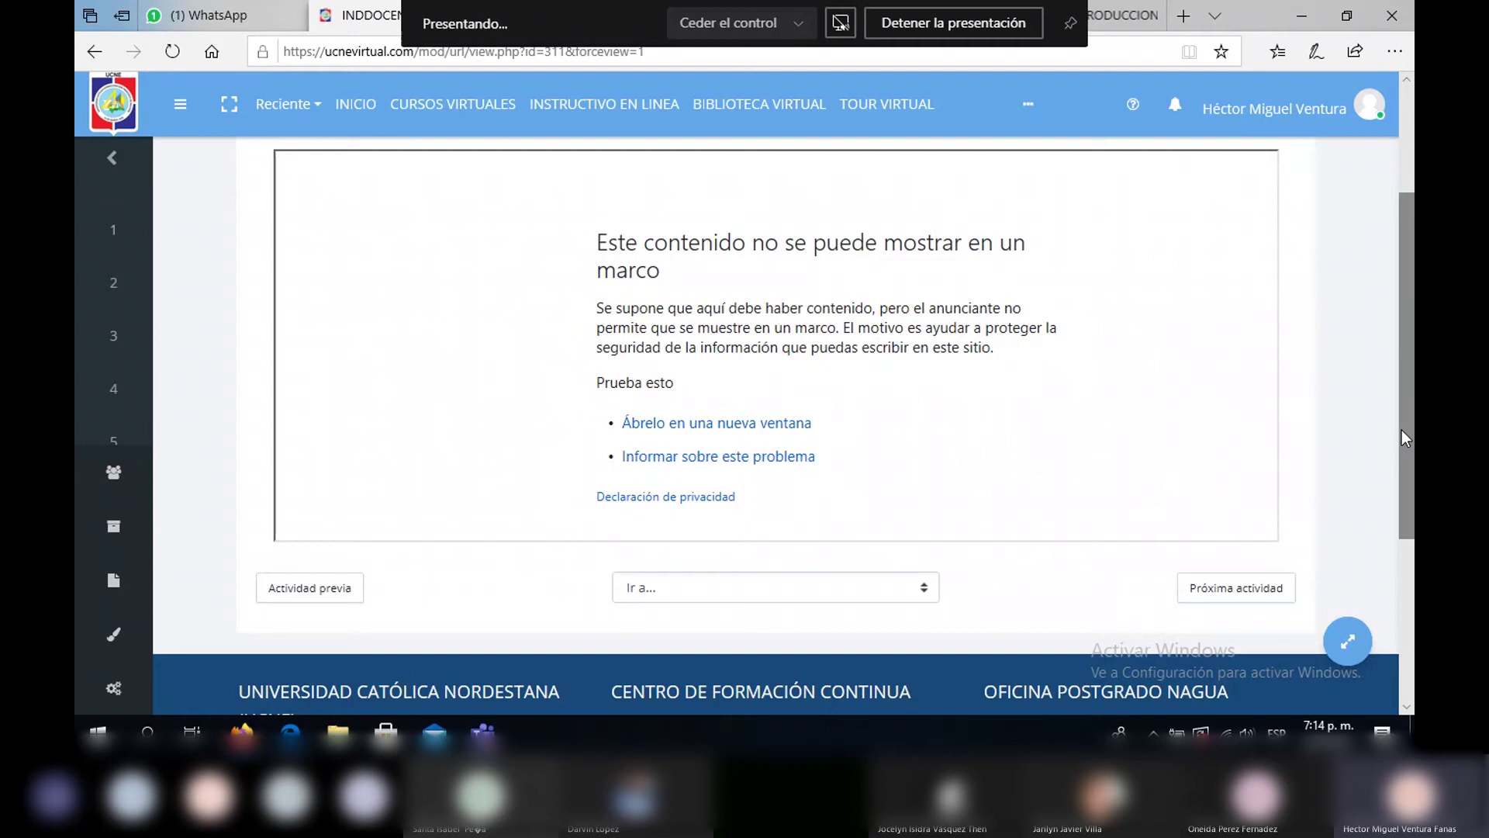
{"action": "left_click_drag", "start_coordinate": [1402, 430], "coordinate": [1404, 344]}
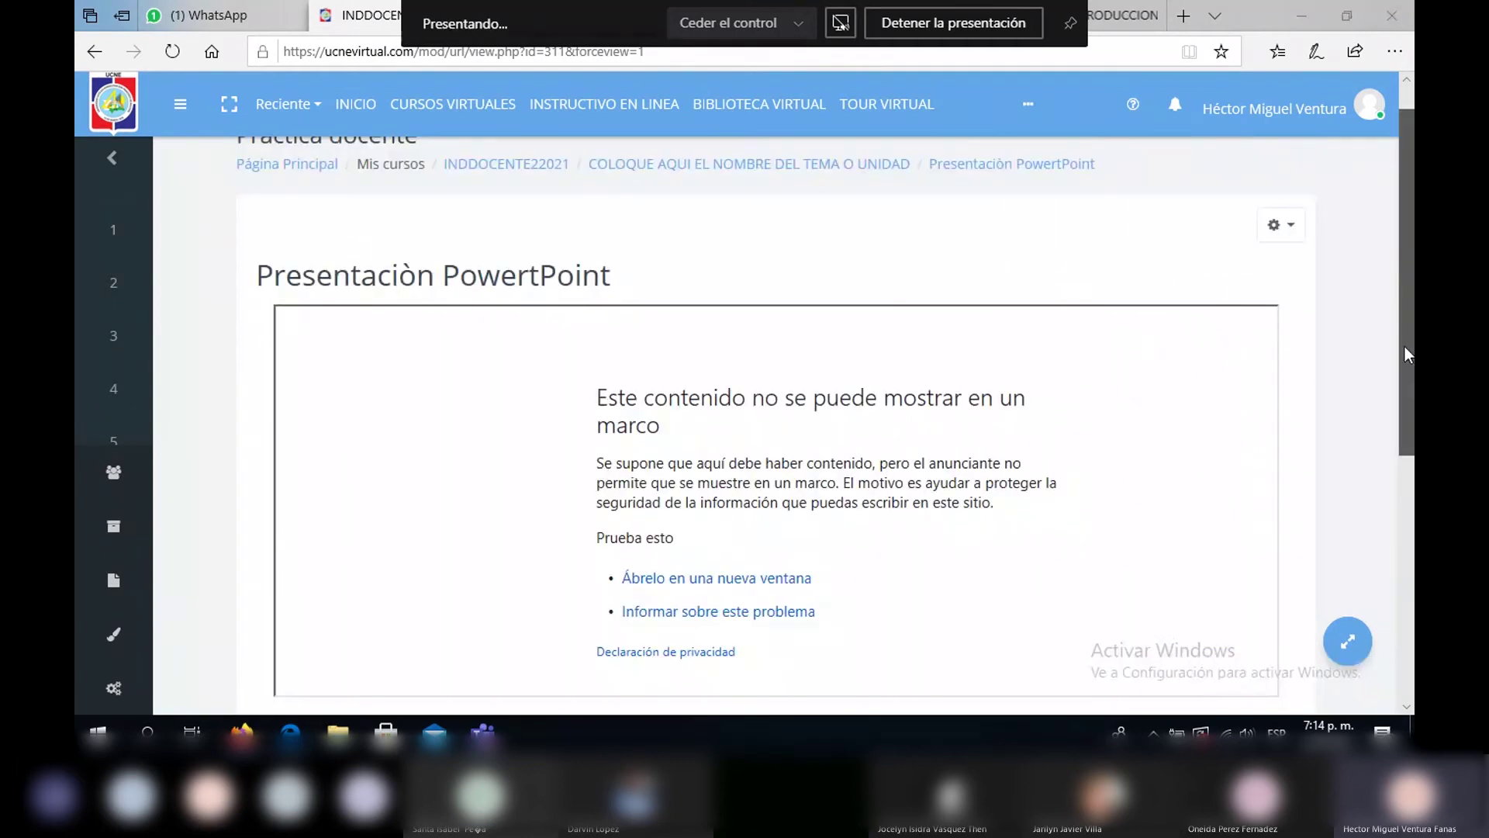
Set the display option (Mostrar) of the Presentaciòn PowertPoint resource to Automático and save it, returning to the course
{"action": "left_click", "coordinate": [1283, 228]}
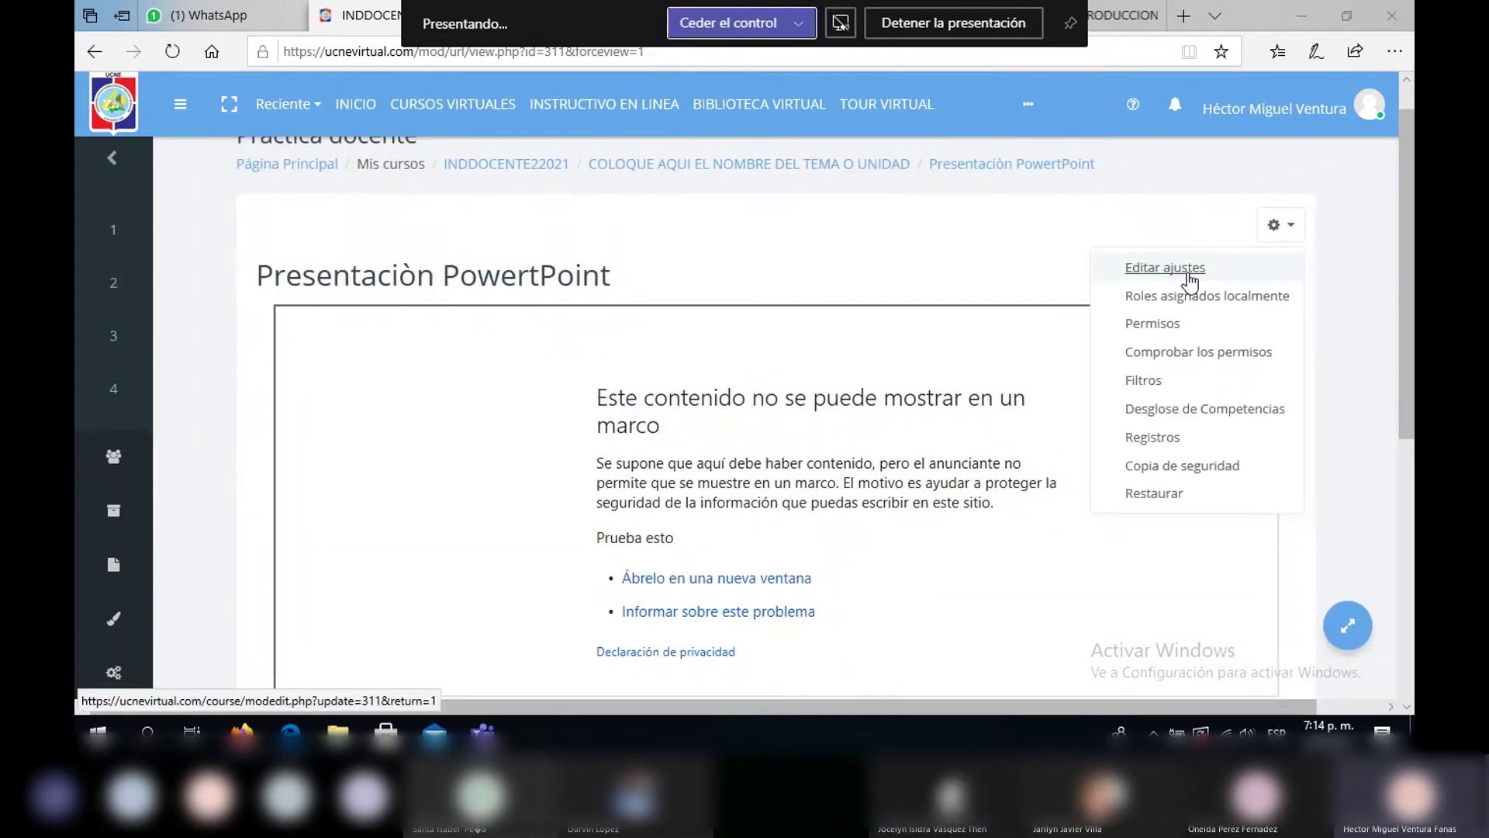
{"action": "left_click", "coordinate": [1238, 261]}
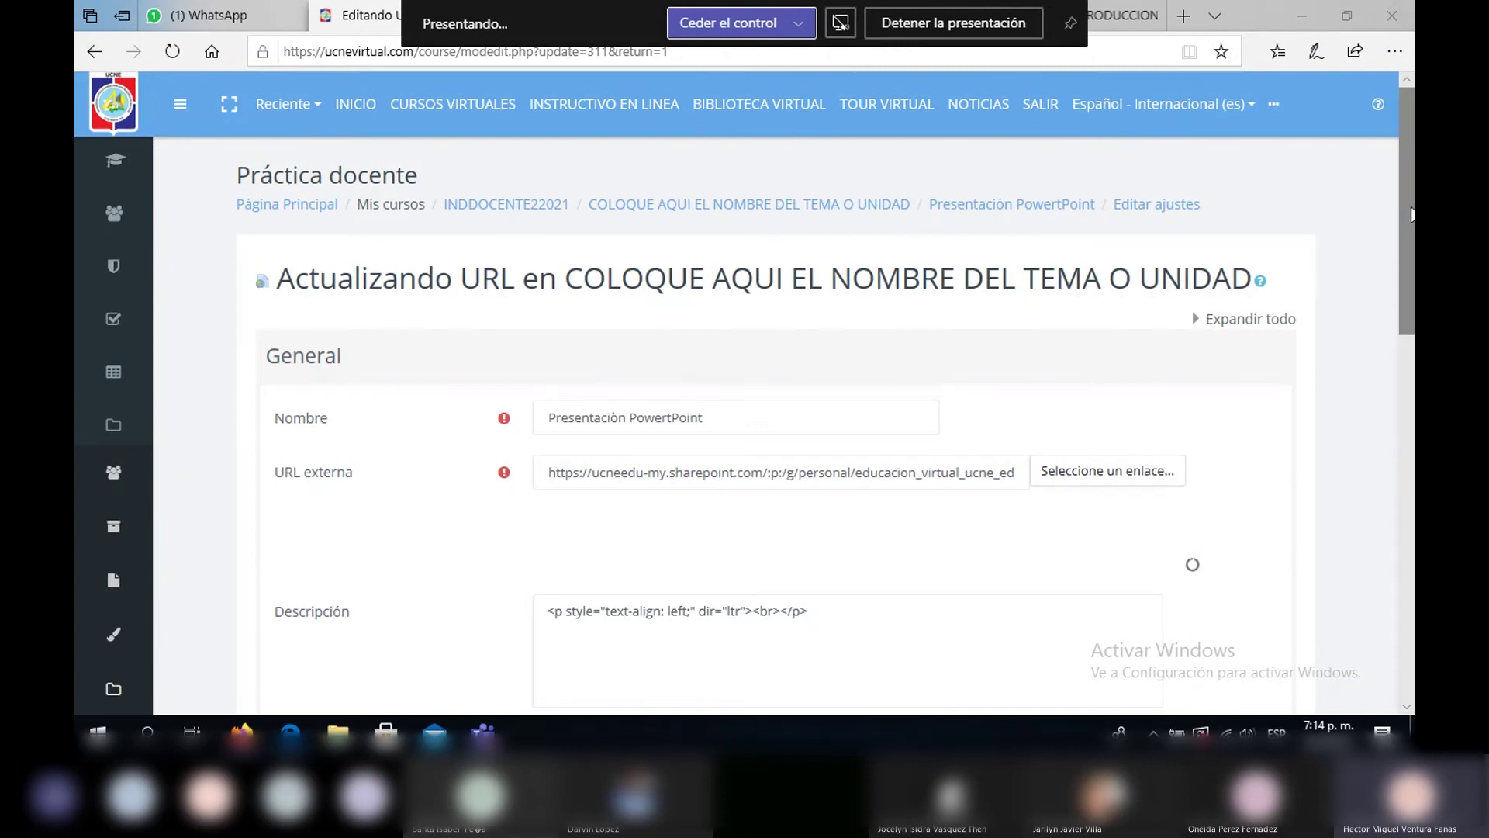
{"action": "scroll", "coordinate": [1412, 214], "scroll_direction": "down", "scroll_amount": 5}
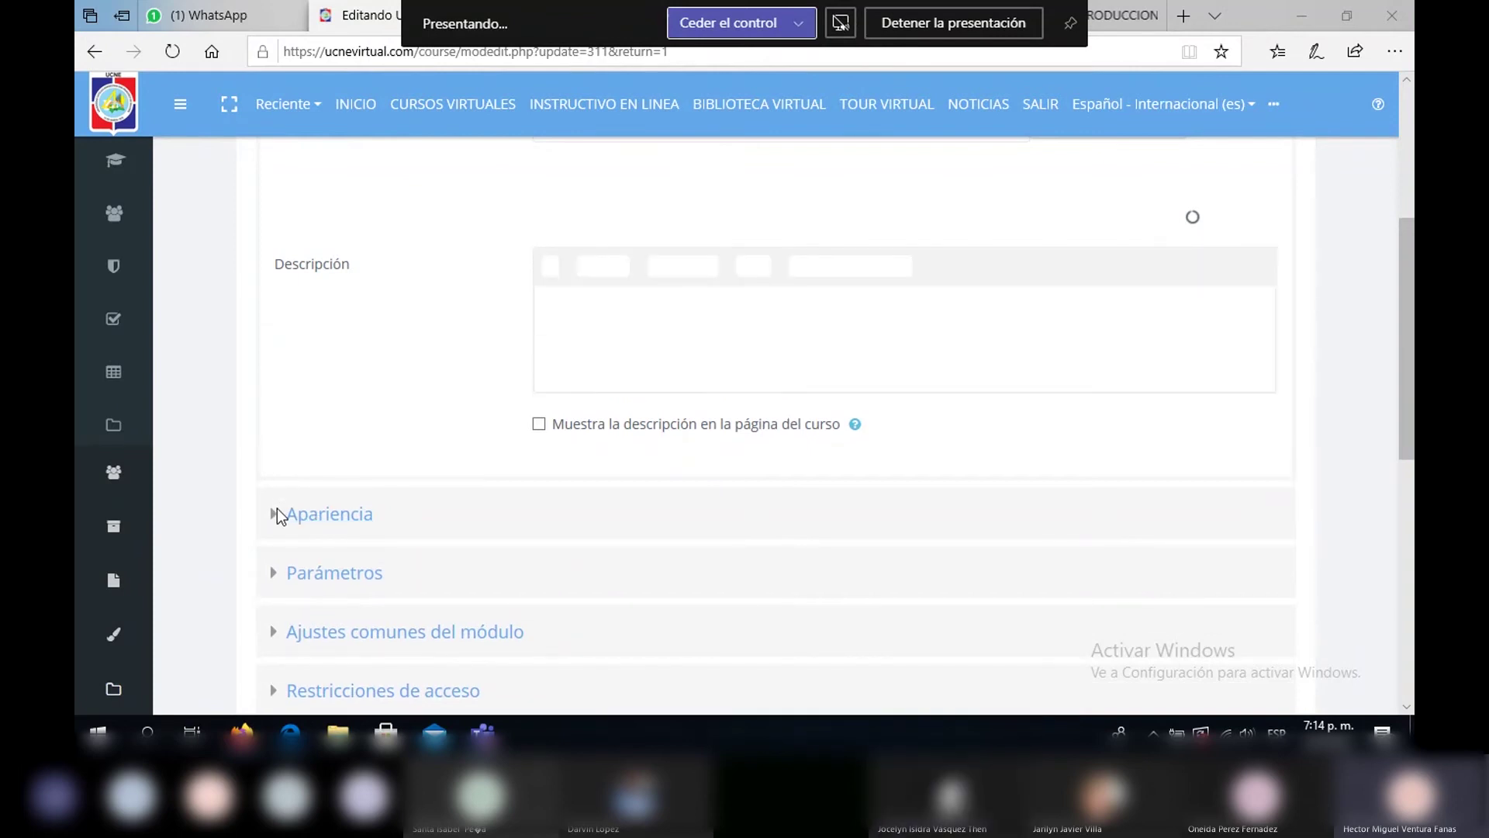
{"action": "left_click", "coordinate": [277, 515]}
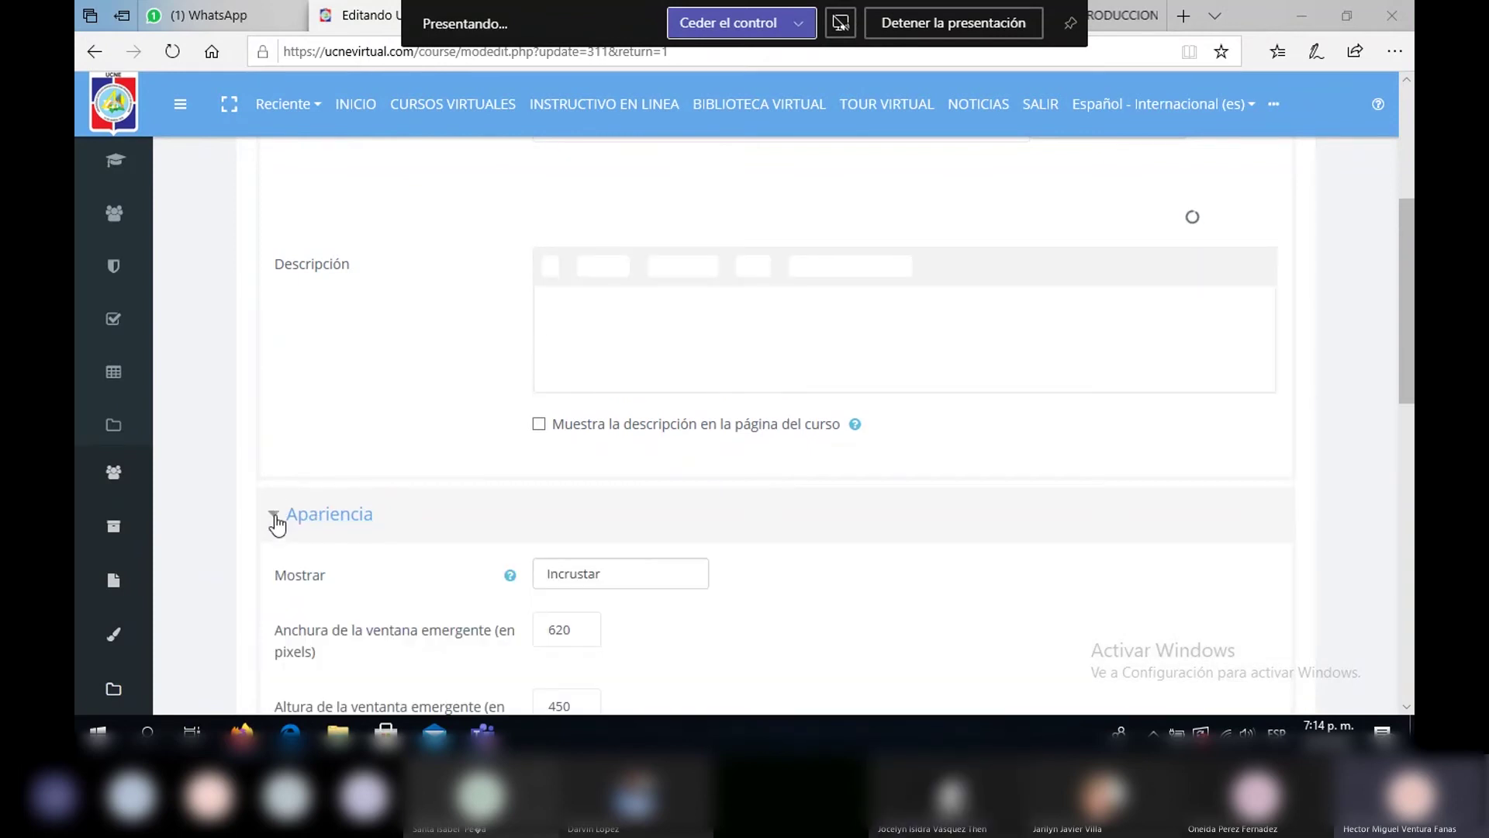
{"action": "scroll", "coordinate": [276, 519], "scroll_direction": "down", "scroll_amount": 1}
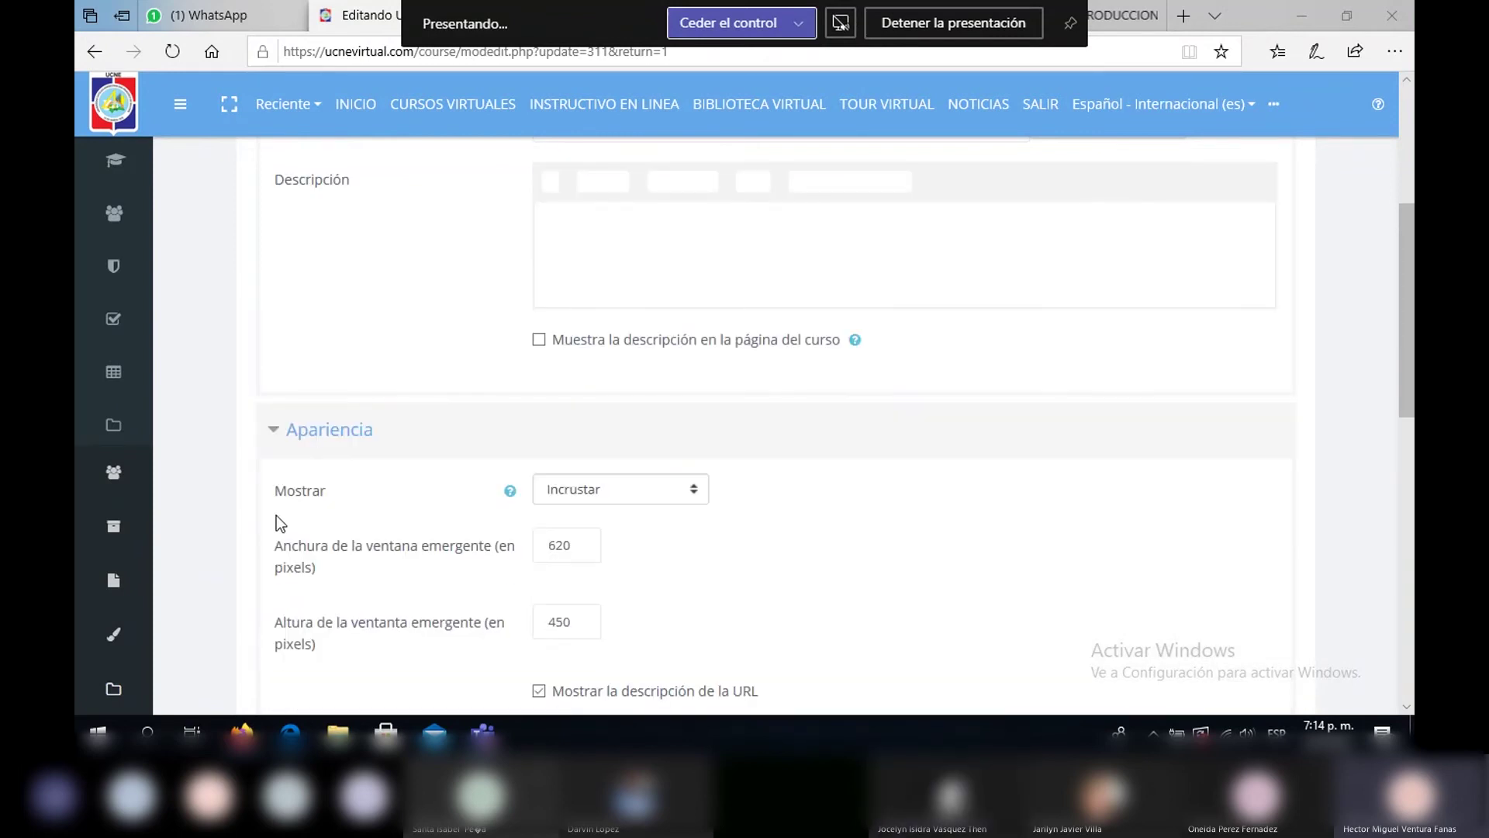
{"action": "left_click", "coordinate": [691, 495]}
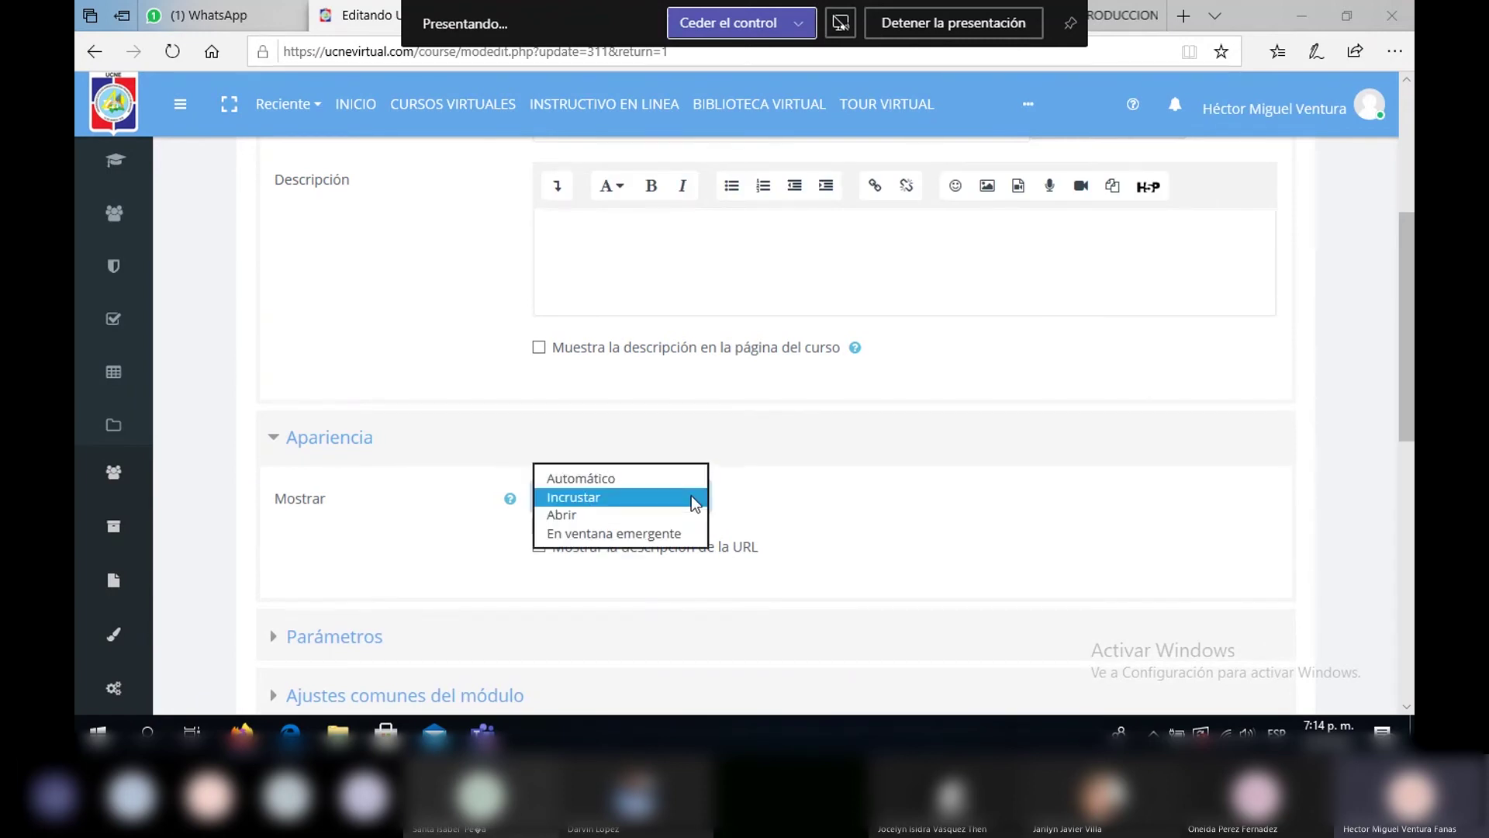
{"action": "left_click", "coordinate": [644, 478]}
{"action": "left_click_drag", "start_coordinate": [1407, 353], "coordinate": [1399, 526]}
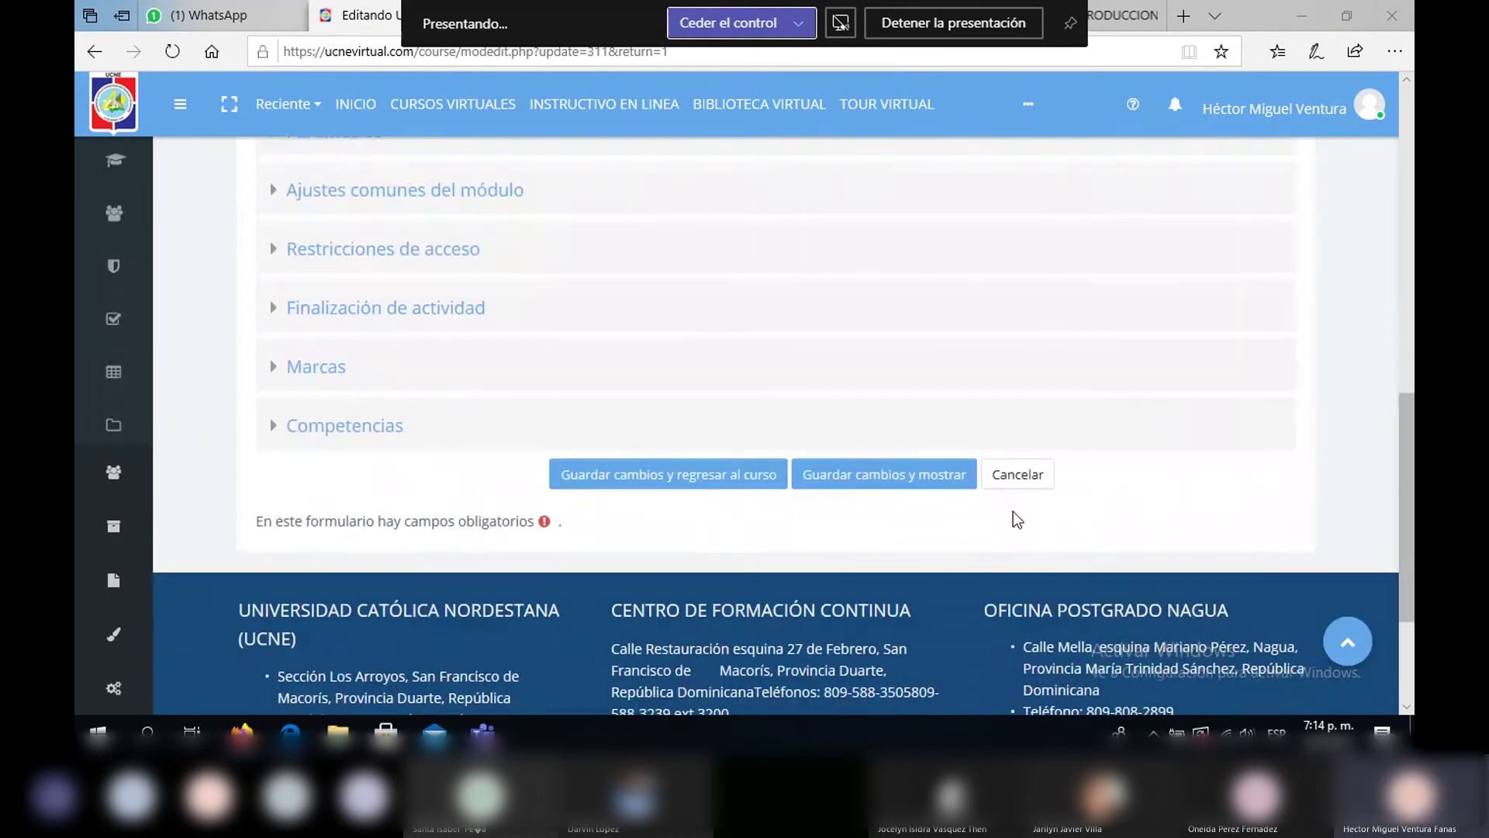
{"action": "left_click", "coordinate": [696, 474]}
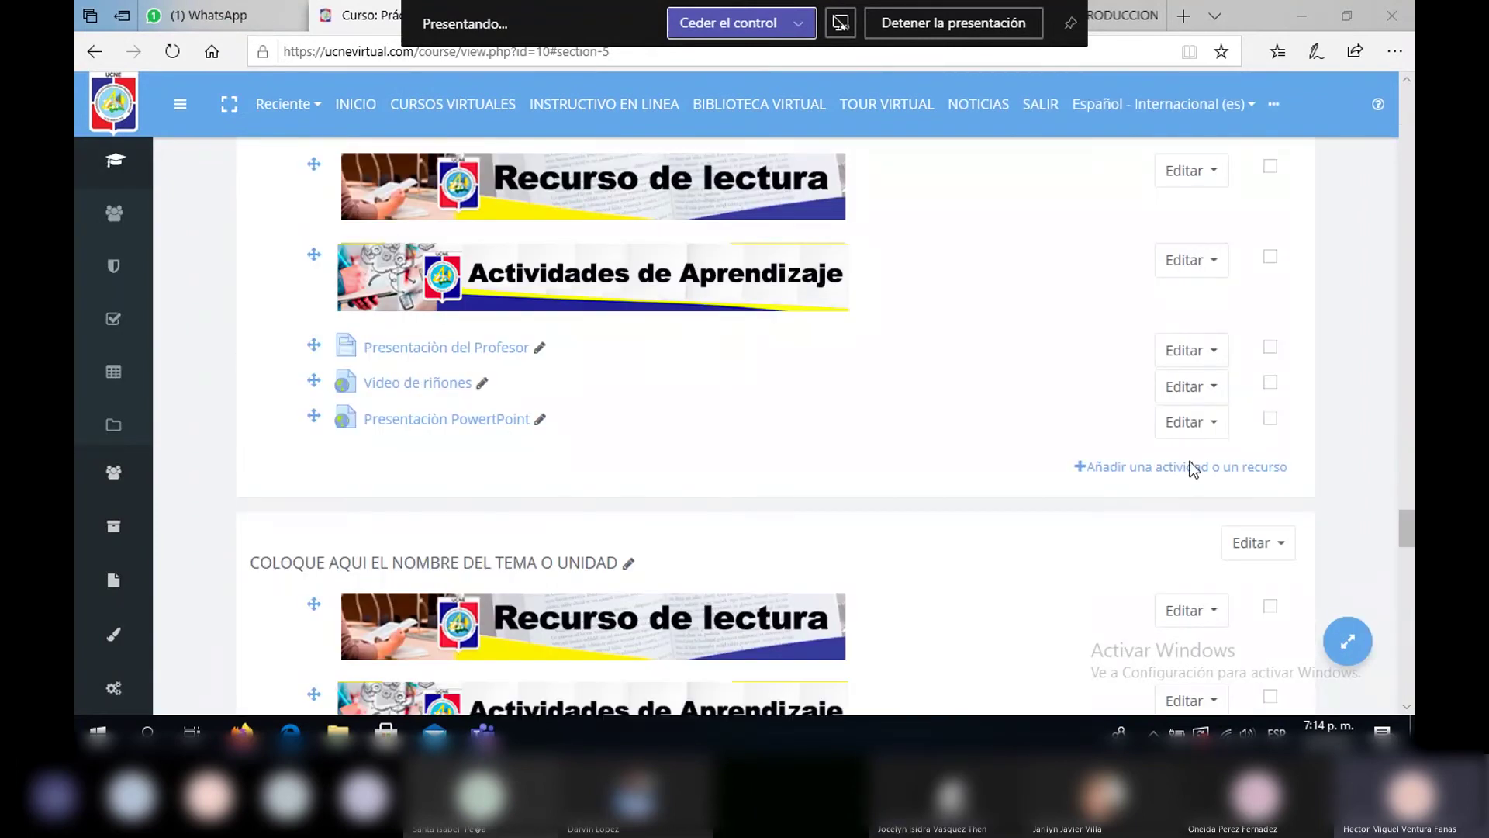
Open the Presentaciòn PowertPoint resource from the course to test its link, and return to the course page
{"action": "left_click", "coordinate": [508, 422]}
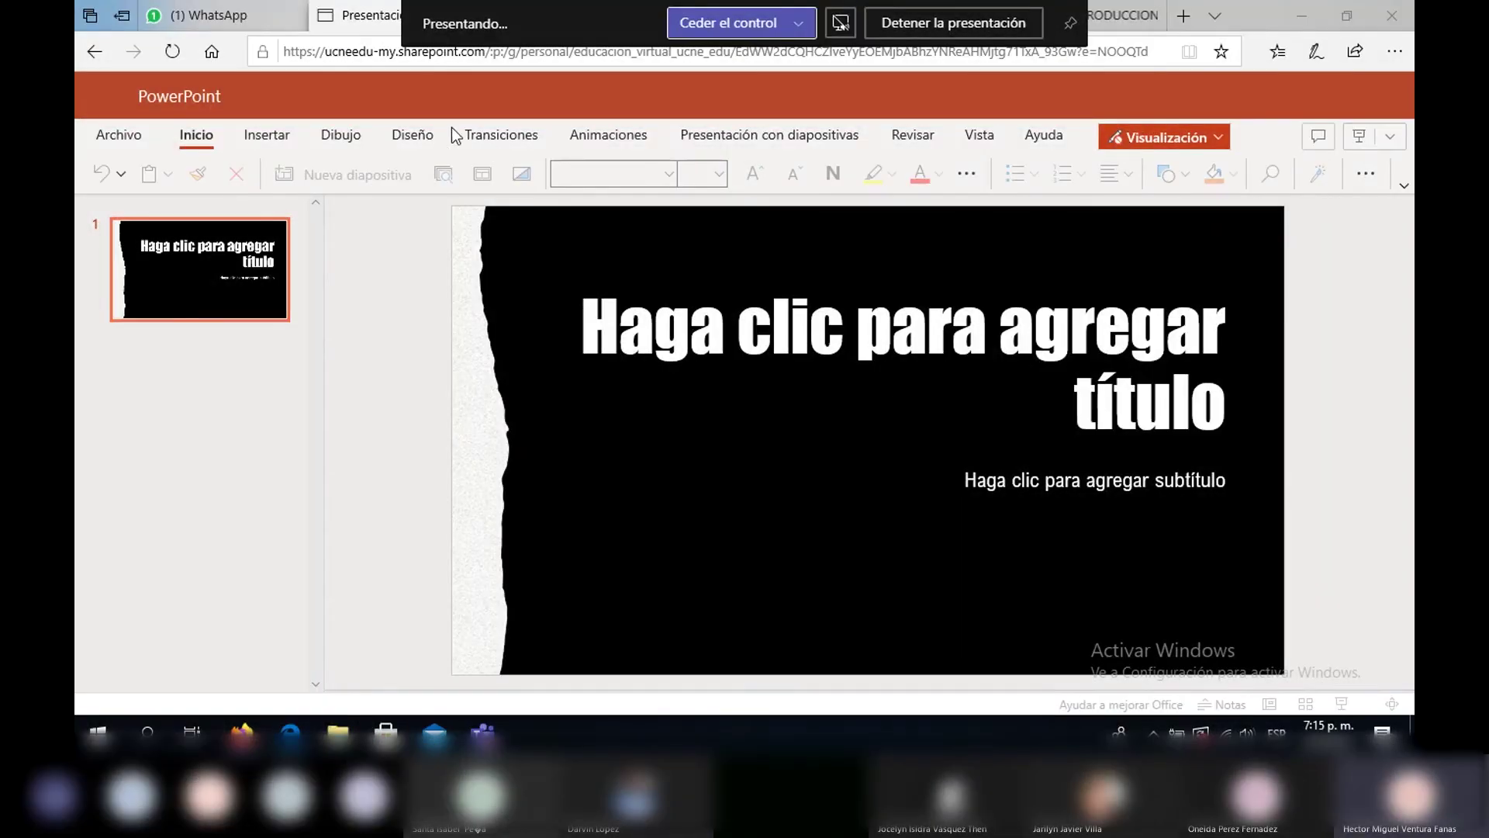
{"action": "left_click", "coordinate": [179, 51]}
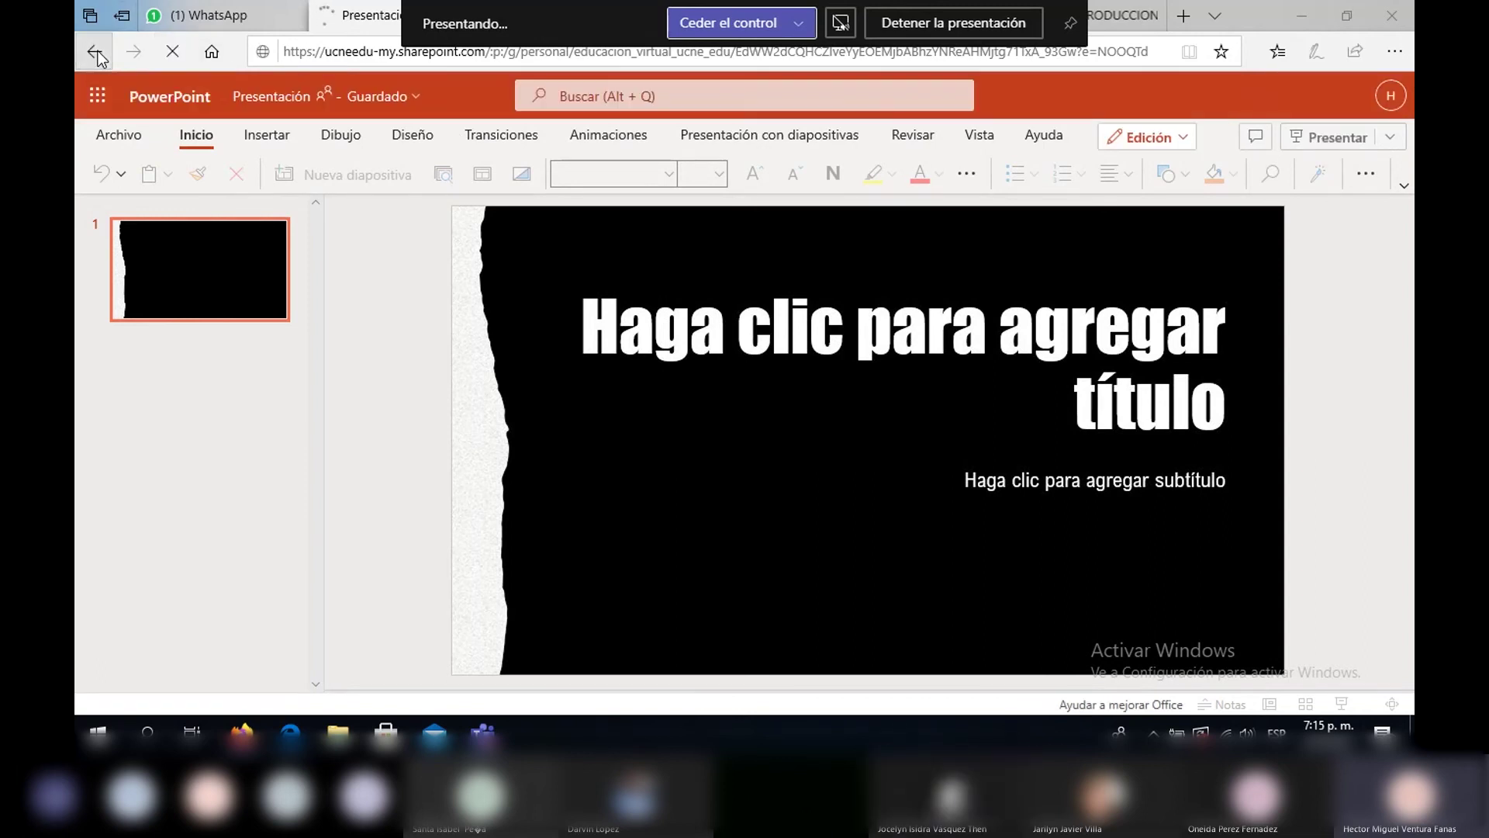
{"action": "left_click", "coordinate": [95, 52]}
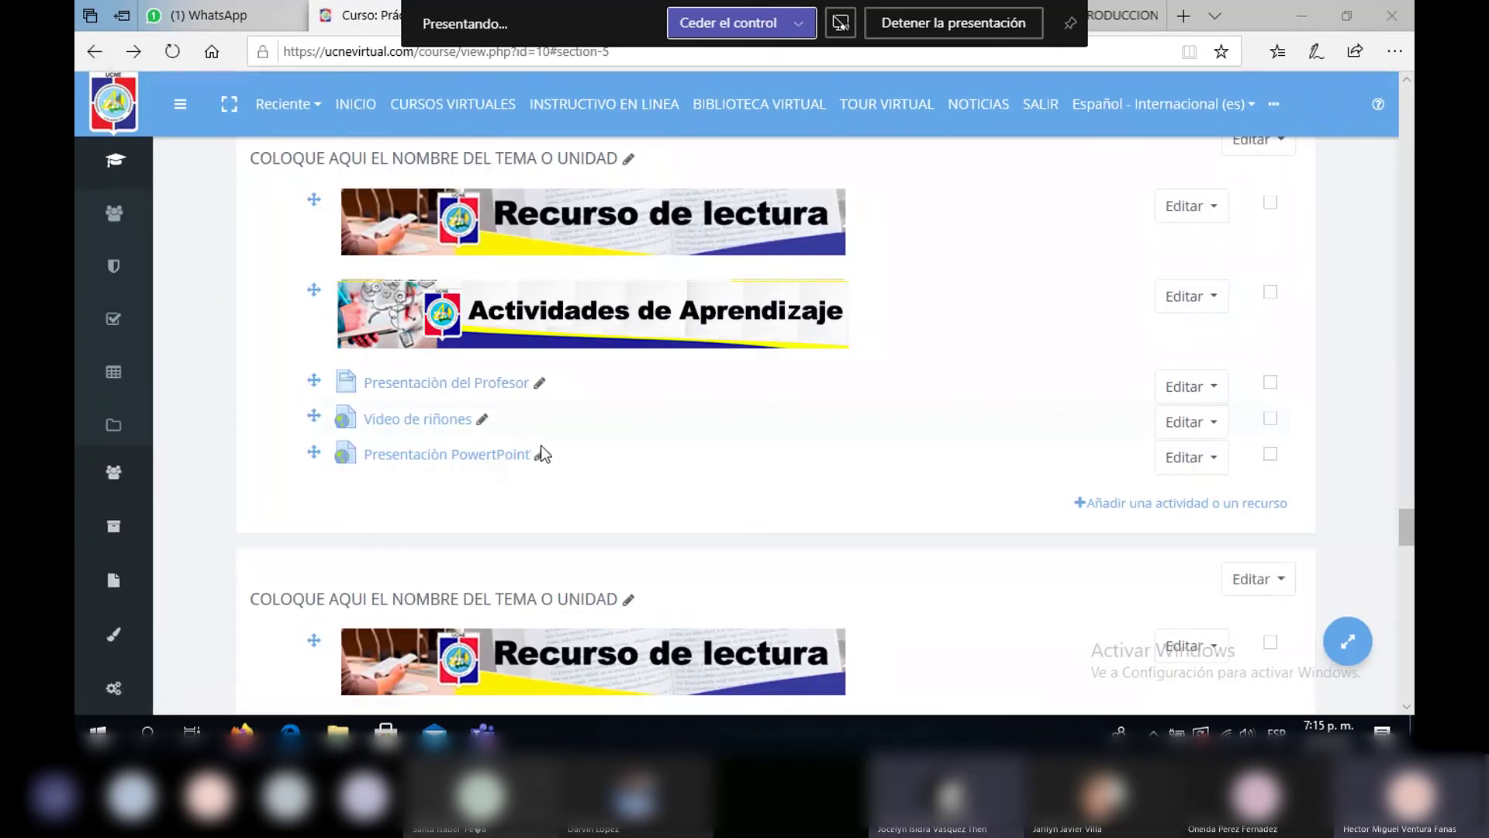
Open the Presentaciòn PowertPoint resource in a new tab, view the presentation there, and return to the course tab
{"action": "right_click", "coordinate": [470, 460]}
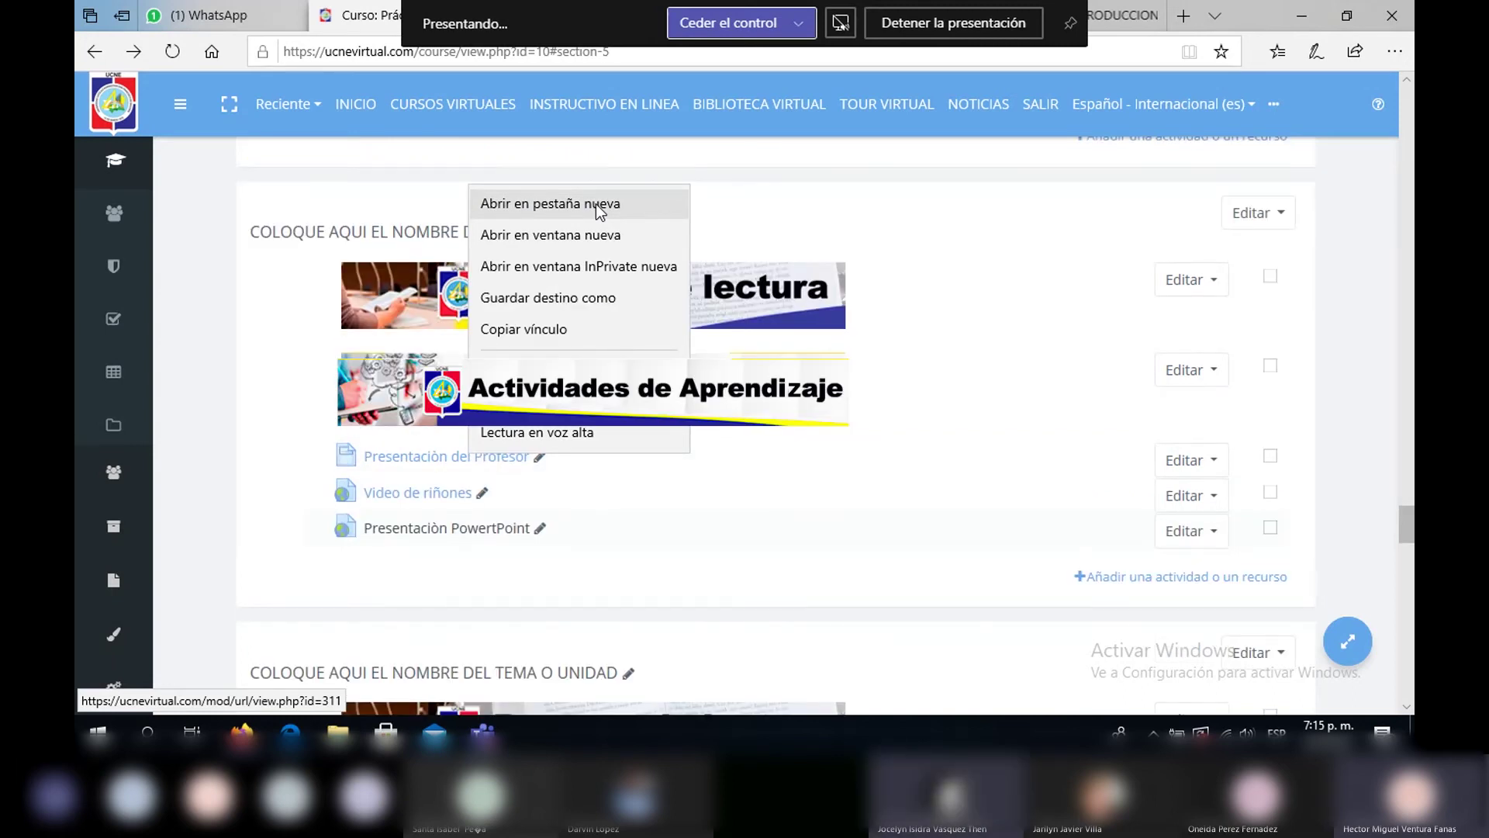
{"action": "left_click", "coordinate": [595, 204]}
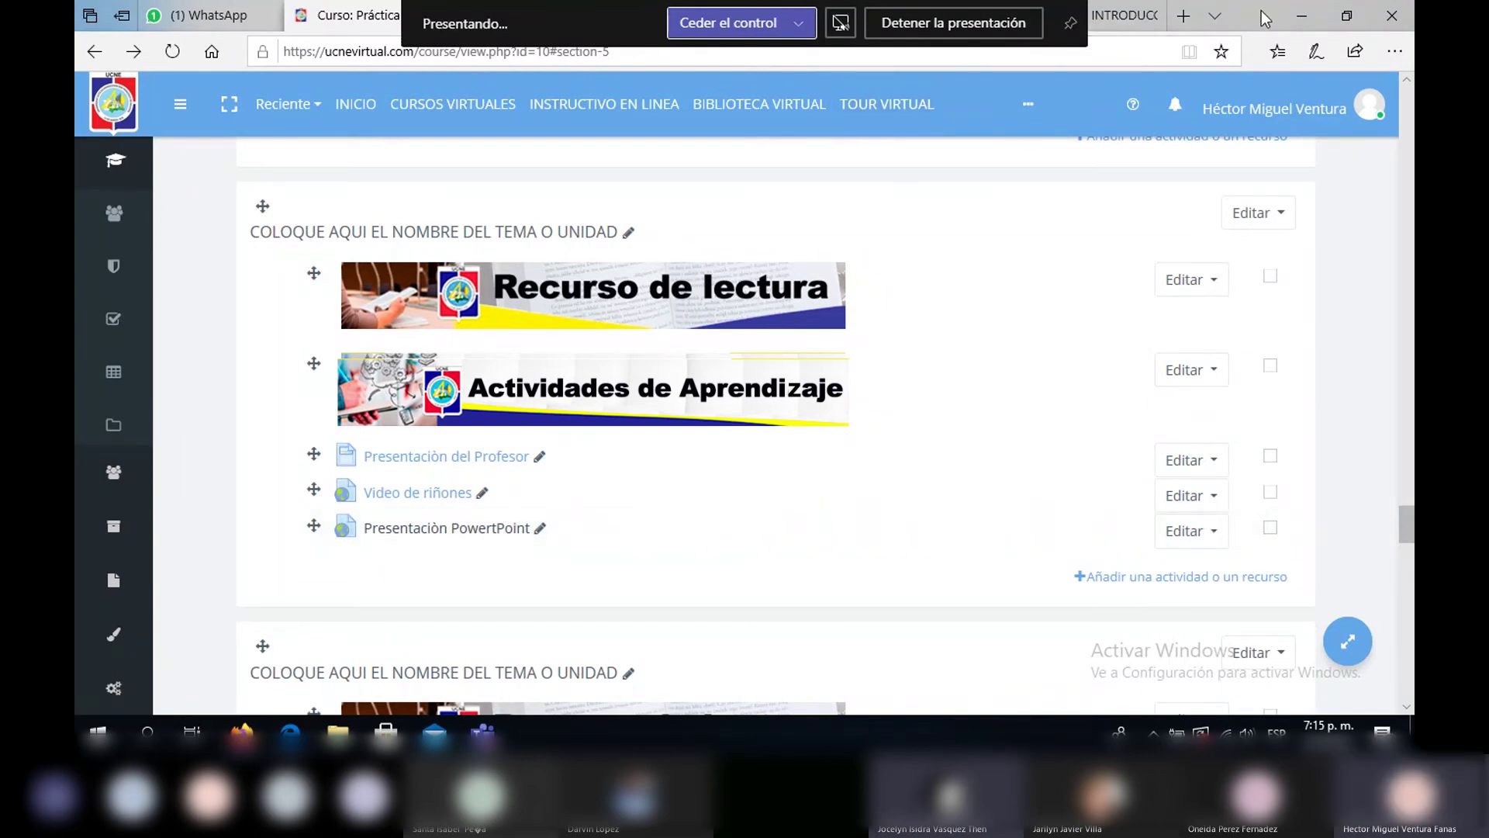
{"action": "left_click", "coordinate": [1110, 14]}
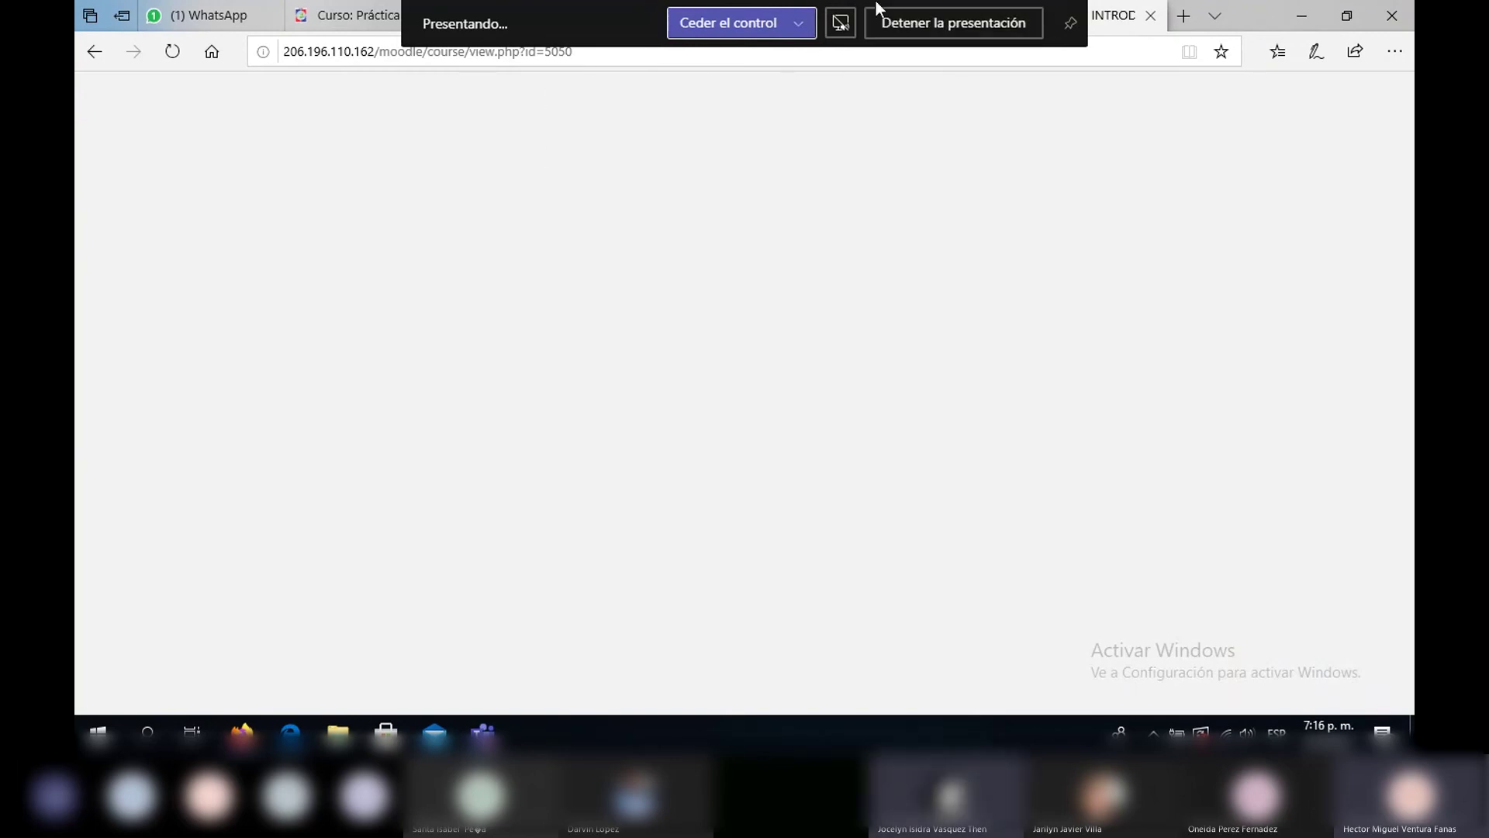
{"action": "left_click", "coordinate": [1345, 17]}
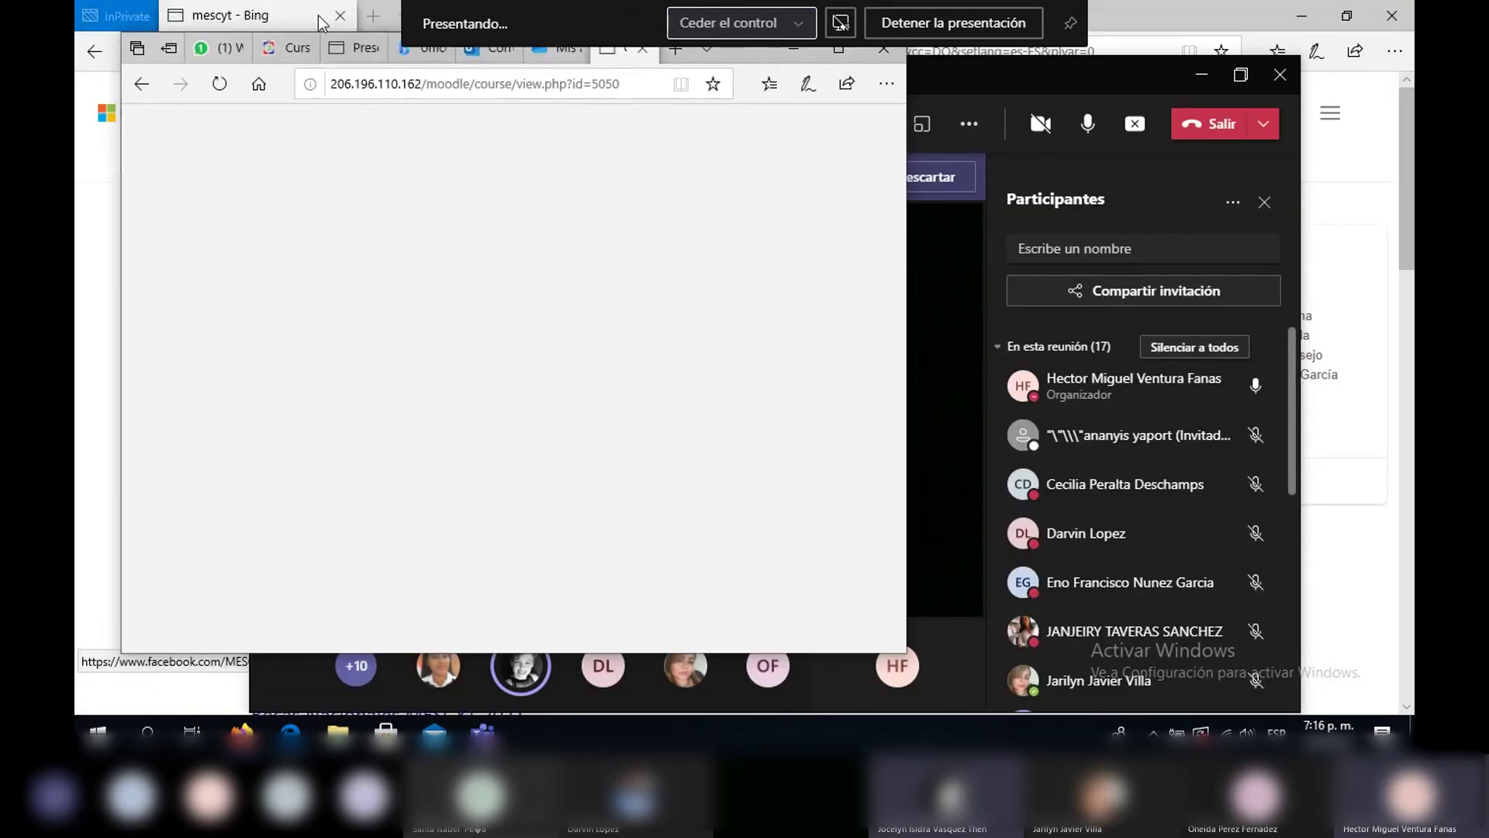
{"action": "left_click", "coordinate": [342, 53]}
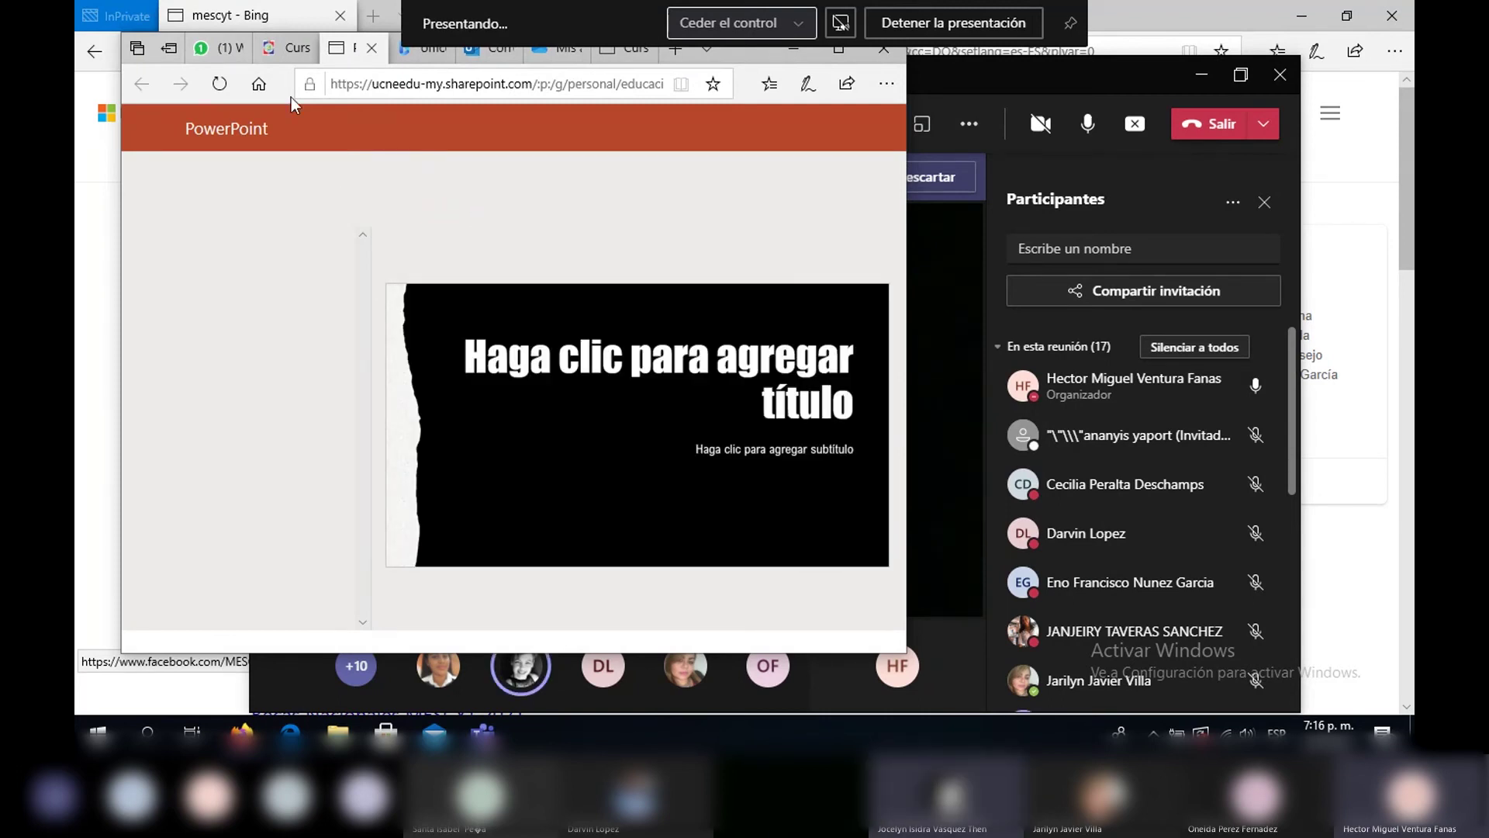
{"action": "left_click", "coordinate": [282, 51]}
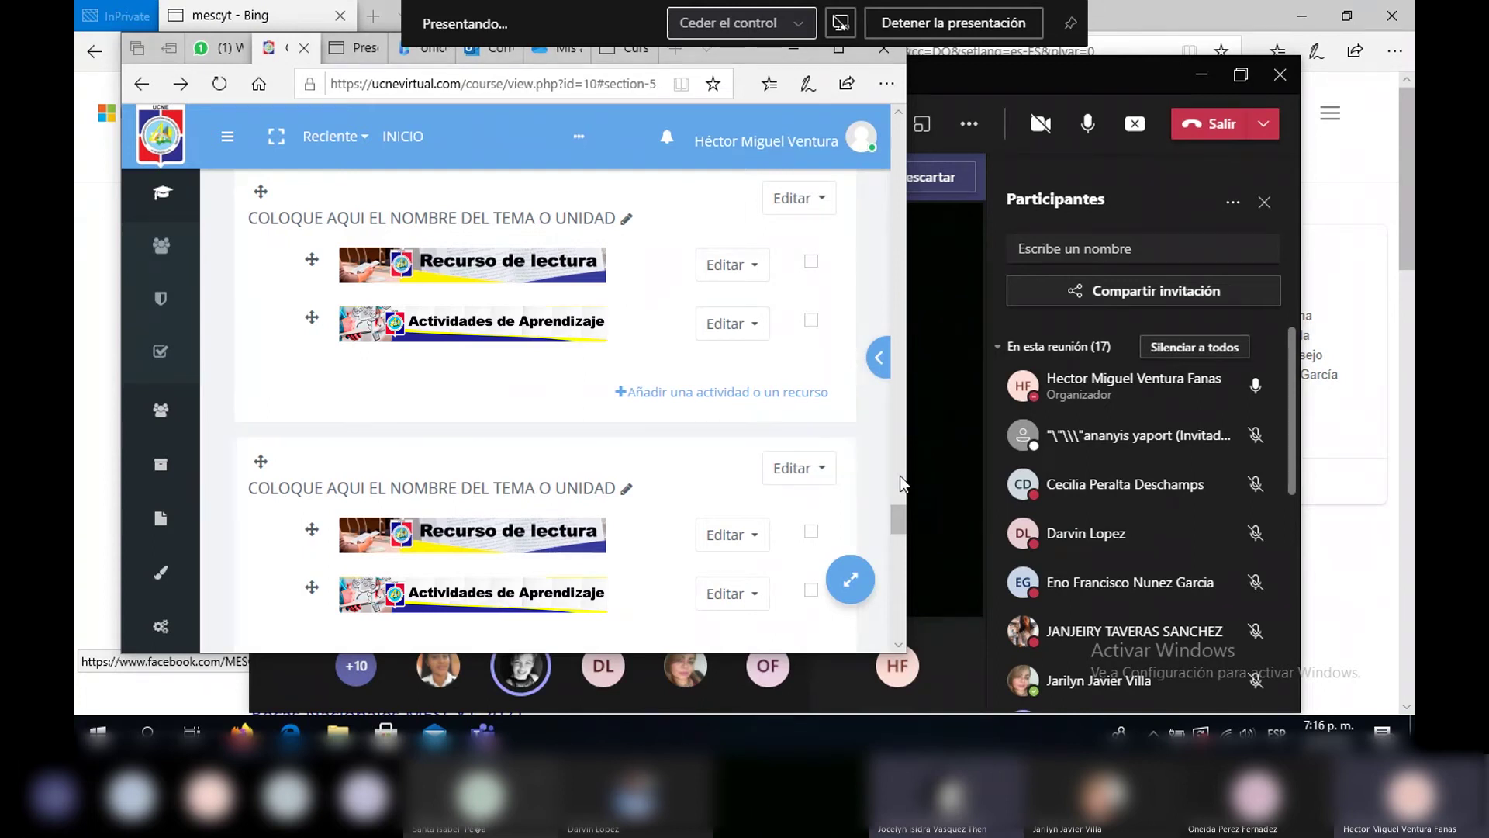
Set the display option (Mostrar) of the Presentaciòn PowertPoint resource to Abrir, save the changes and return to the course
{"action": "left_click_drag", "start_coordinate": [901, 512], "coordinate": [910, 479]}
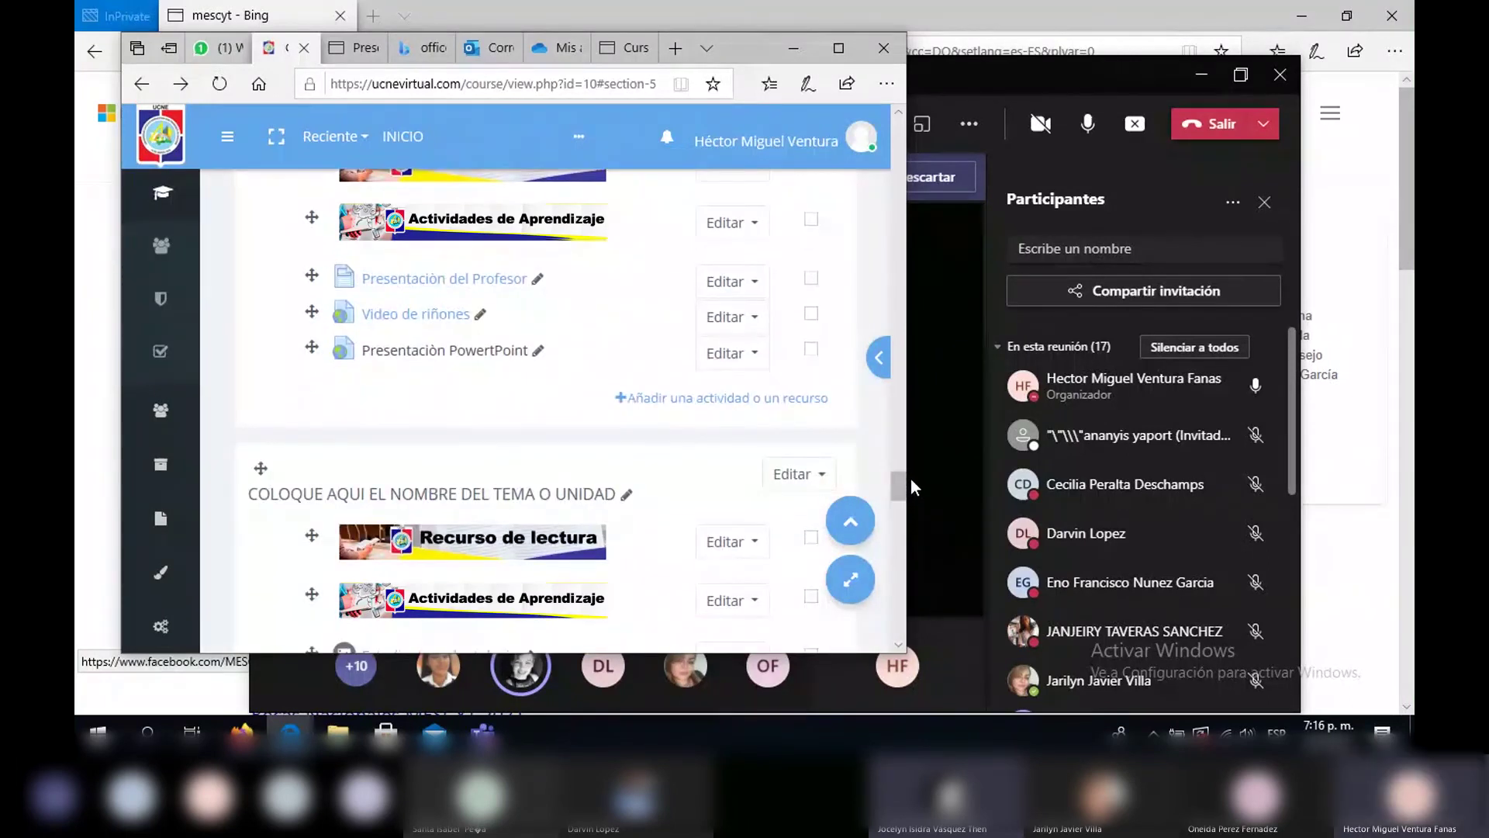
{"action": "left_click", "coordinate": [731, 358]}
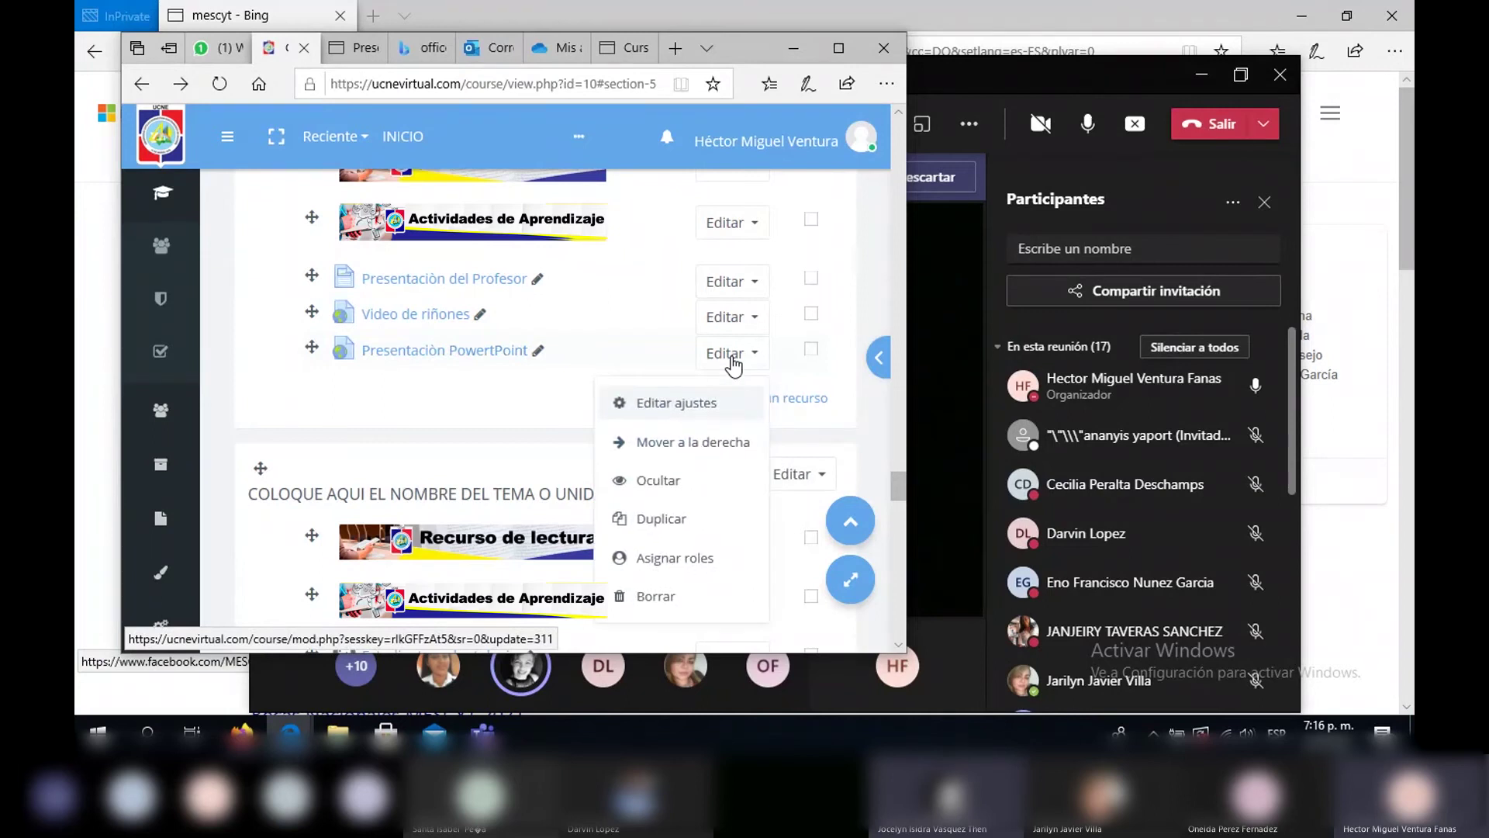
{"action": "left_click", "coordinate": [700, 417]}
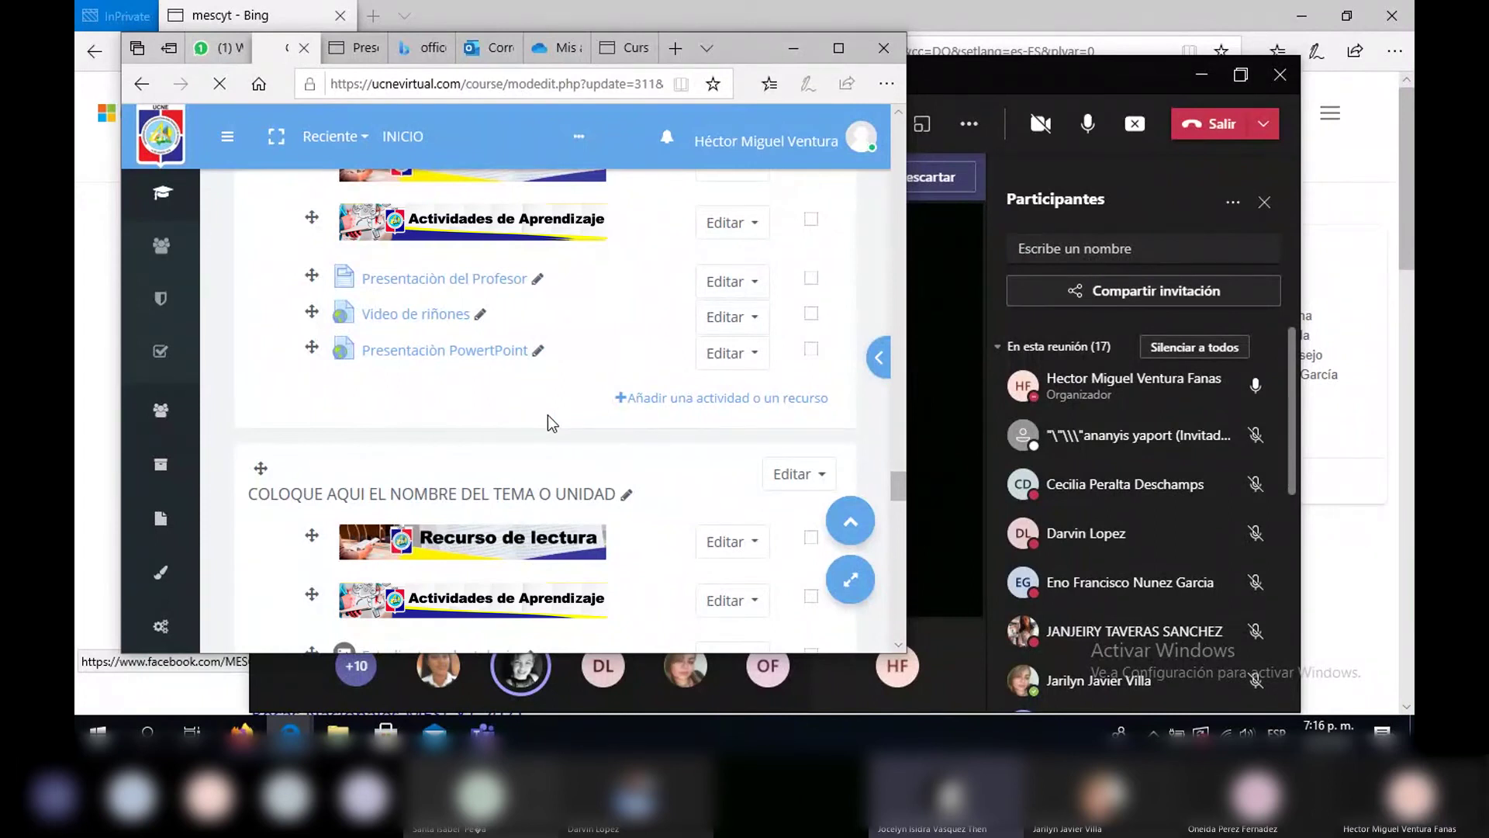
{"action": "left_click", "coordinate": [838, 50]}
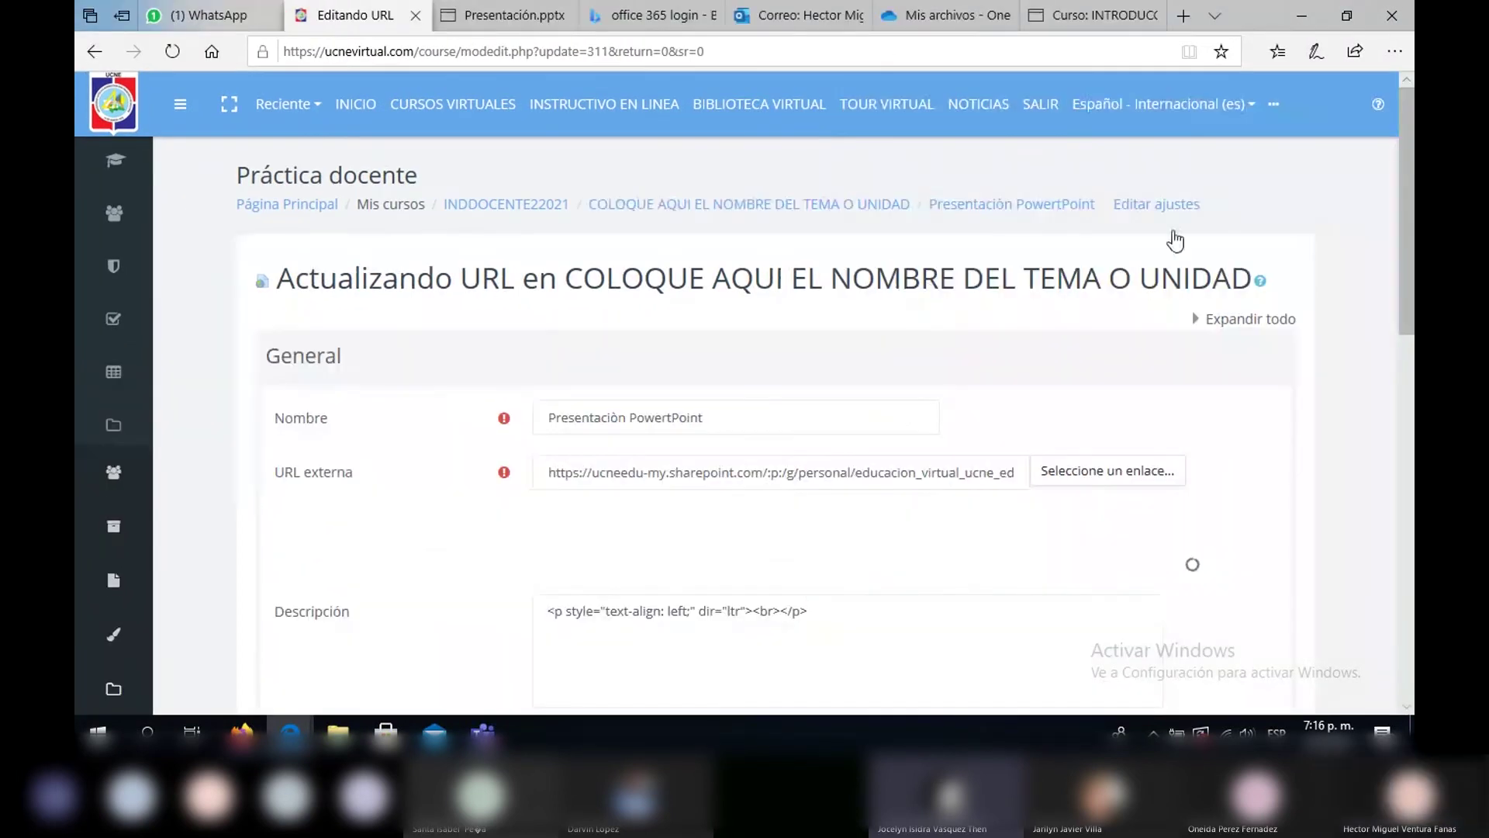
{"action": "scroll", "coordinate": [425, 360], "scroll_direction": "down", "scroll_amount": 5}
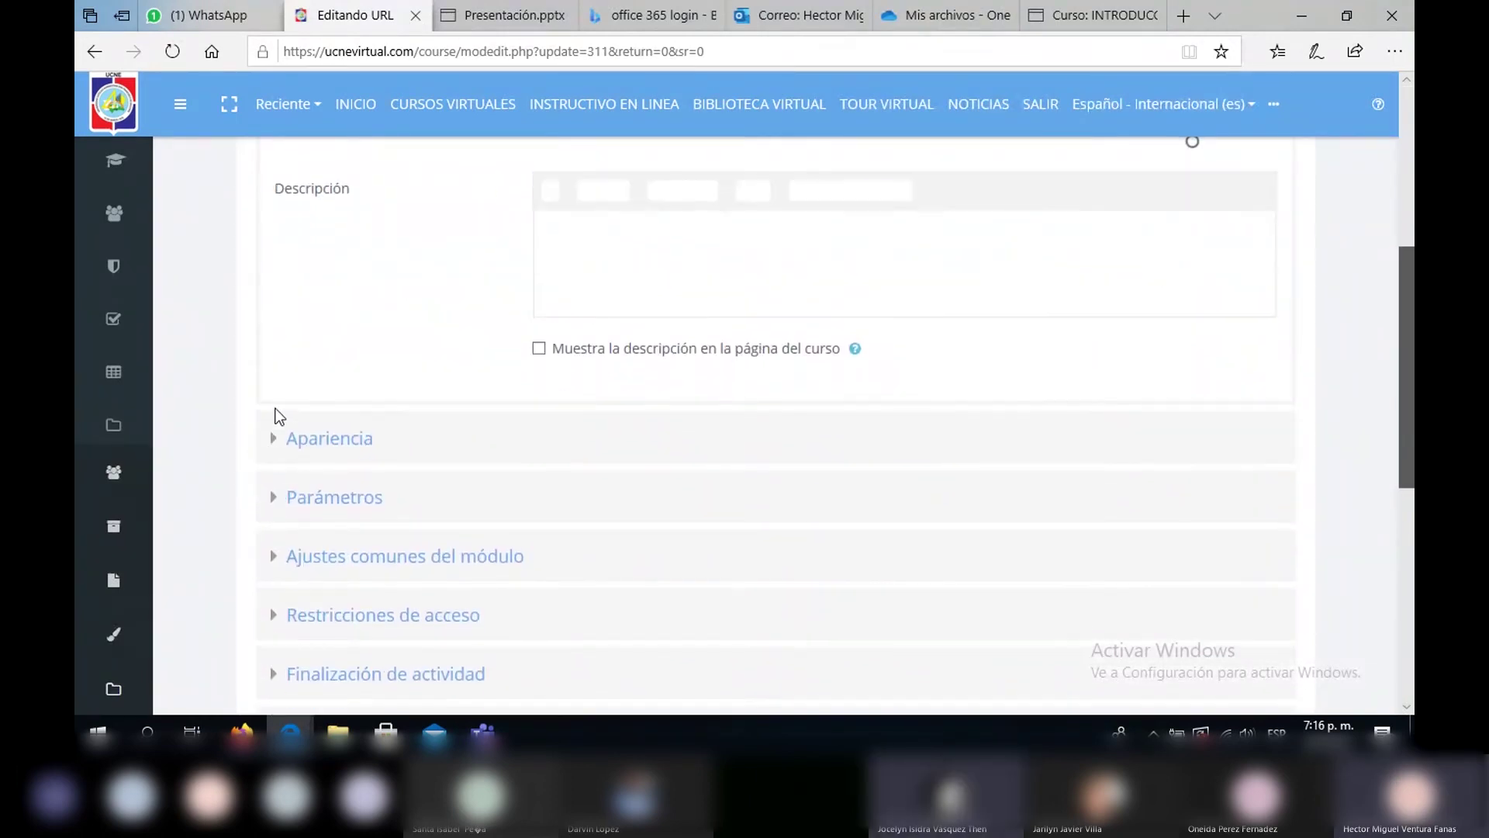
{"action": "left_click", "coordinate": [274, 442]}
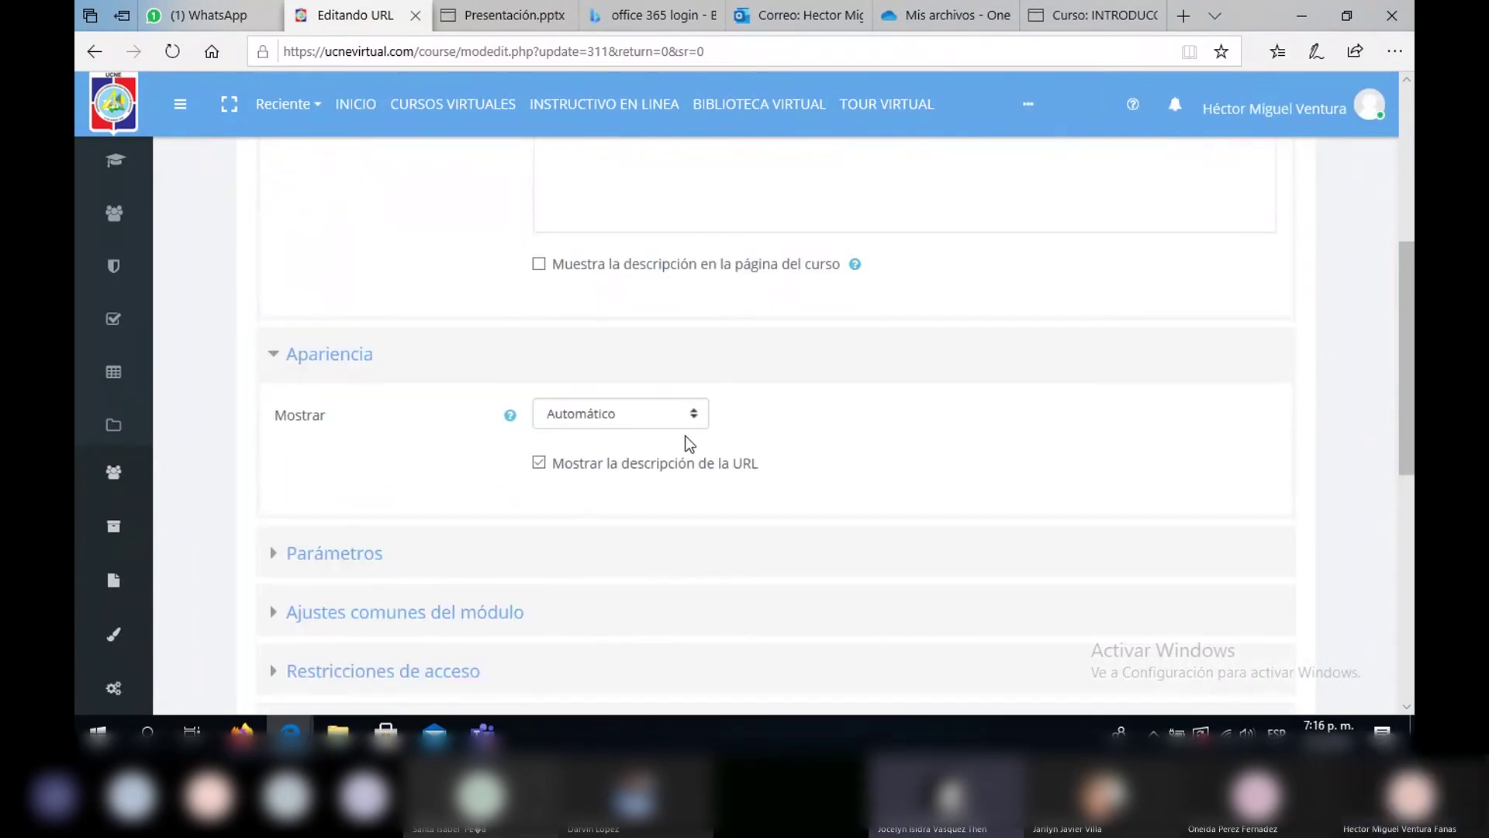
{"action": "left_click", "coordinate": [695, 419]}
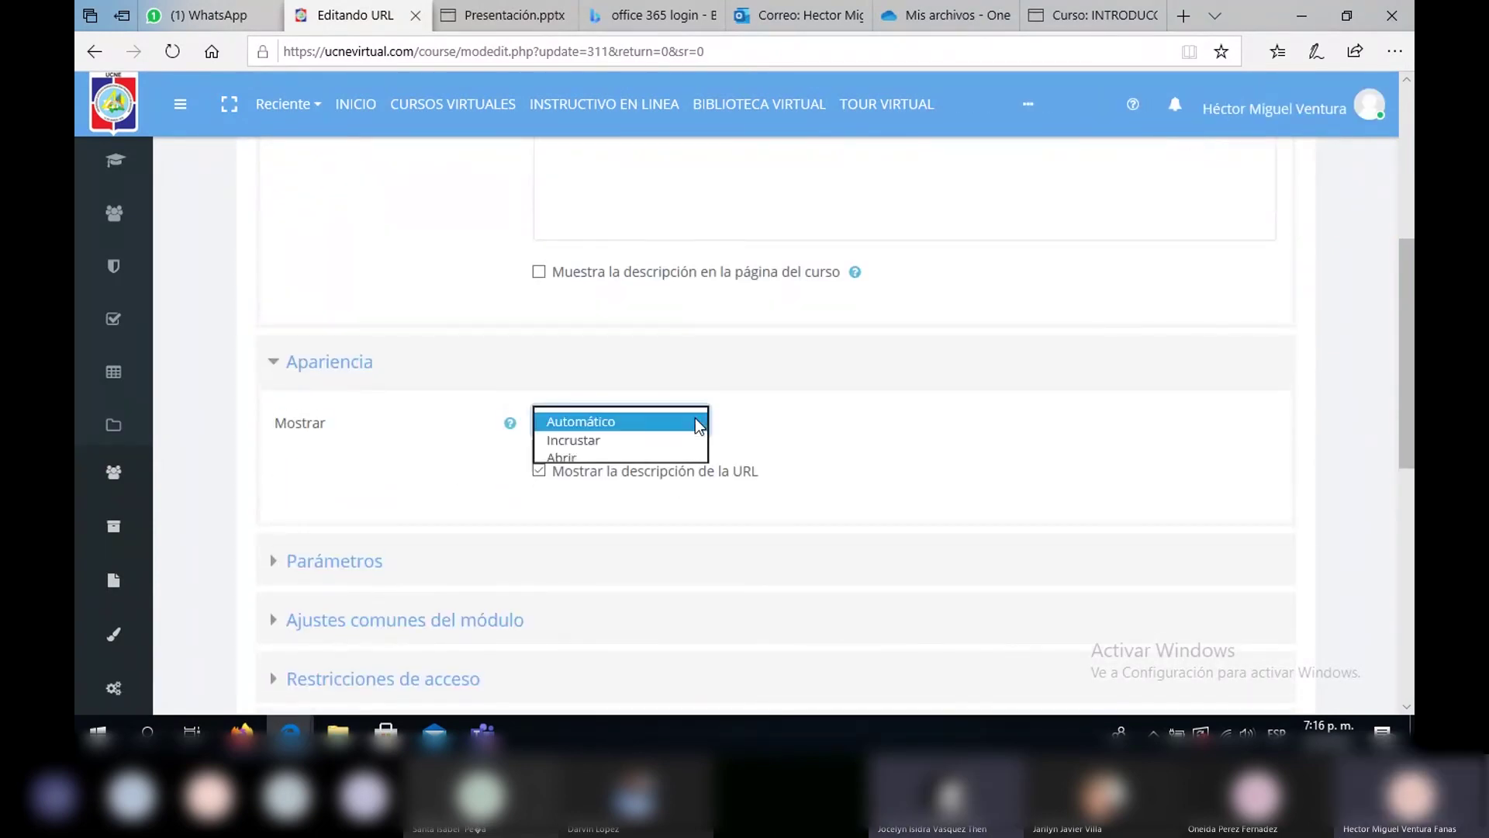
{"action": "left_click", "coordinate": [639, 458]}
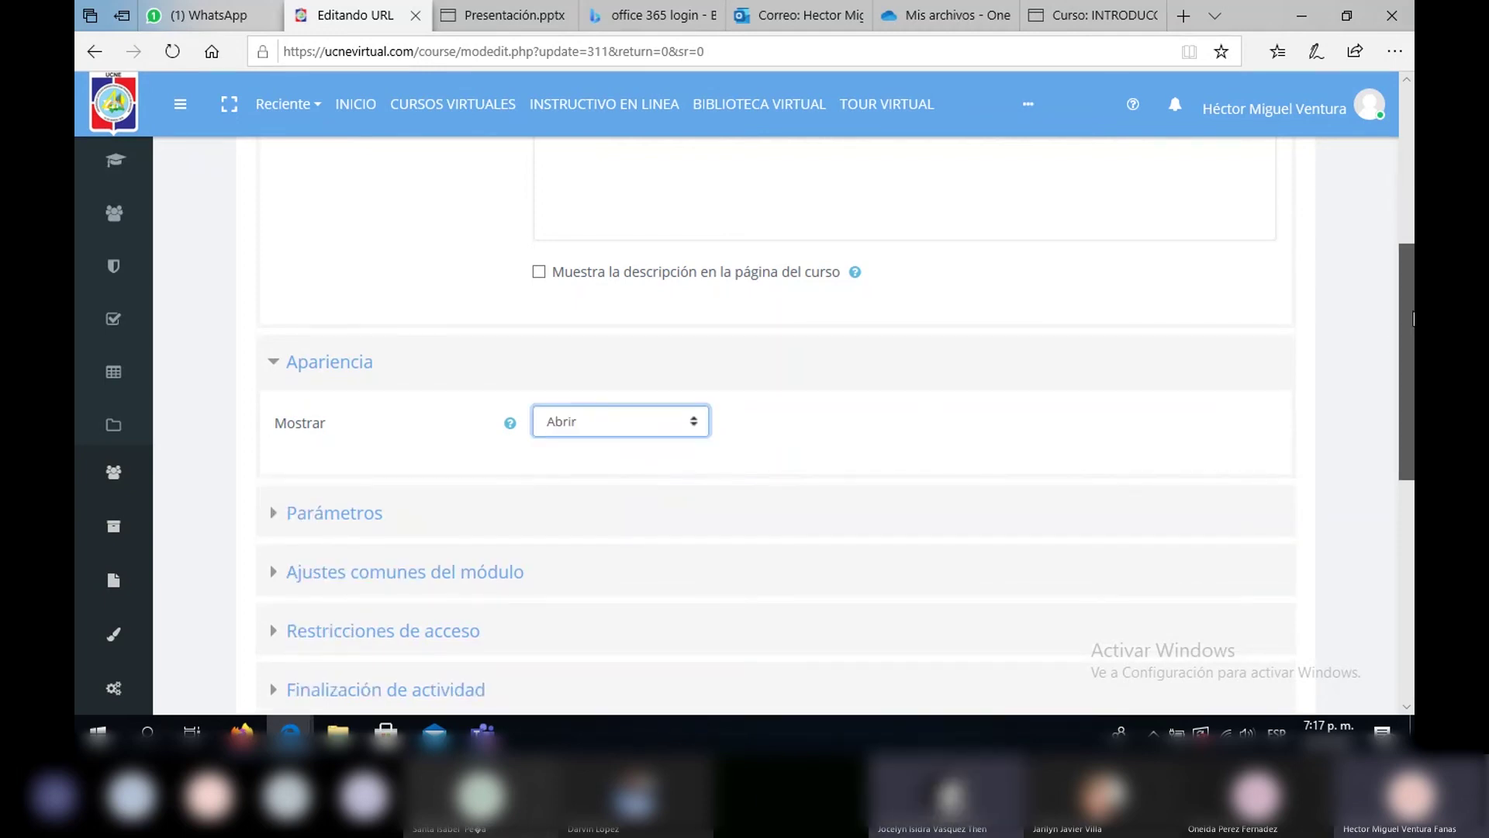
{"action": "scroll", "coordinate": [1399, 431], "scroll_direction": "down", "scroll_amount": 5}
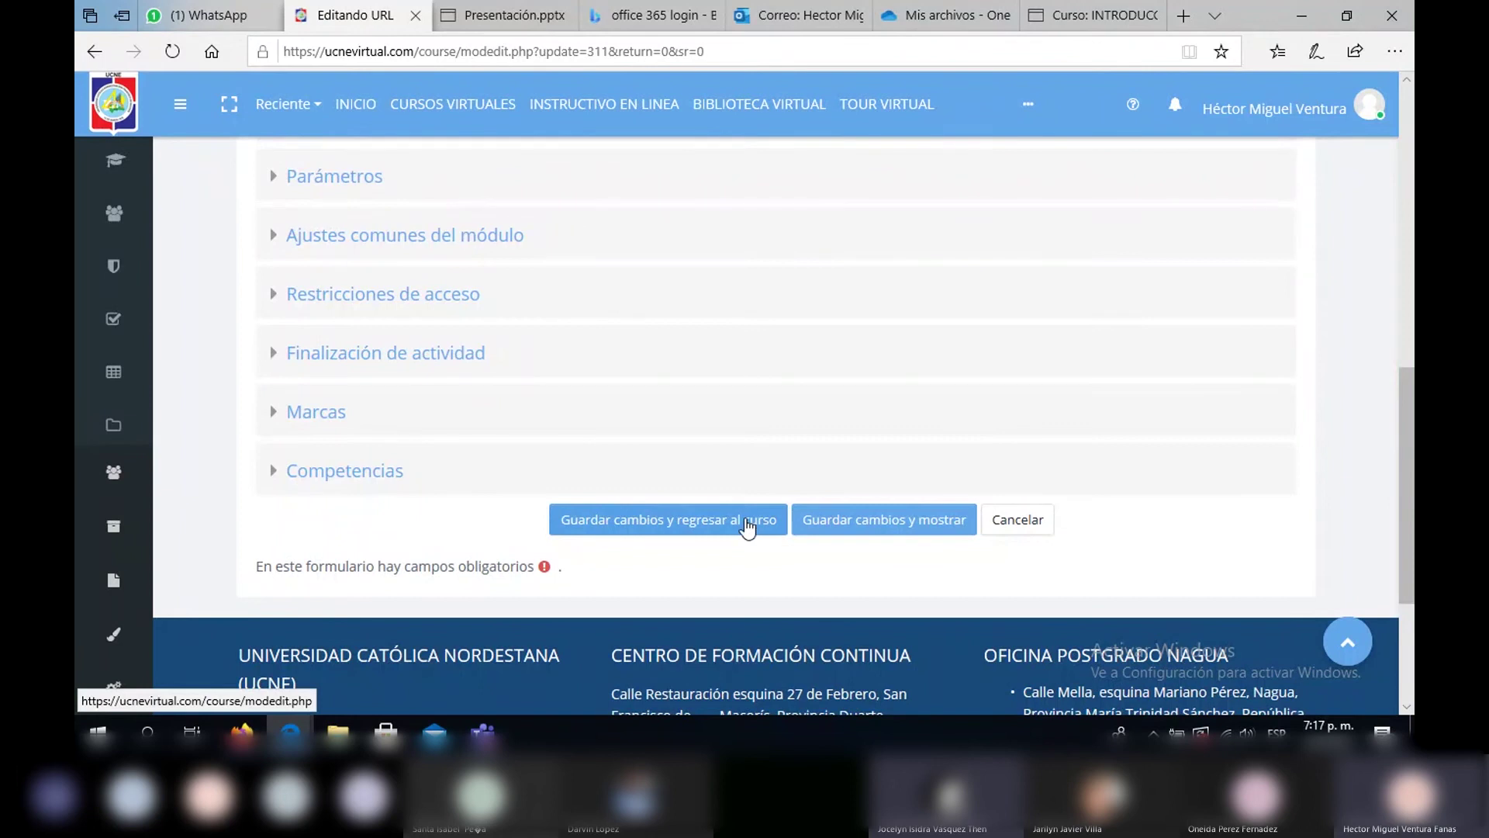
{"action": "left_click", "coordinate": [747, 525]}
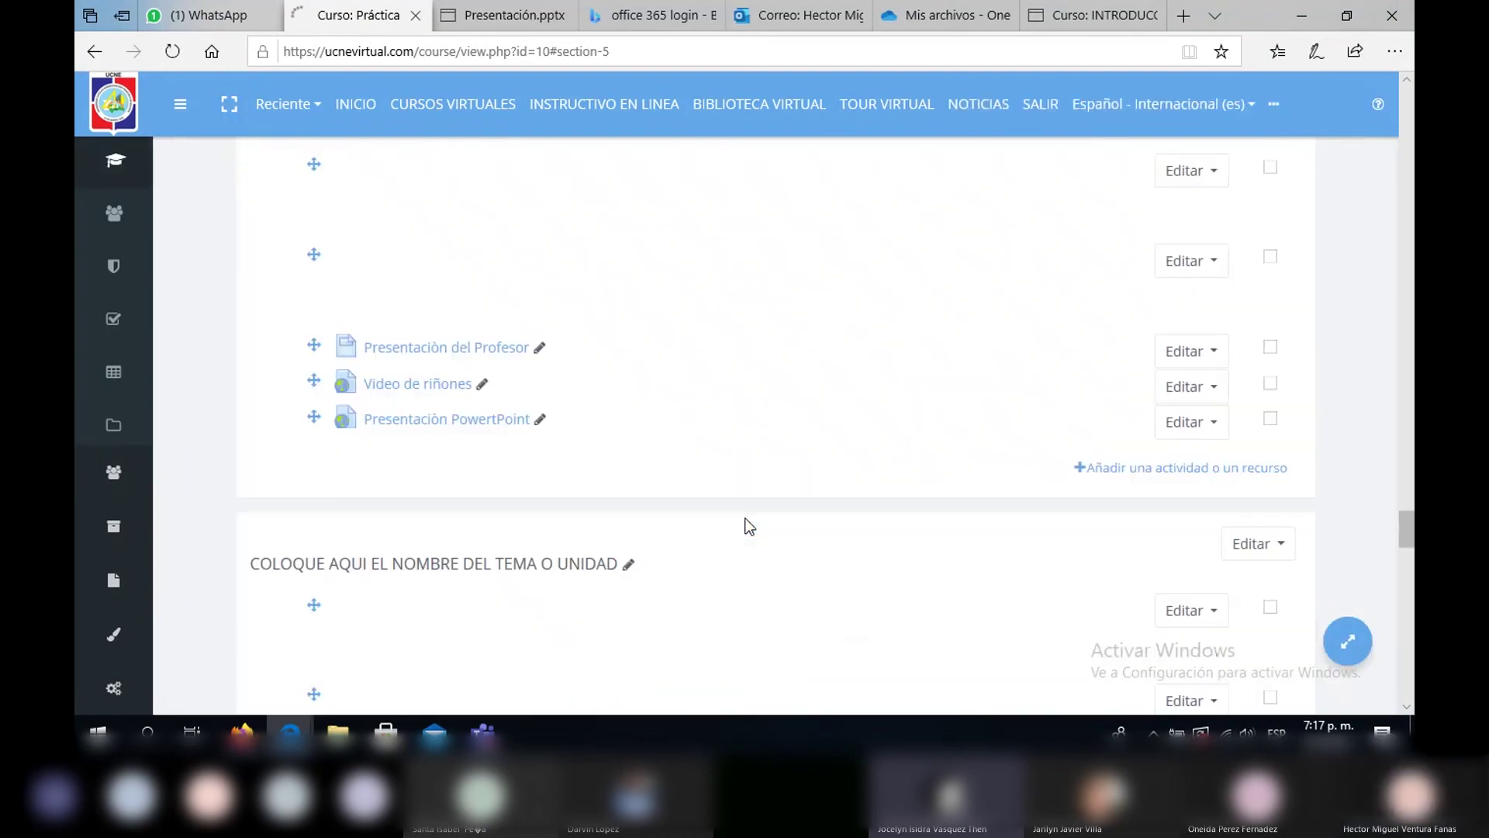
Open the Presentaciòn PowertPoint link from the course to test its display, and go back to the resource's settings form
{"action": "left_click", "coordinate": [507, 423]}
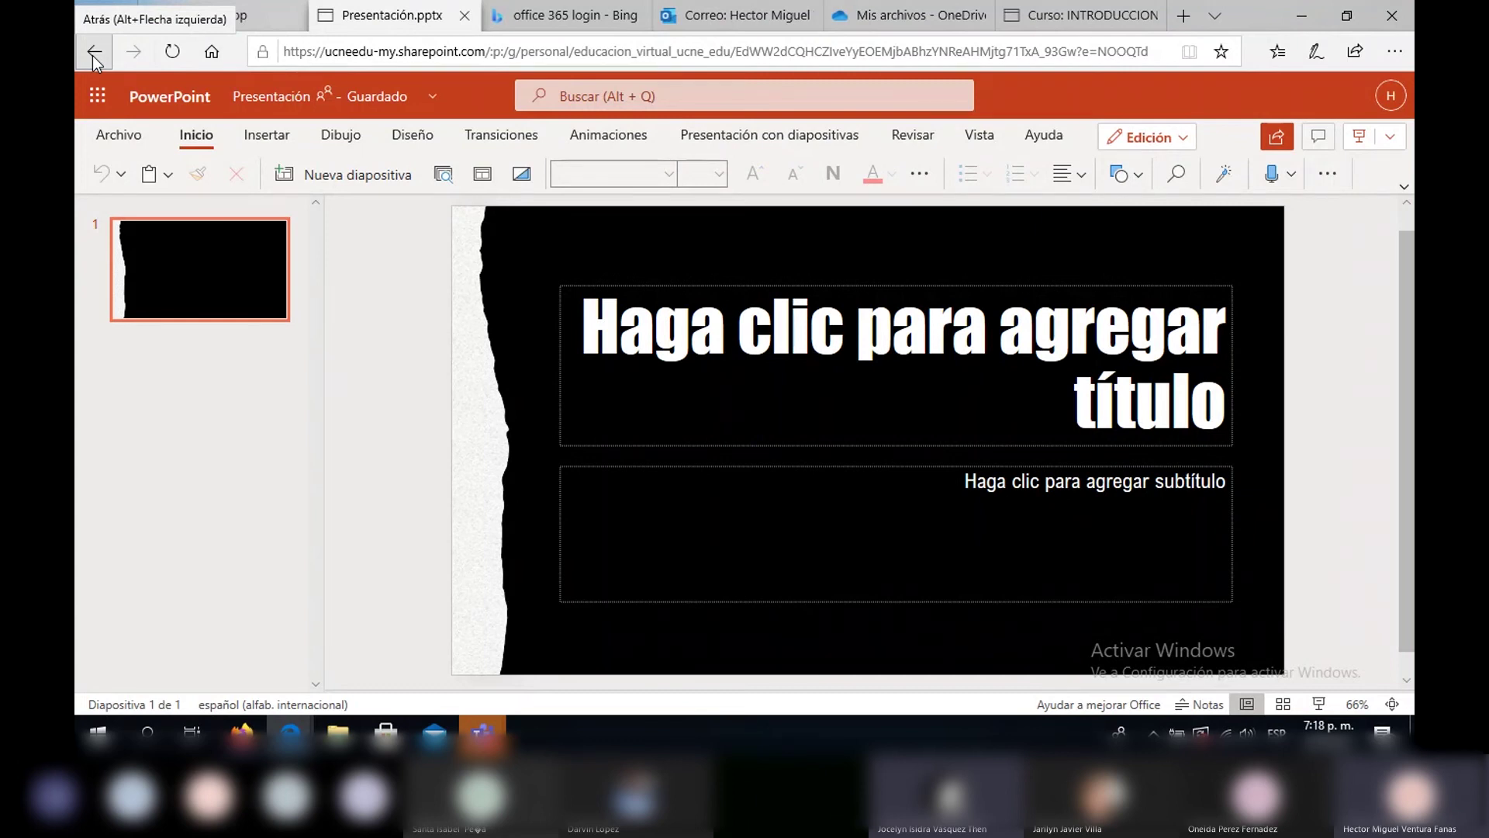
{"action": "left_click", "coordinate": [93, 56]}
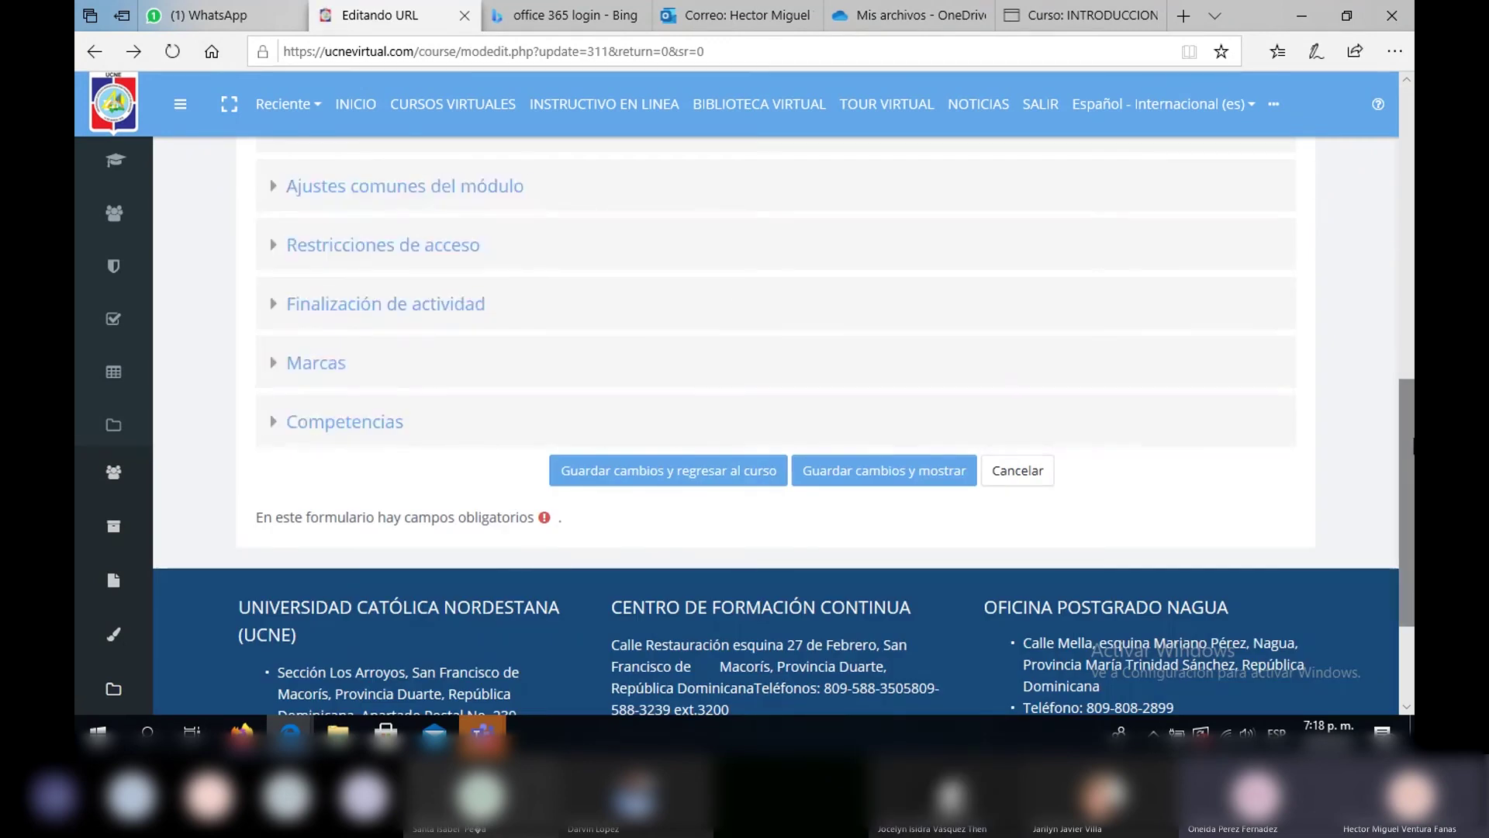
Set the display option (Mostrar) of the Presentaciòn PowertPoint resource to En ventana emergente, save it and return to the course
{"action": "left_click_drag", "start_coordinate": [1412, 447], "coordinate": [1412, 339]}
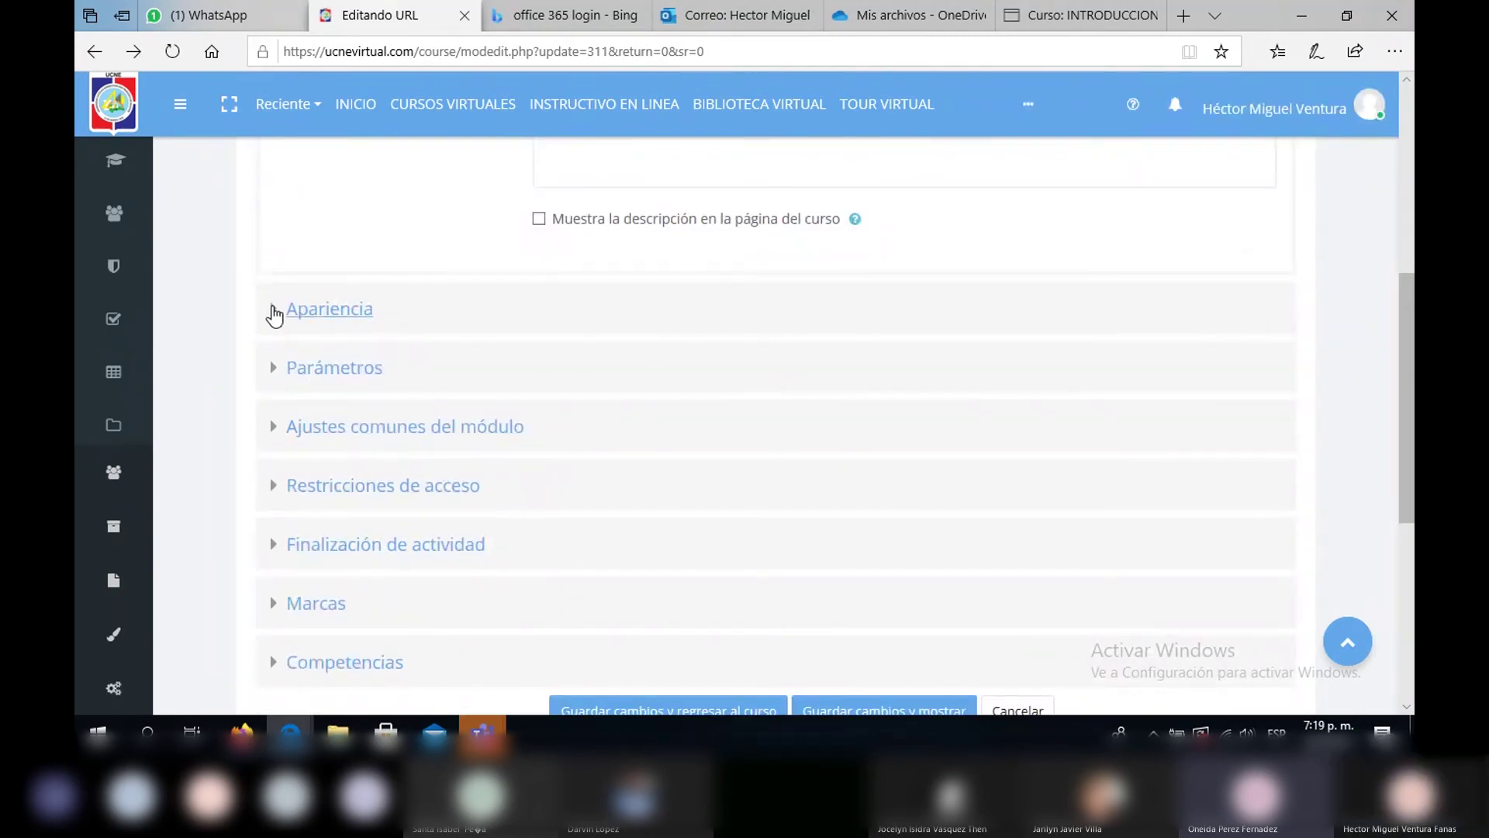
{"action": "left_click", "coordinate": [274, 312]}
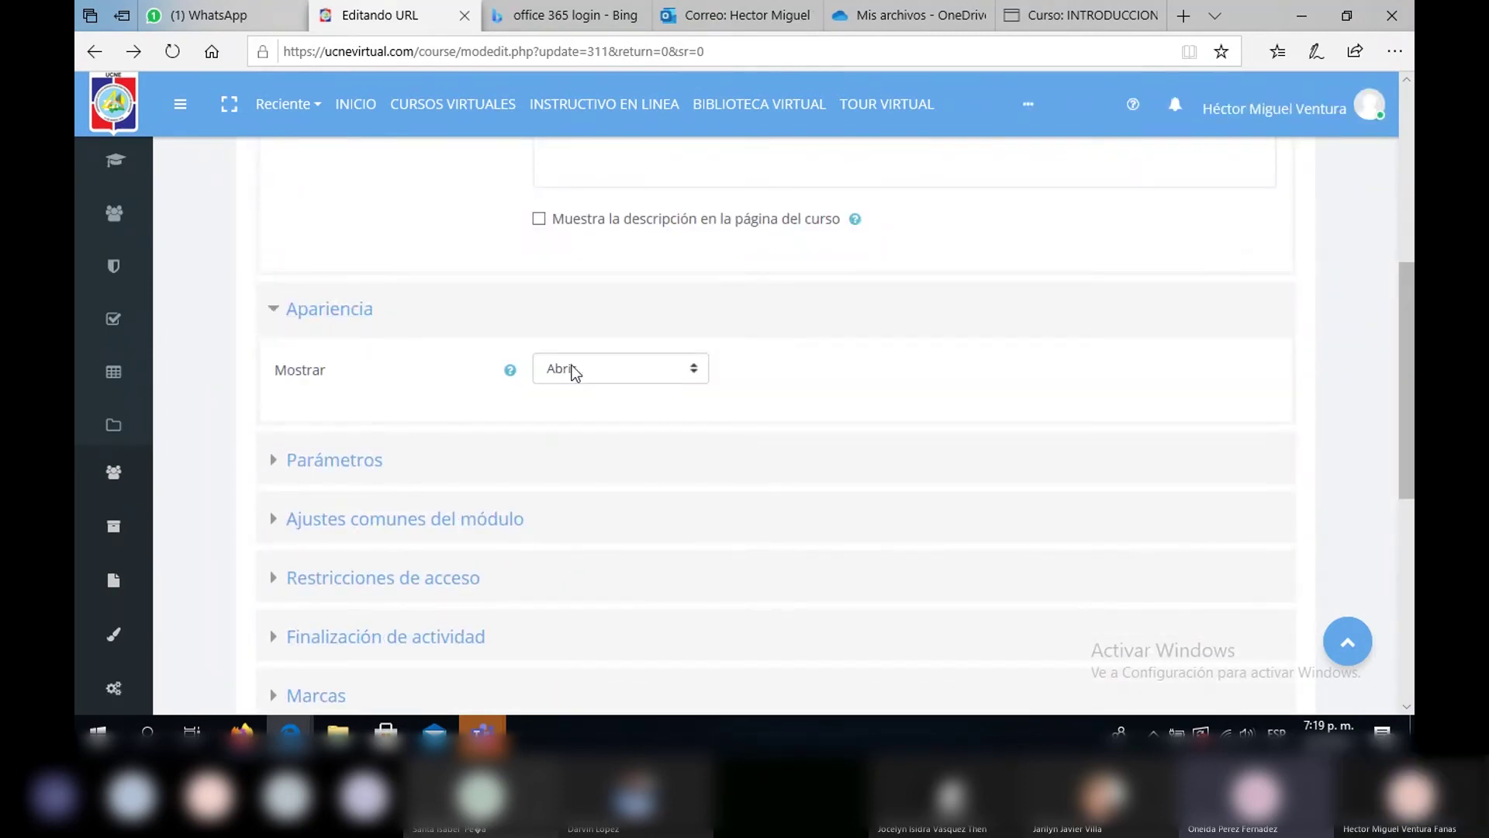
{"action": "left_click", "coordinate": [691, 370]}
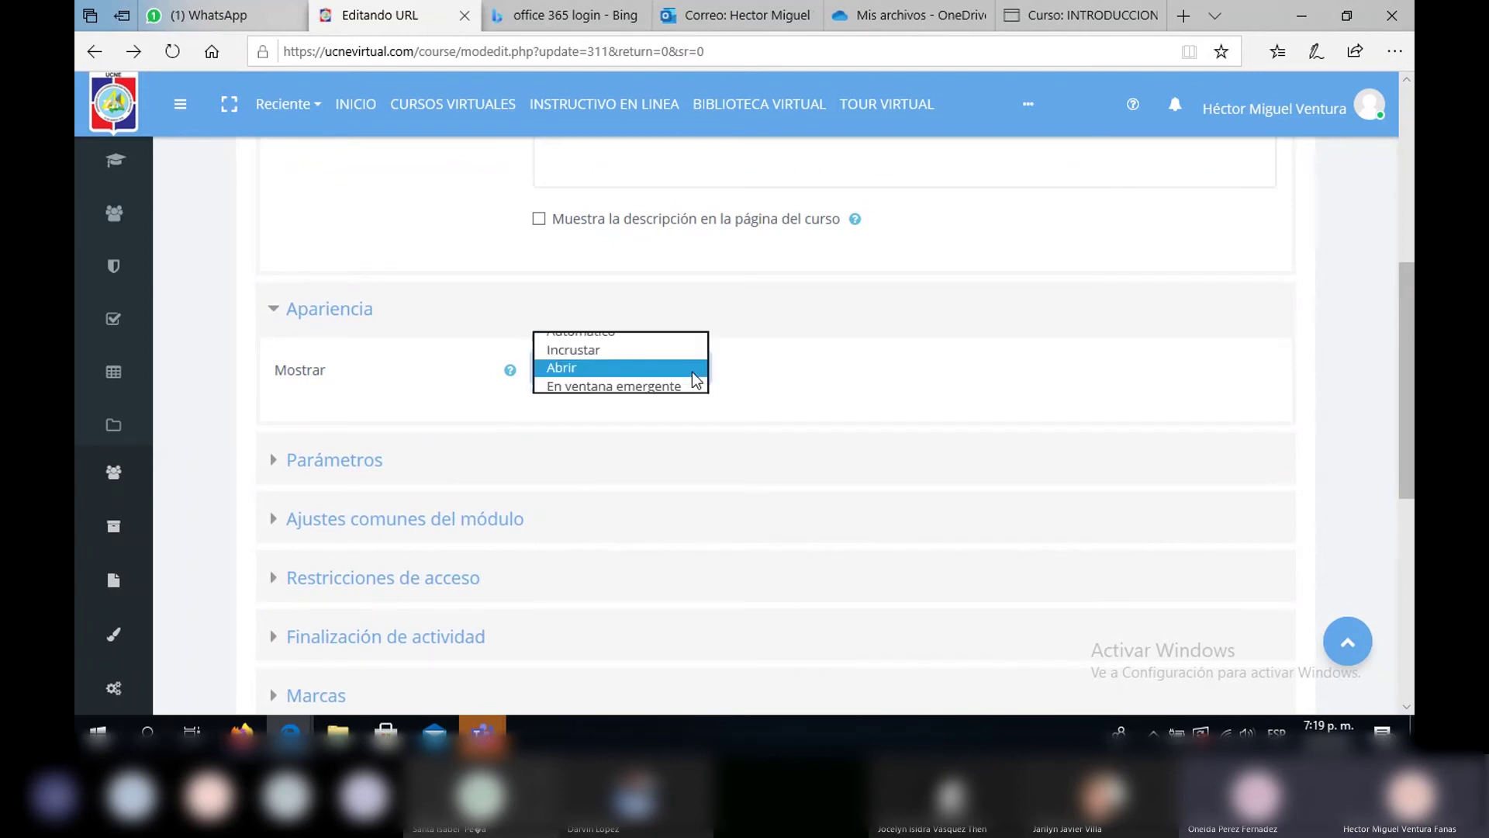
{"action": "left_click", "coordinate": [677, 385]}
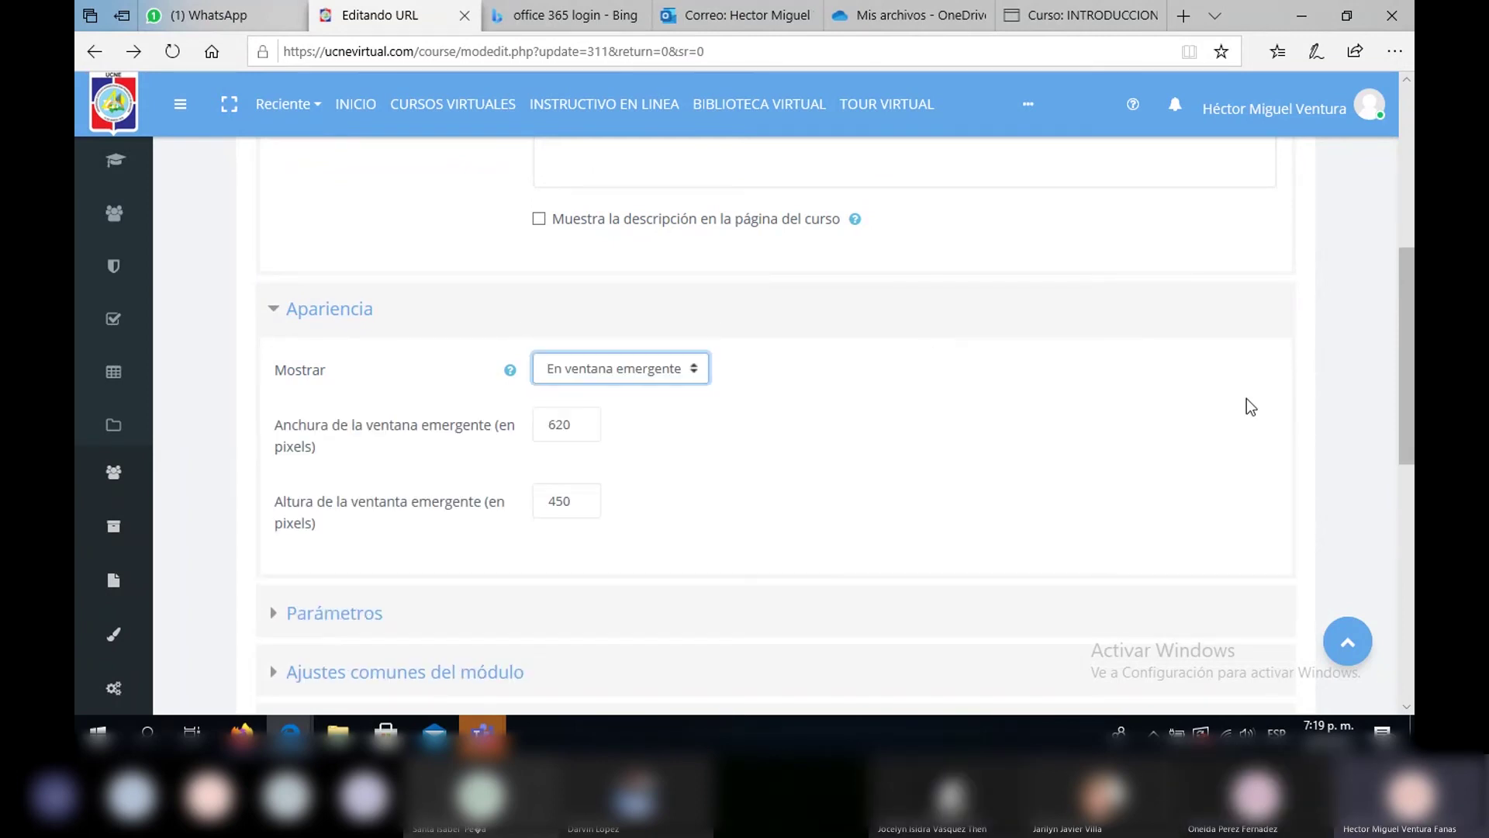
{"action": "scroll", "coordinate": [1407, 272], "scroll_direction": "up", "scroll_amount": 4}
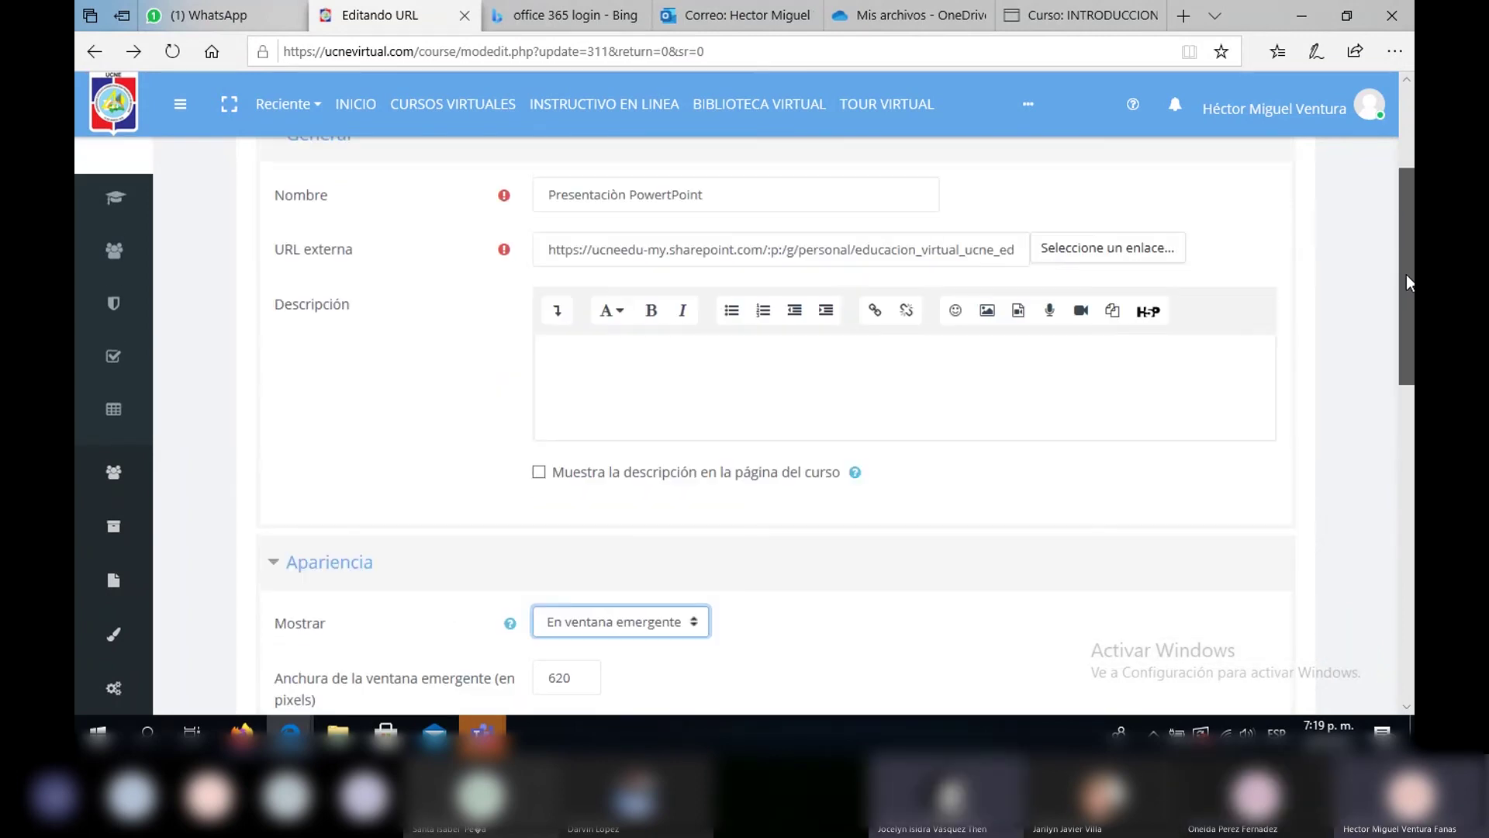
{"action": "left_click_drag", "start_coordinate": [1405, 268], "coordinate": [1406, 375]}
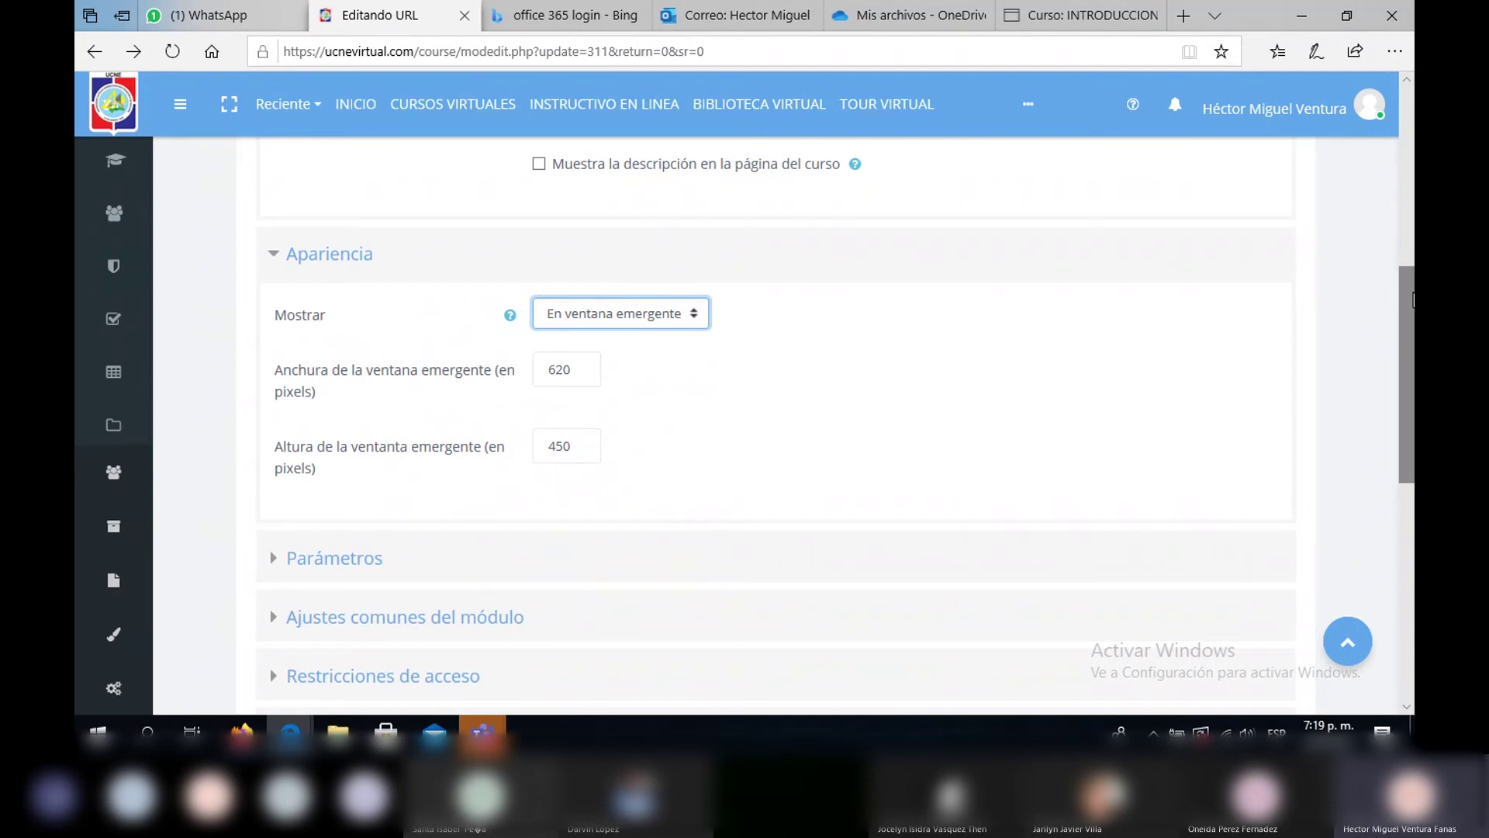
{"action": "scroll", "coordinate": [1406, 325], "scroll_direction": "up", "scroll_amount": 5}
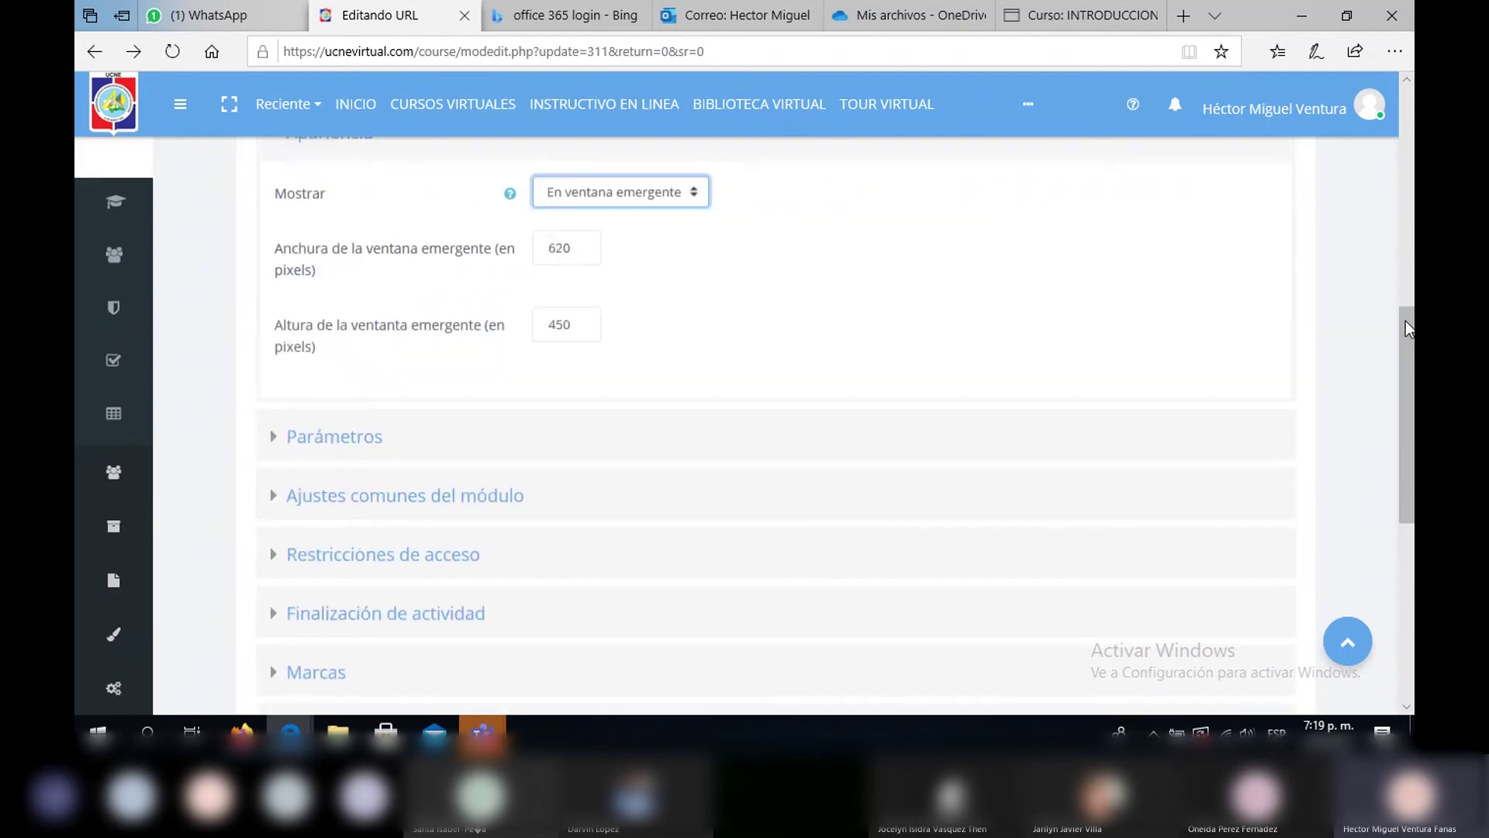
{"action": "scroll", "coordinate": [1406, 293], "scroll_direction": "down", "scroll_amount": 8}
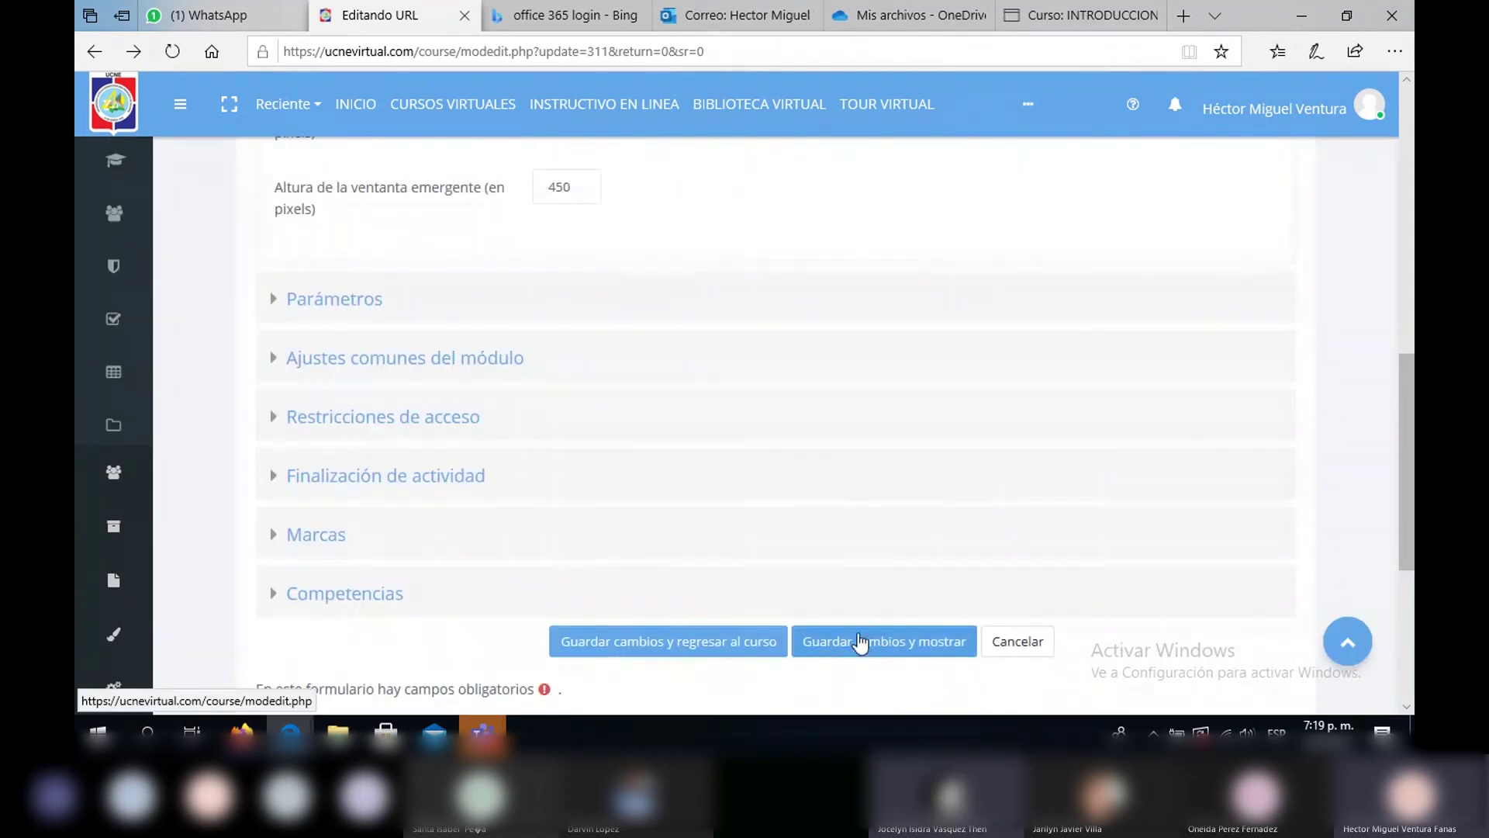
{"action": "left_click", "coordinate": [727, 643]}
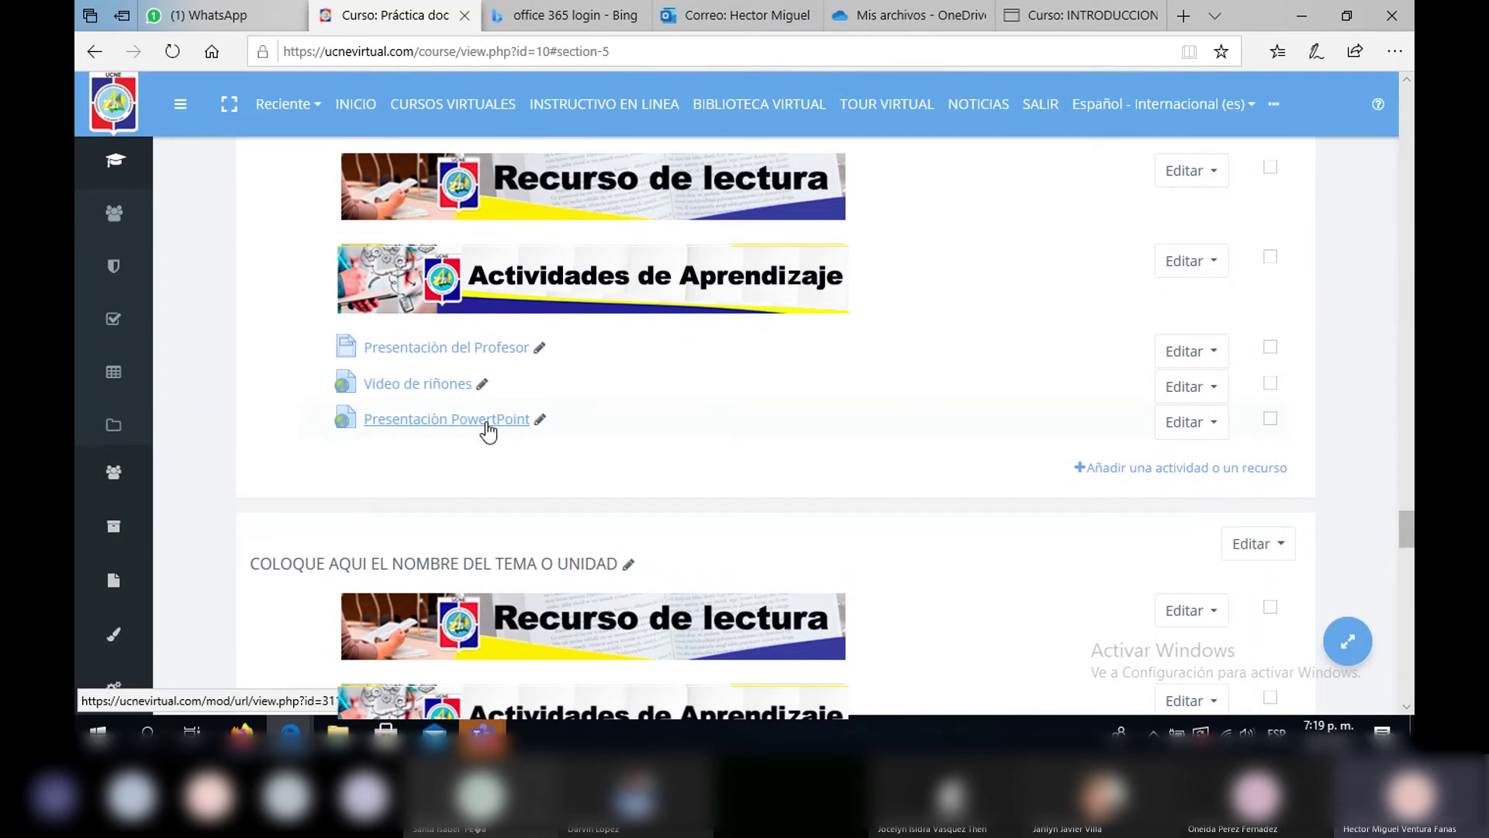
Open the Presentaciòn PowertPoint resource in its pop-up window, move the window aside to view the slide, and close it
{"action": "scroll", "coordinate": [487, 431], "scroll_direction": "up", "scroll_amount": 1}
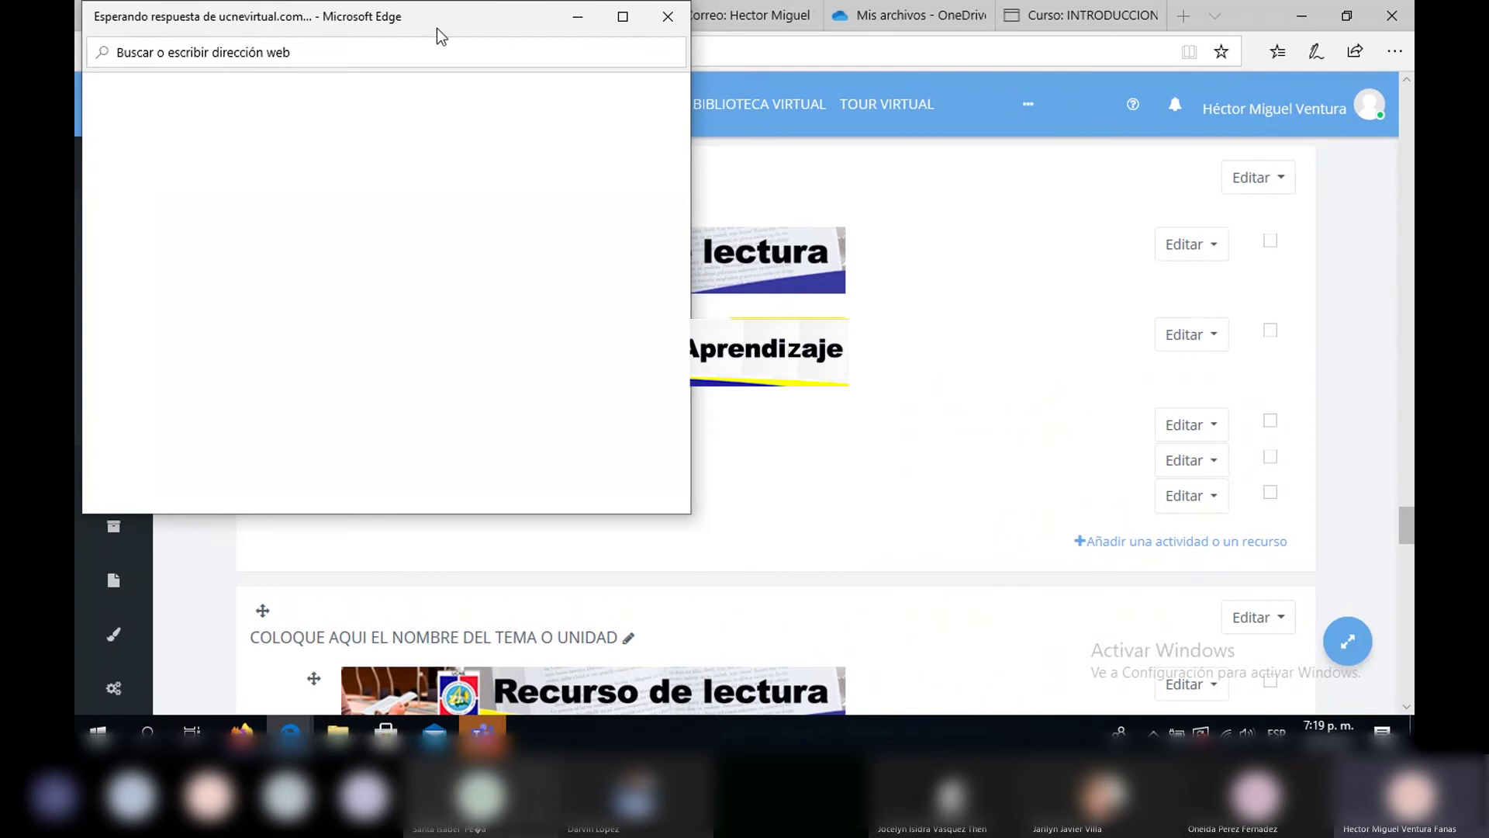
{"action": "left_click_drag", "start_coordinate": [481, 21], "coordinate": [971, 90]}
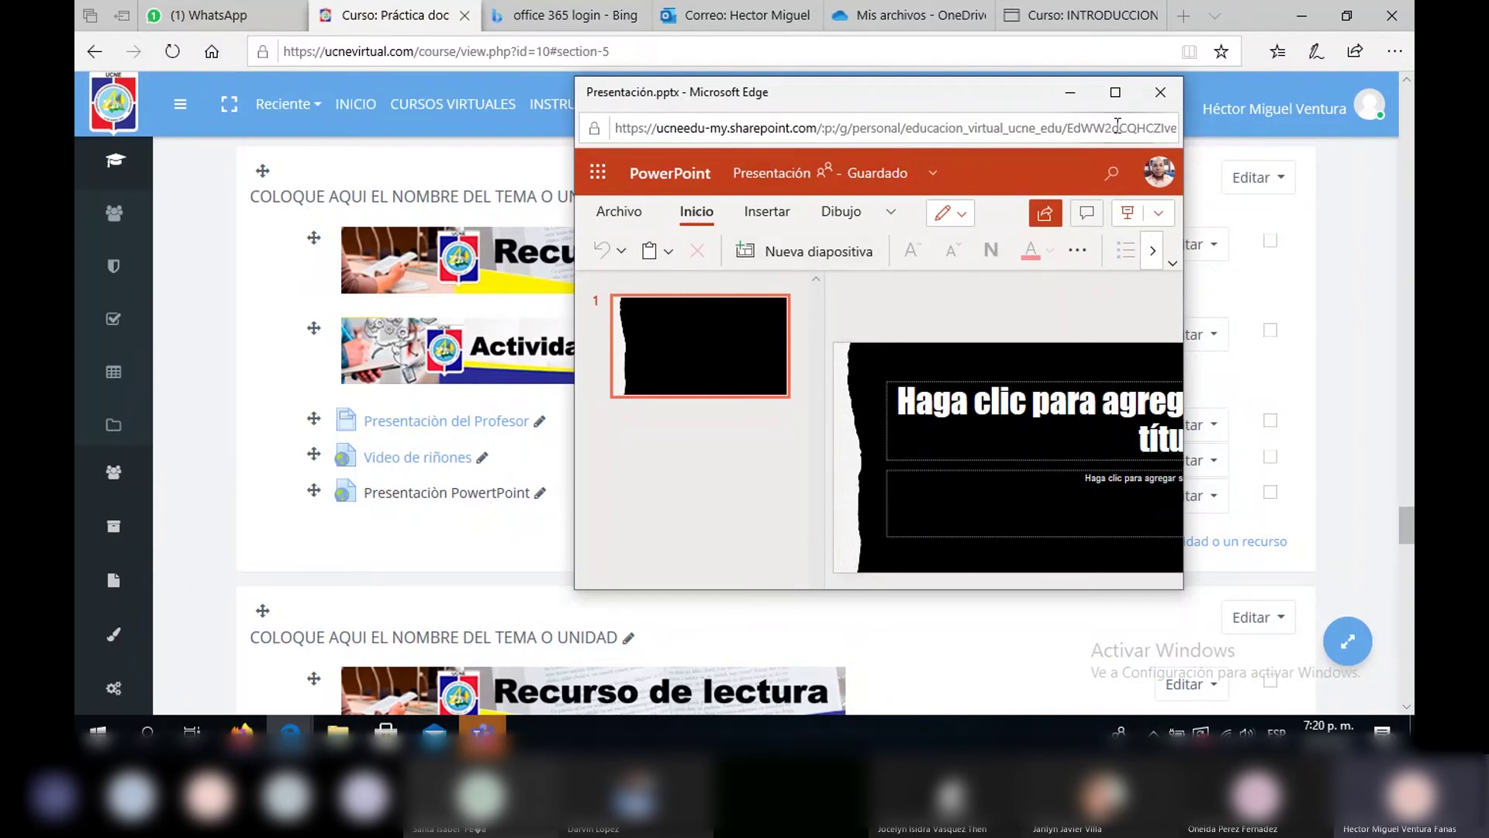
{"action": "left_click", "coordinate": [1159, 94]}
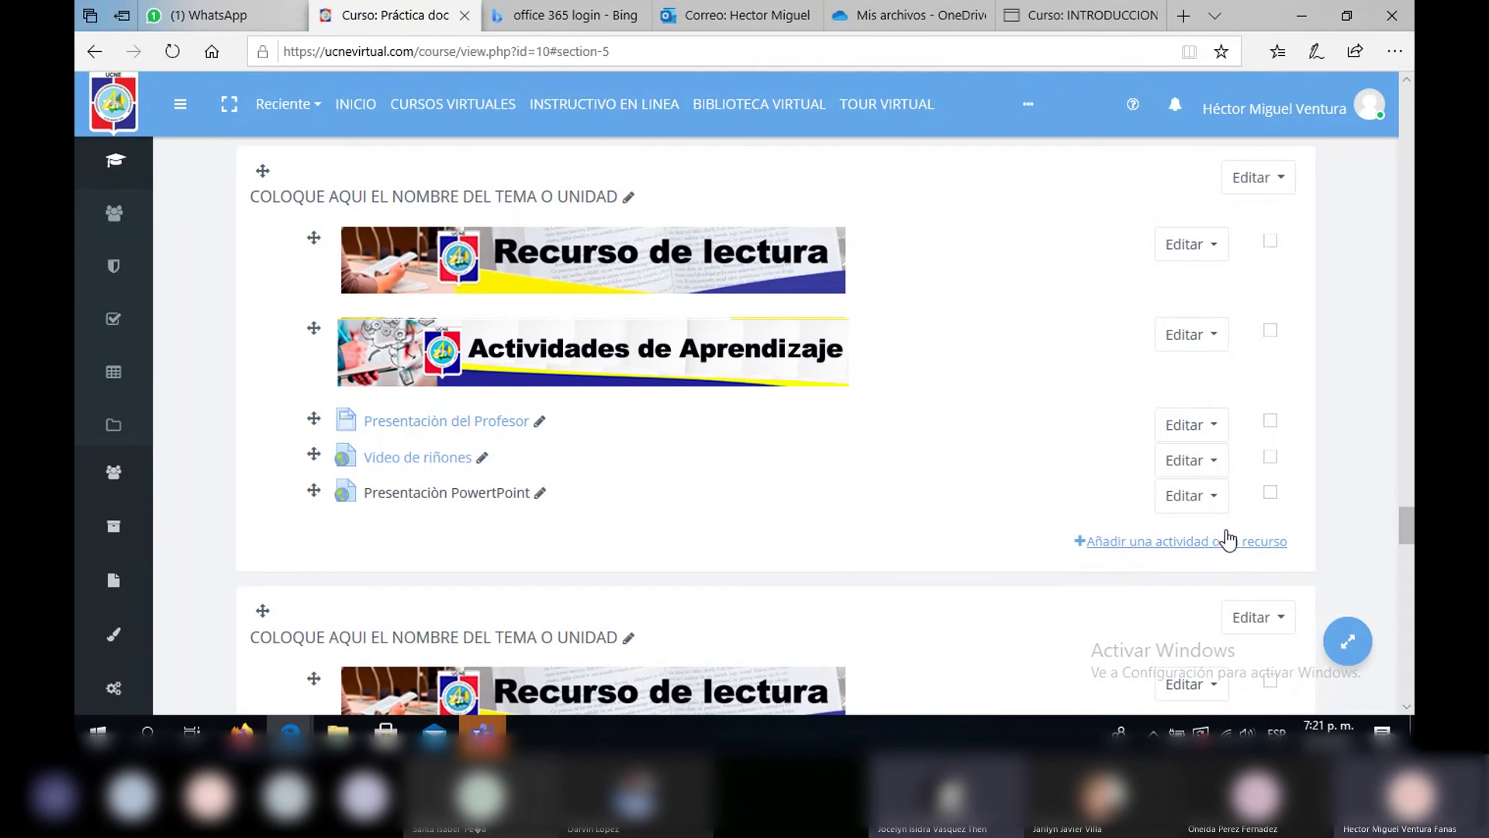
Add a new Archivo resource to the course section below the Presentaciòn PowertPoint resource
{"action": "left_click", "coordinate": [1138, 542]}
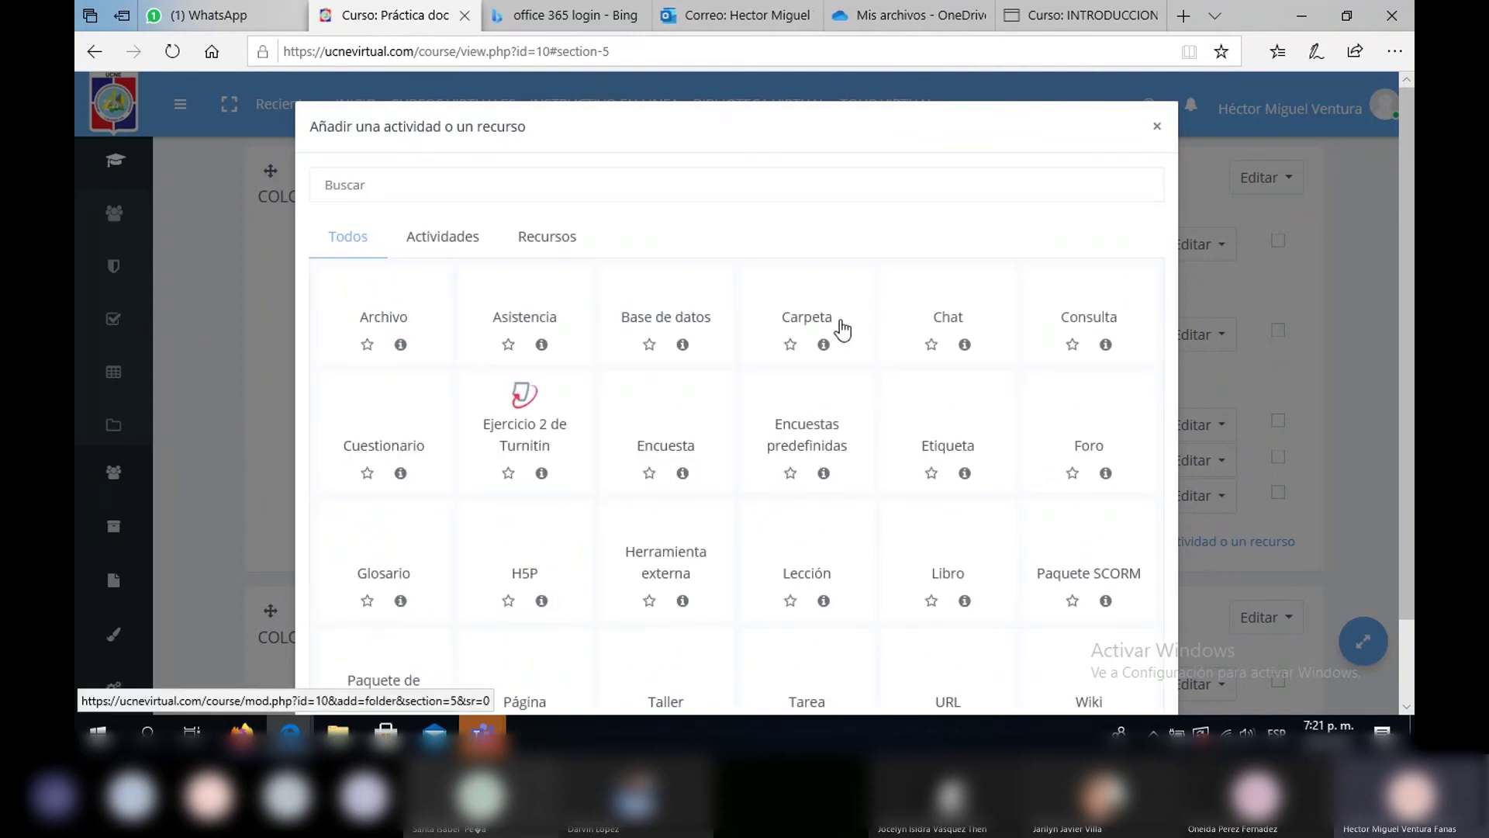
{"action": "left_click", "coordinate": [545, 237]}
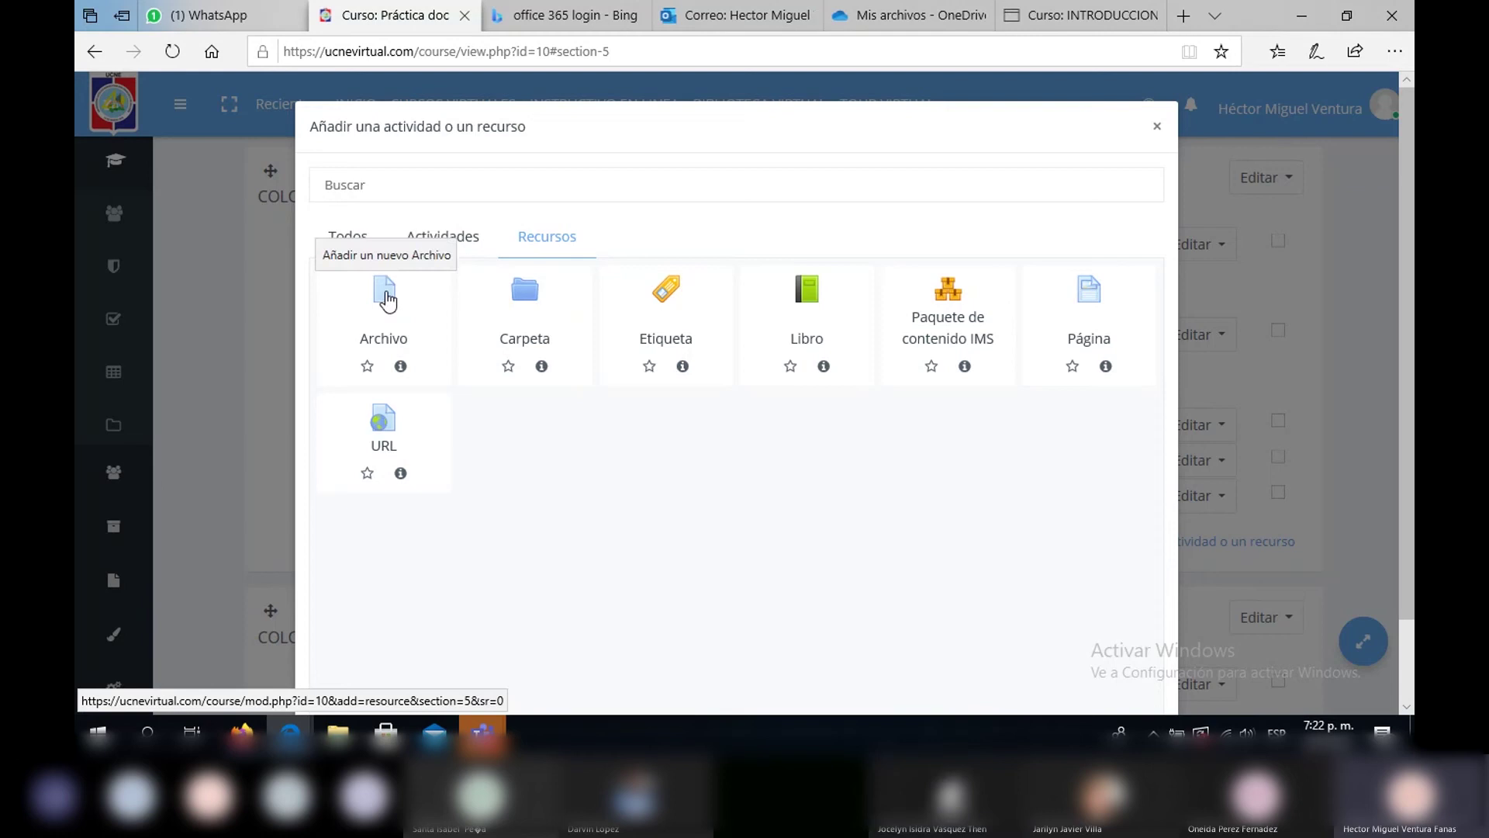
{"action": "left_click", "coordinate": [388, 301]}
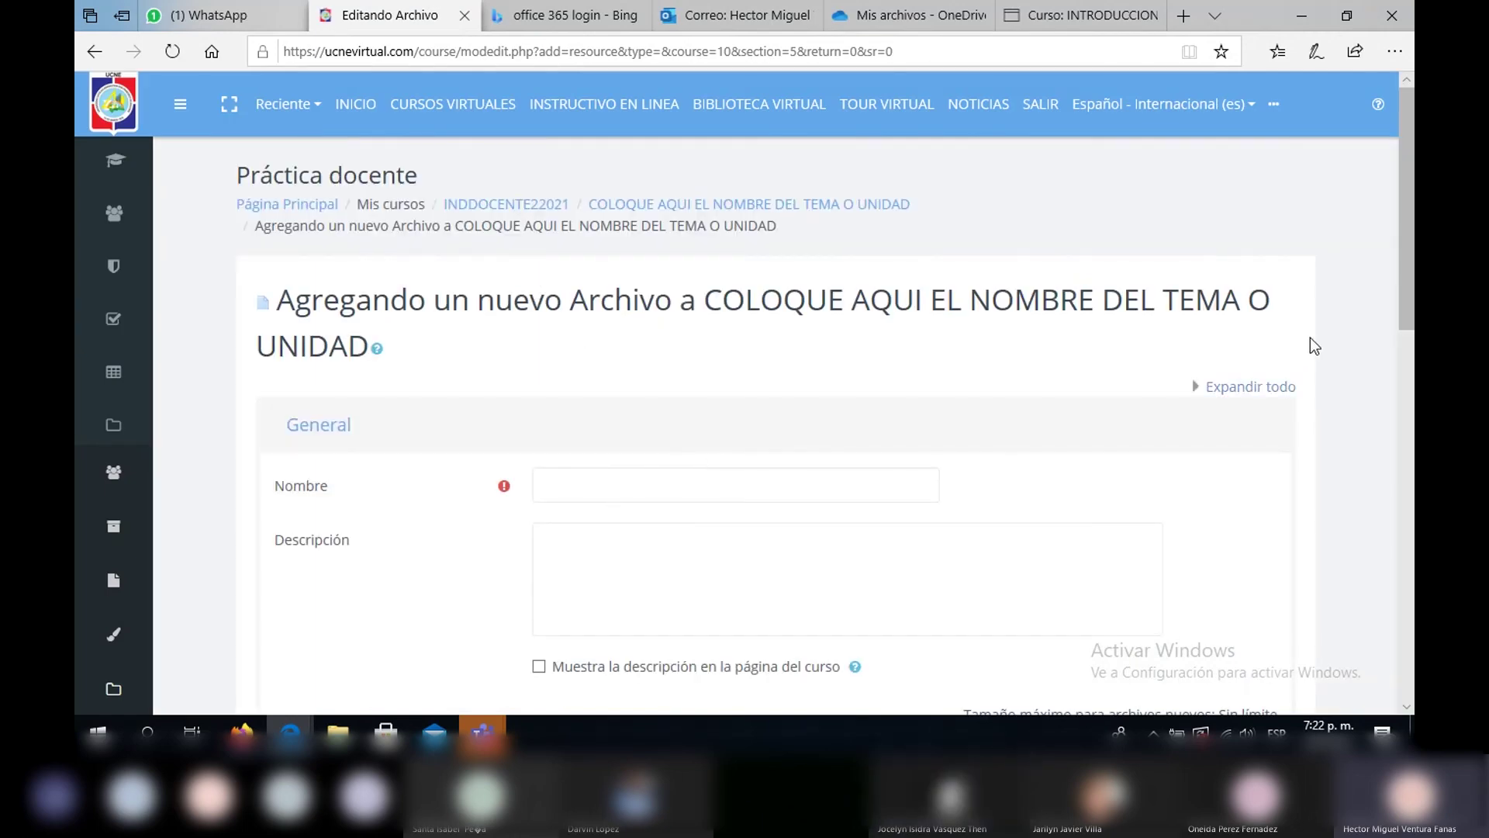
{"action": "scroll", "coordinate": [1411, 220], "scroll_direction": "down", "scroll_amount": 2}
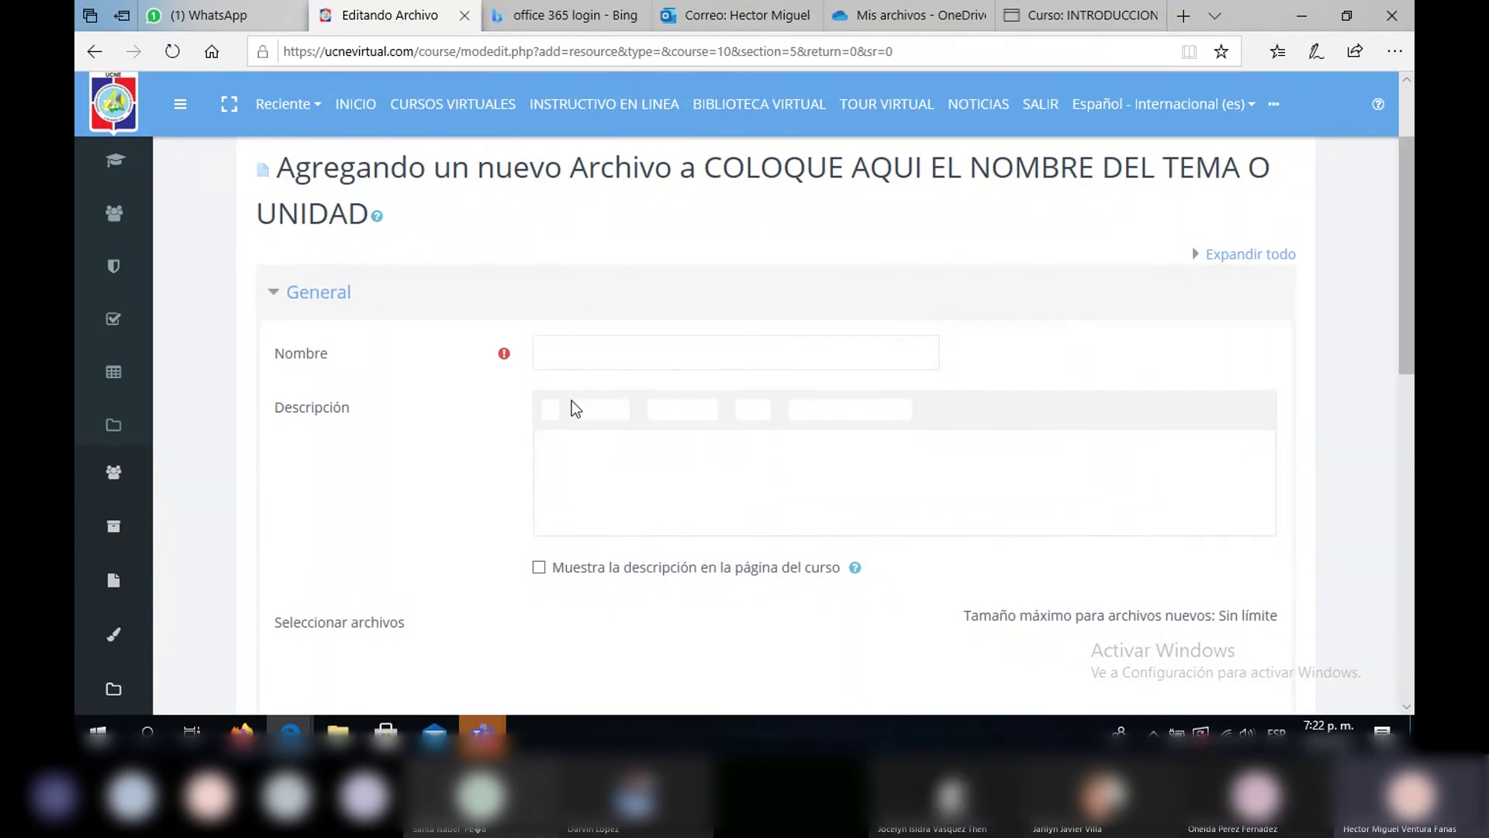
Name the new Archivo resource "Presentaciòn del profesor" and copy that name
{"action": "left_click", "coordinate": [592, 355]}
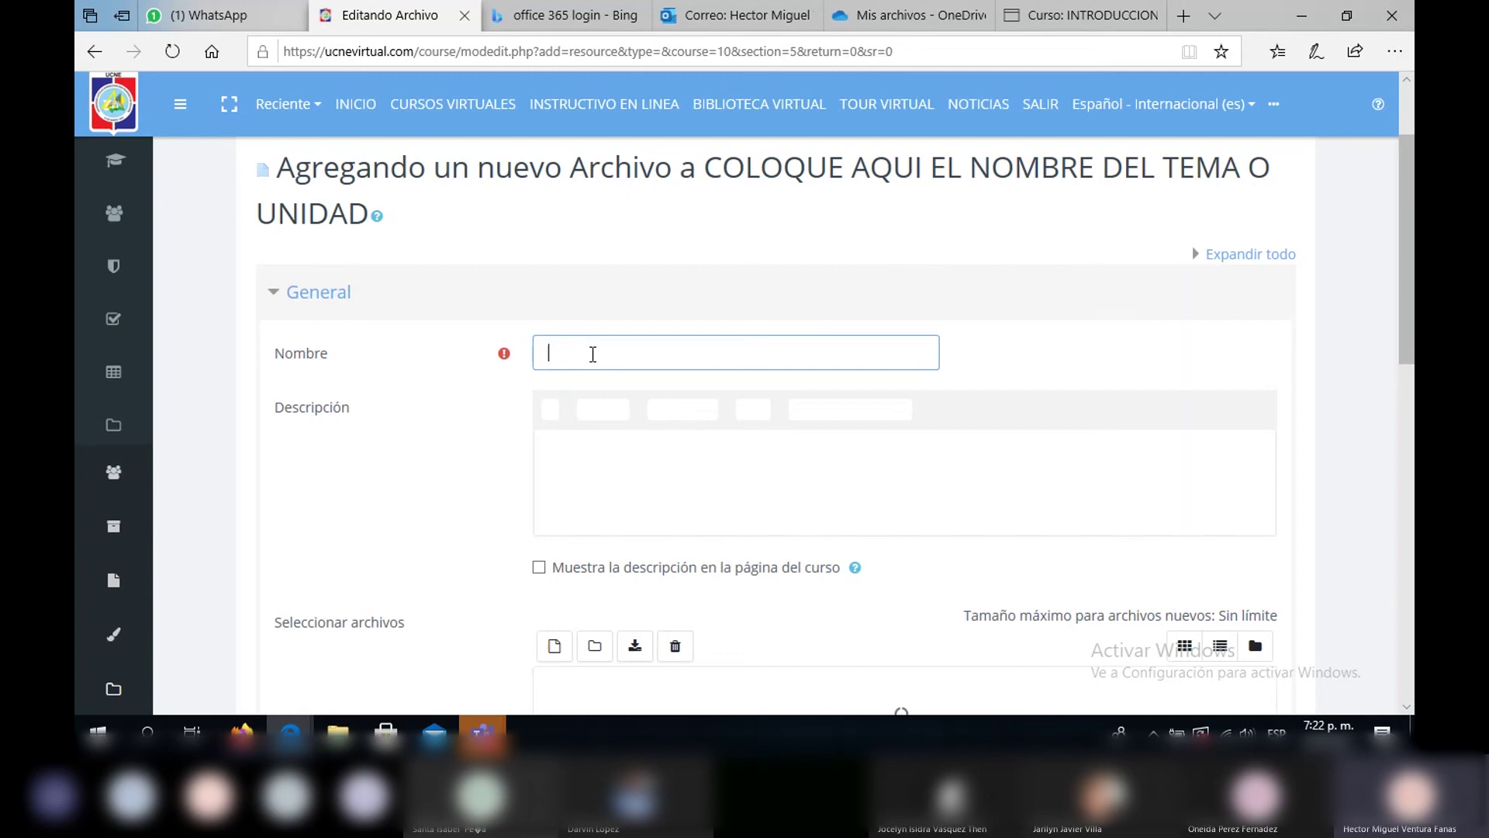
{"action": "type", "text": "Pre"}
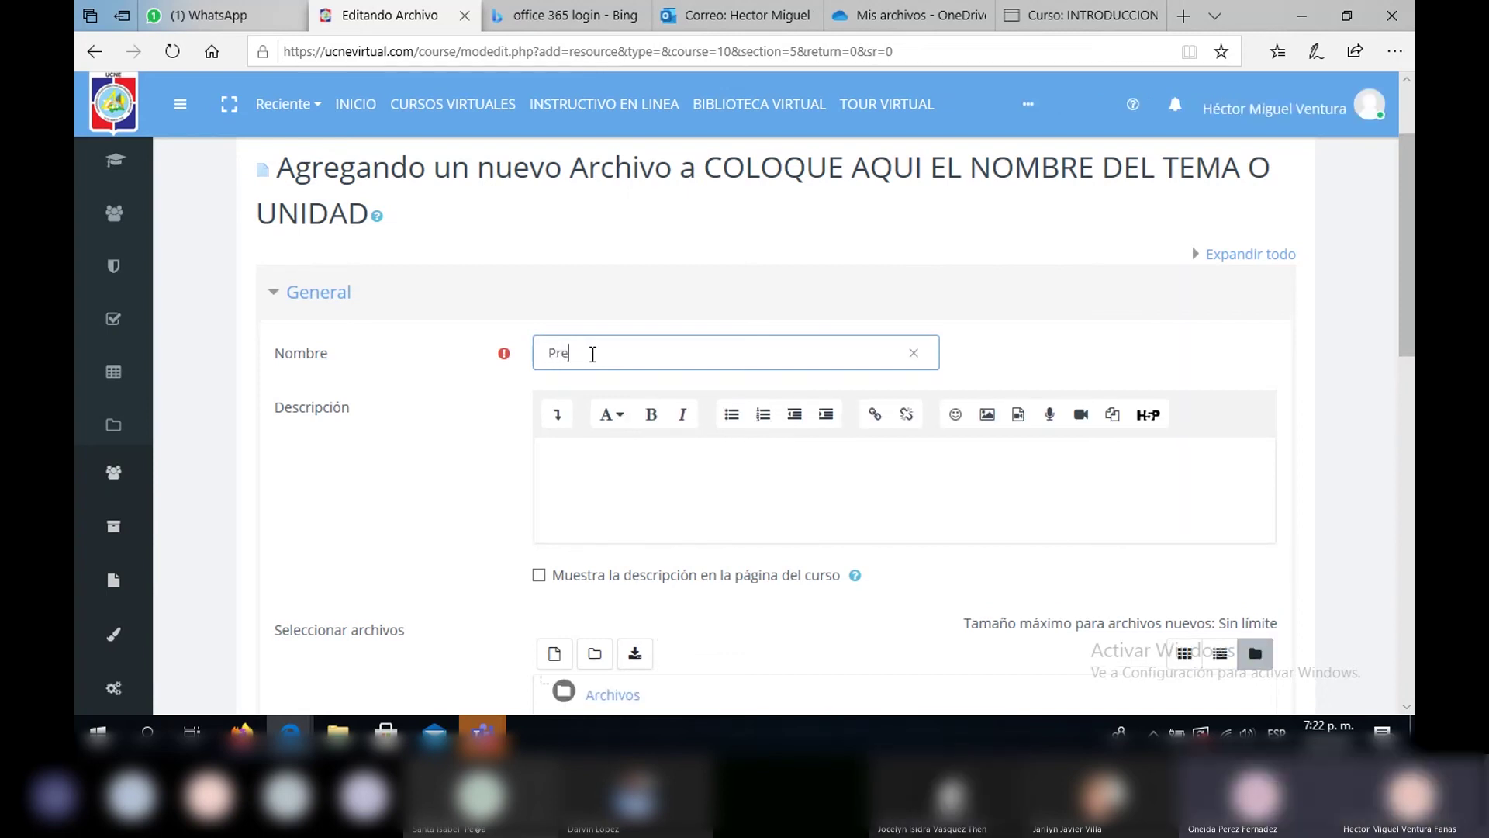
{"action": "type", "text": "sentaci"}
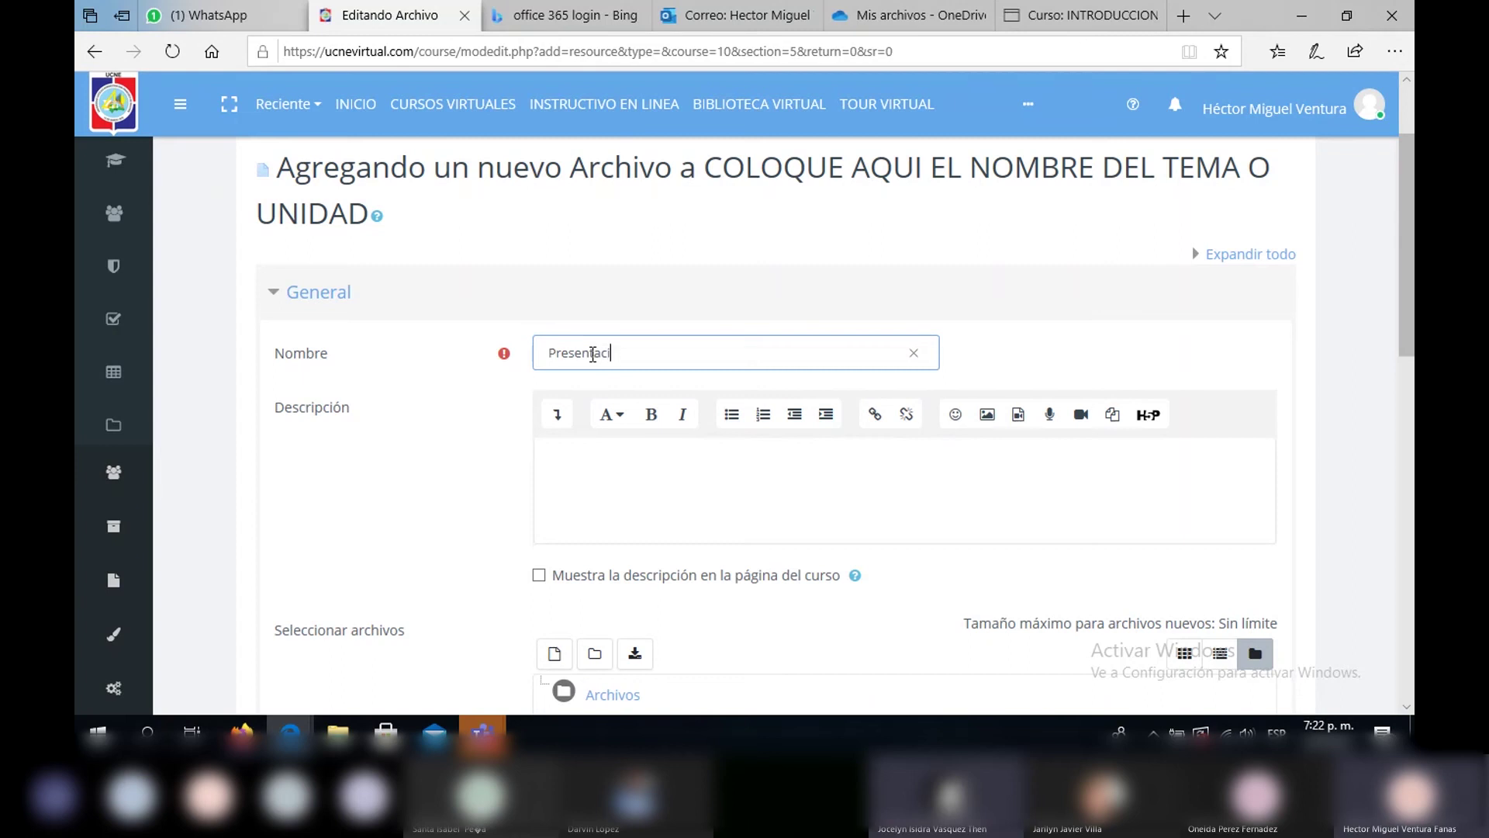
{"action": "type", "text": "oò"}
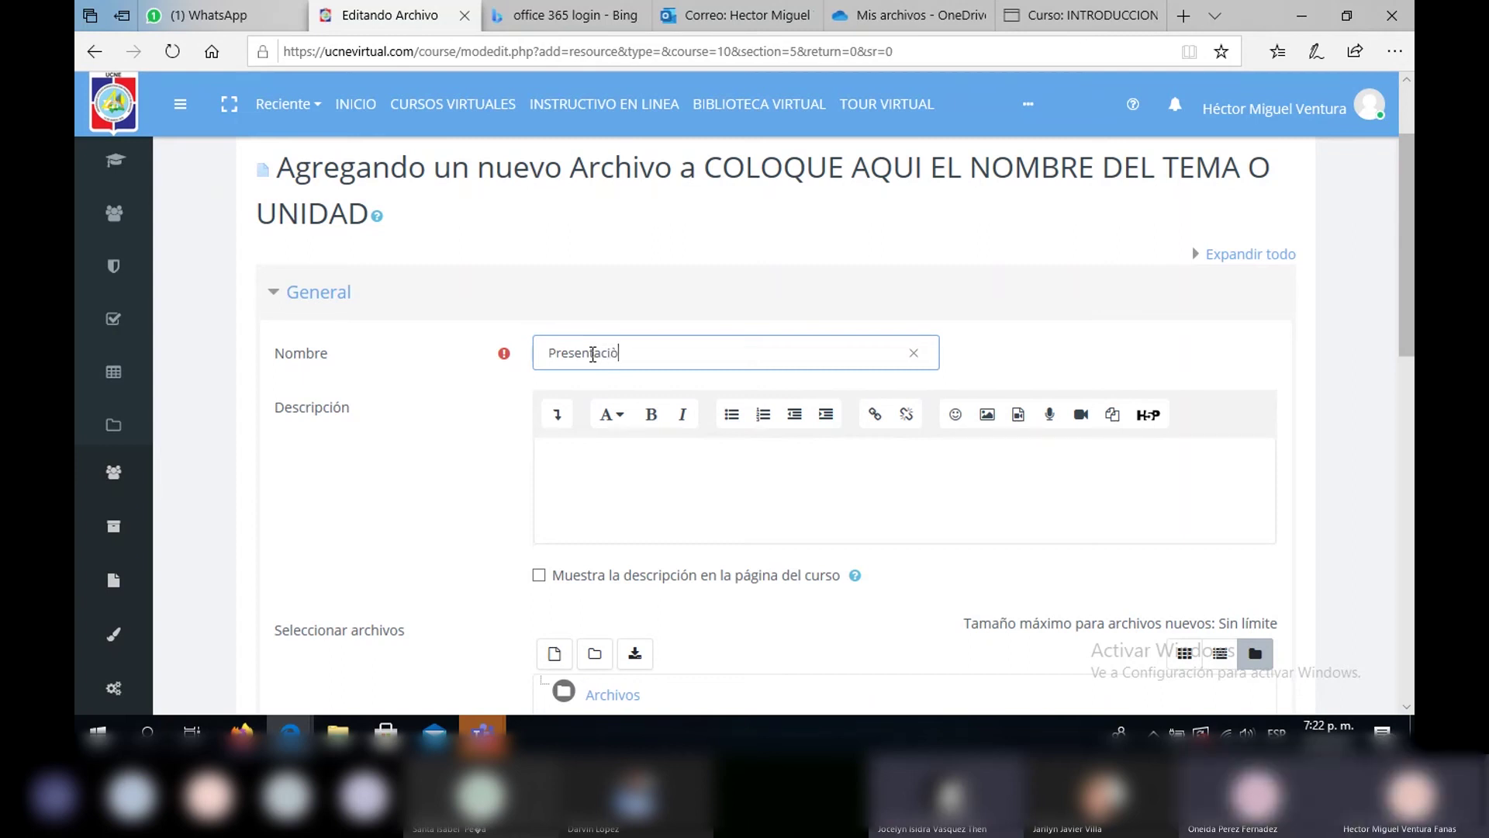
{"action": "type", "text": "n"}
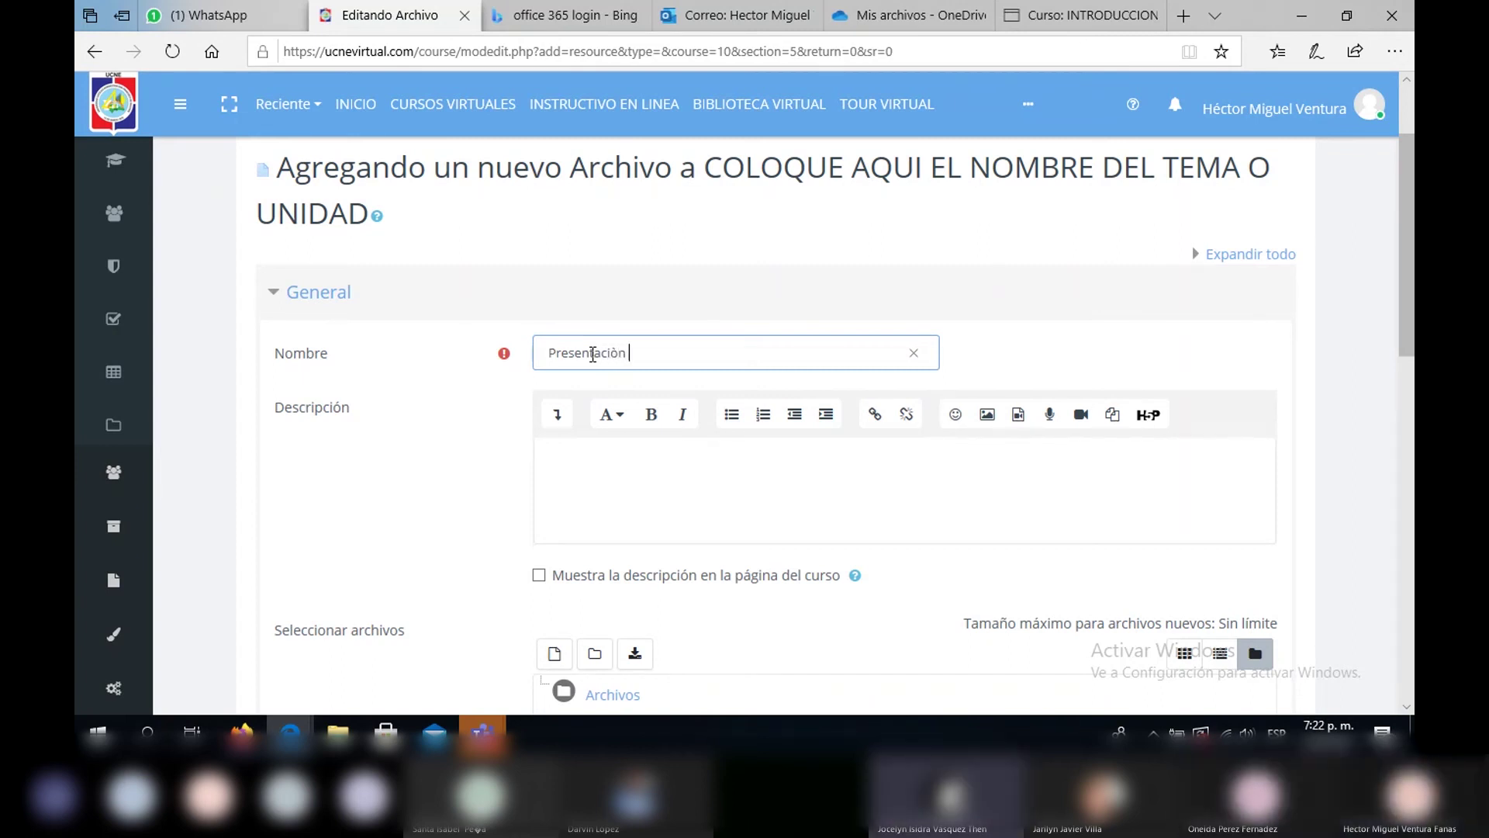
{"action": "type", "text": " del profesor"}
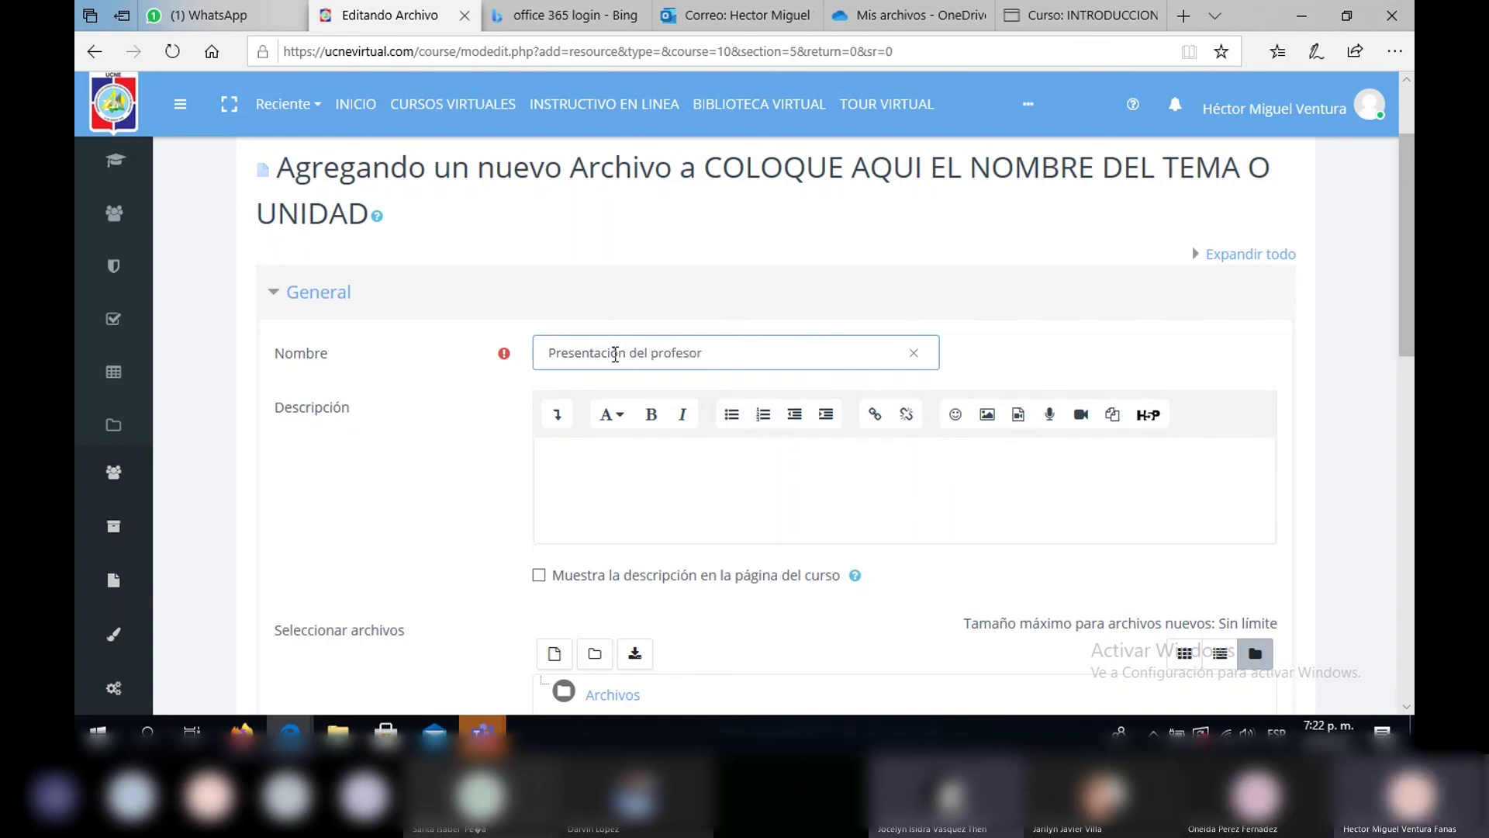
{"action": "left_click_drag", "start_coordinate": [705, 352], "coordinate": [528, 358]}
{"action": "key", "text": "ctrl+c"}
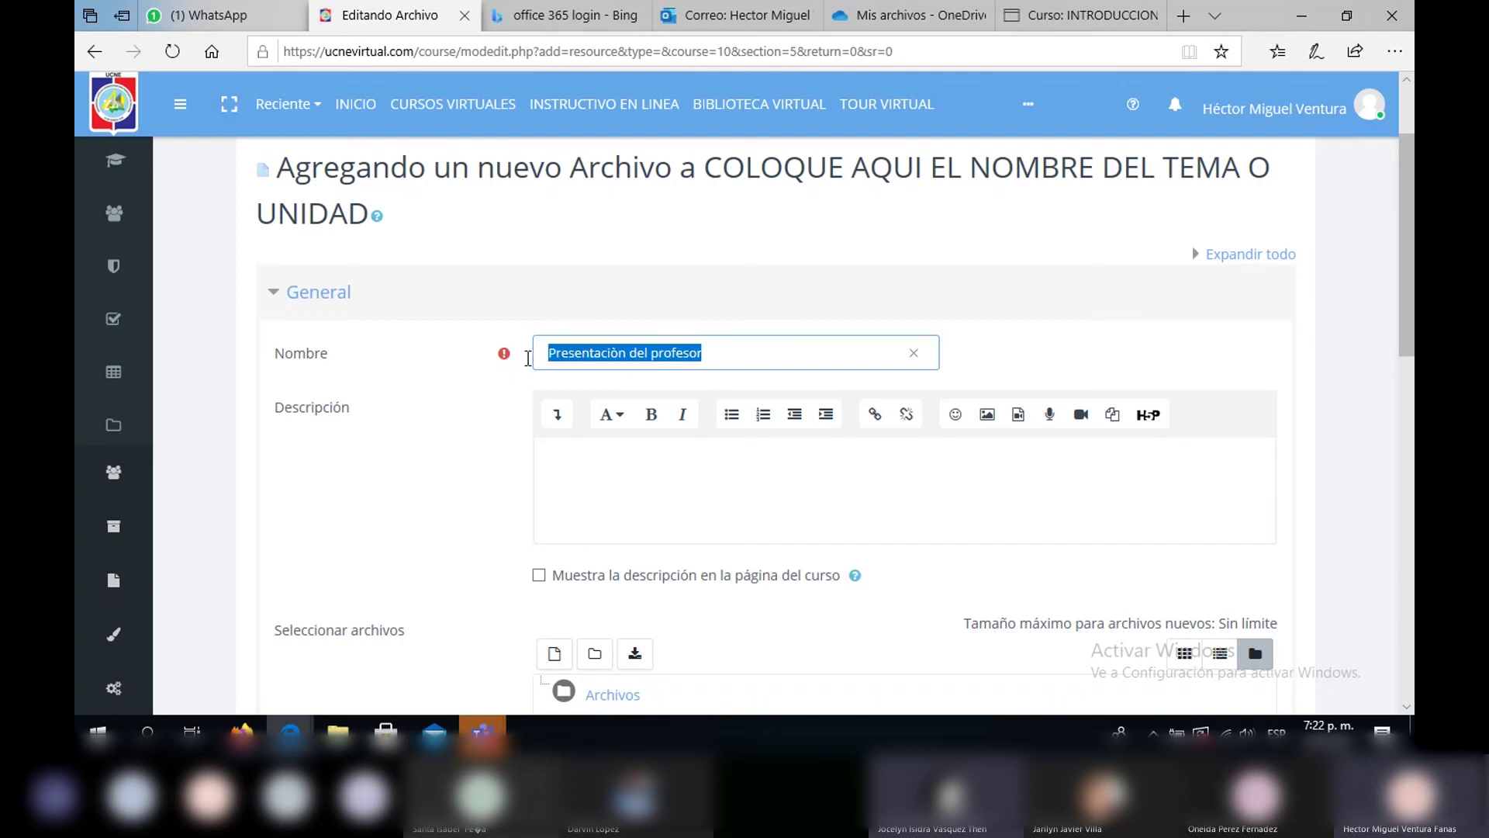
Paste the copied name as the Archivo resource's description and open the file picker to upload a file
{"action": "left_click", "coordinate": [579, 498]}
{"action": "key", "text": "ctrl+v"}
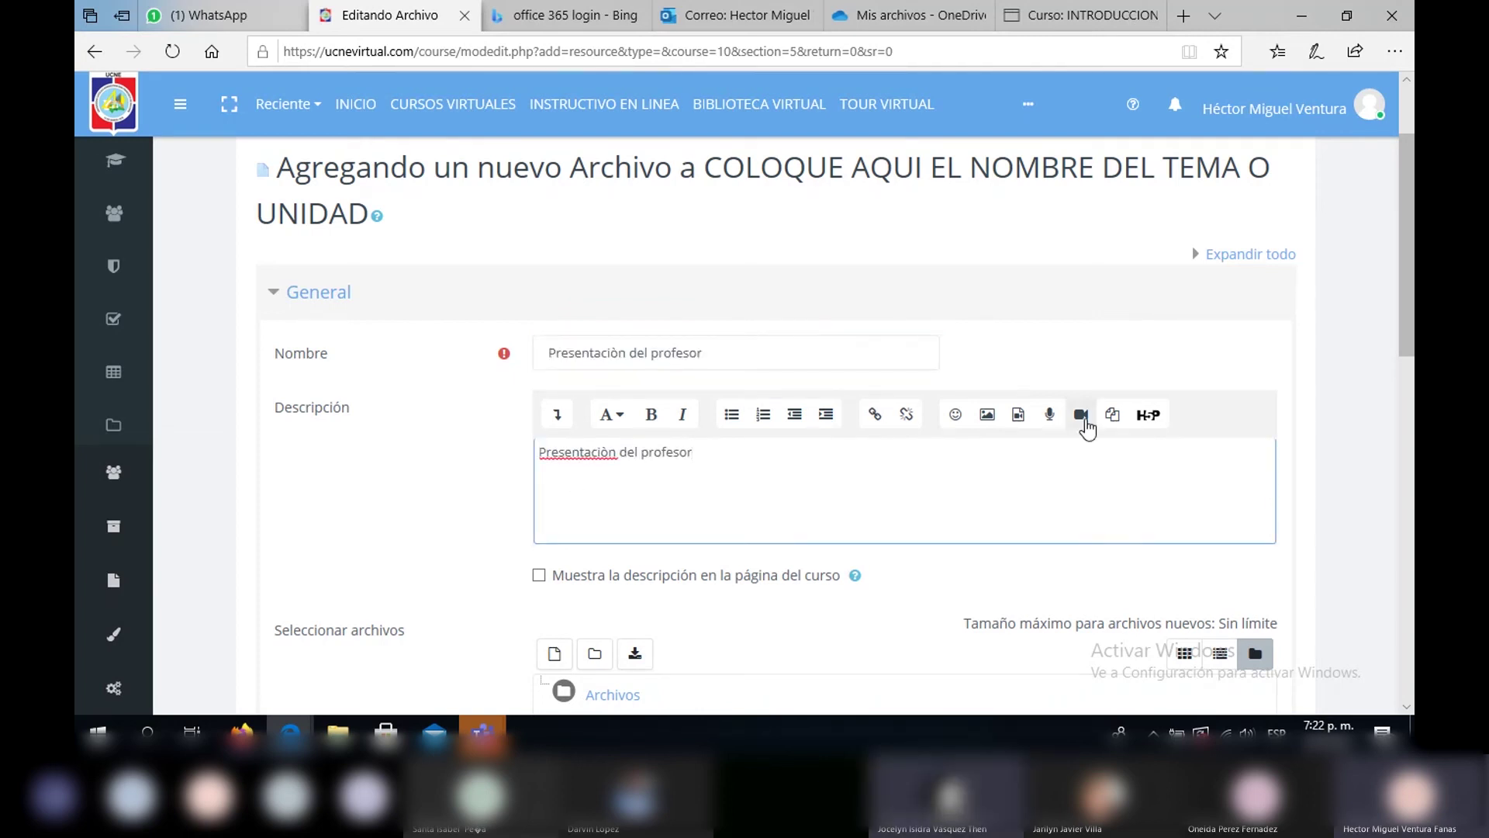
{"action": "left_click_drag", "start_coordinate": [1409, 283], "coordinate": [1393, 385]}
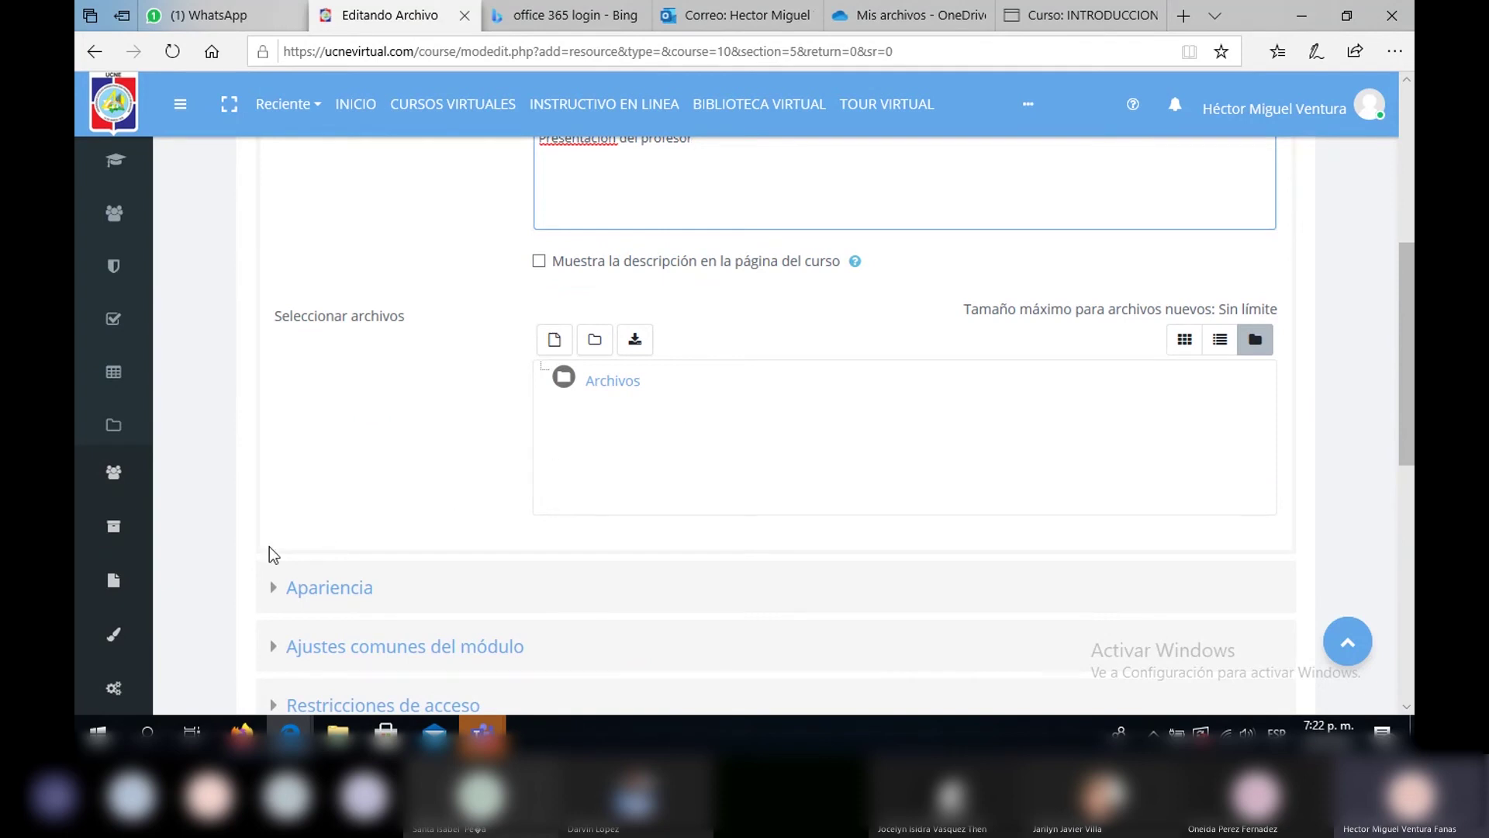
{"action": "left_click", "coordinate": [1184, 342]}
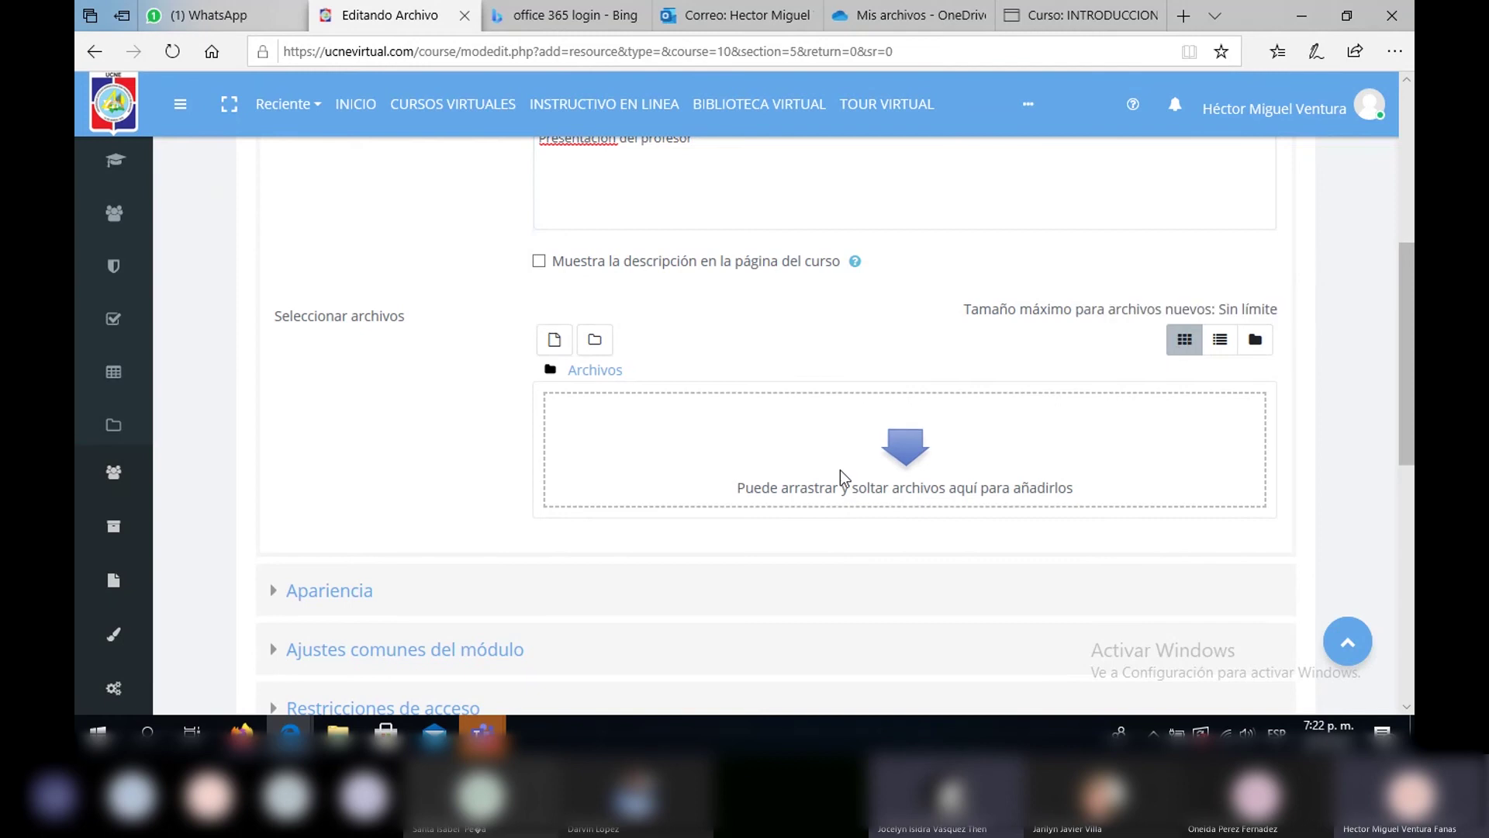
{"action": "left_click", "coordinate": [555, 342]}
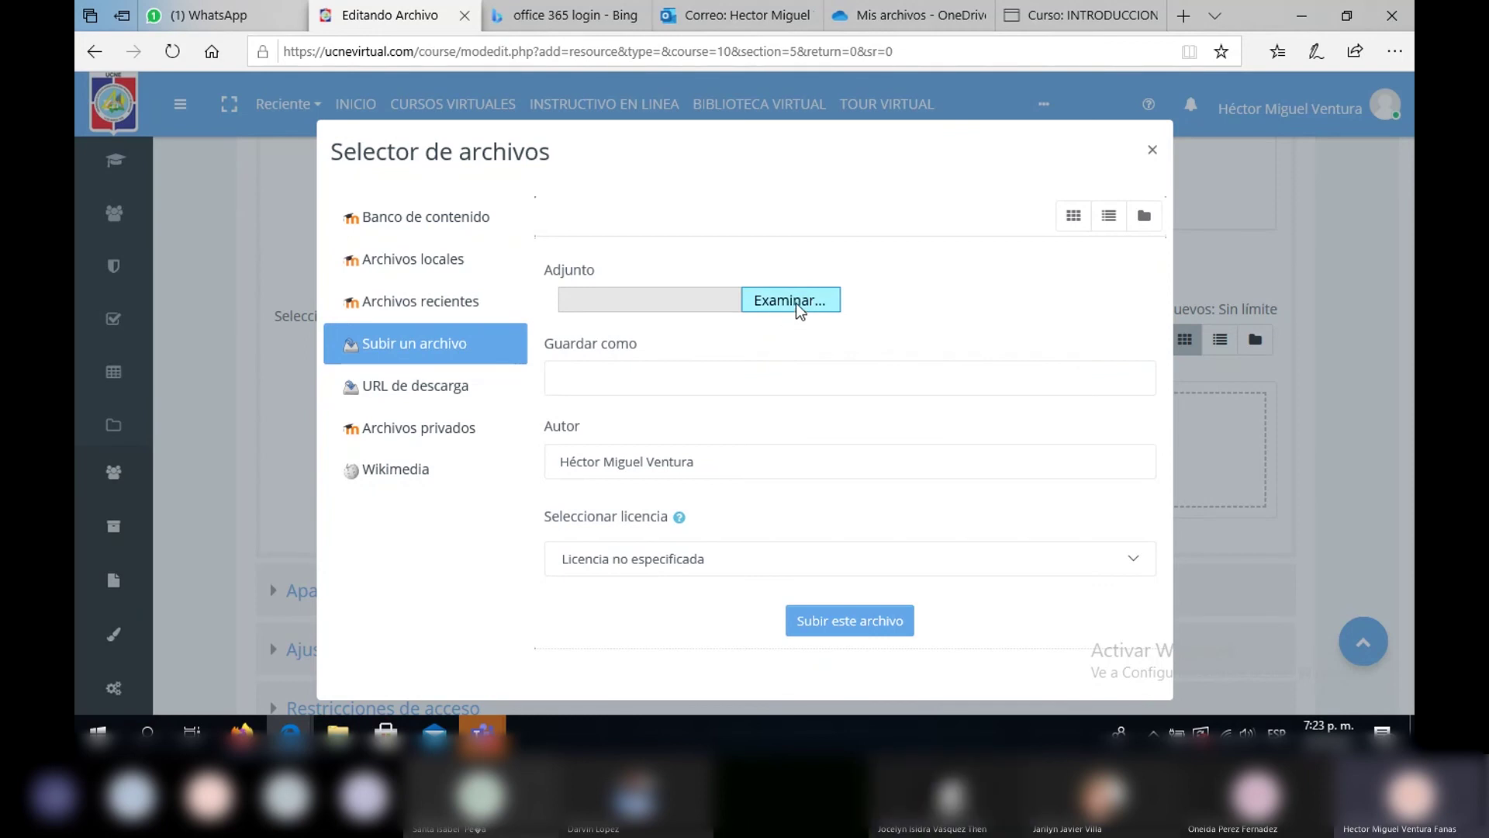
Switch to OneDrive, dismiss the copied-link notice, and download and save Presentación.pptx
{"action": "left_click", "coordinate": [1084, 14]}
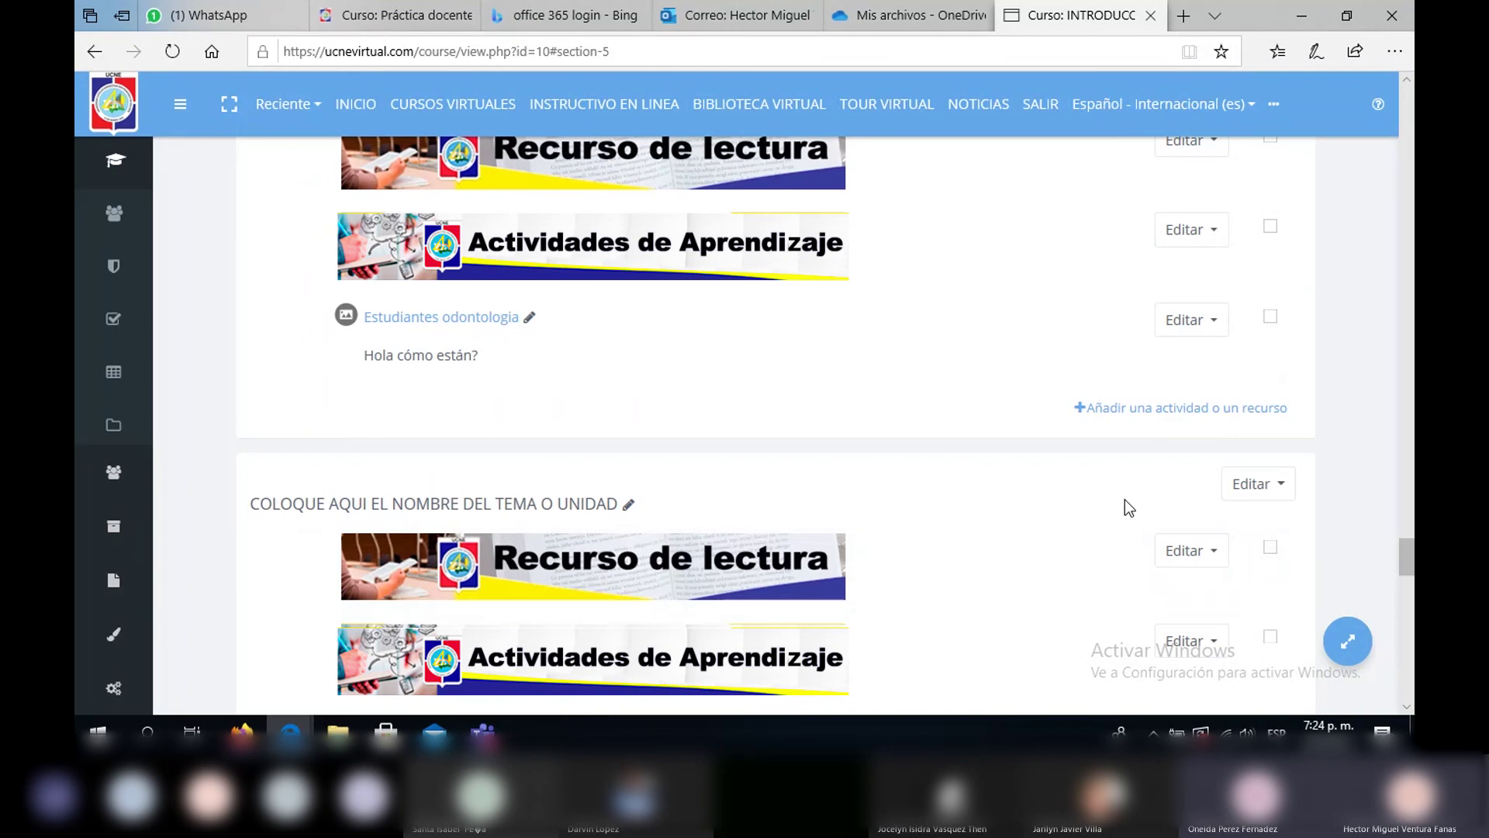
{"action": "mouse_move", "coordinate": [1404, 547]}
{"action": "left_mouse_down"}
{"action": "mouse_move", "coordinate": [1405, 565]}
{"action": "mouse_move", "coordinate": [1404, 521]}
{"action": "left_mouse_up"}
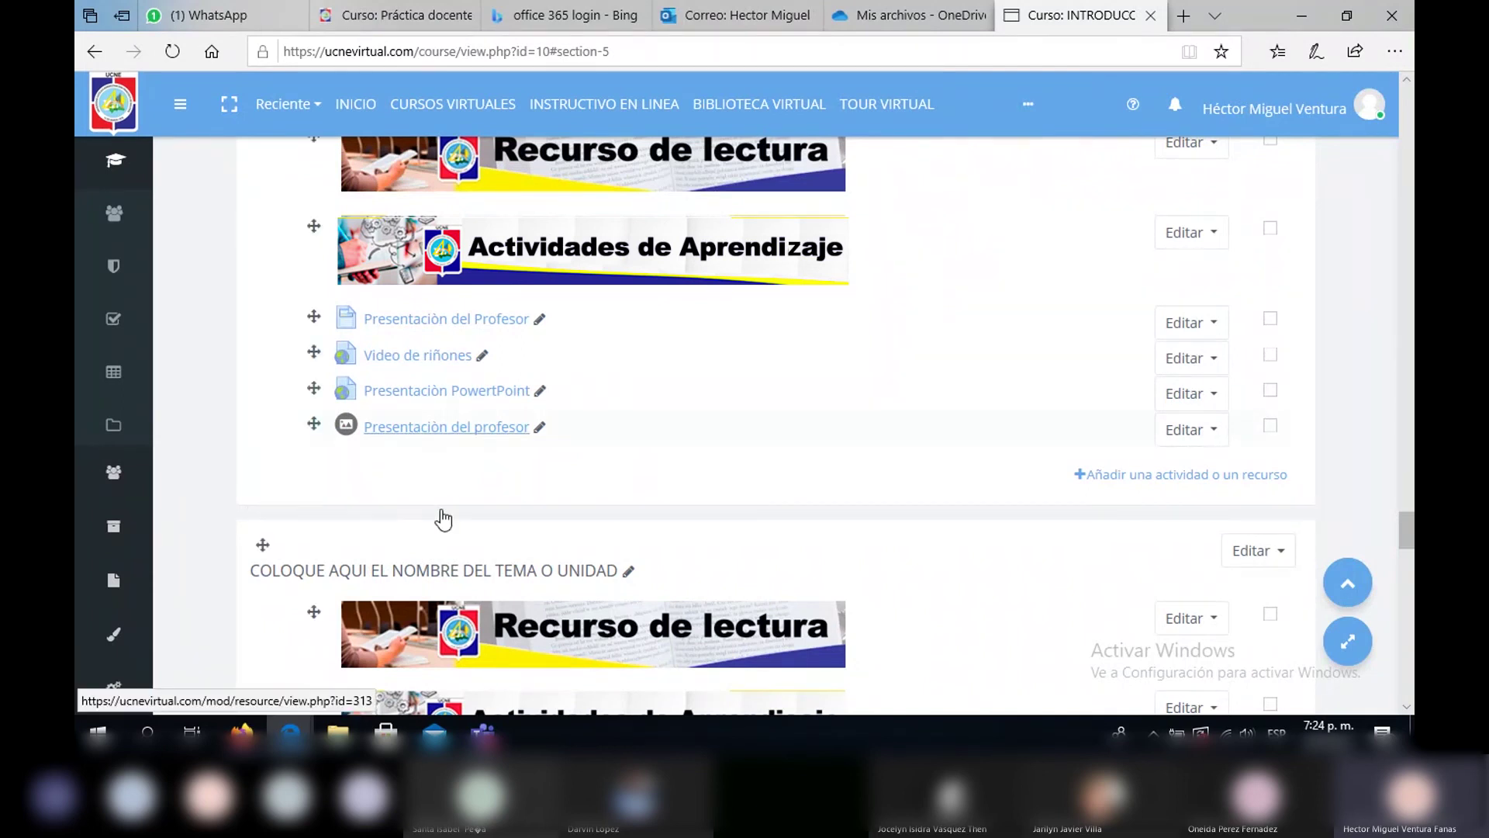
{"action": "left_click", "coordinate": [887, 14]}
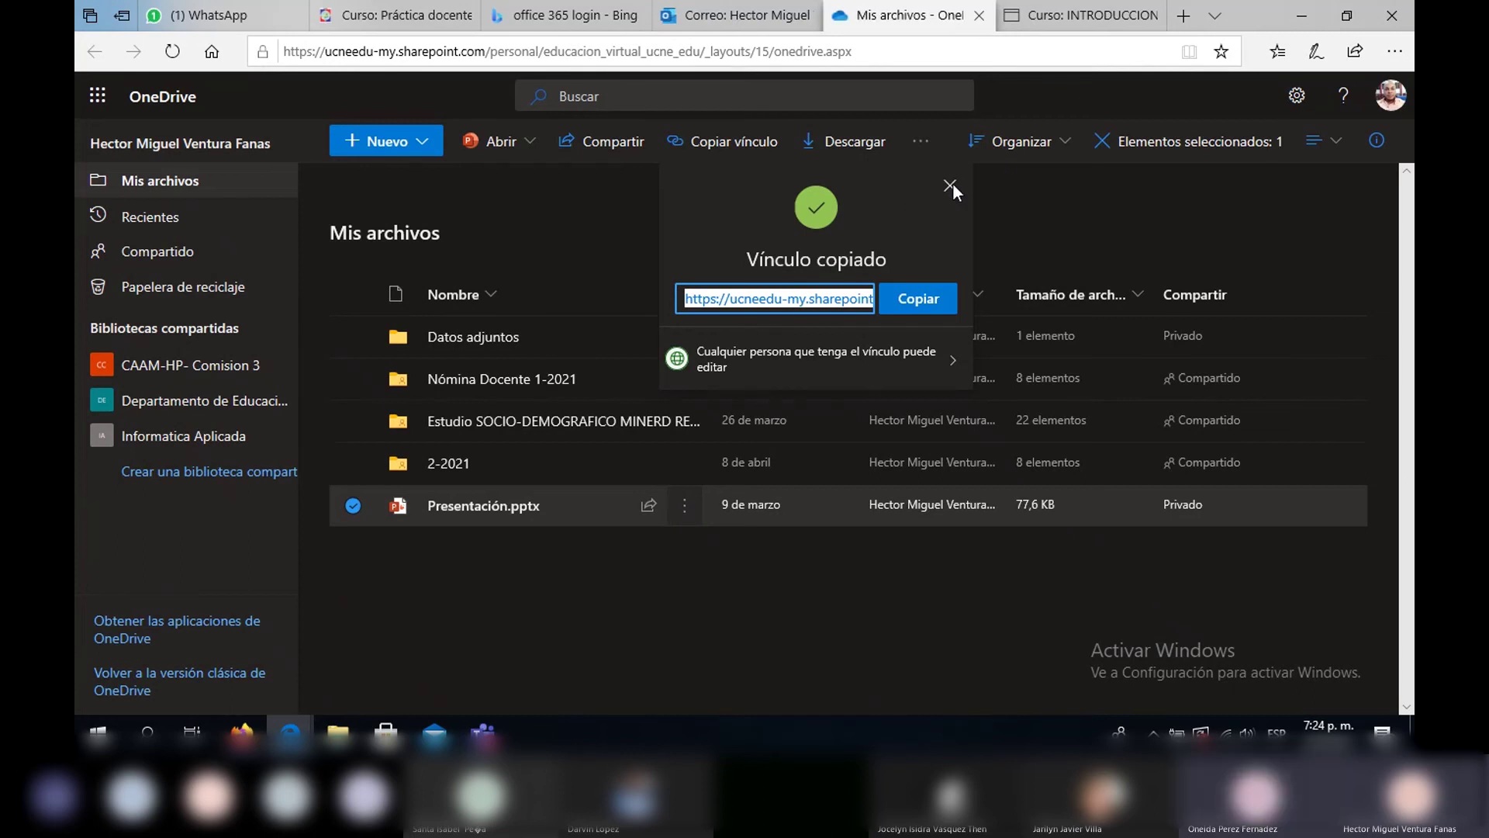
{"action": "left_click", "coordinate": [949, 186]}
{"action": "left_click", "coordinate": [684, 505]}
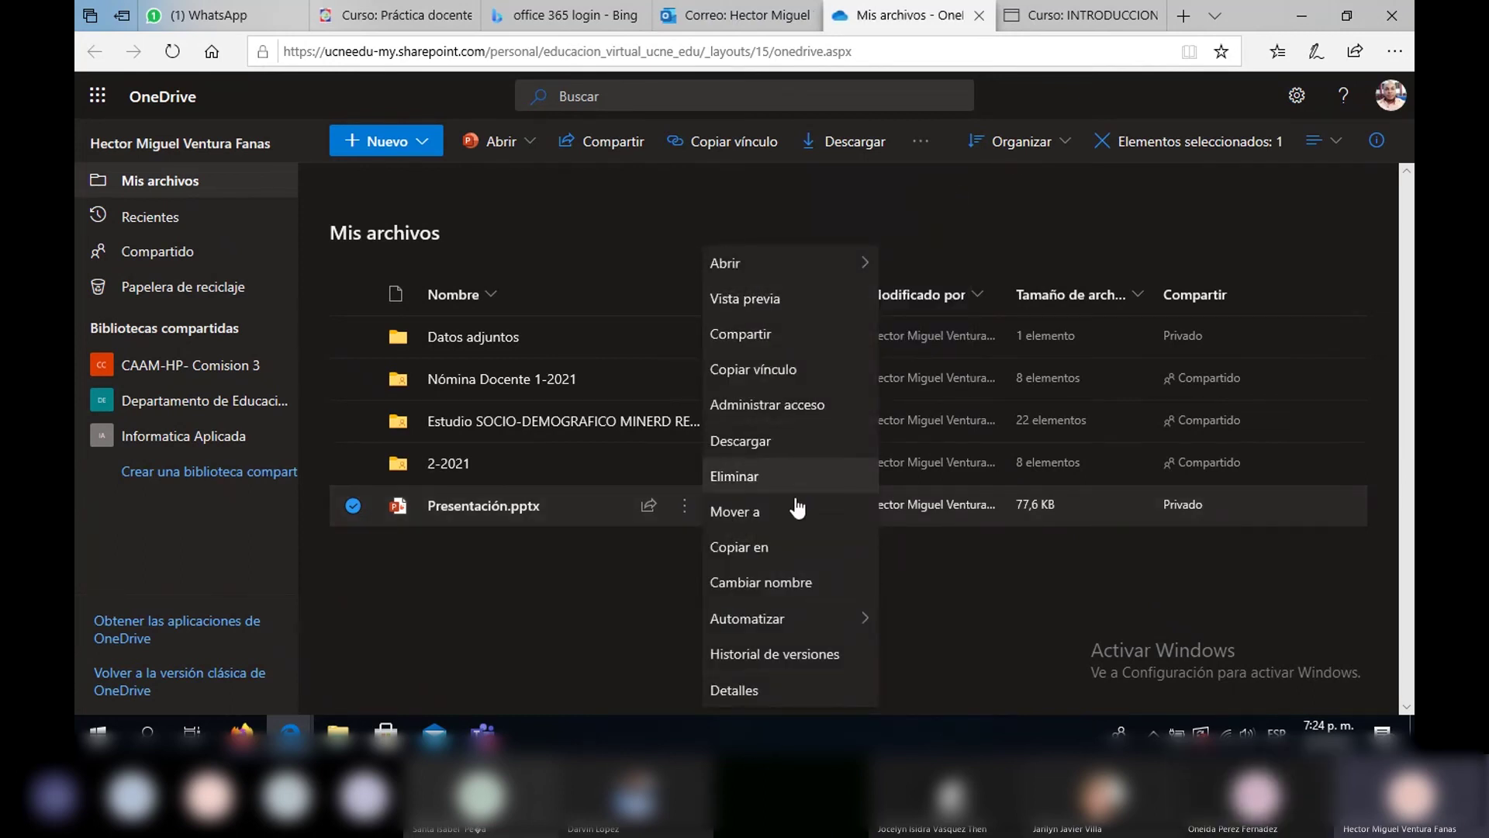
{"action": "left_click", "coordinate": [786, 452]}
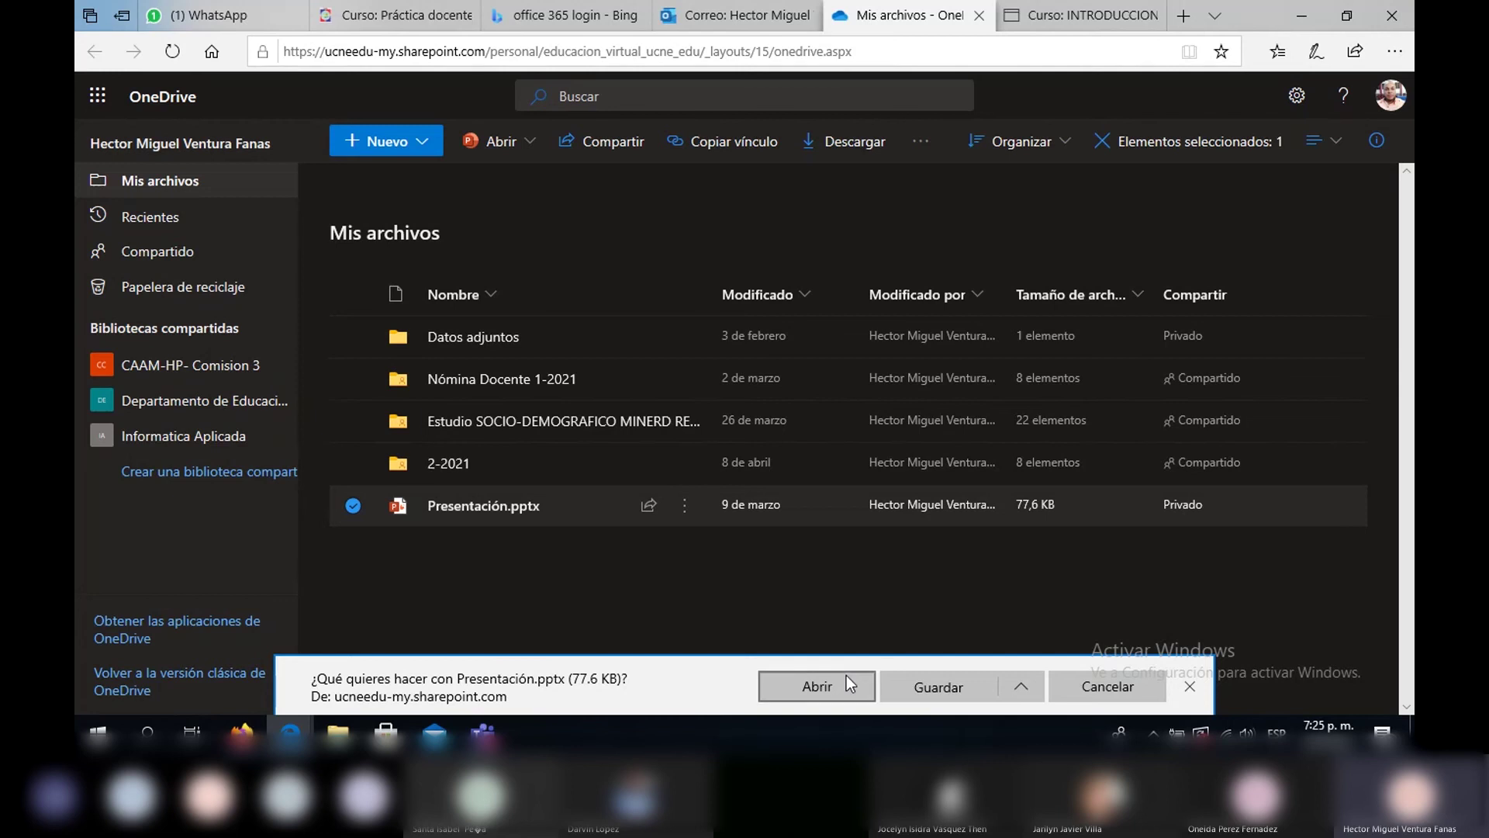
{"action": "left_click", "coordinate": [907, 686]}
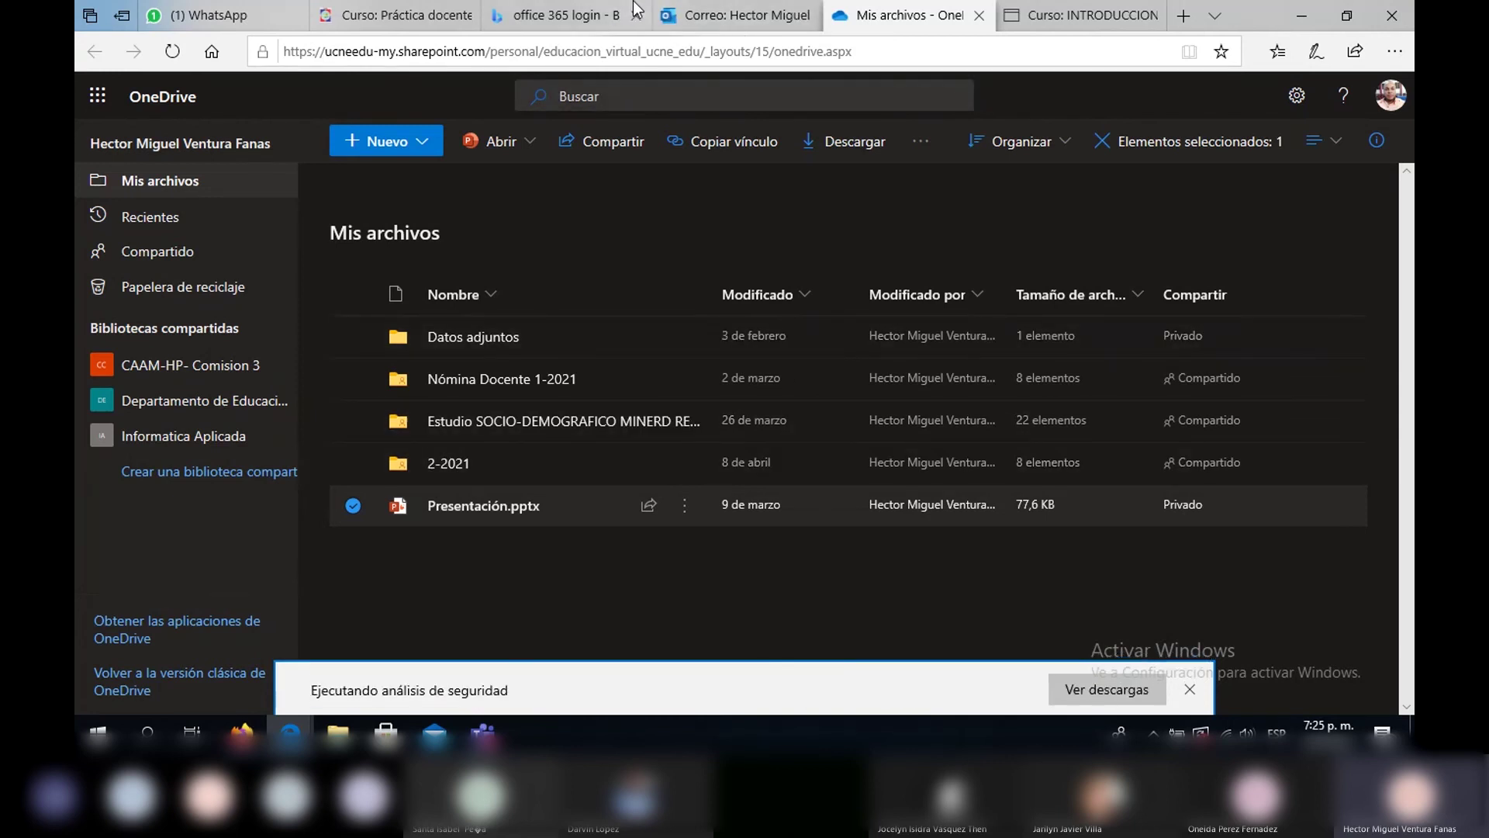
Return to the course, open the Presentaciòn del profesor file resource, and open its settings for editing
{"action": "left_click", "coordinate": [431, 14]}
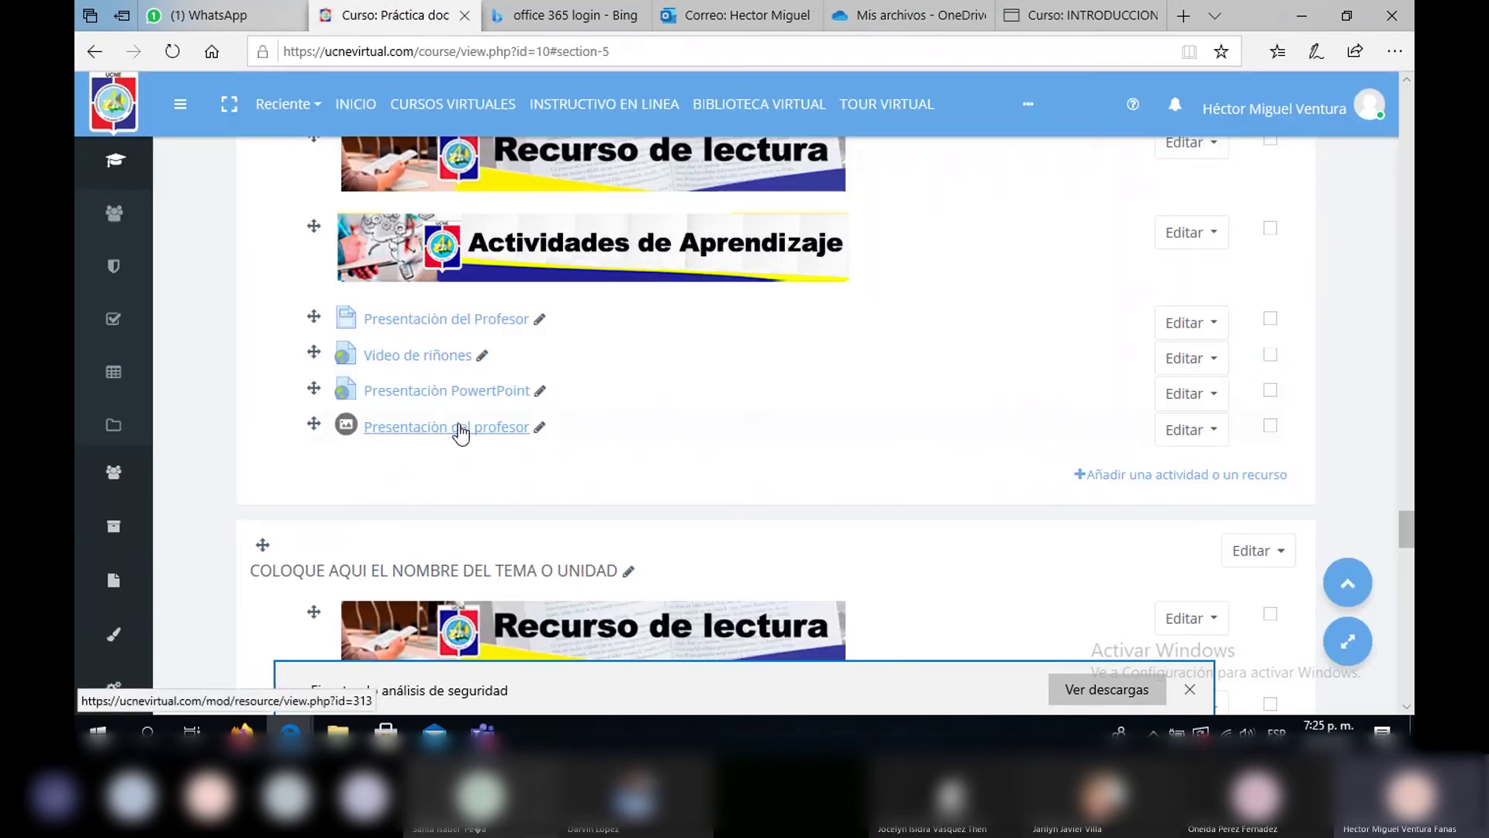
{"action": "left_click", "coordinate": [460, 429]}
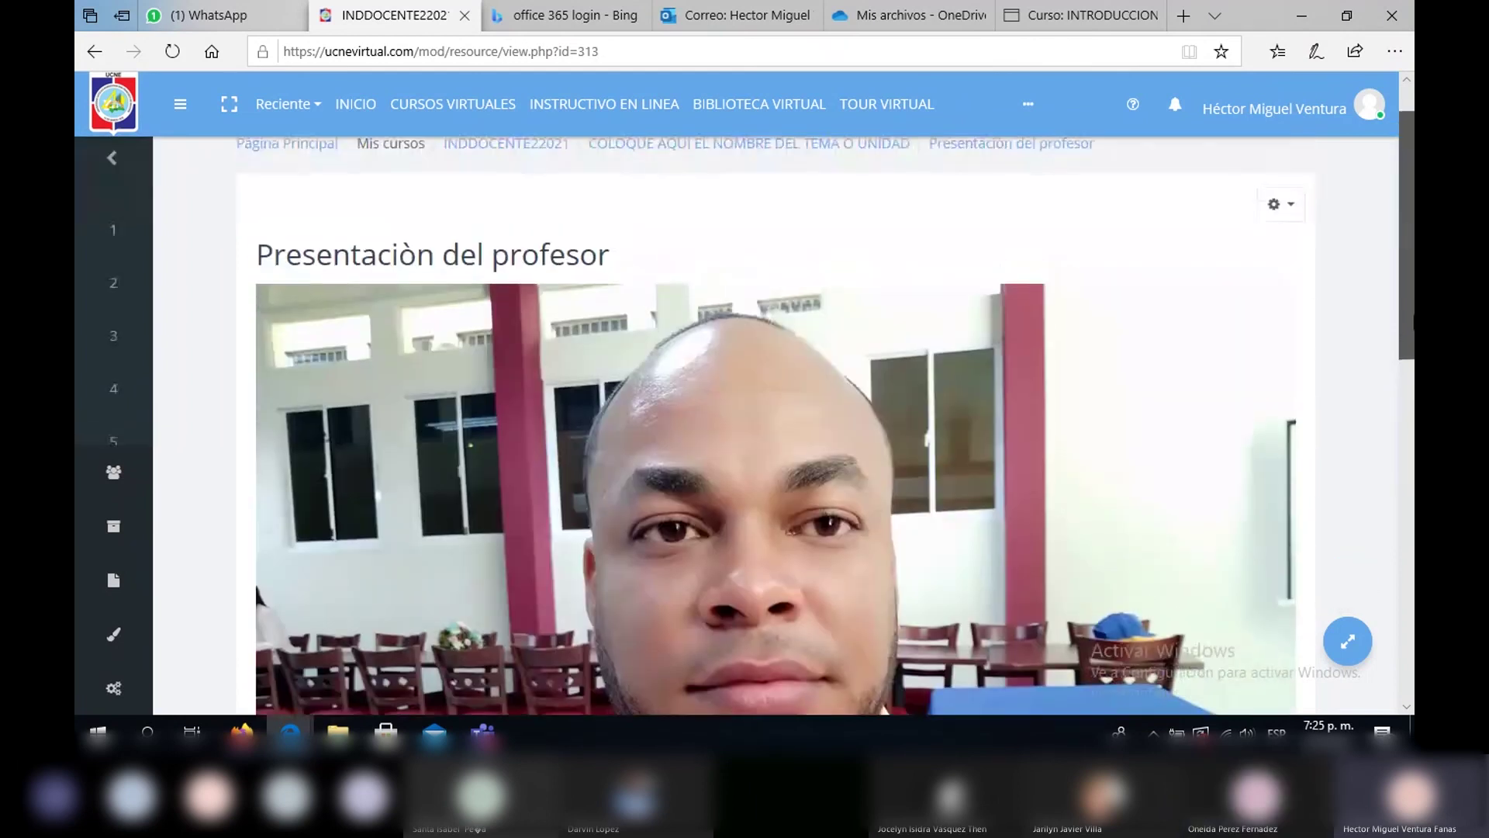
{"action": "left_click_drag", "start_coordinate": [1411, 354], "coordinate": [1412, 277]}
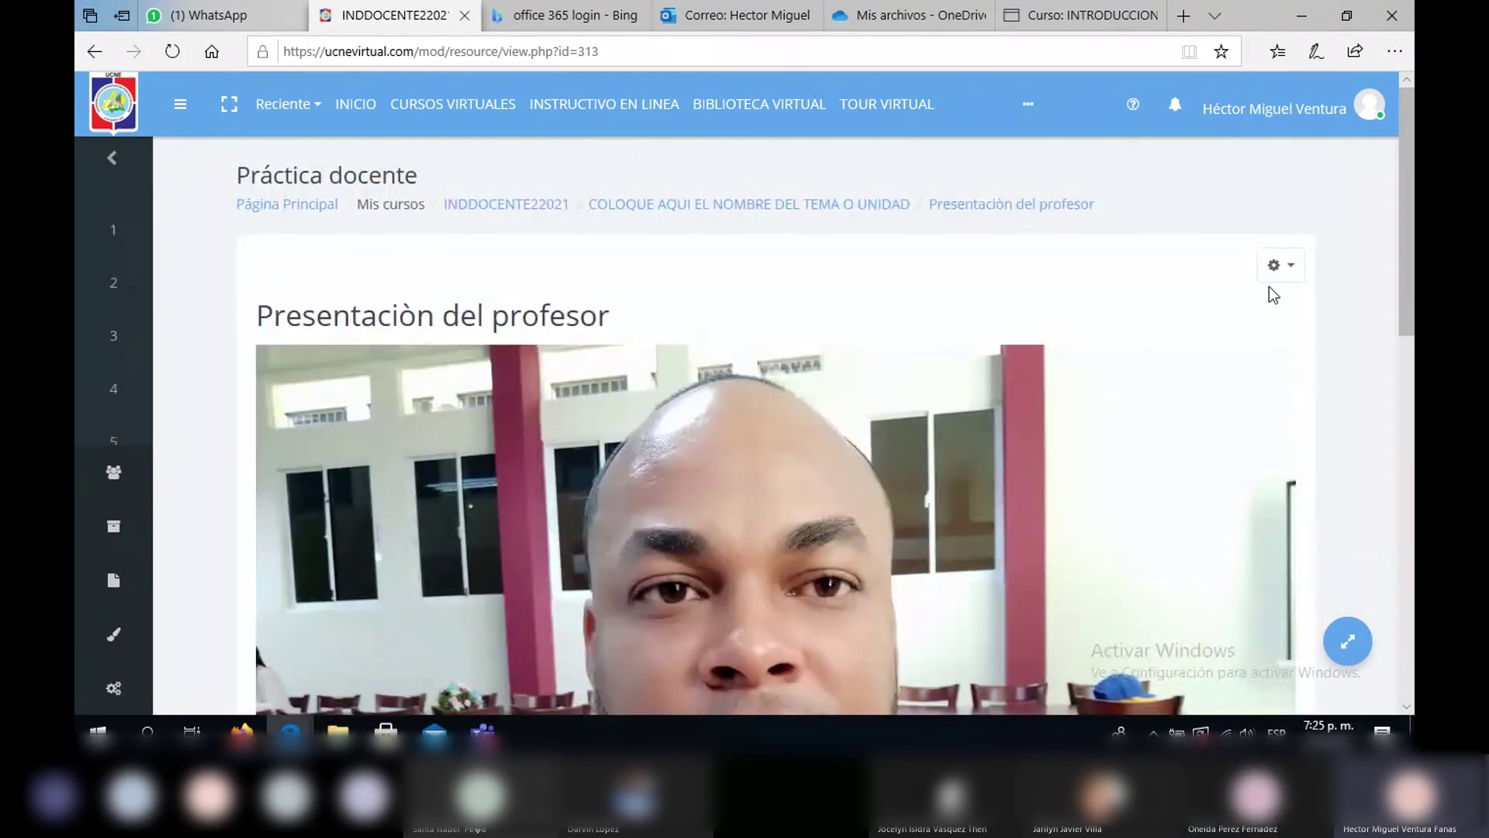
{"action": "left_click", "coordinate": [1295, 273]}
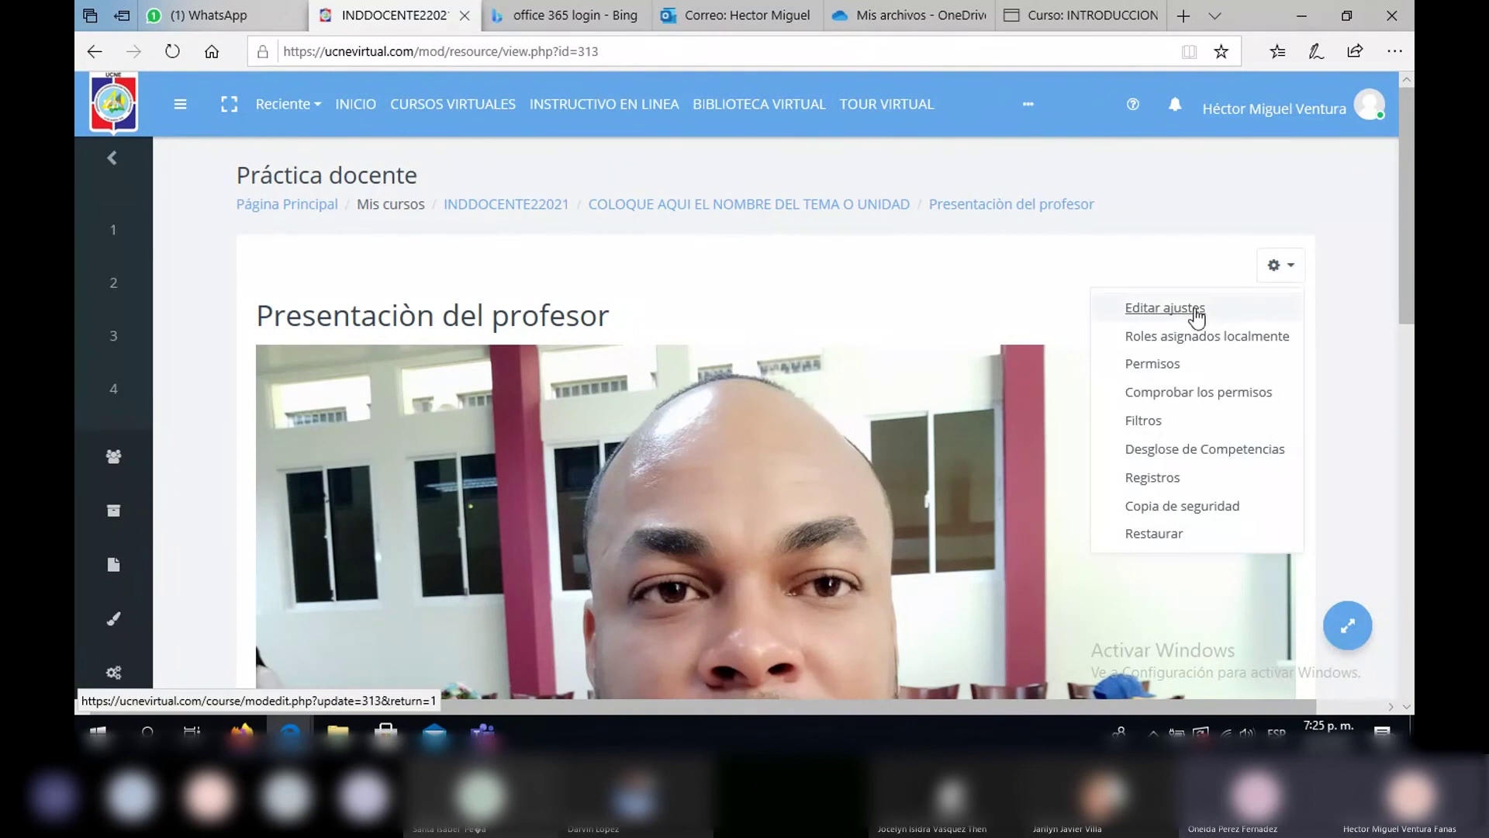
{"action": "left_click", "coordinate": [1198, 310]}
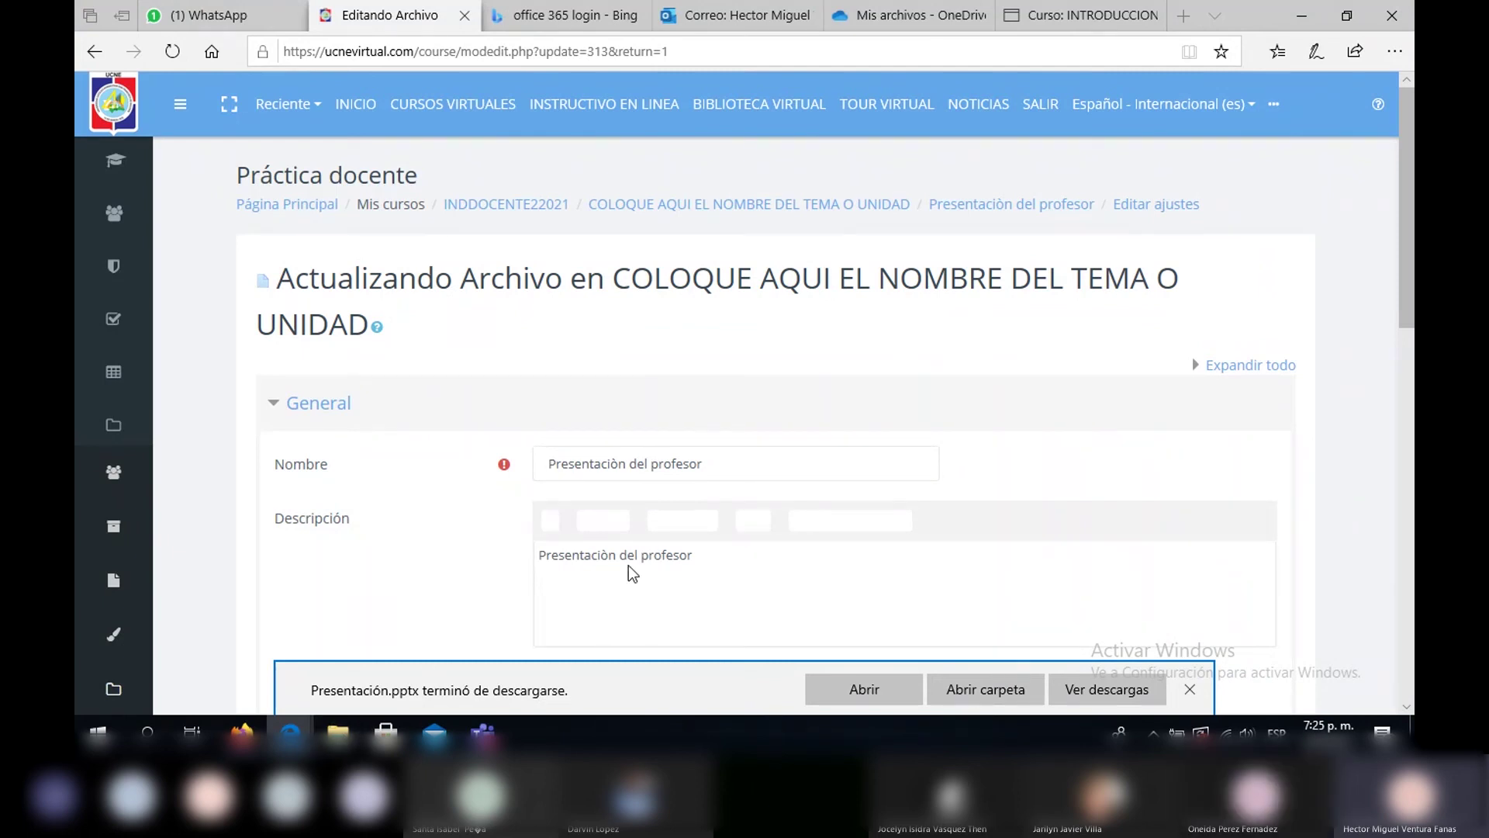
{"action": "left_click", "coordinate": [1189, 689]}
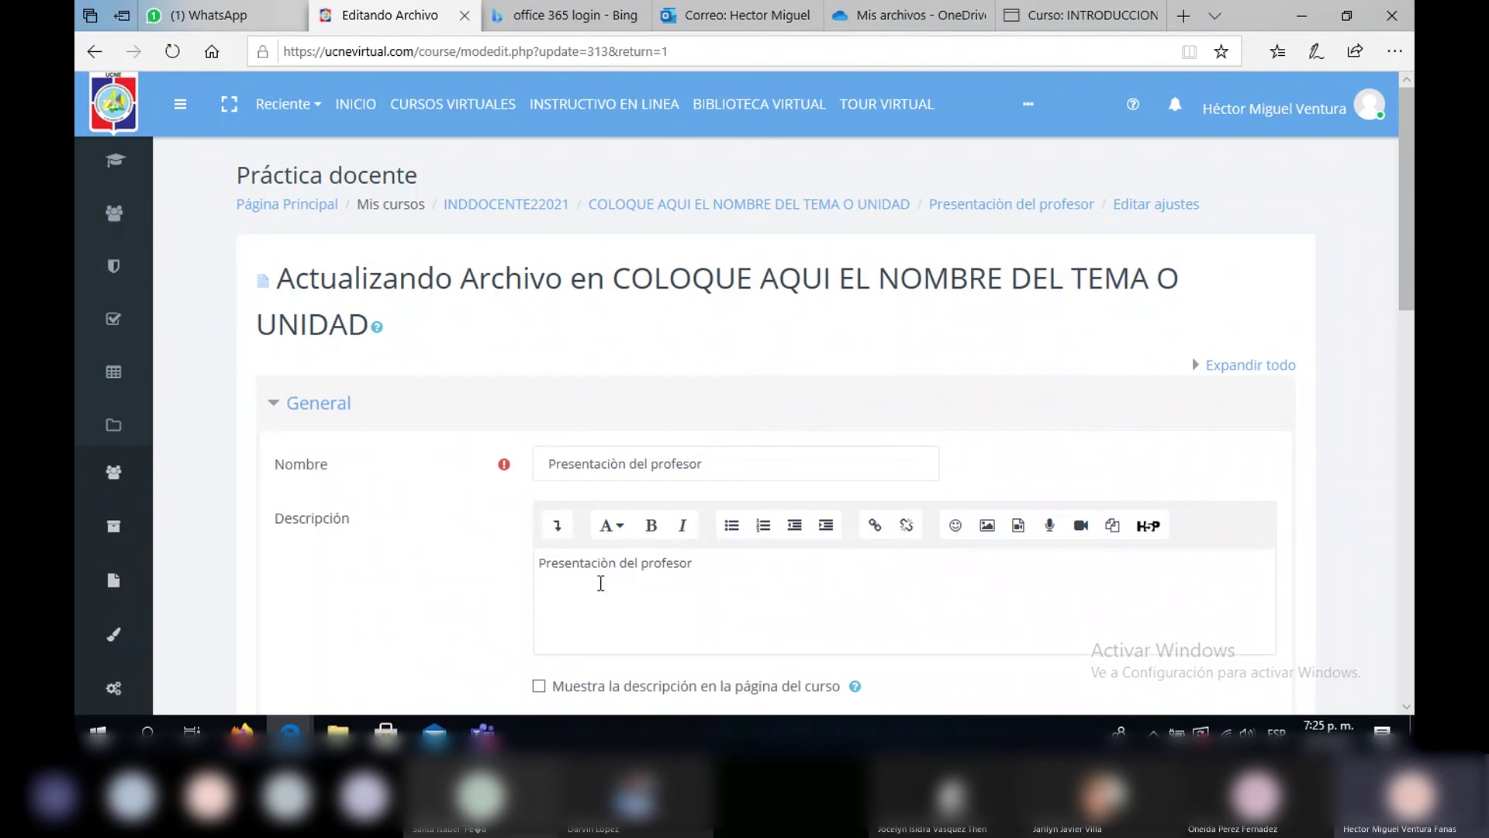
Add Presentación.pptx from the Descargas folder in File Explorer to the resource's selected files
{"action": "scroll", "coordinate": [1408, 247], "scroll_direction": "down", "scroll_amount": 1}
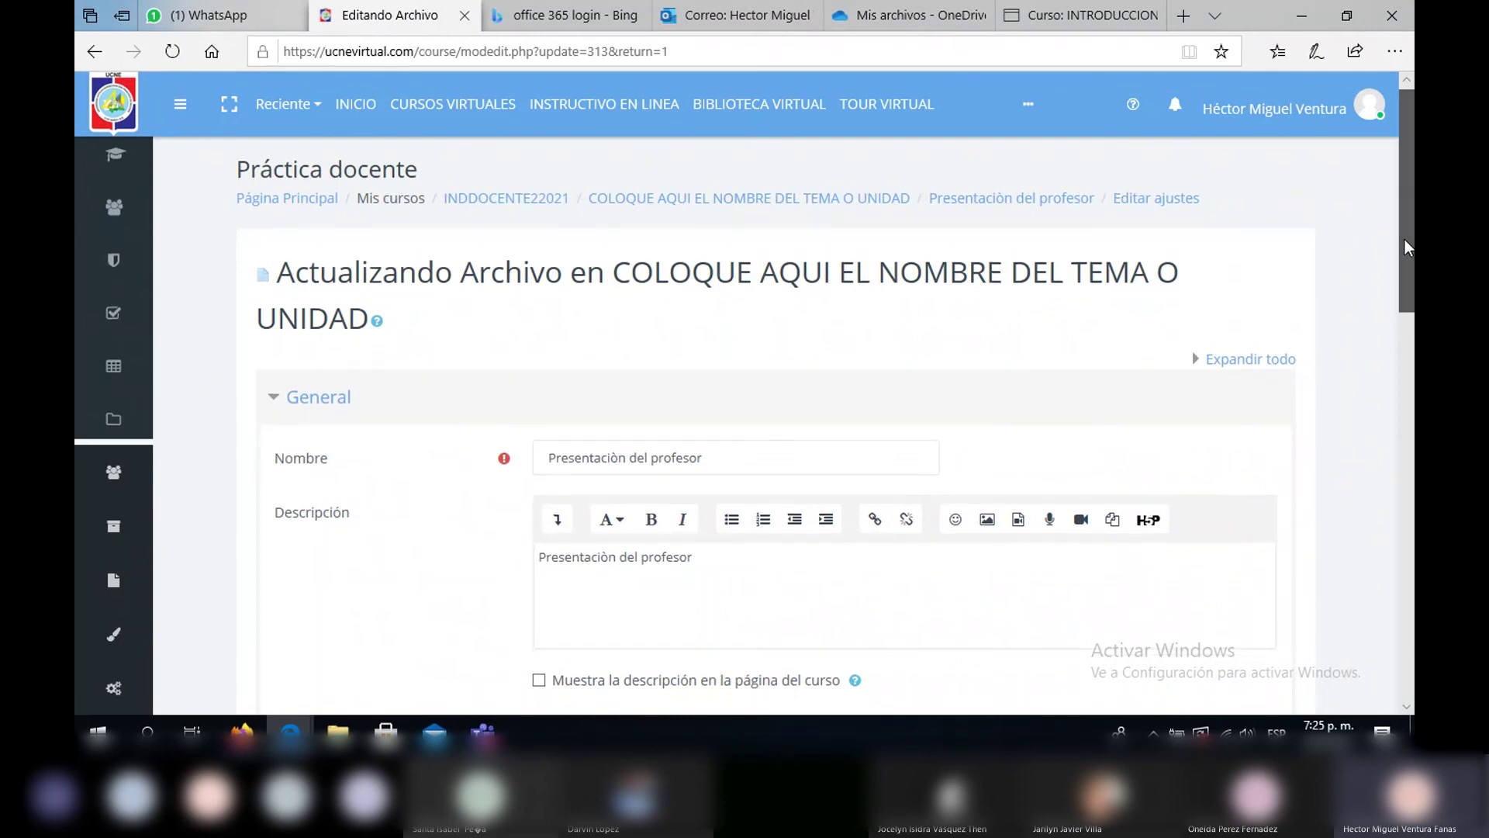
{"action": "left_click_drag", "start_coordinate": [1404, 245], "coordinate": [1400, 391]}
{"action": "key", "text": "super+e"}
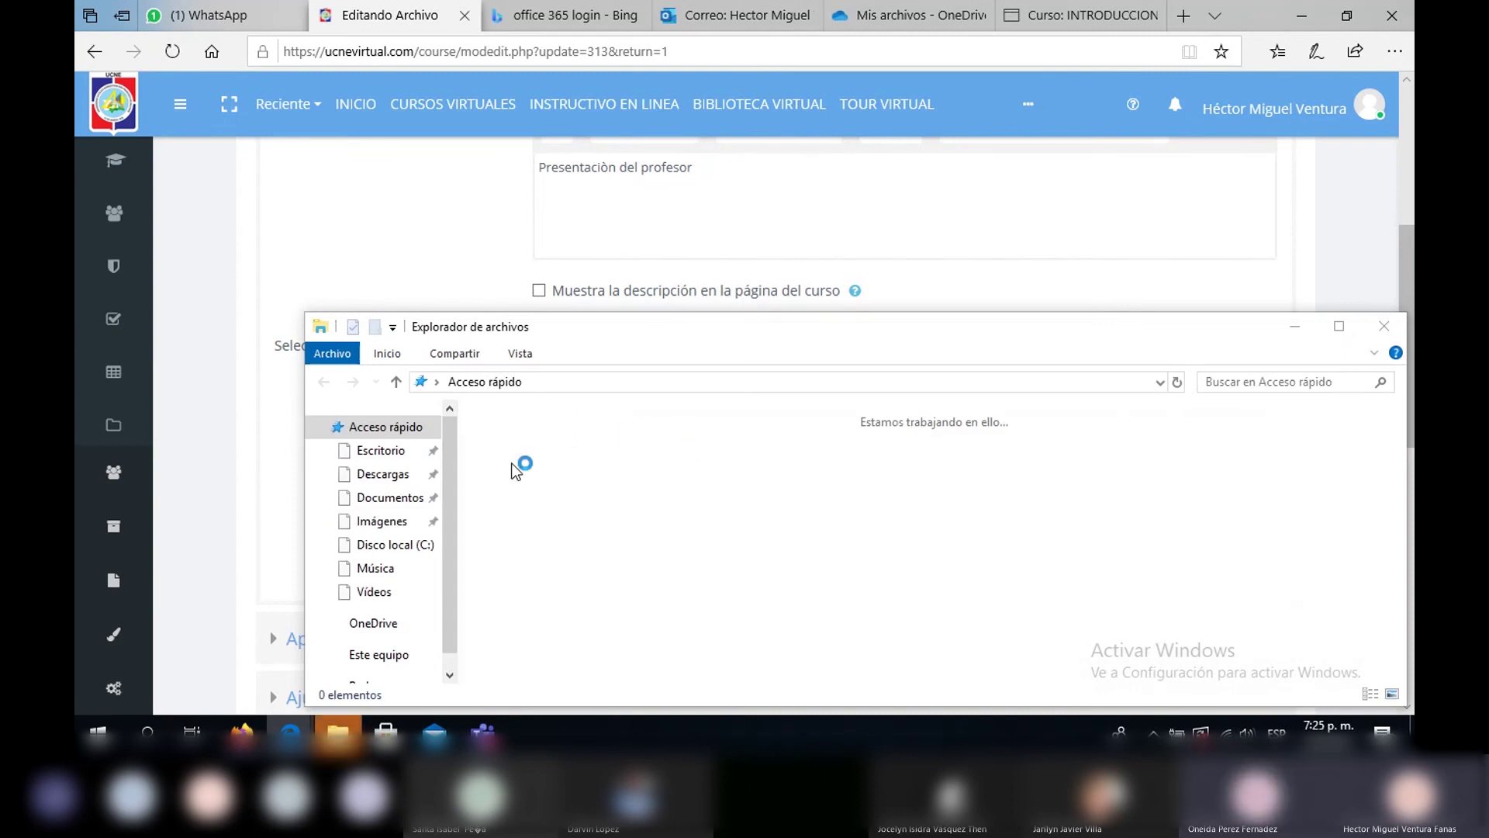
{"action": "left_click_drag", "start_coordinate": [1133, 336], "coordinate": [881, 212]}
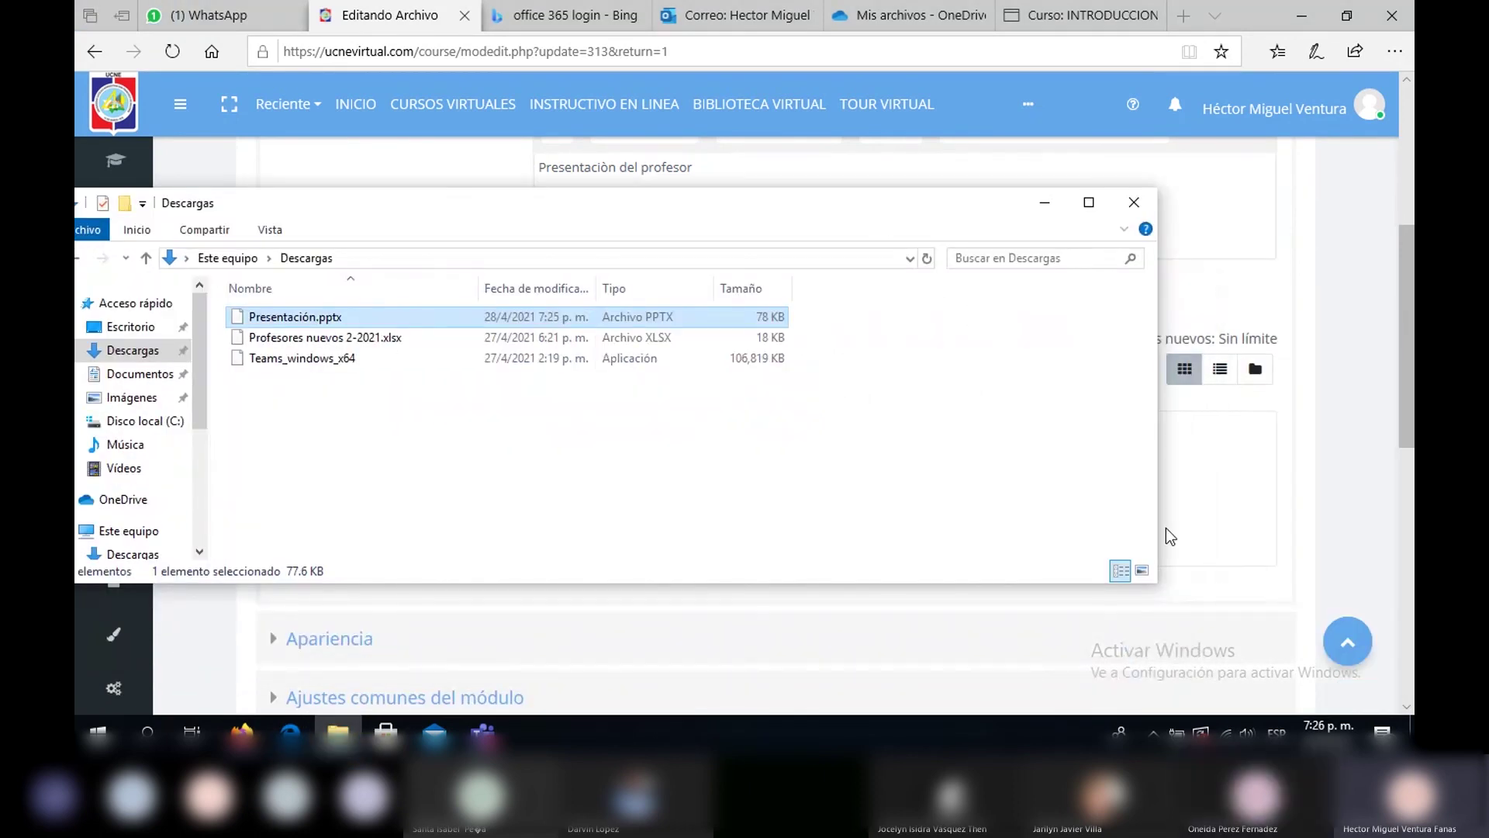
{"action": "left_click_drag", "start_coordinate": [1158, 528], "coordinate": [529, 511]}
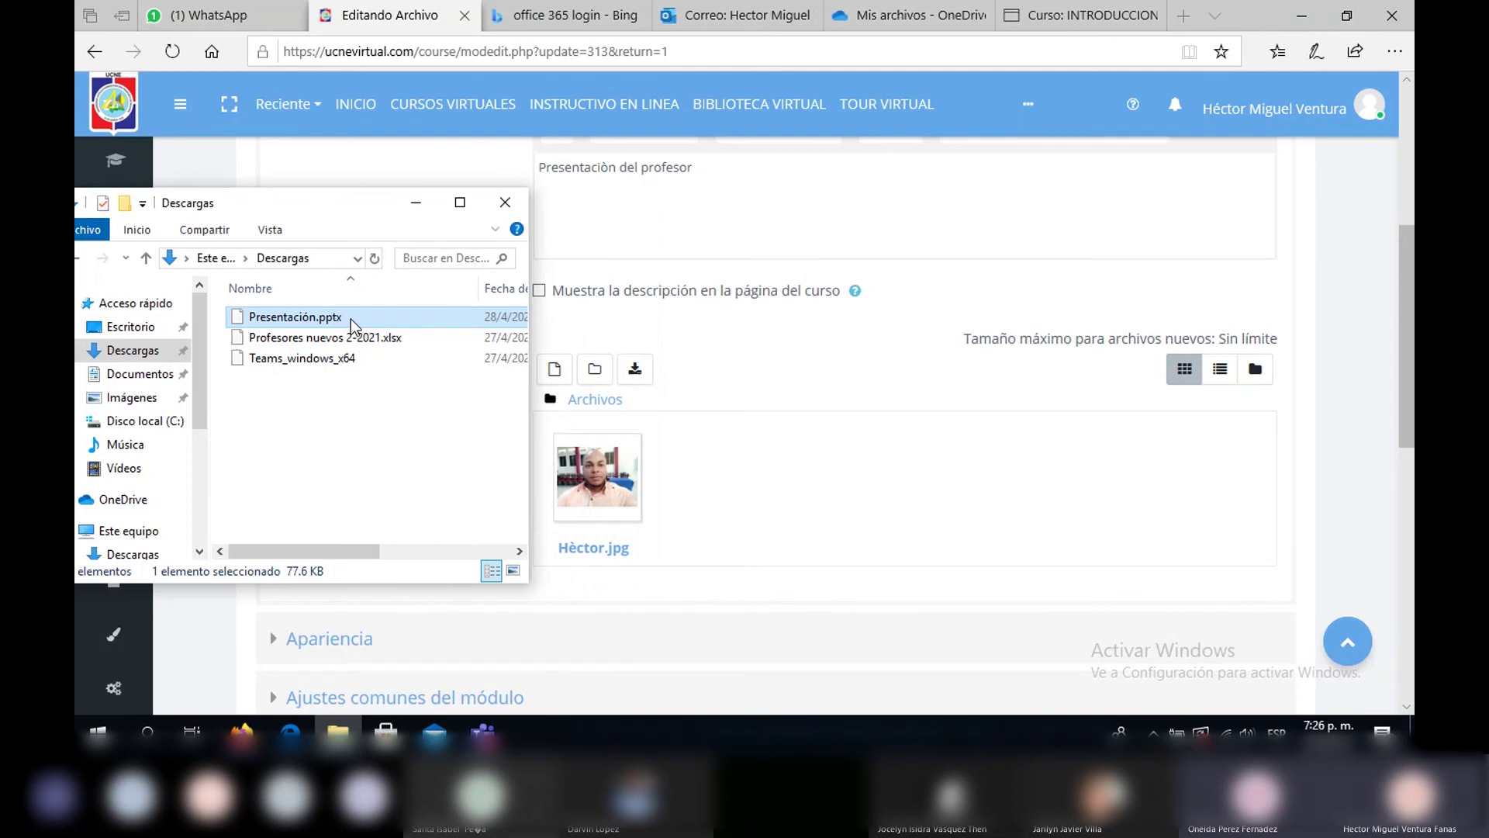
{"action": "left_click_drag", "start_coordinate": [737, 540], "coordinate": [746, 510]}
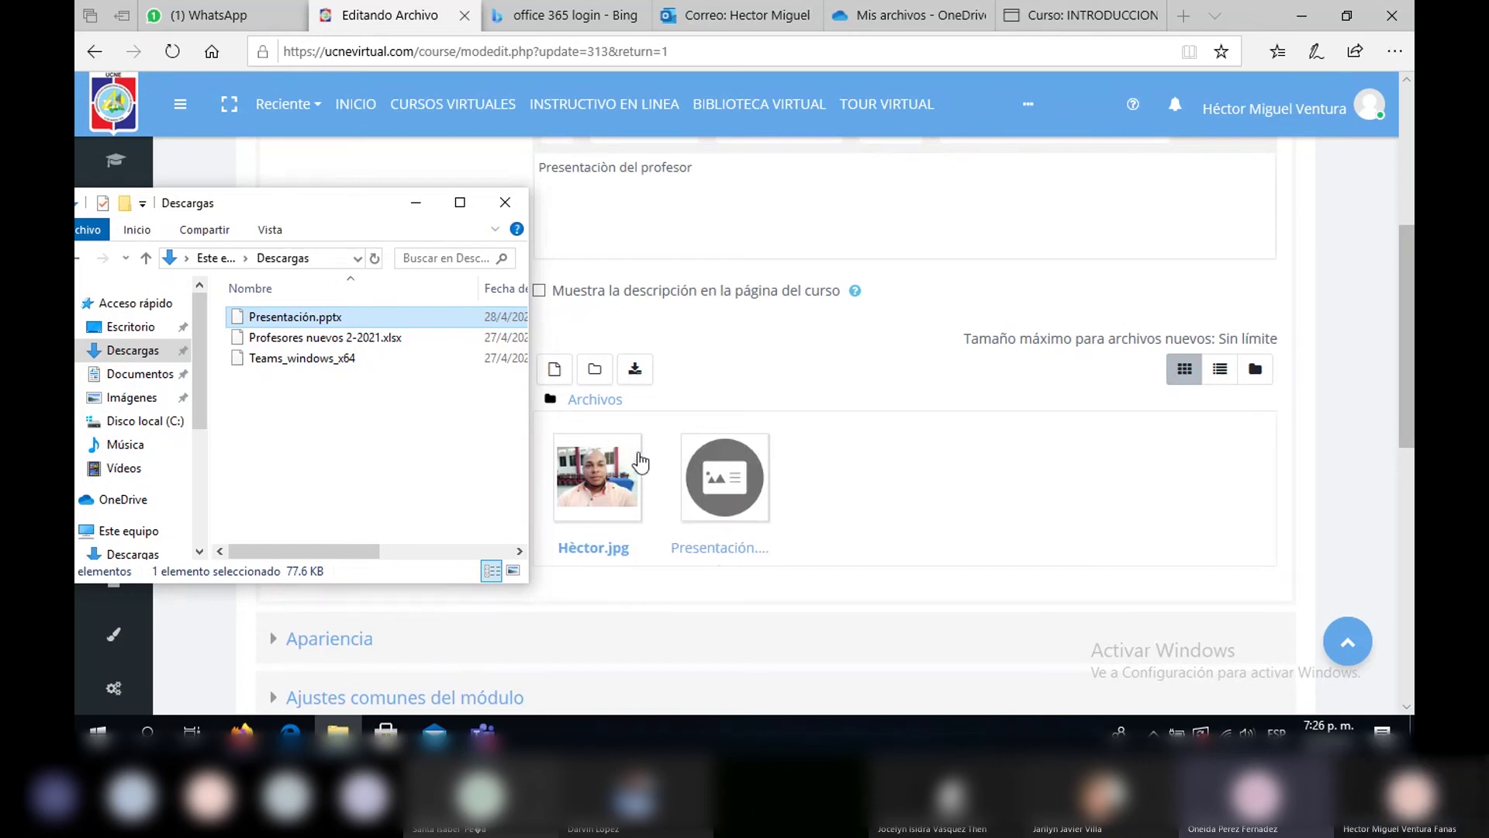
Delete the JPG photo from the resource's files, keeping Presentación.pptx, and save the changes
{"action": "left_click", "coordinate": [627, 465]}
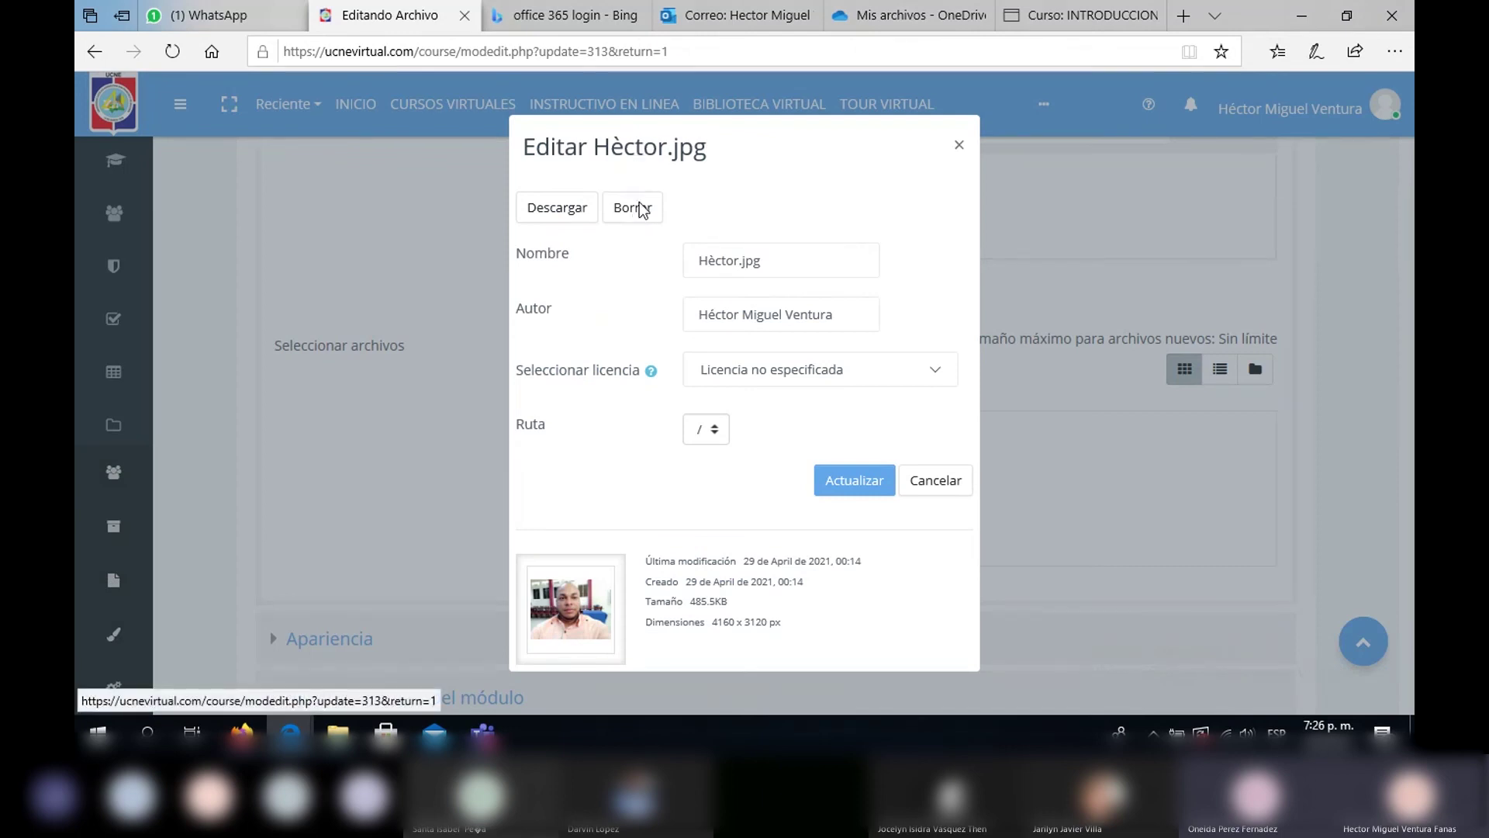
{"action": "left_click", "coordinate": [639, 208]}
{"action": "left_click", "coordinate": [706, 441]}
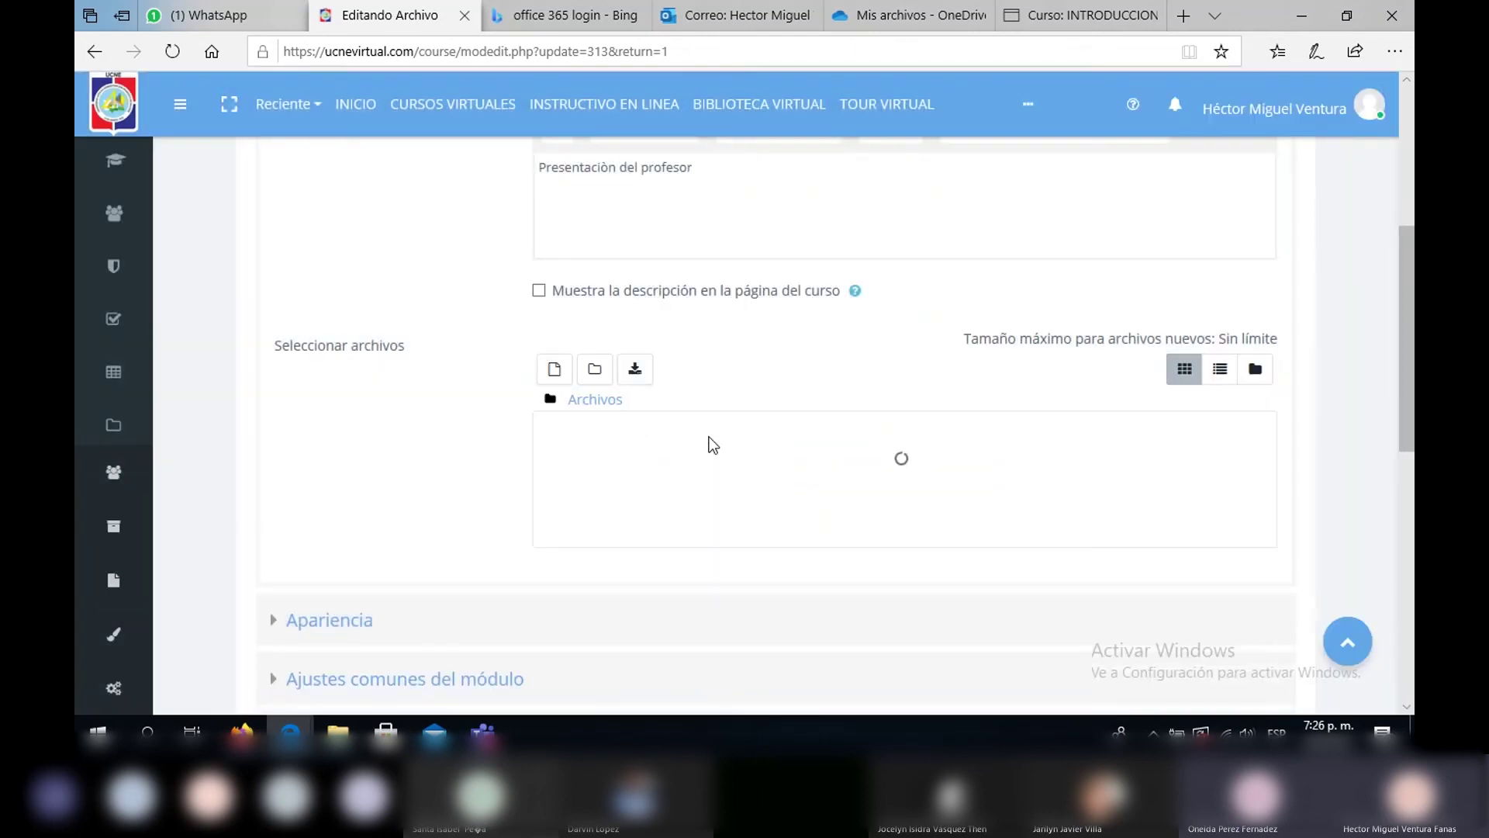
{"action": "scroll", "coordinate": [776, 465], "scroll_direction": "down", "scroll_amount": 6}
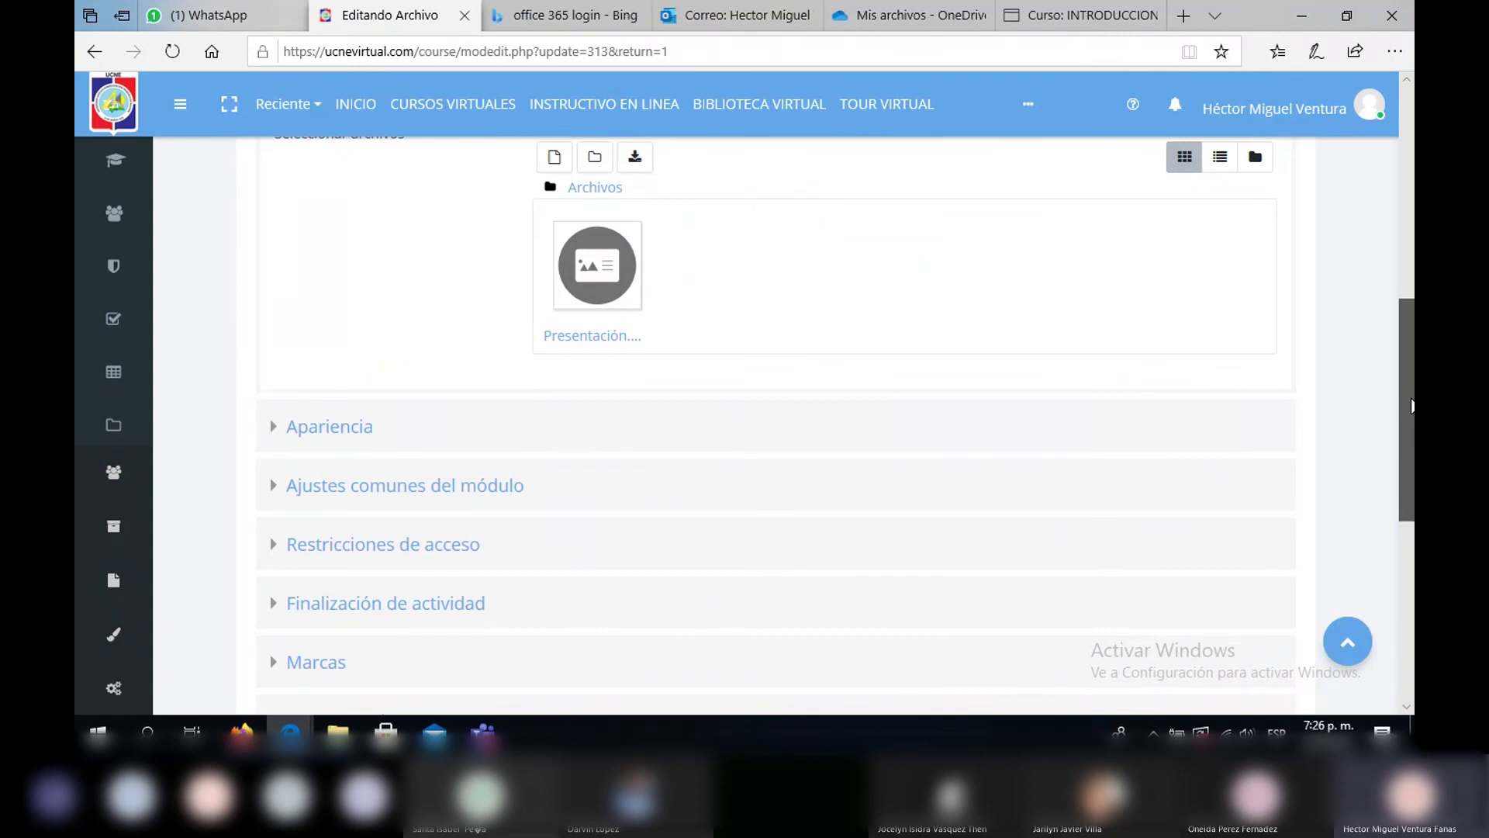
{"action": "left_click", "coordinate": [746, 506]}
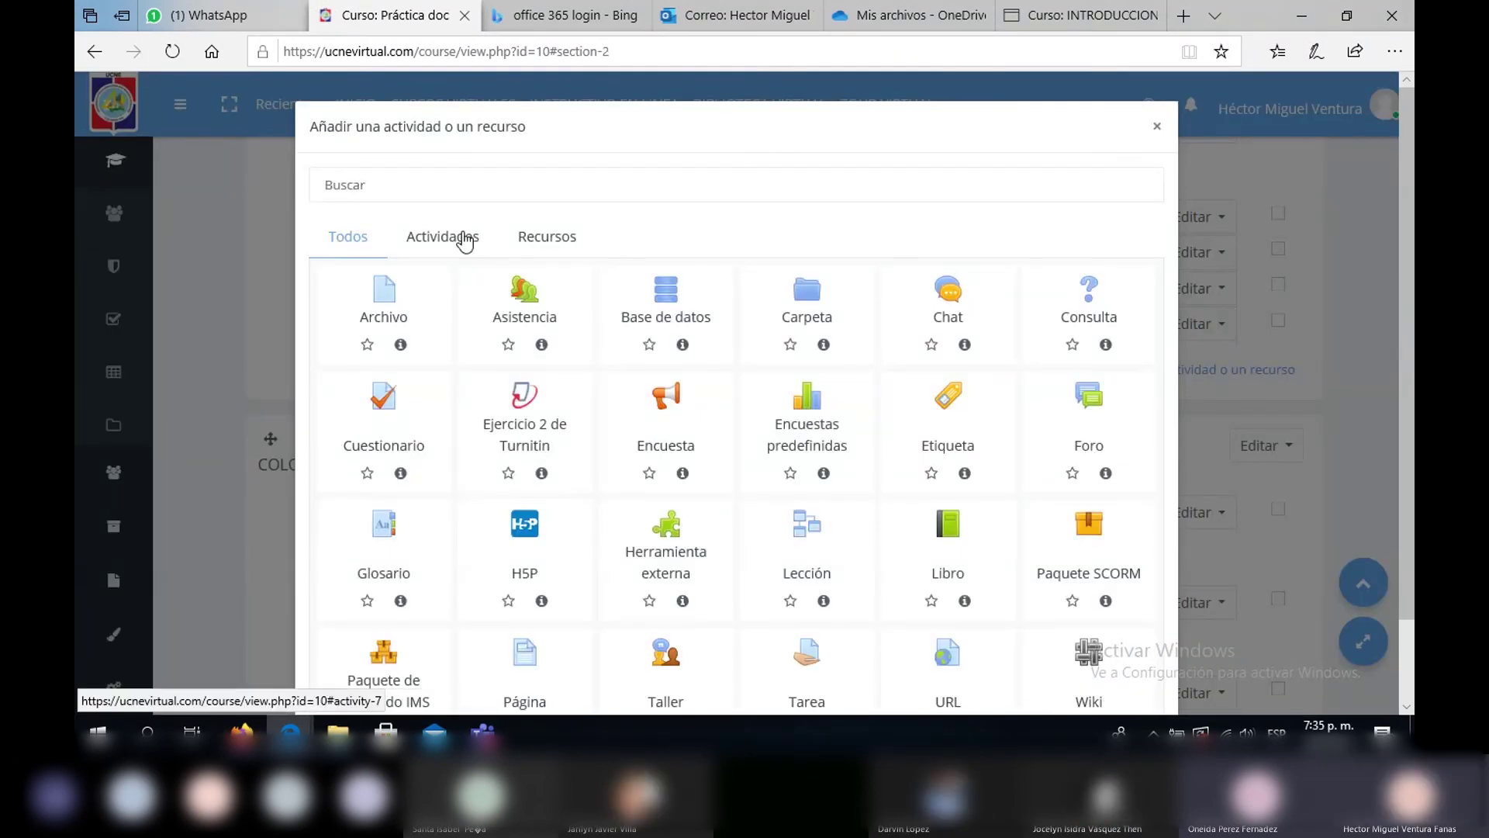
Add a new Tarea activity to the course section and name it "Hardware"
{"action": "left_click", "coordinate": [466, 242]}
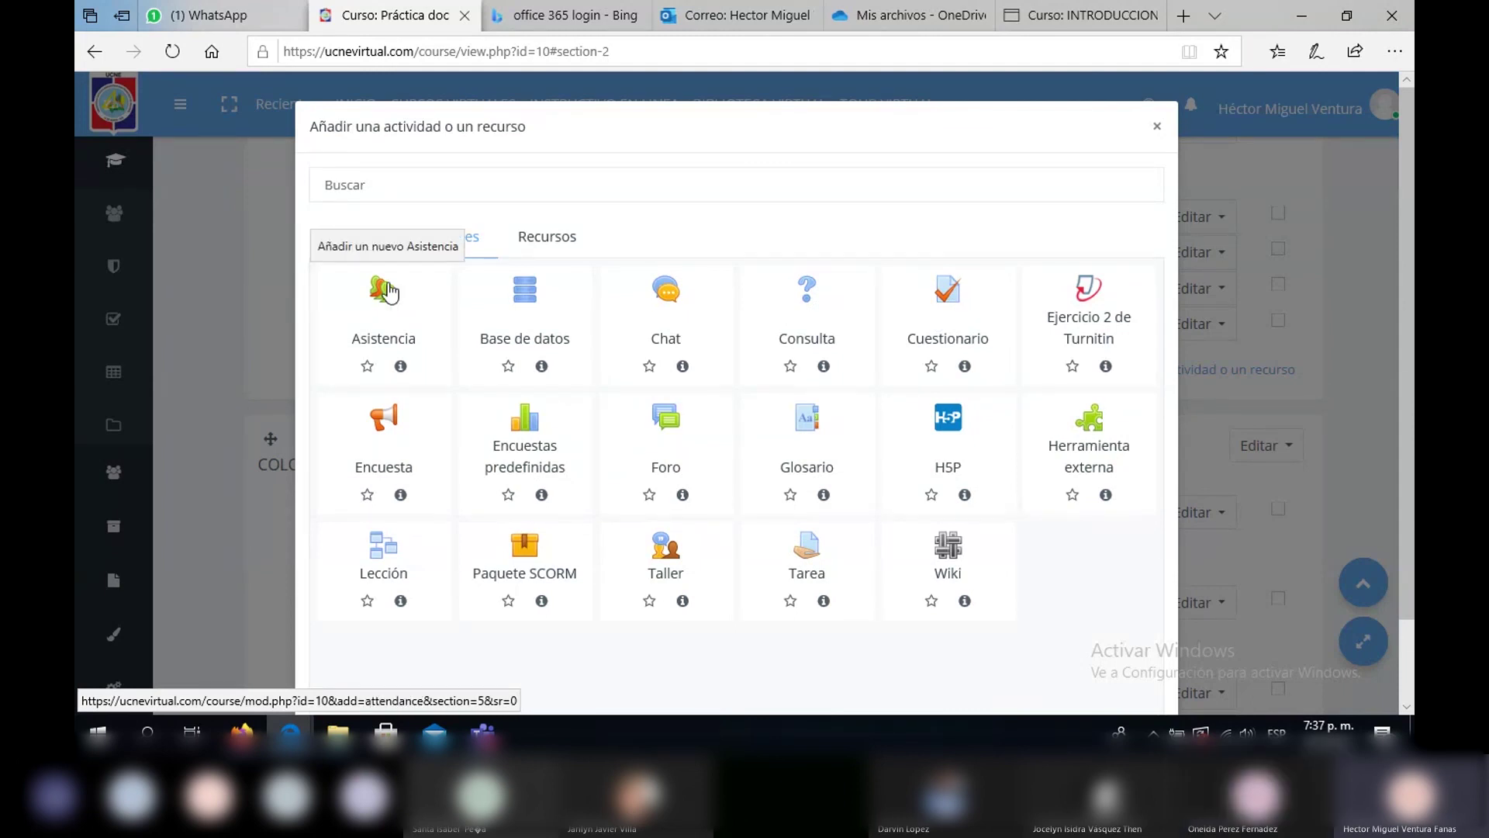
{"action": "left_click", "coordinate": [811, 544]}
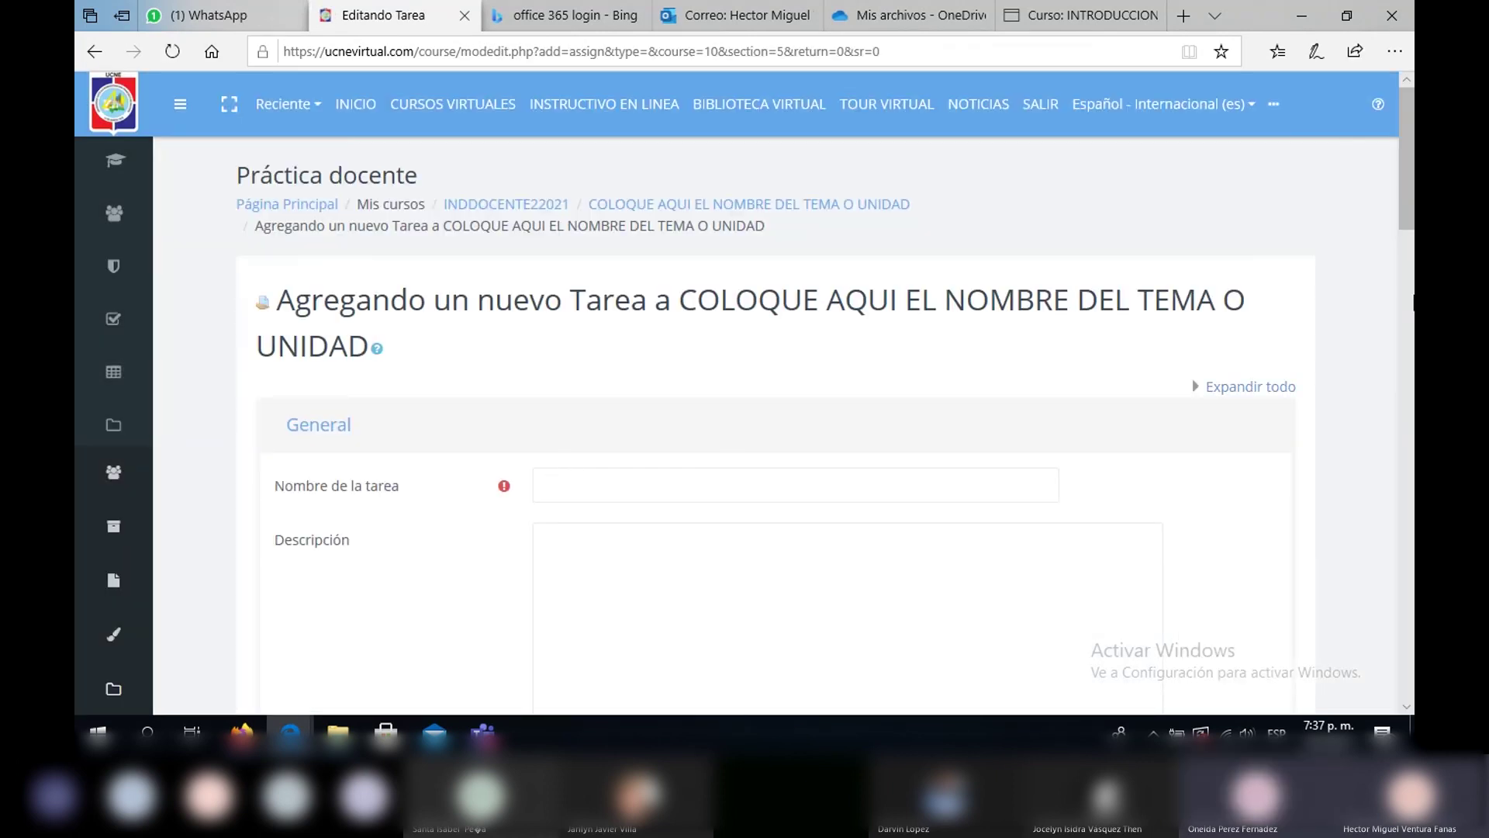
{"action": "left_click_drag", "start_coordinate": [1412, 194], "coordinate": [1411, 254]}
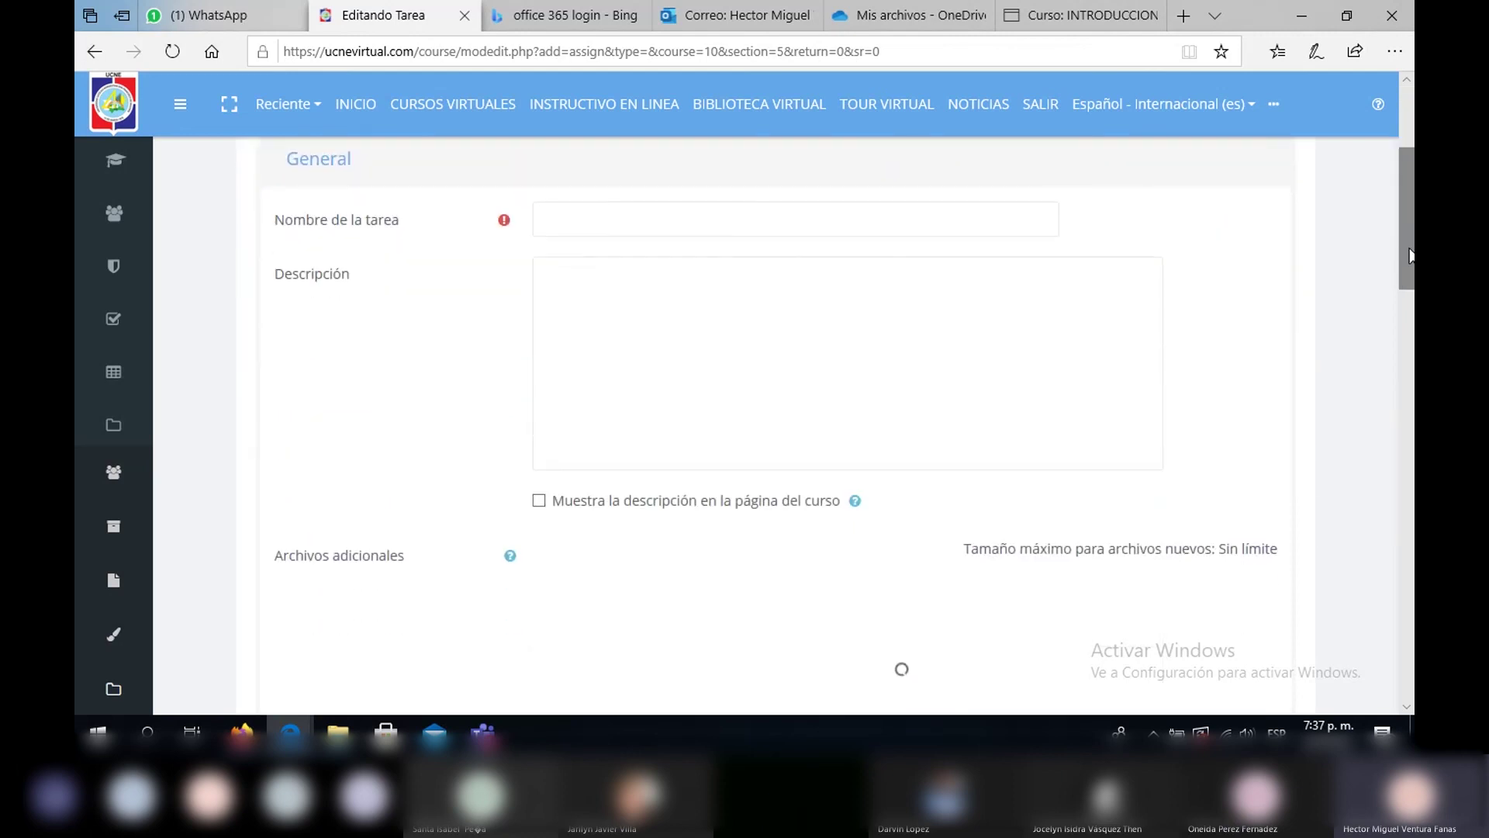
{"action": "left_click", "coordinate": [635, 222]}
{"action": "type", "text": "Ha"}
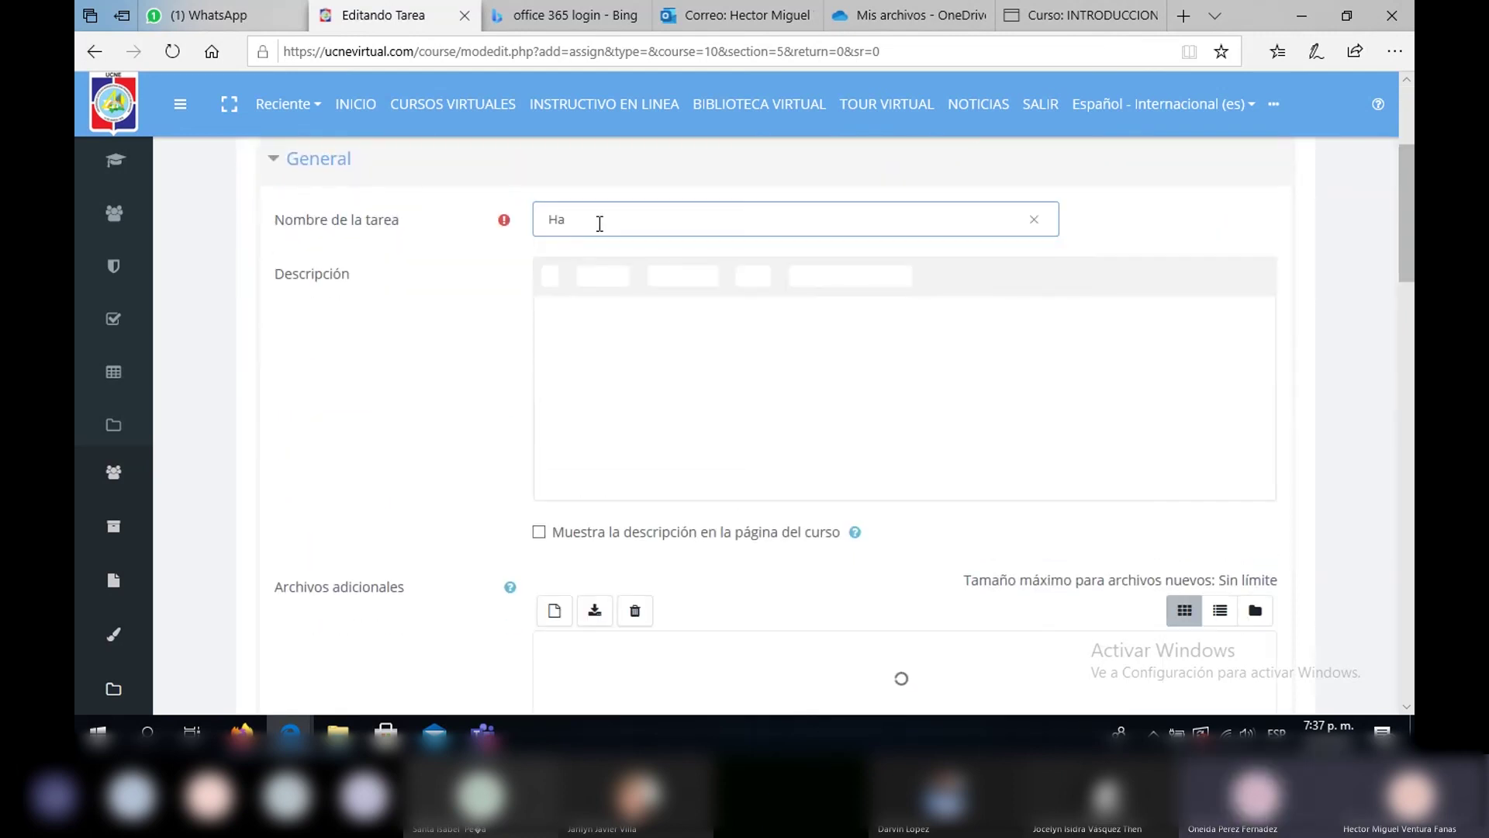
{"action": "type", "text": "rdware"}
Enter "Informe de lectura acerca de lo aprendido del tema de Hardware." as the task's description
{"action": "left_click", "coordinate": [602, 333]}
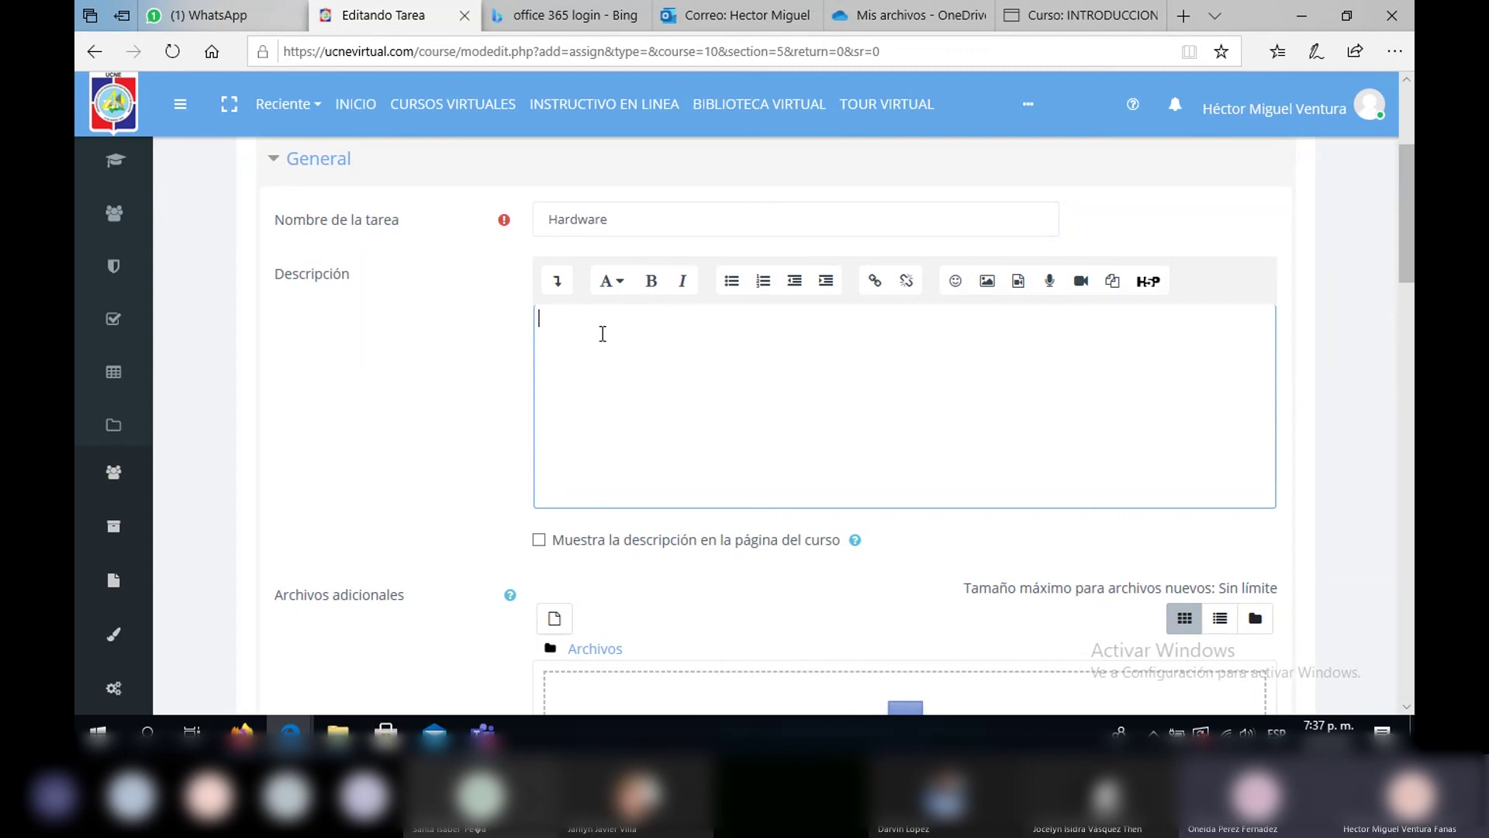
{"action": "type", "text": "Informe "}
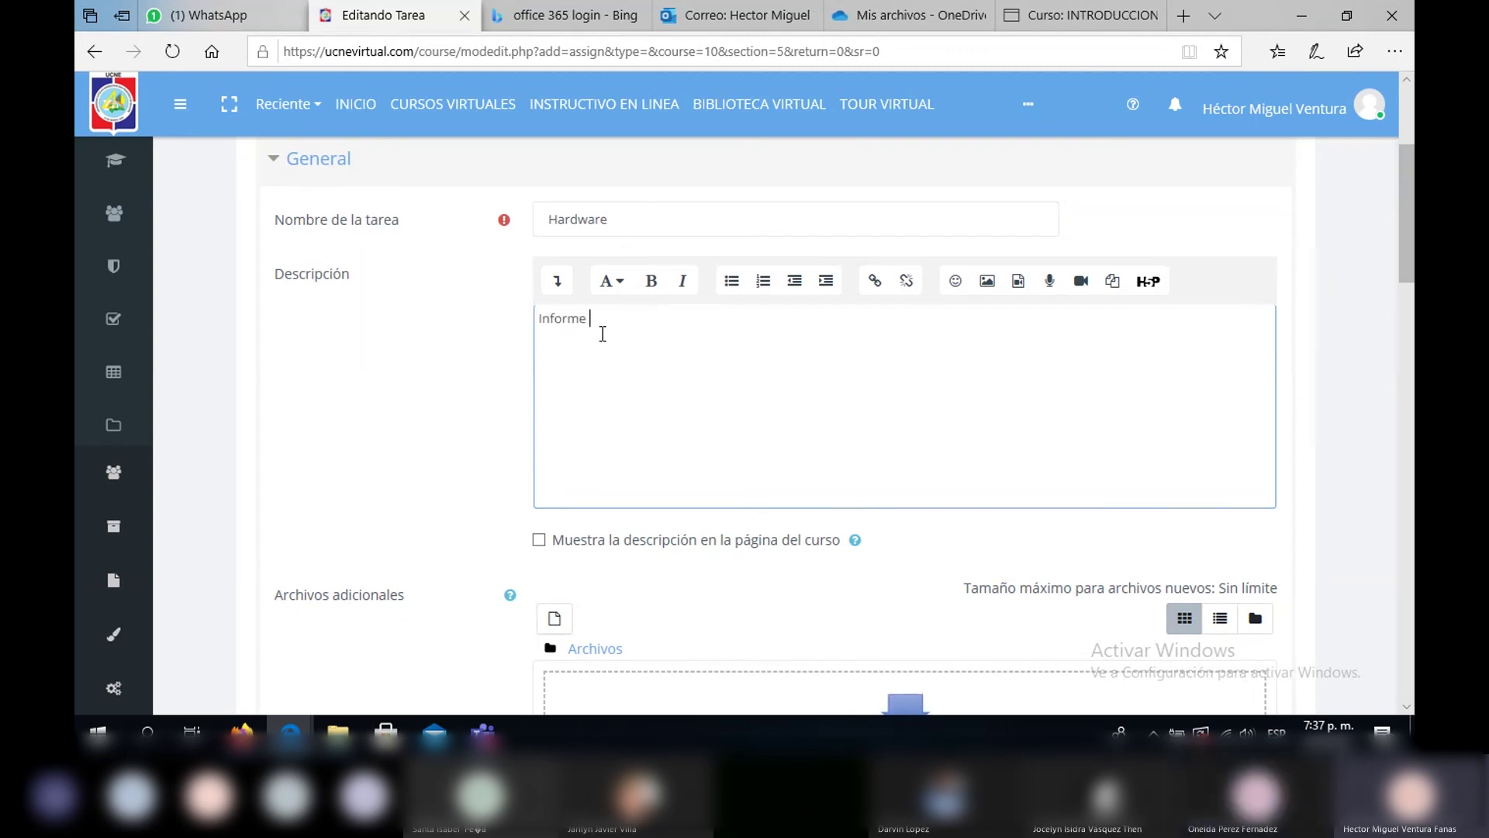
{"action": "type", "text": "de lec"}
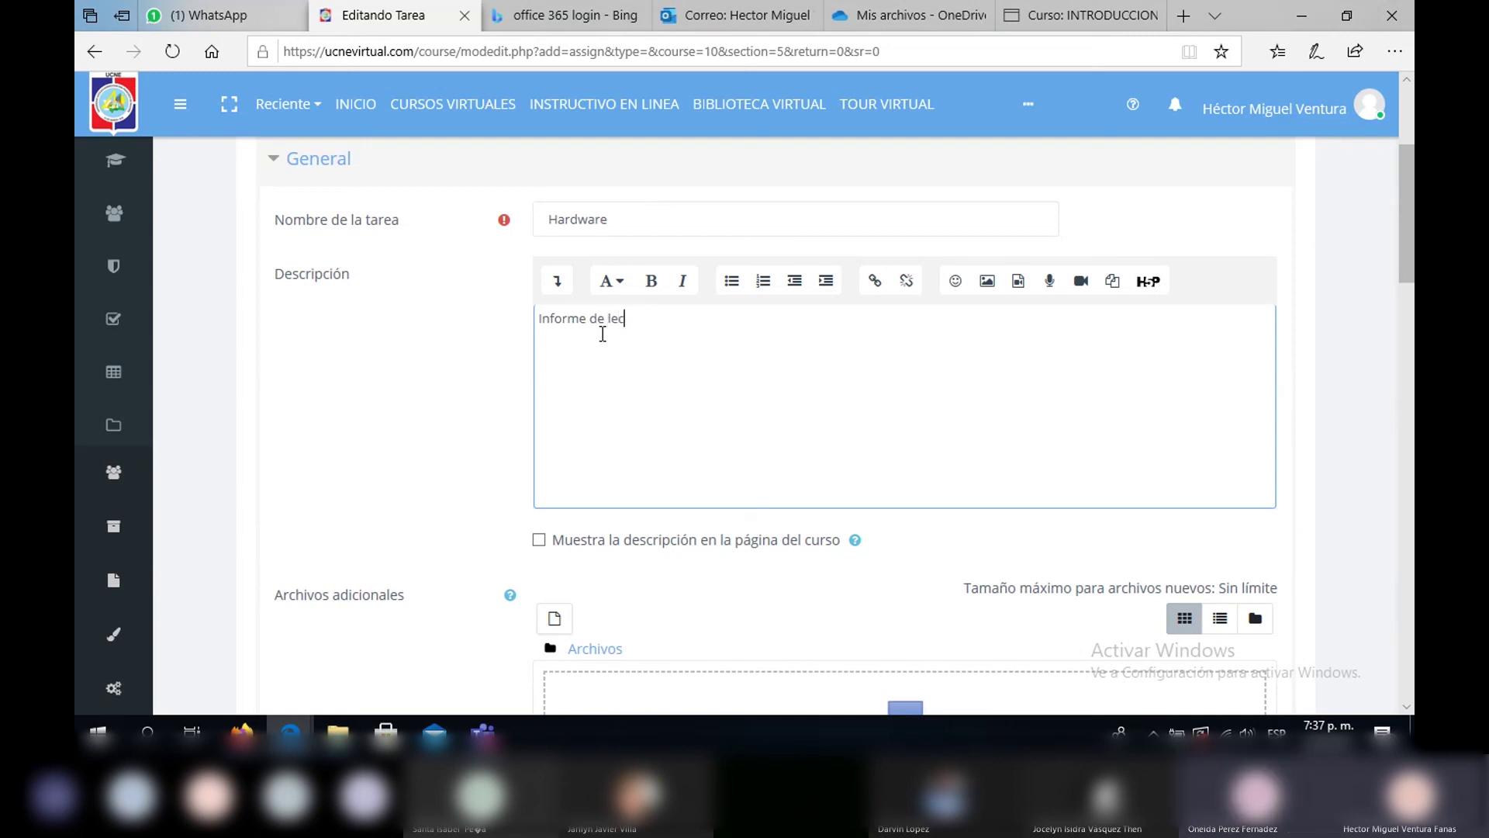
{"action": "type", "text": "tura acerca de lo aprendido del tema de Hardware"}
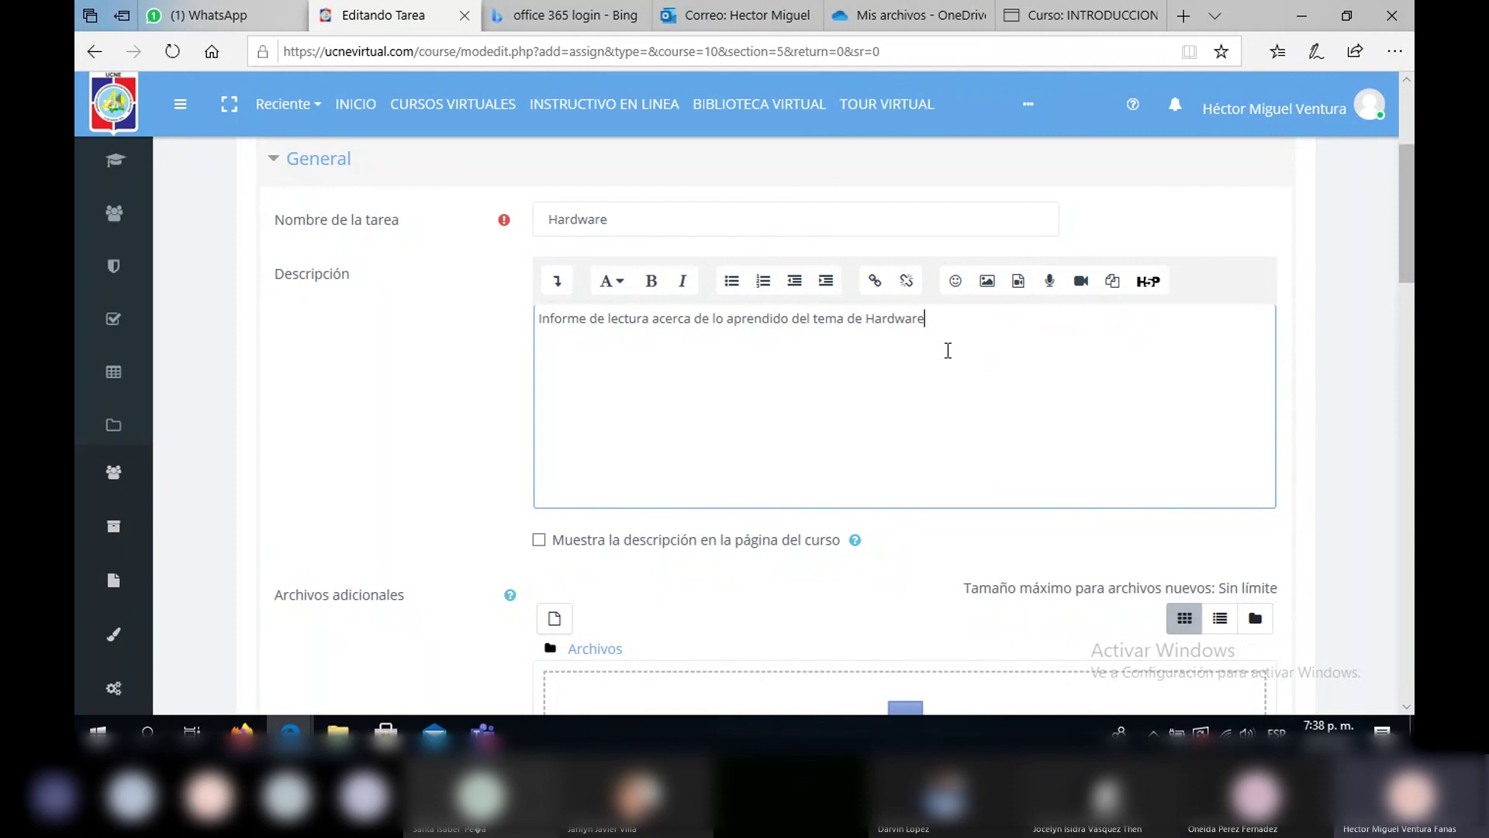
{"action": "type", "text": "."}
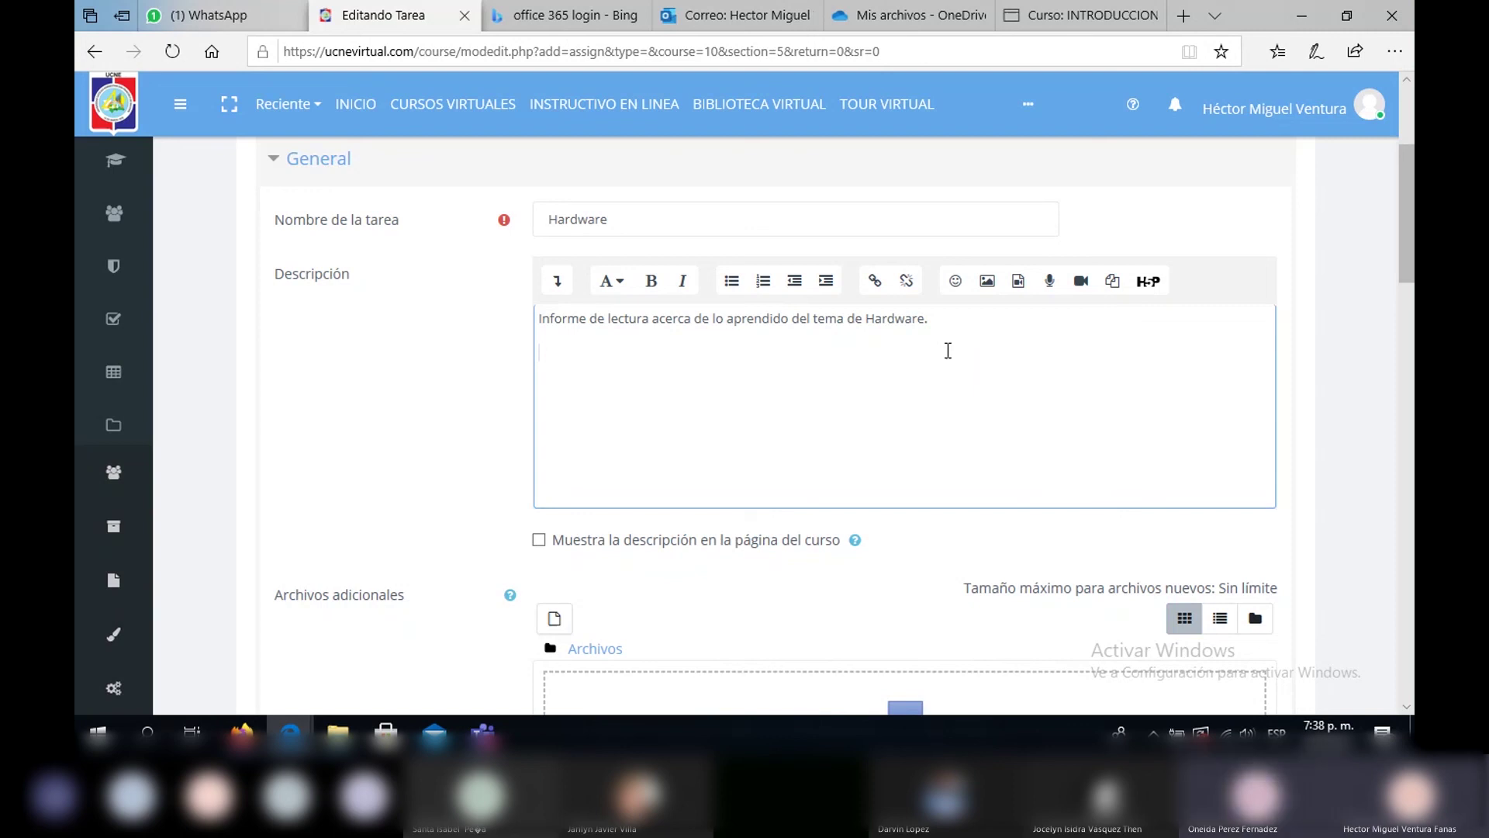
Add description lines requiring at least 3 pages, Arial or Times New Roman, 1.5 line spacing, a copying penalty and a name-based file naming format
{"action": "key", "text": "Return"}
{"action": "type", "text": "La canti"}
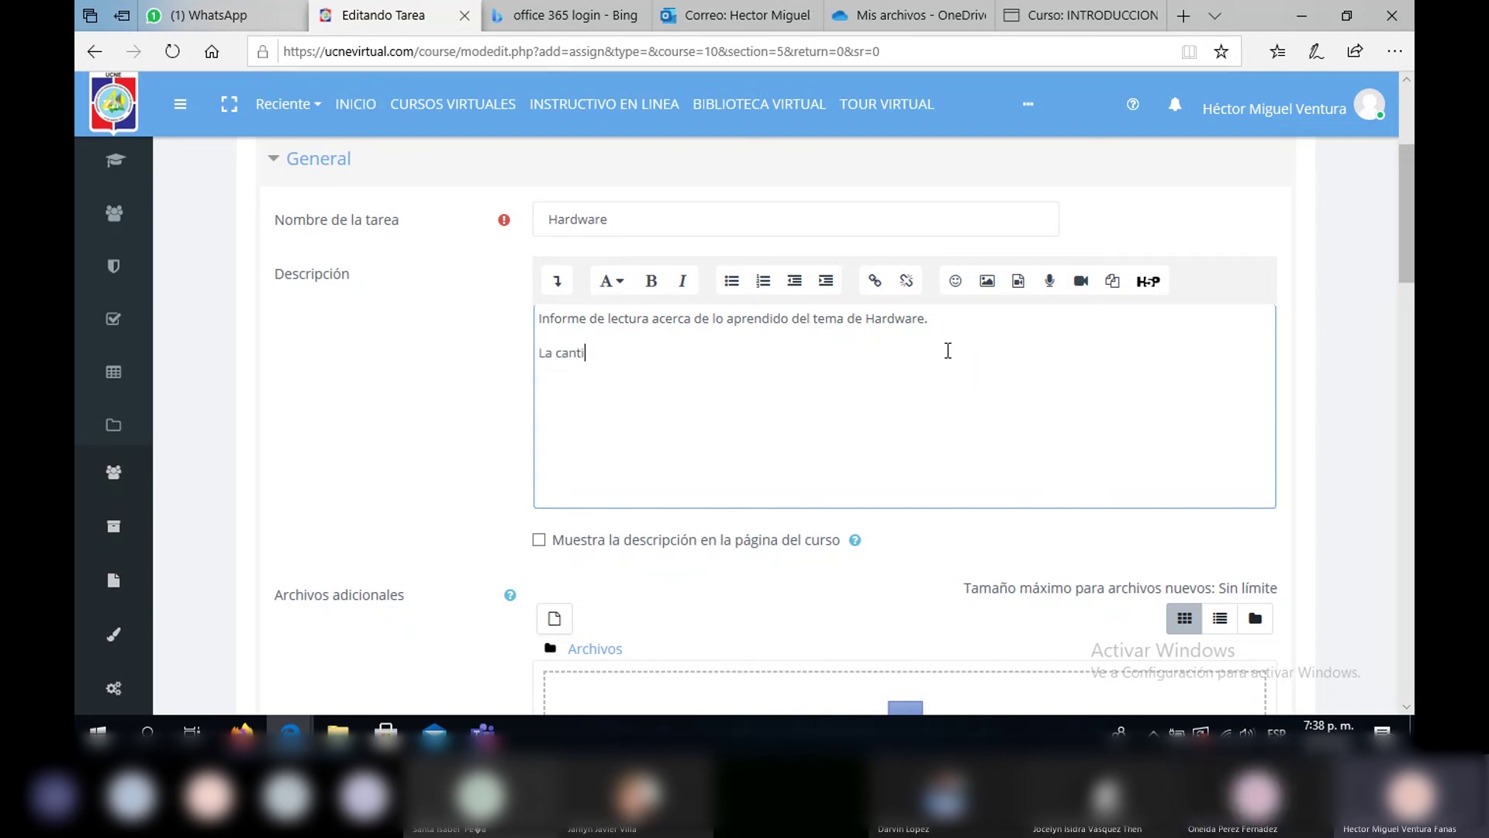
{"action": "type", "text": "dad minima"}
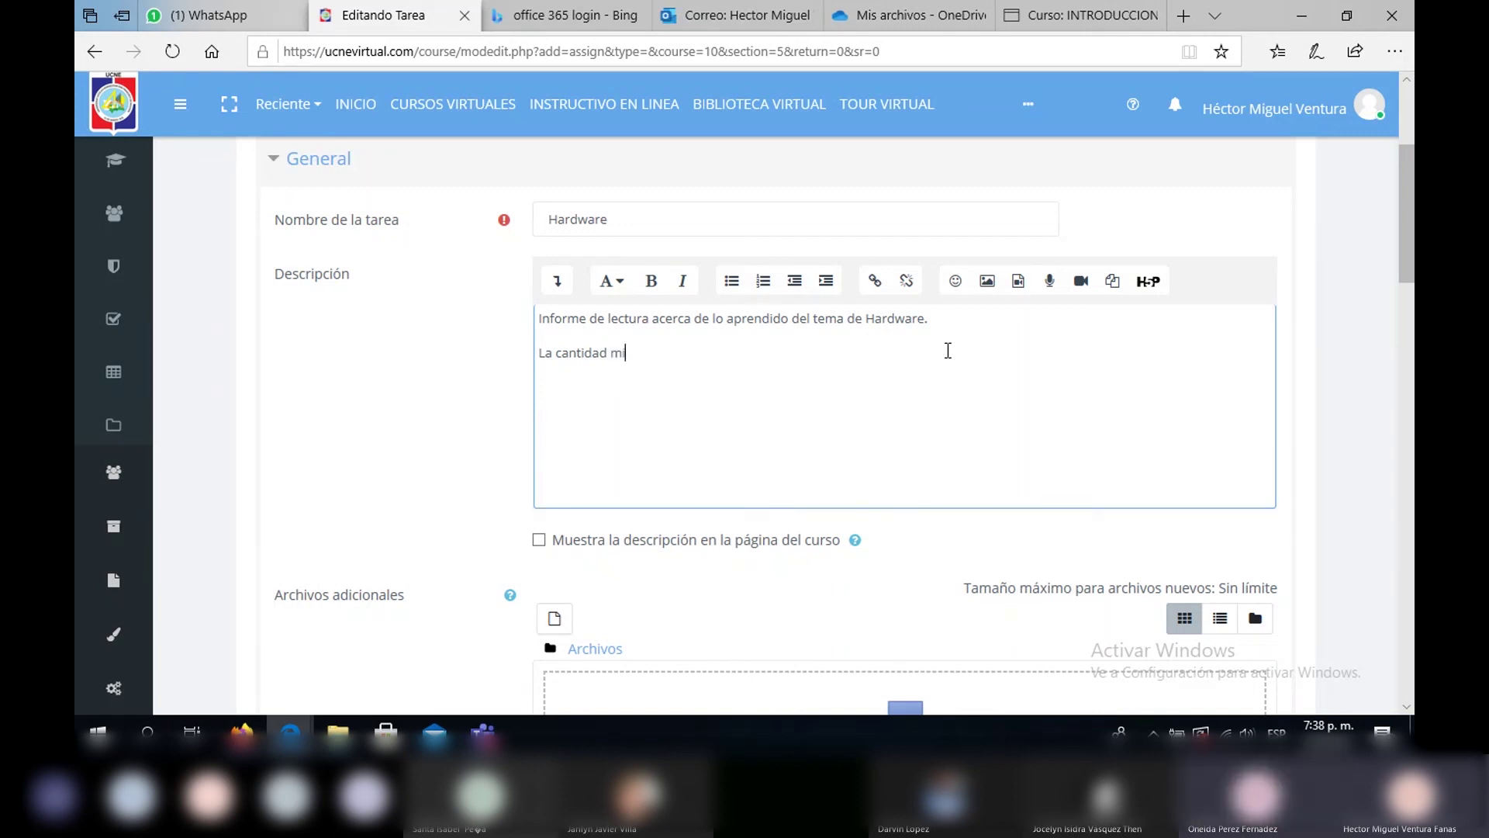
{"action": "type", "text": " es de 3 p"}
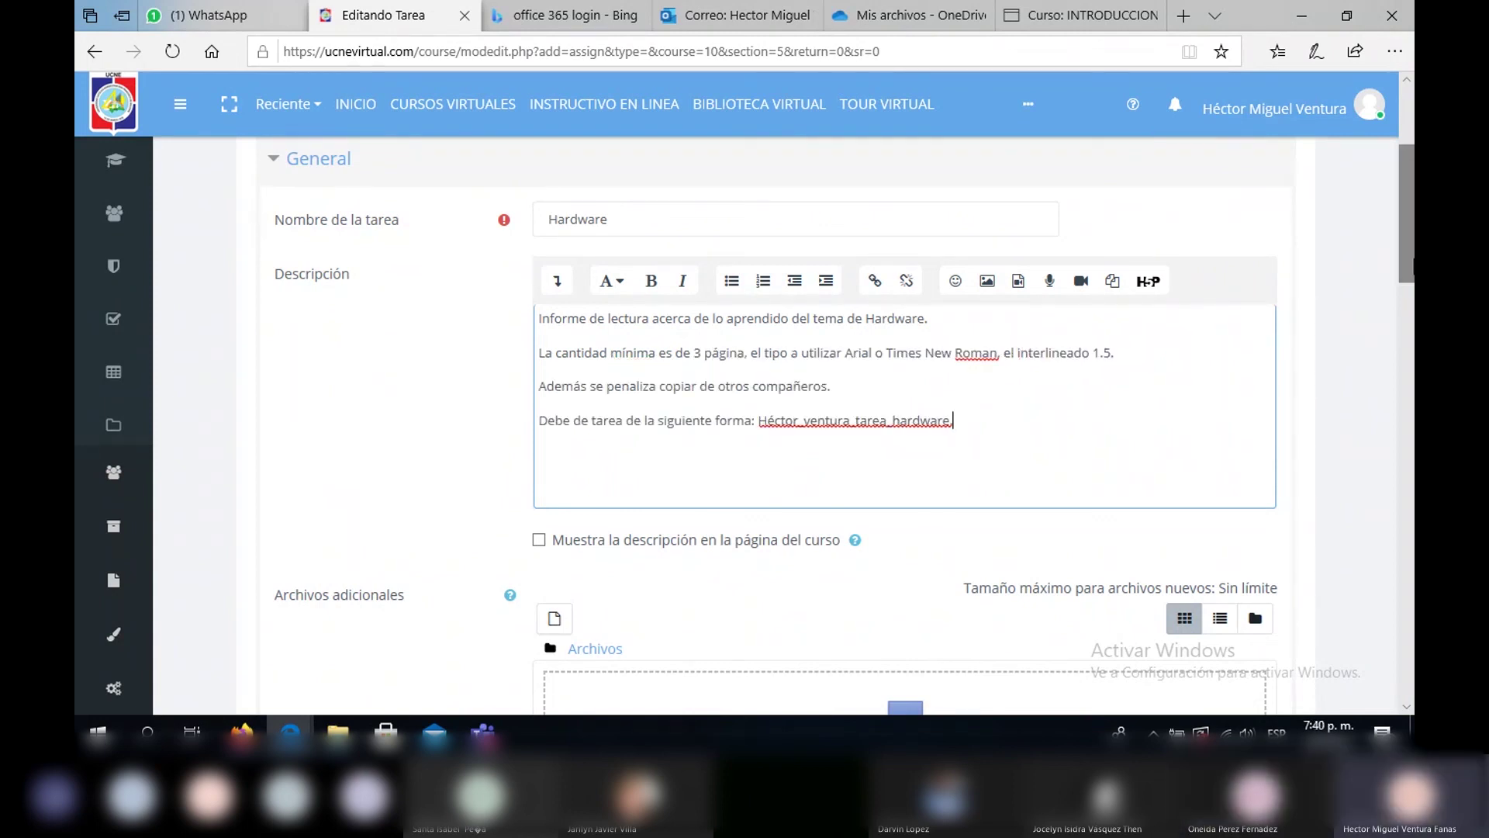
Enable the task's Fecha límite and set it to 7 May 2021
{"action": "left_click_drag", "start_coordinate": [1411, 264], "coordinate": [1386, 341]}
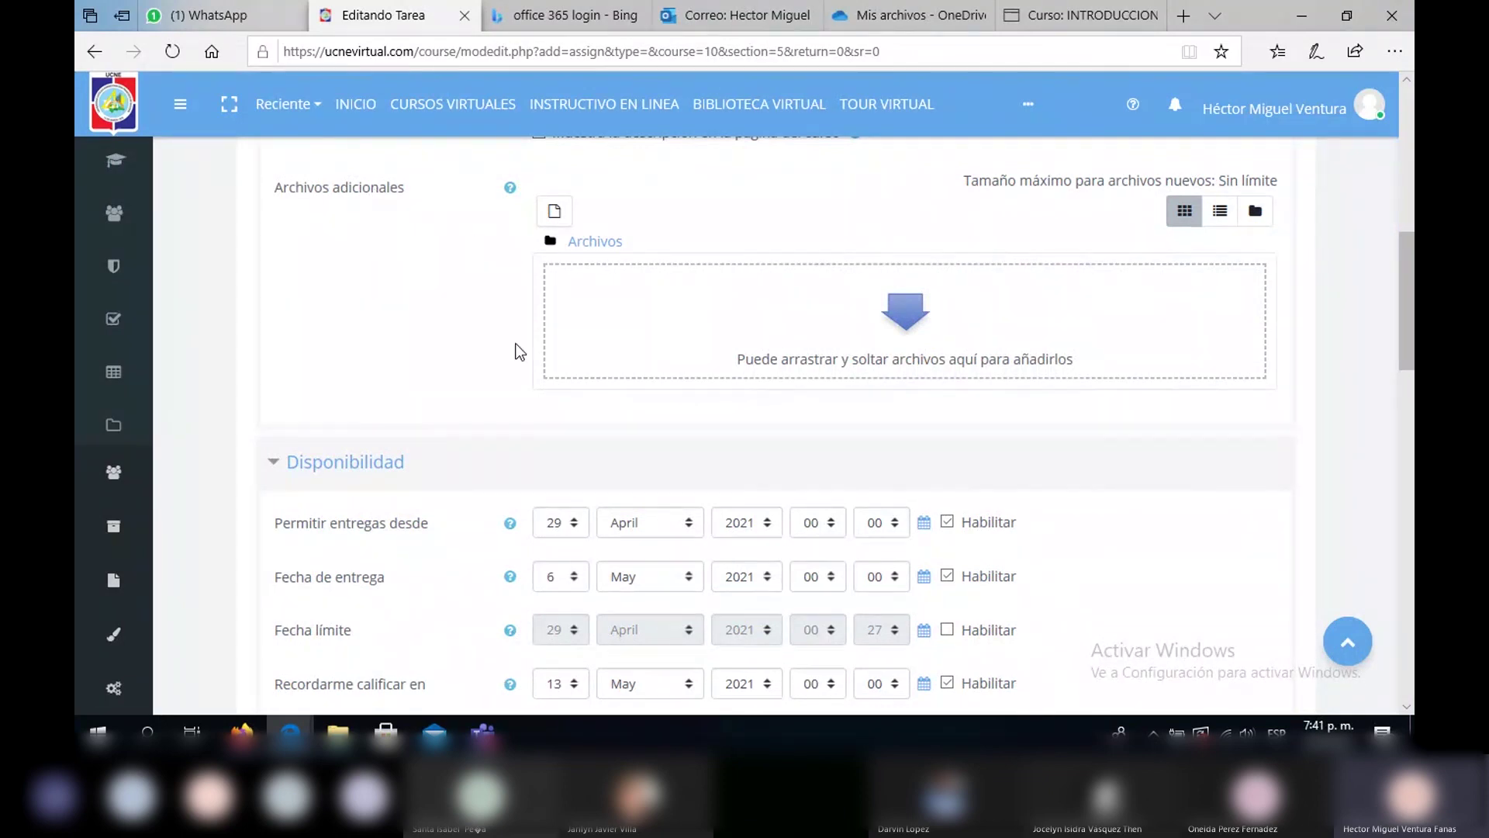
{"action": "left_click_drag", "start_coordinate": [1403, 265], "coordinate": [1401, 310]}
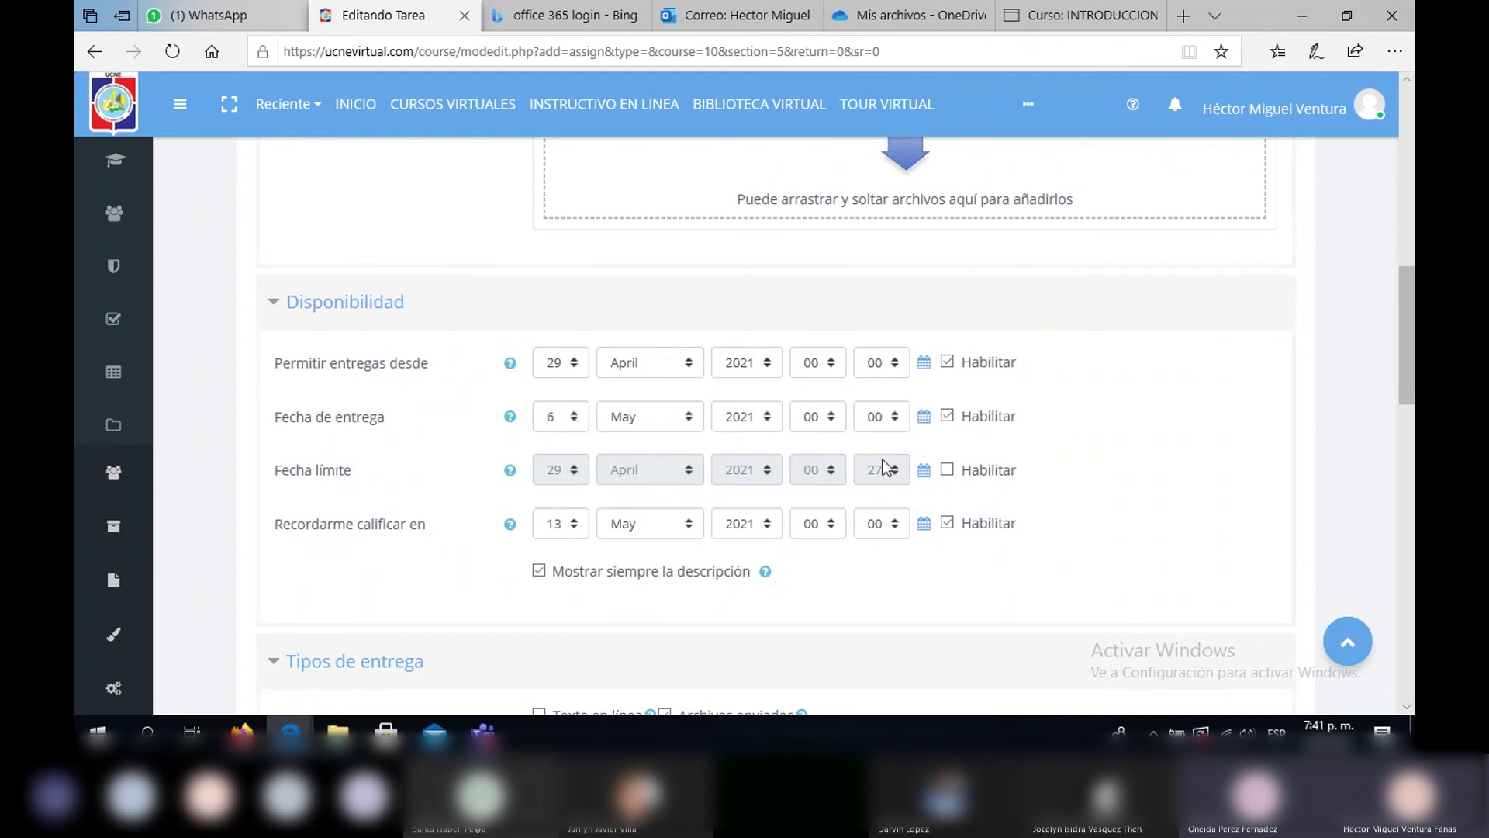
{"action": "left_click", "coordinate": [953, 470]}
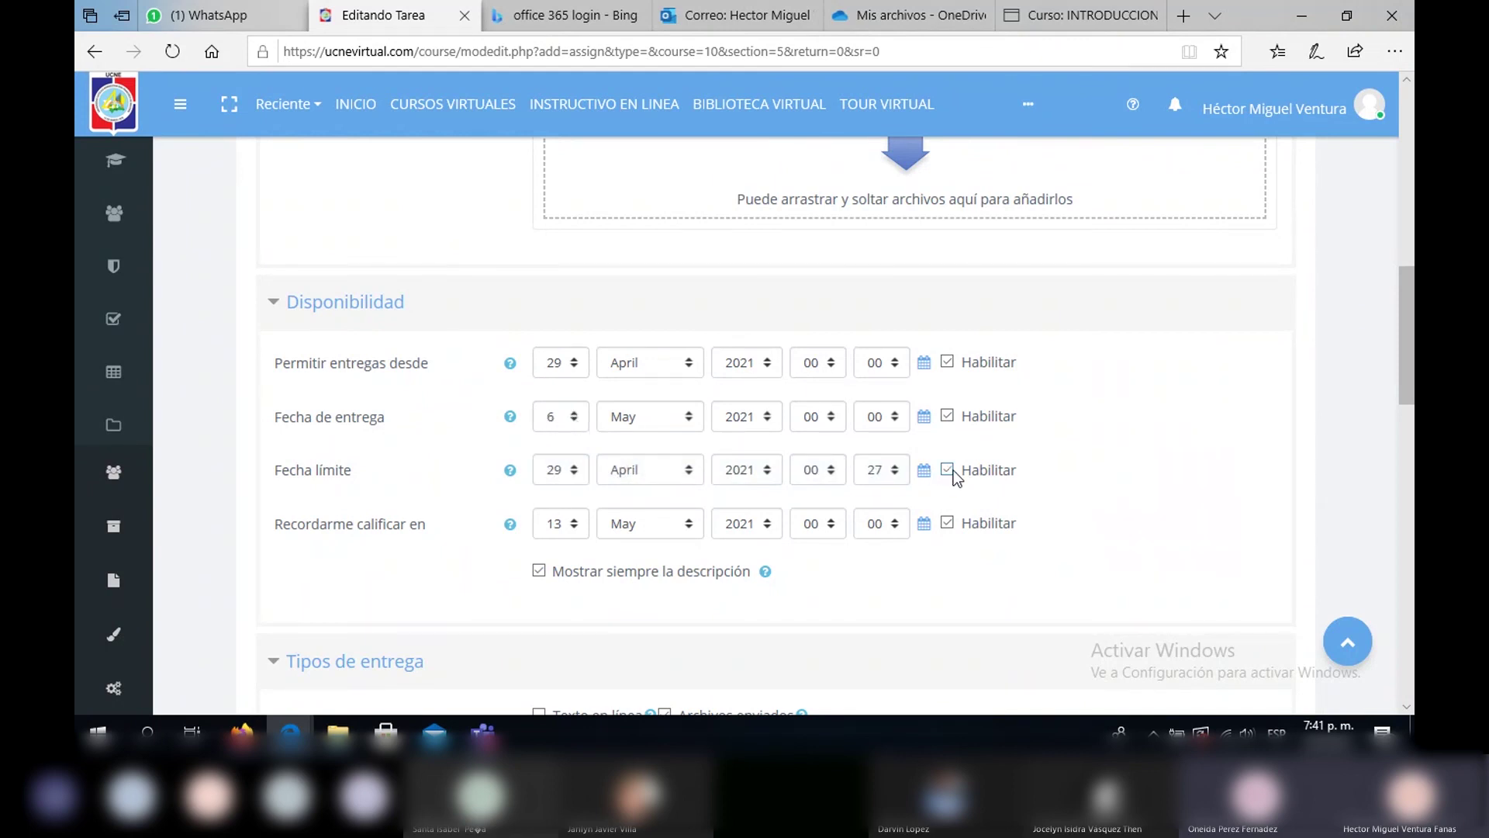
{"action": "left_click", "coordinate": [689, 470]}
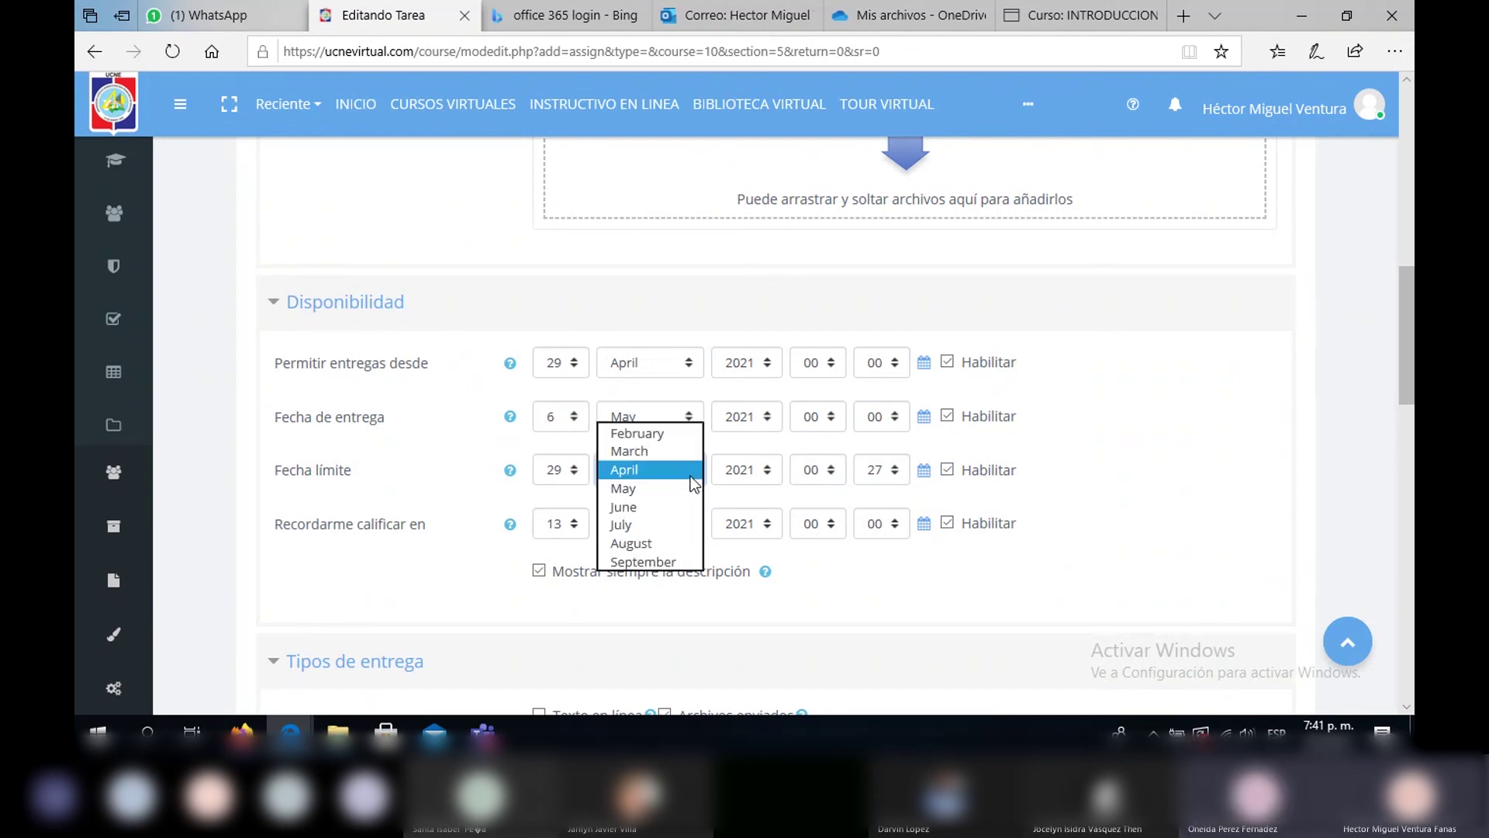
{"action": "left_click", "coordinate": [647, 488]}
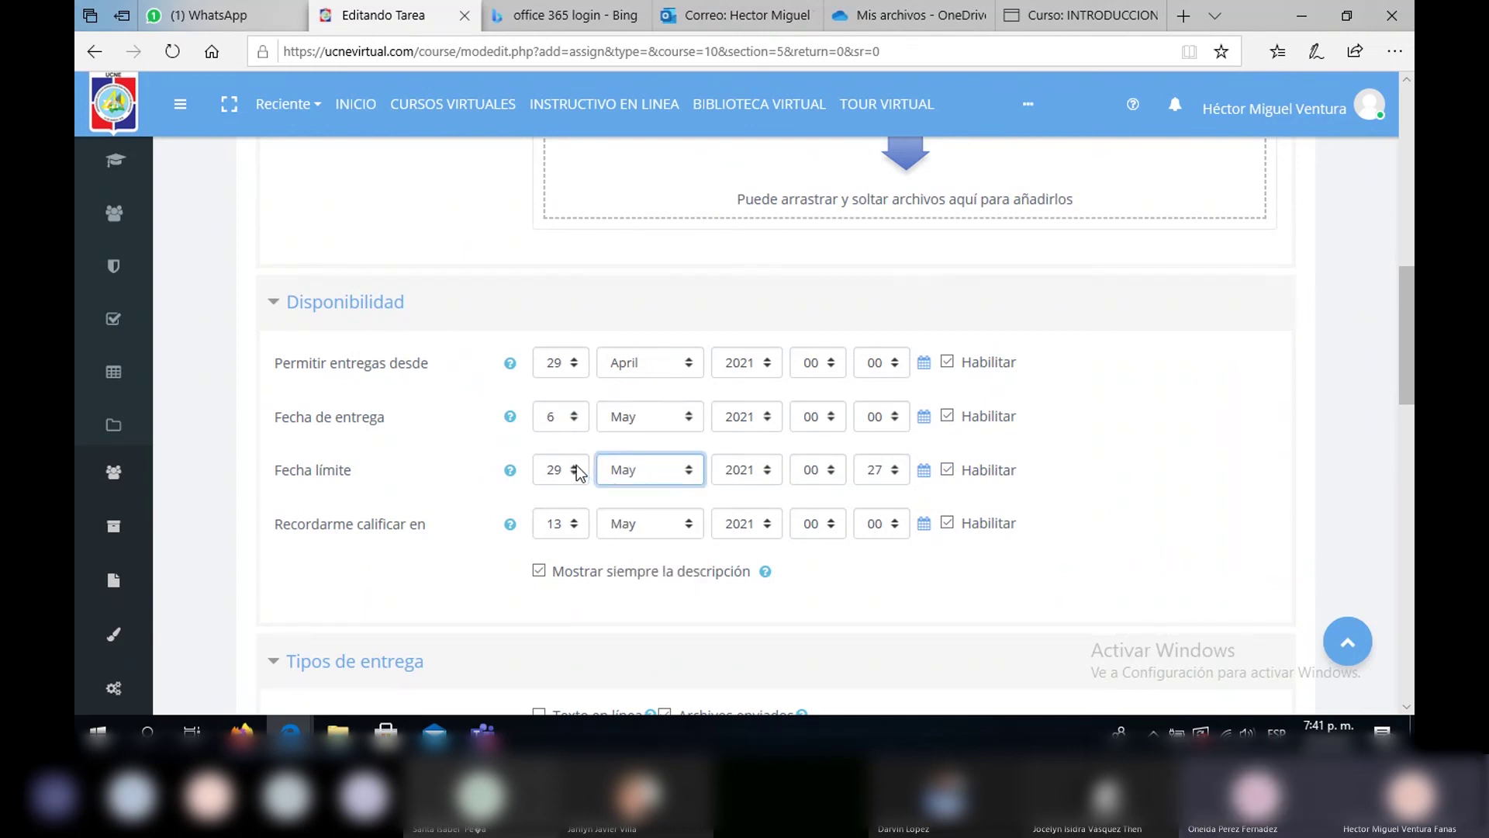
{"action": "left_click", "coordinate": [576, 463]}
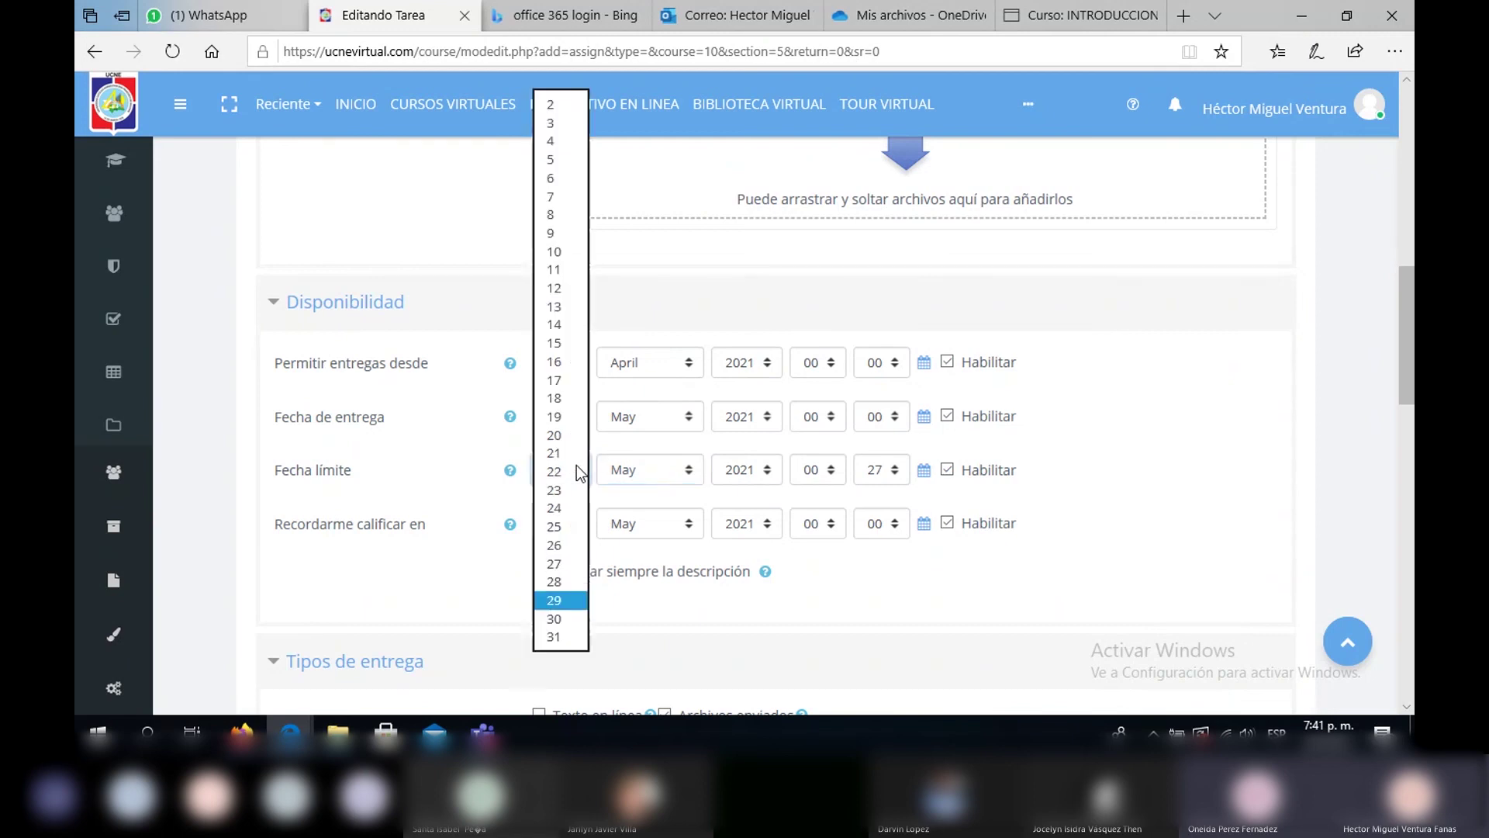
{"action": "left_click", "coordinate": [554, 197]}
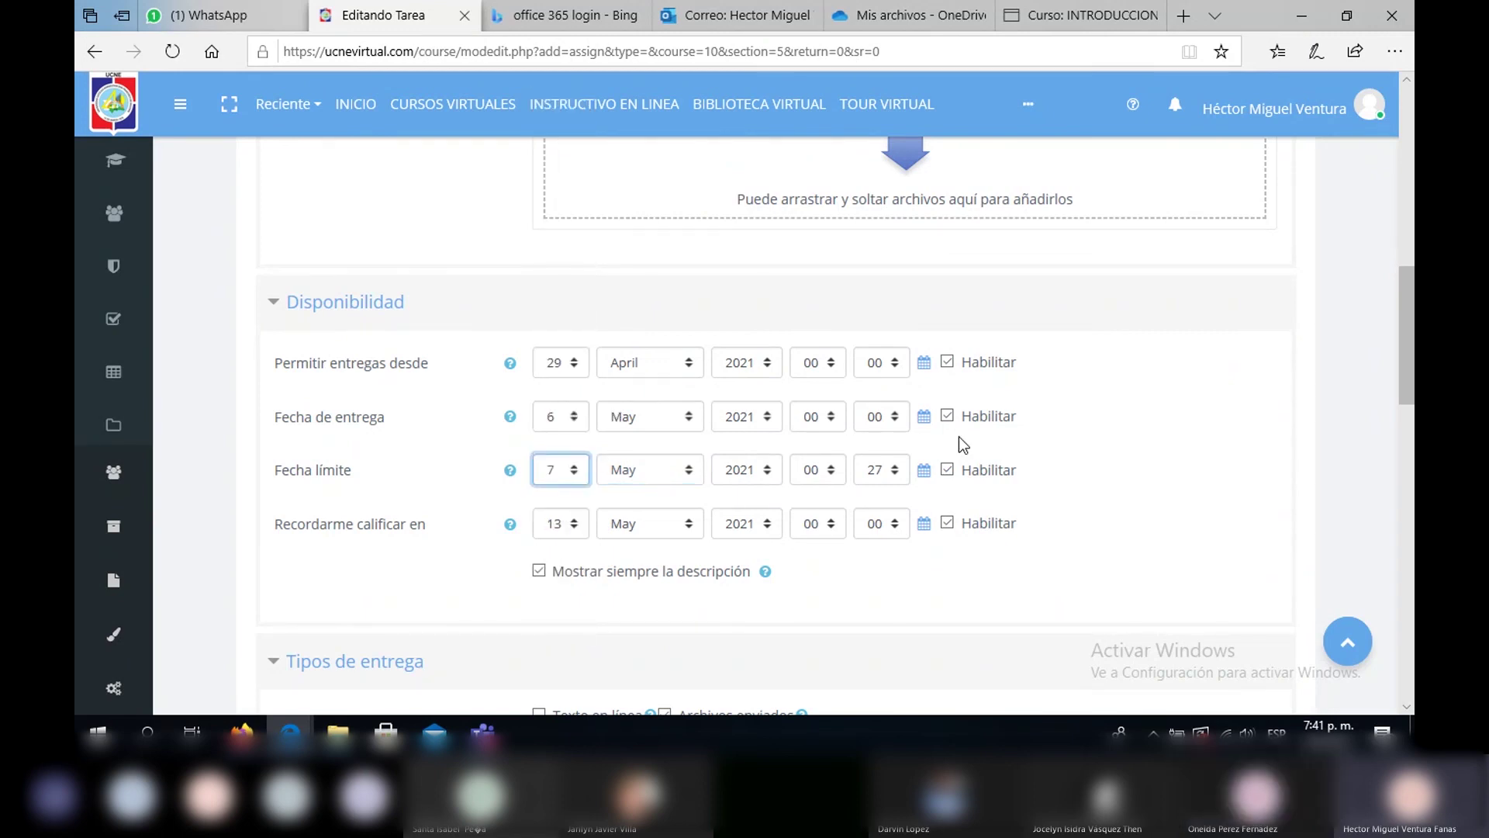
{"action": "scroll", "coordinate": [723, 608], "scroll_direction": "up", "scroll_amount": 1}
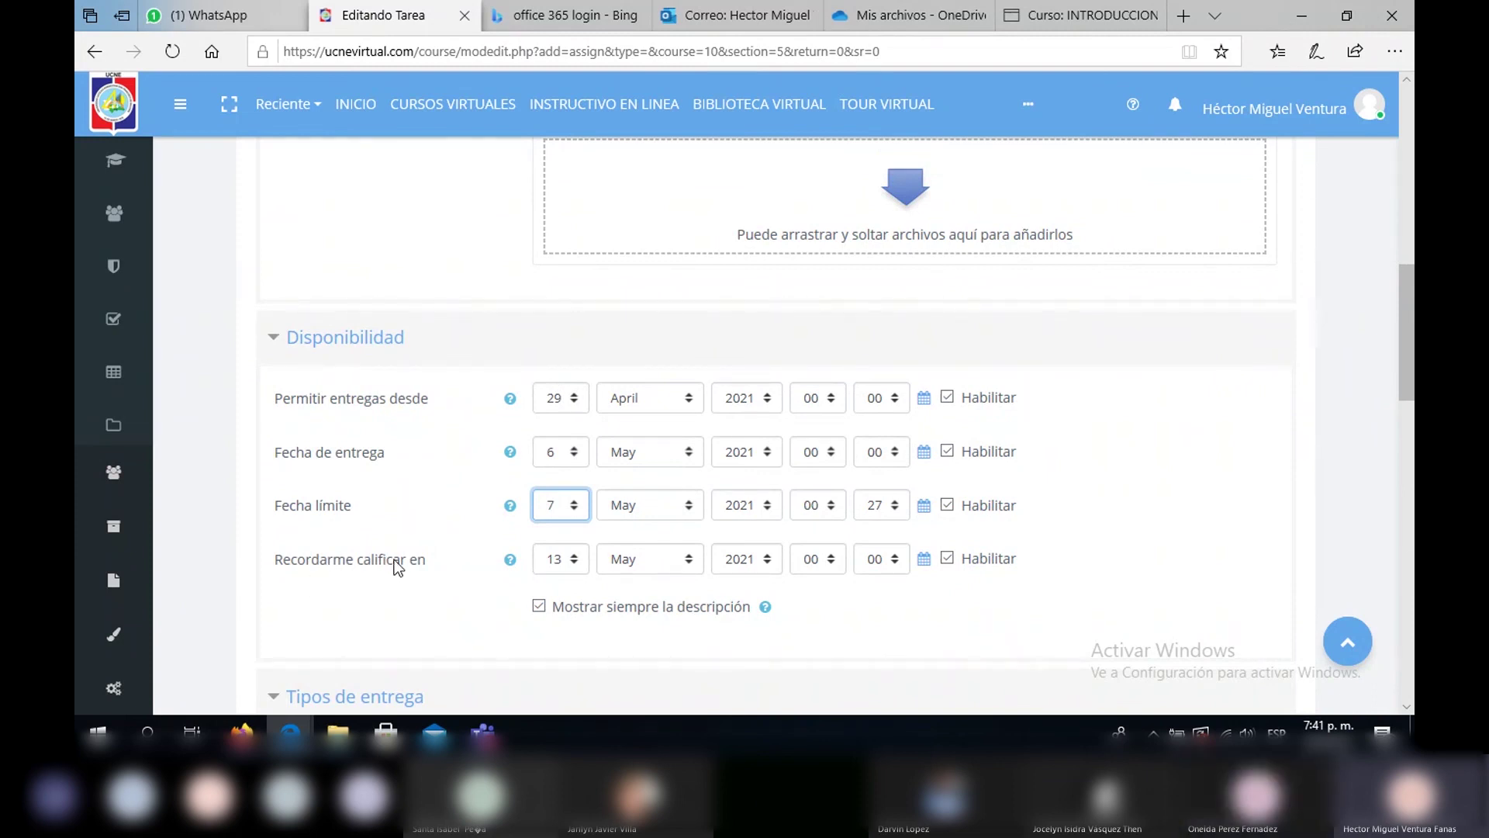
{"action": "scroll", "coordinate": [969, 581], "scroll_direction": "down", "scroll_amount": 1}
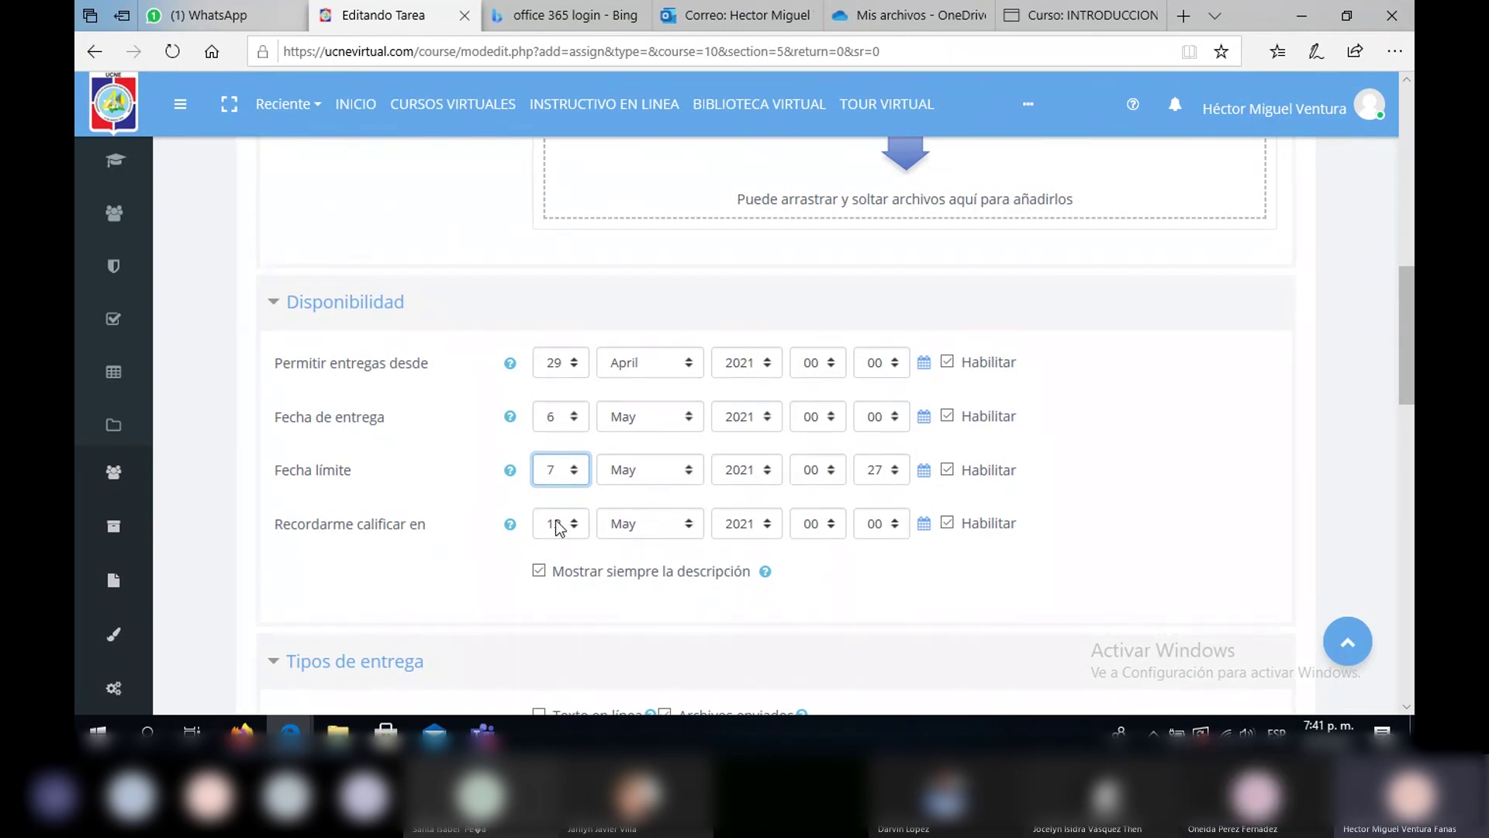
Try Texto en línea as the only submission type with a 500-word limit, and restore Archivos enviados instead
{"action": "left_click_drag", "start_coordinate": [1412, 364], "coordinate": [1411, 428]}
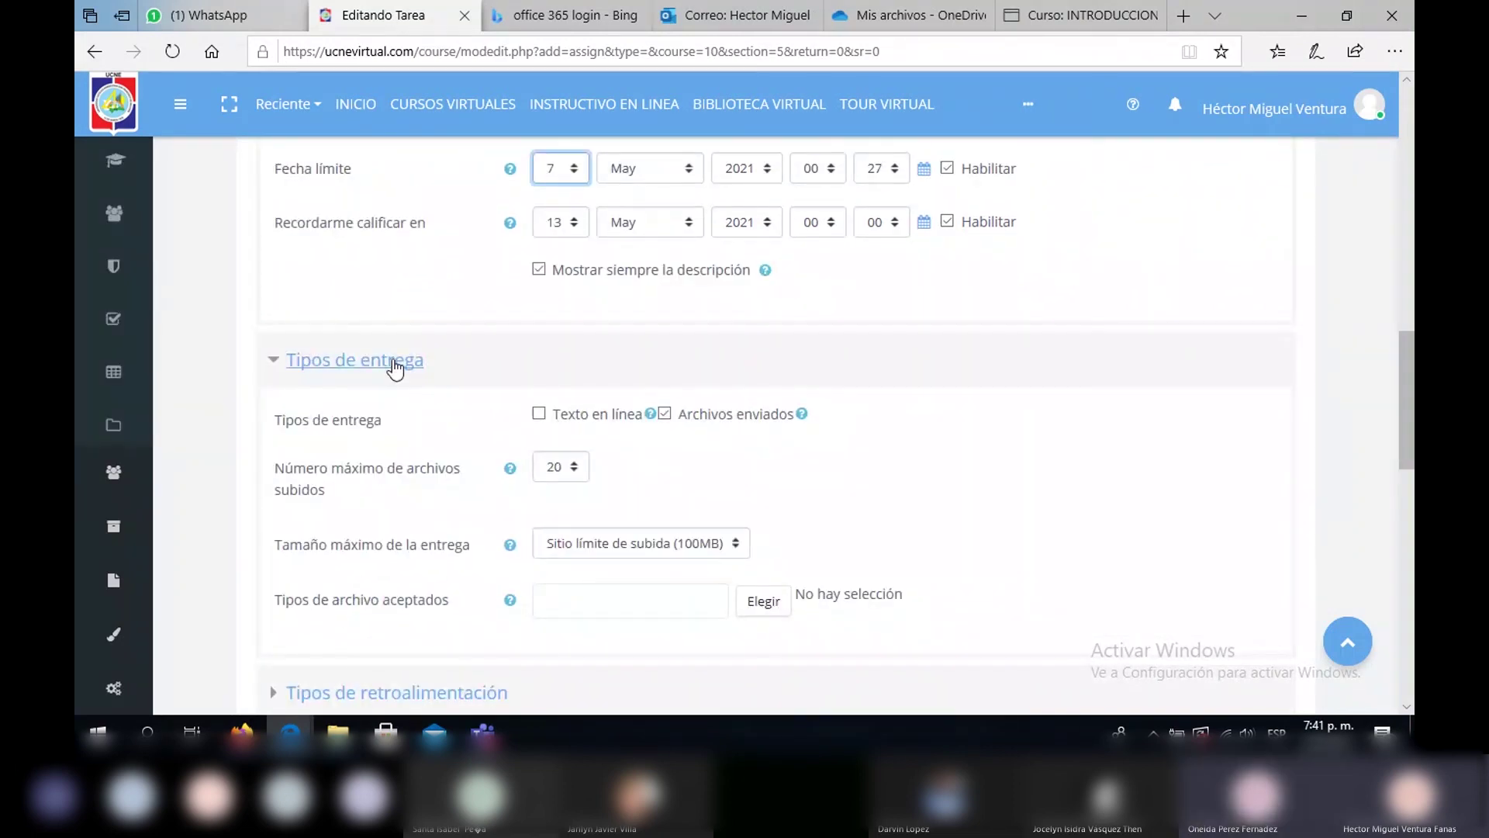
{"action": "left_click", "coordinate": [664, 414]}
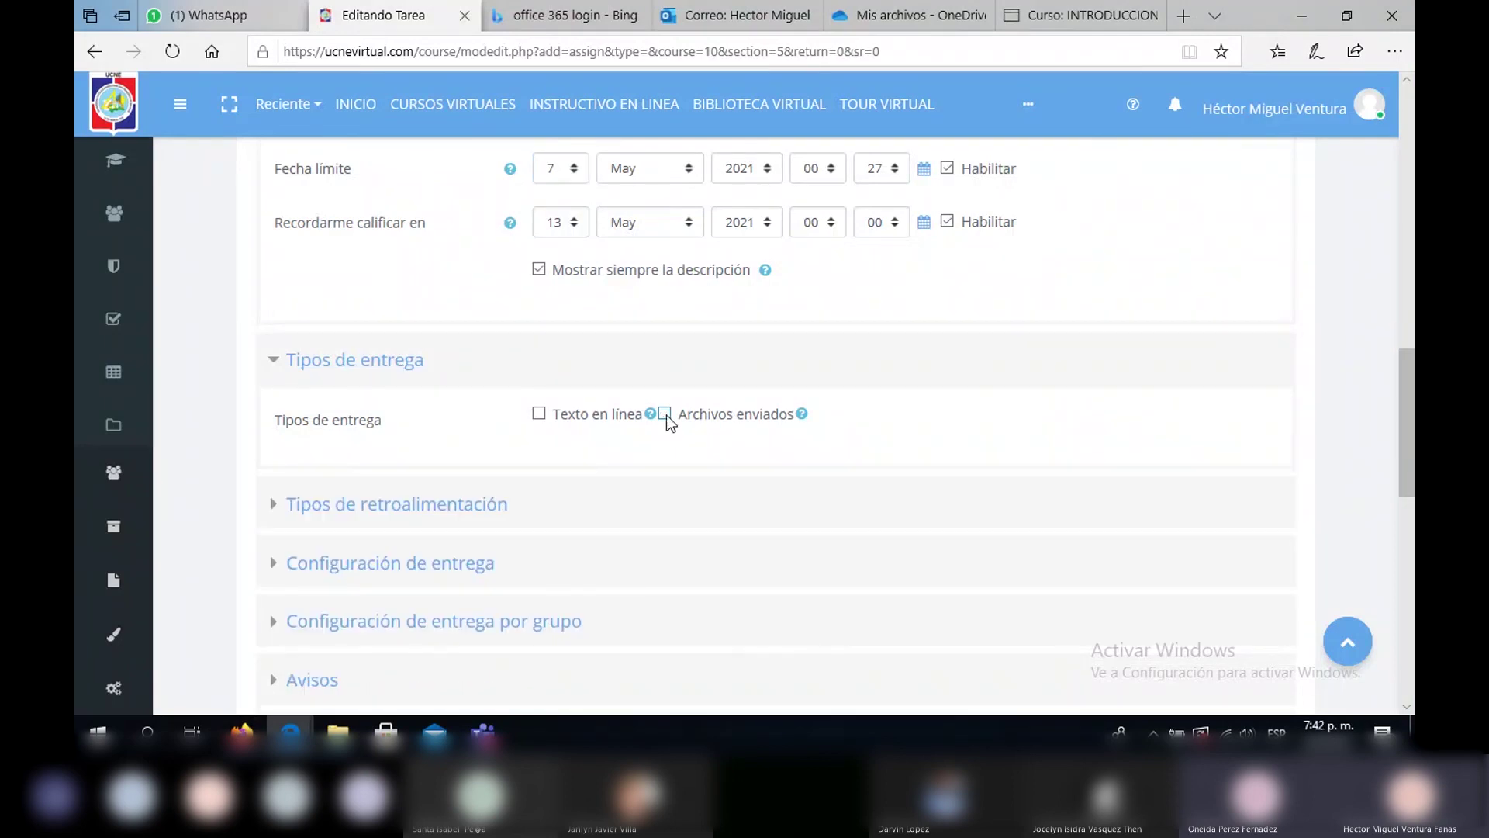
{"action": "left_click", "coordinate": [540, 414]}
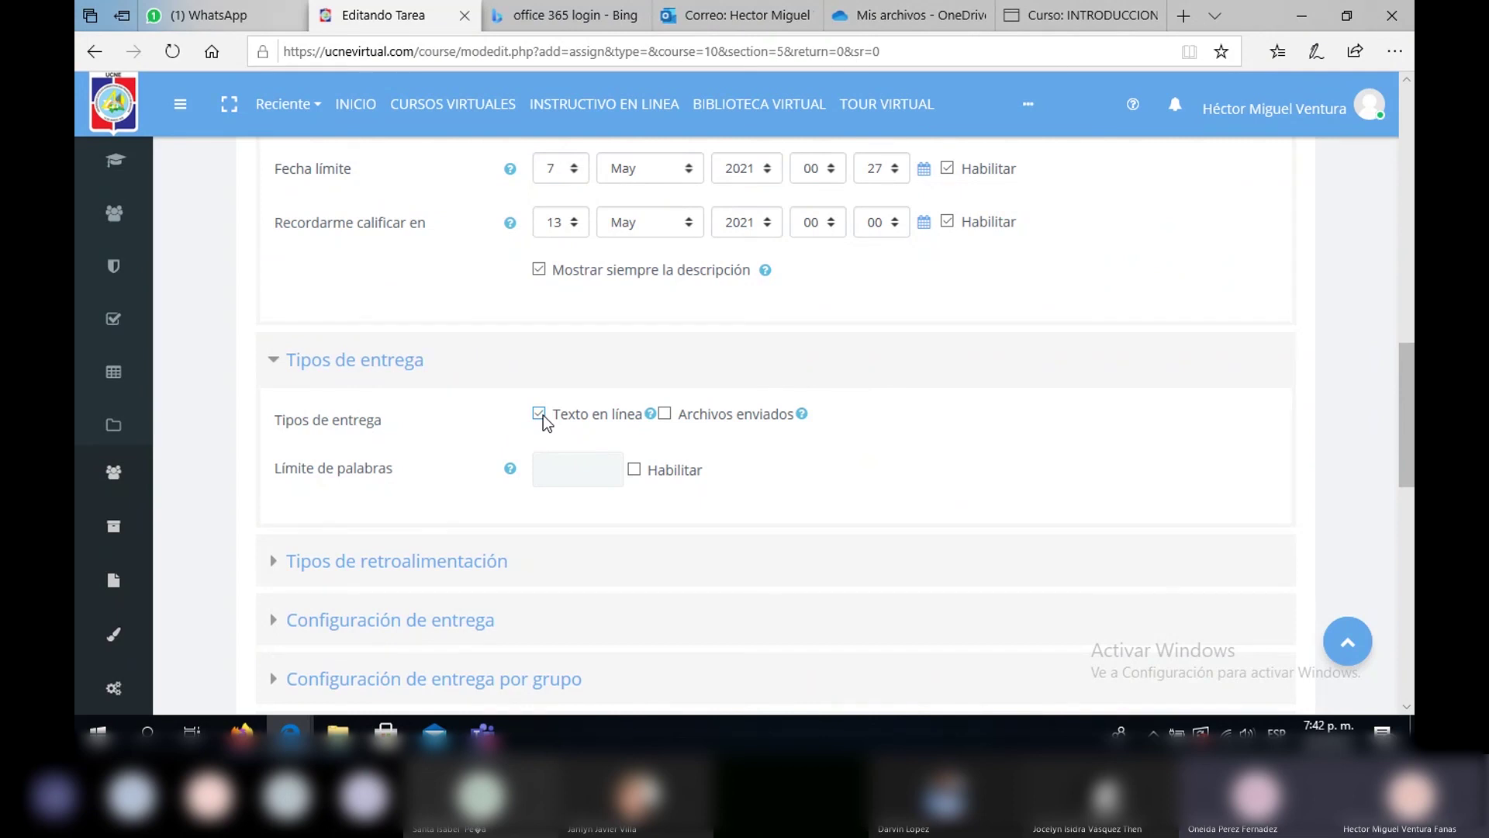
{"action": "left_click", "coordinate": [634, 473]}
{"action": "left_click", "coordinate": [597, 473]}
{"action": "type", "text": "500"}
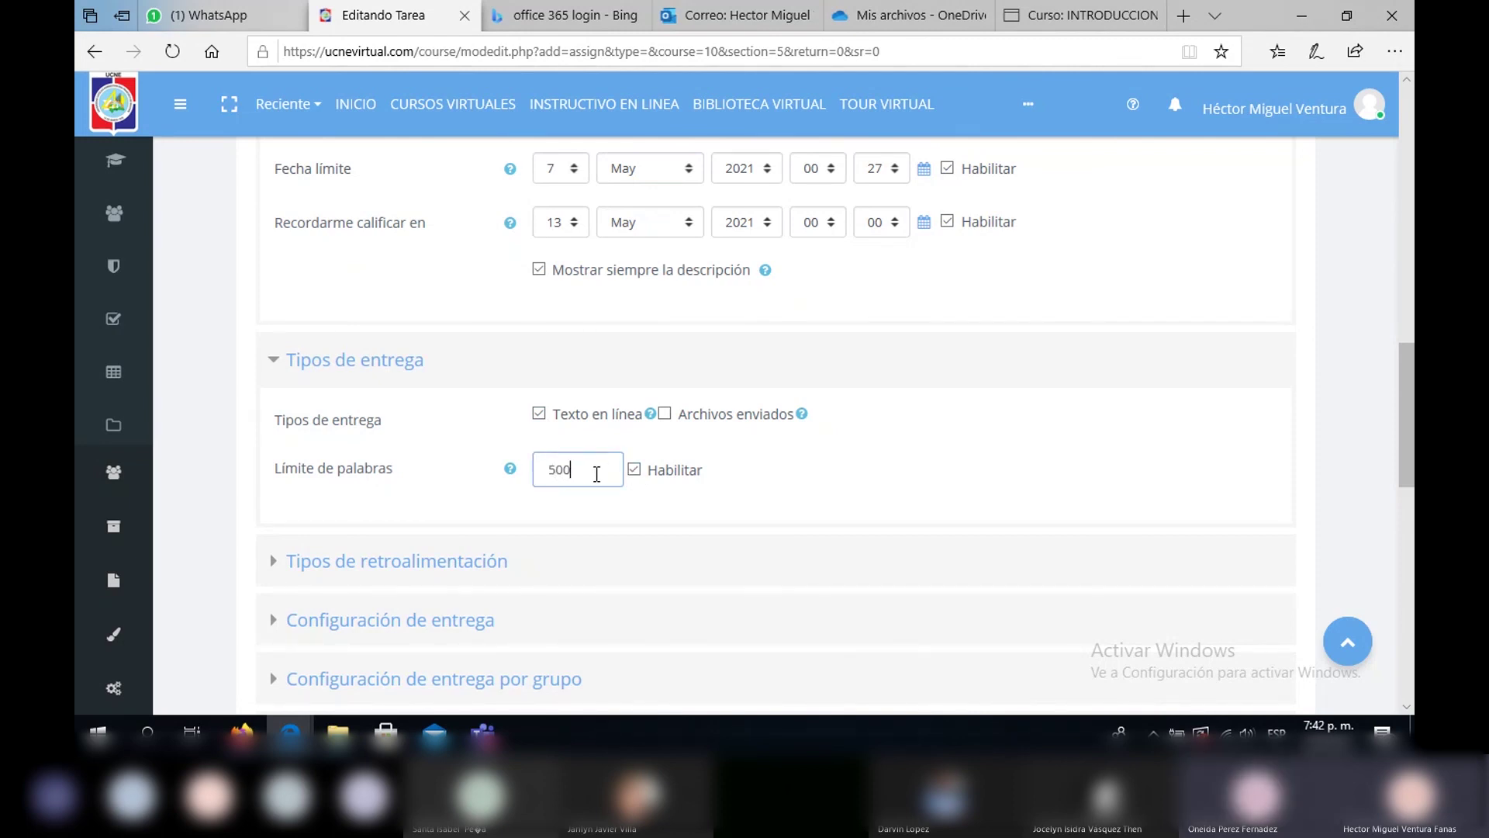
{"action": "left_click", "coordinate": [638, 468]}
{"action": "left_click", "coordinate": [541, 414]}
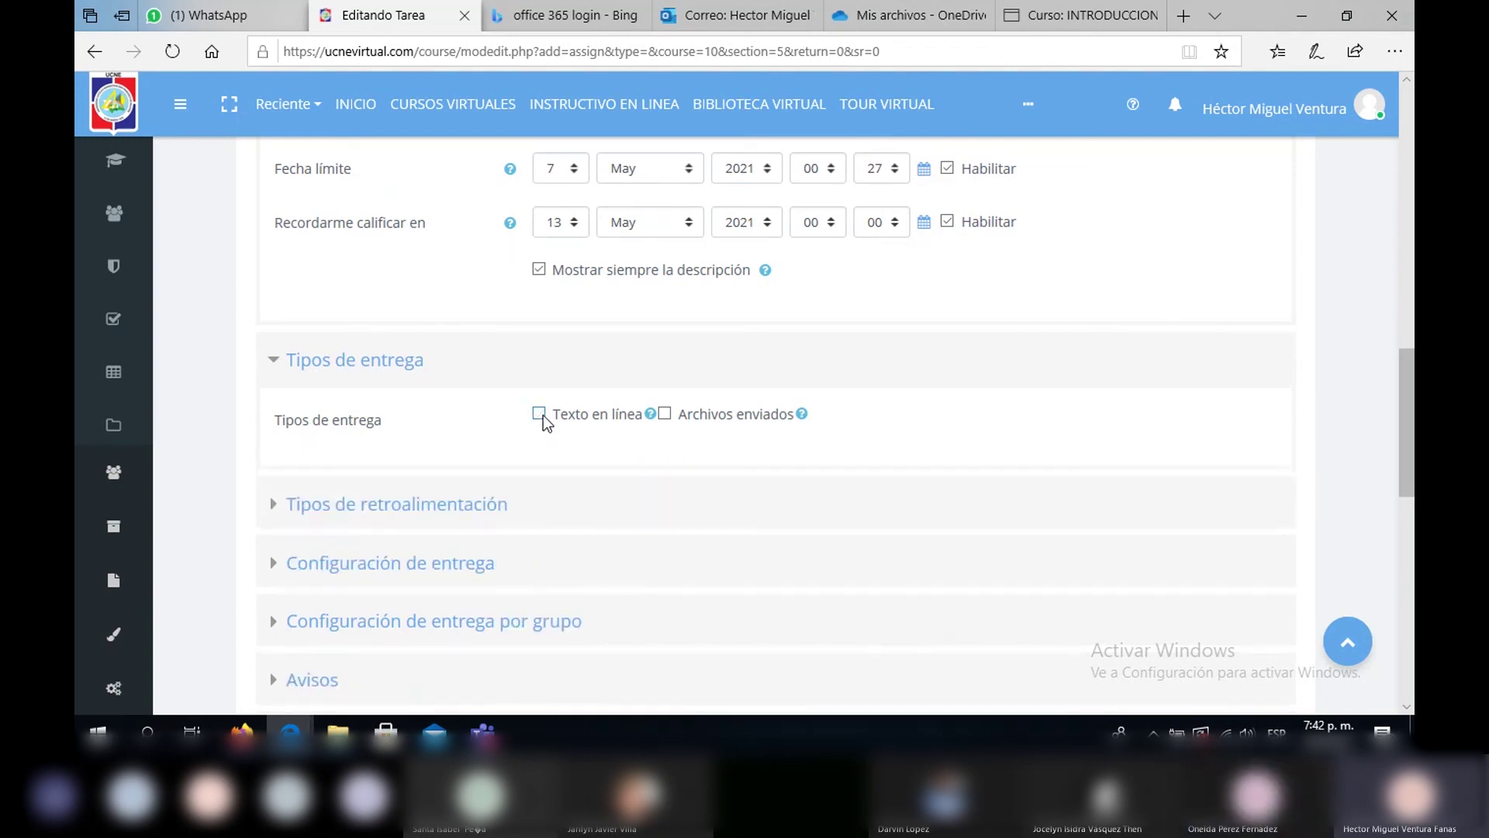
{"action": "left_click", "coordinate": [665, 414]}
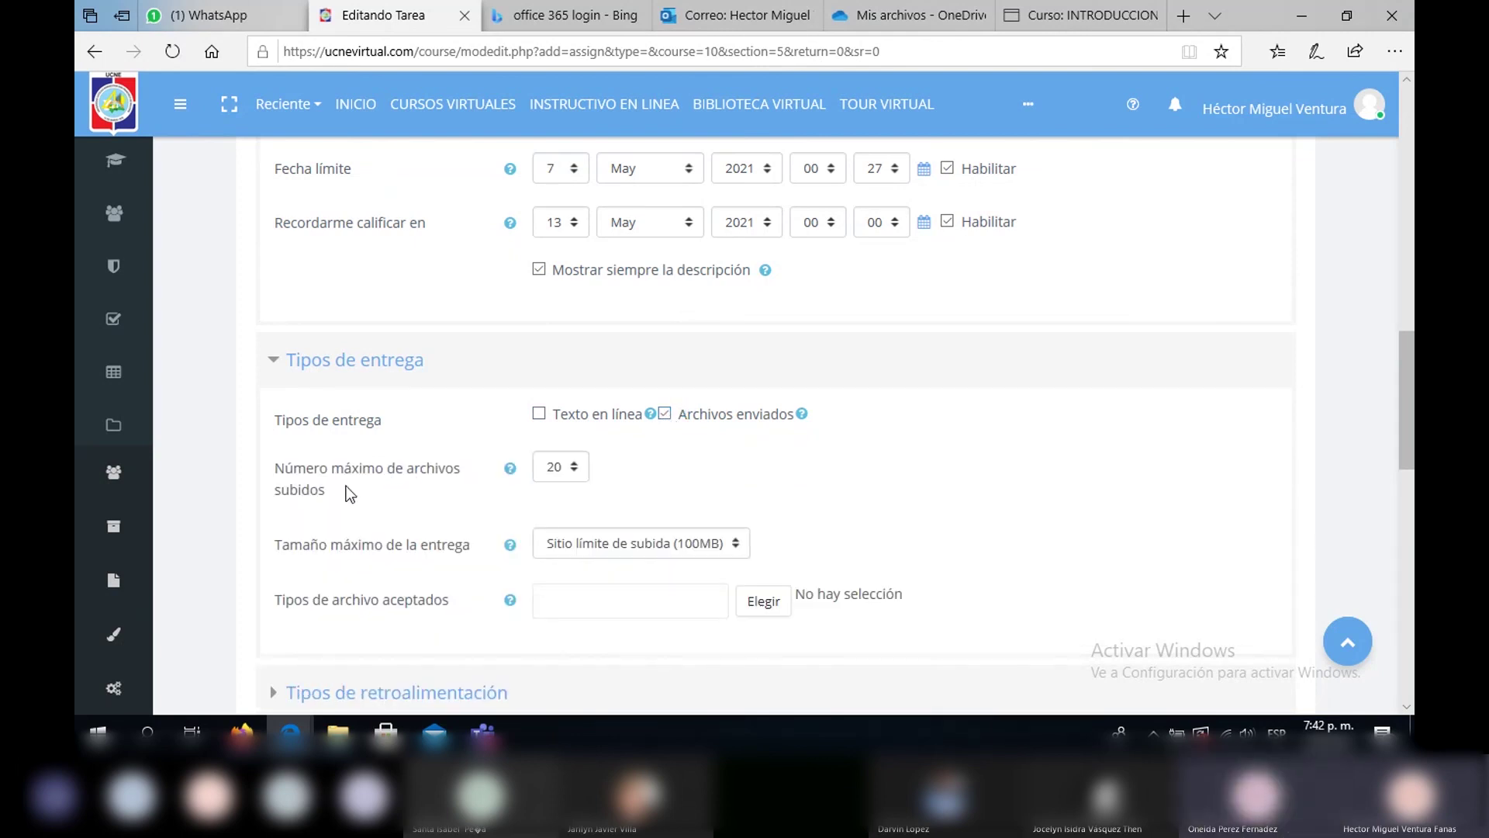
Set the maximum number of uploaded files for the task to 1
{"action": "left_click", "coordinate": [573, 467]}
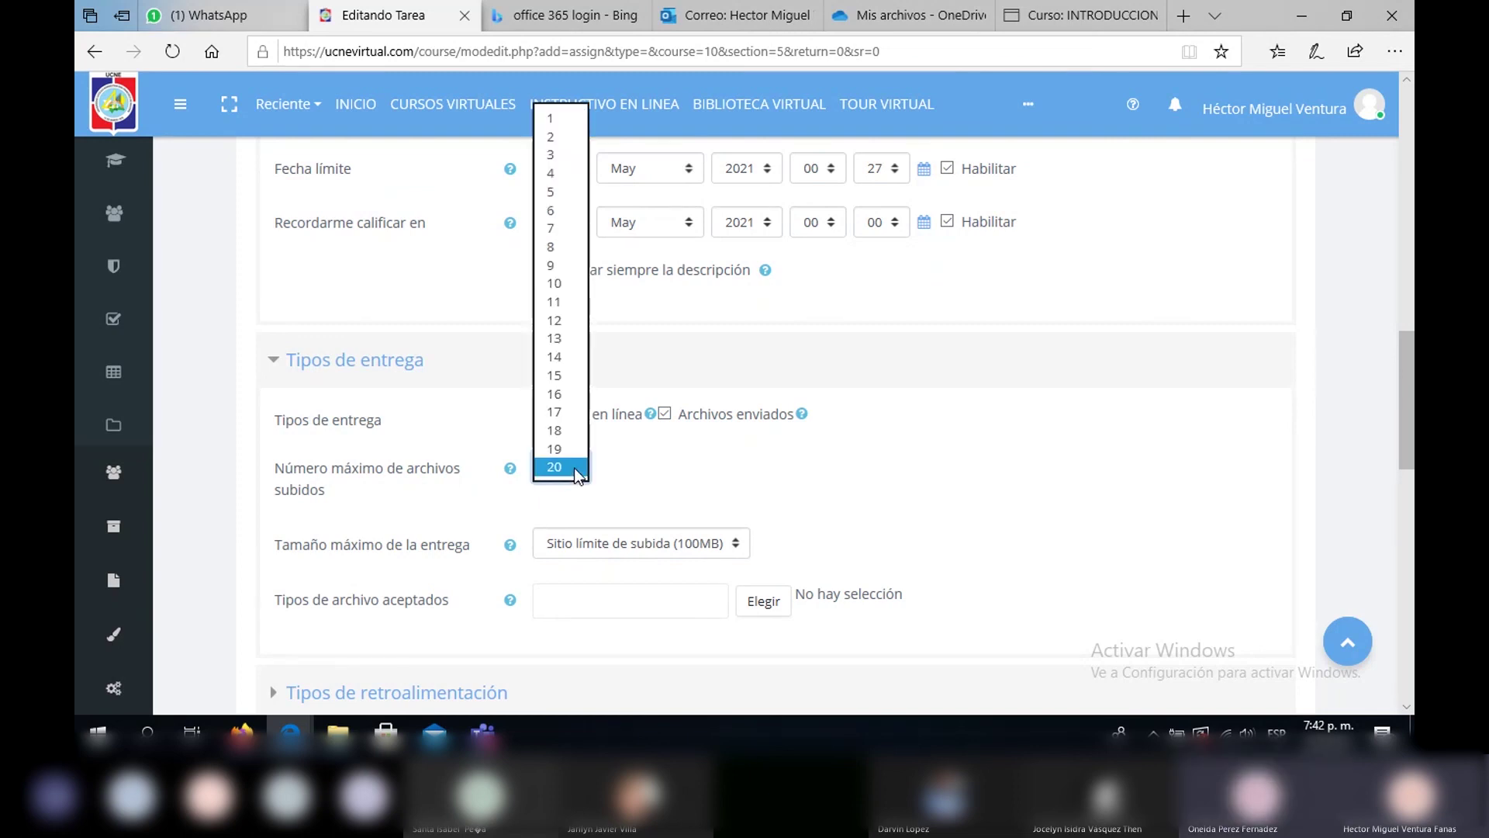
{"action": "left_click", "coordinate": [557, 125]}
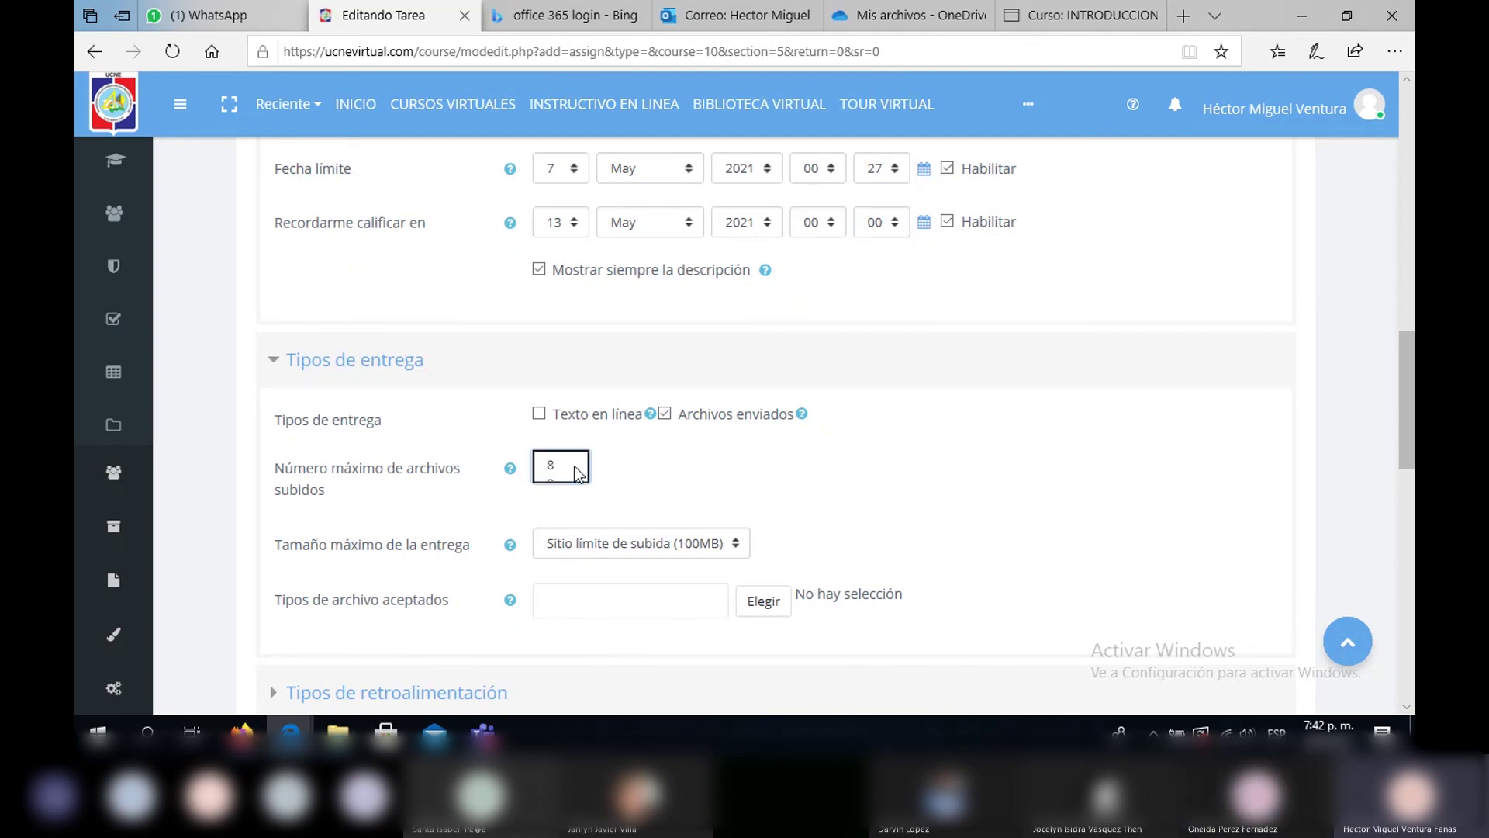
{"action": "left_click", "coordinate": [574, 468]}
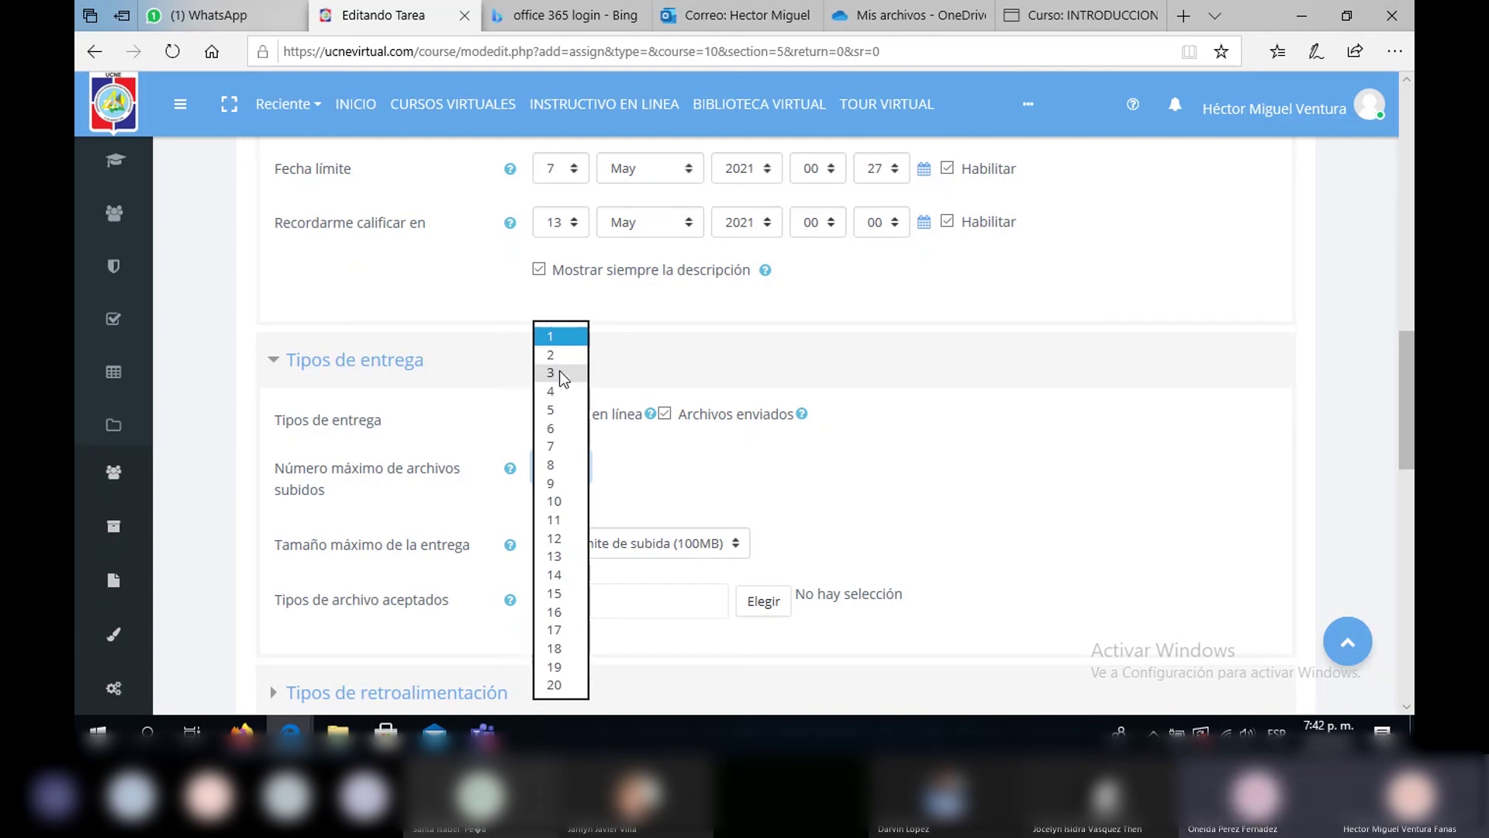
{"action": "left_click", "coordinate": [868, 483]}
Expand the Turnitin Plagiarism extension settings and look through their options
{"action": "left_click_drag", "start_coordinate": [1405, 375], "coordinate": [1405, 477]}
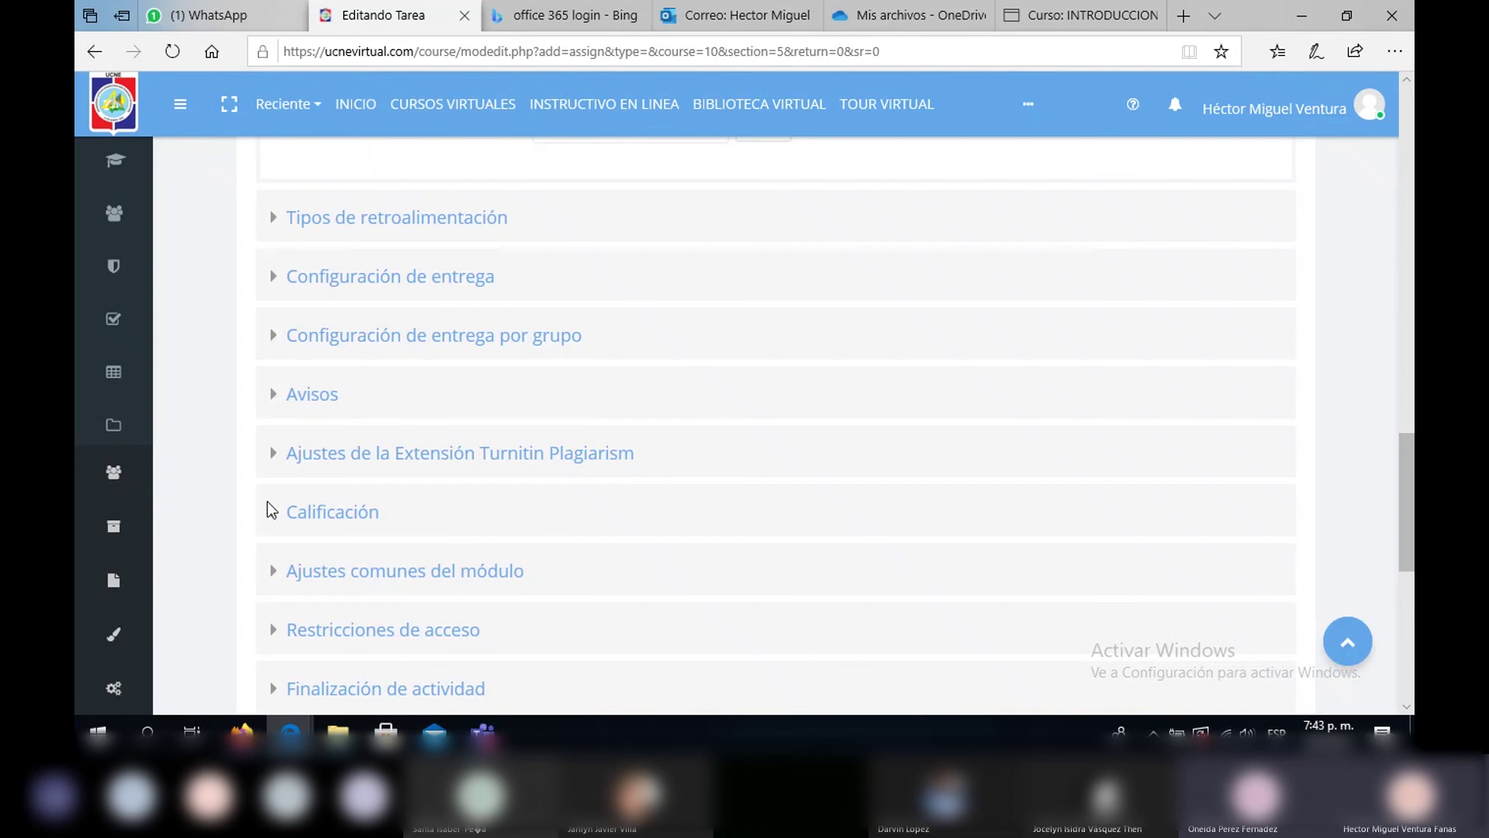
{"action": "left_click", "coordinate": [275, 457]}
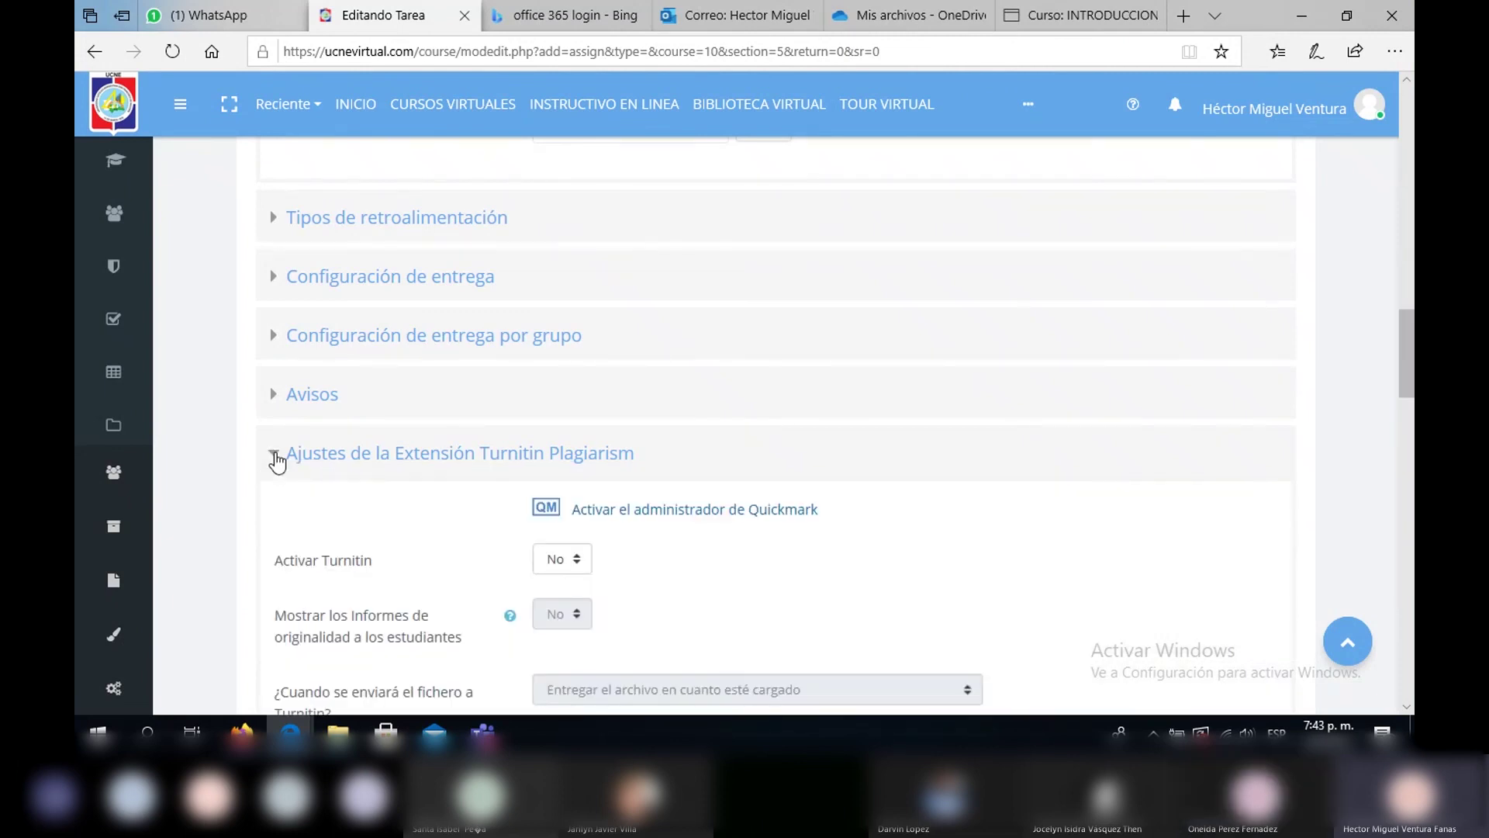
{"action": "left_click_drag", "start_coordinate": [1409, 351], "coordinate": [1404, 579]}
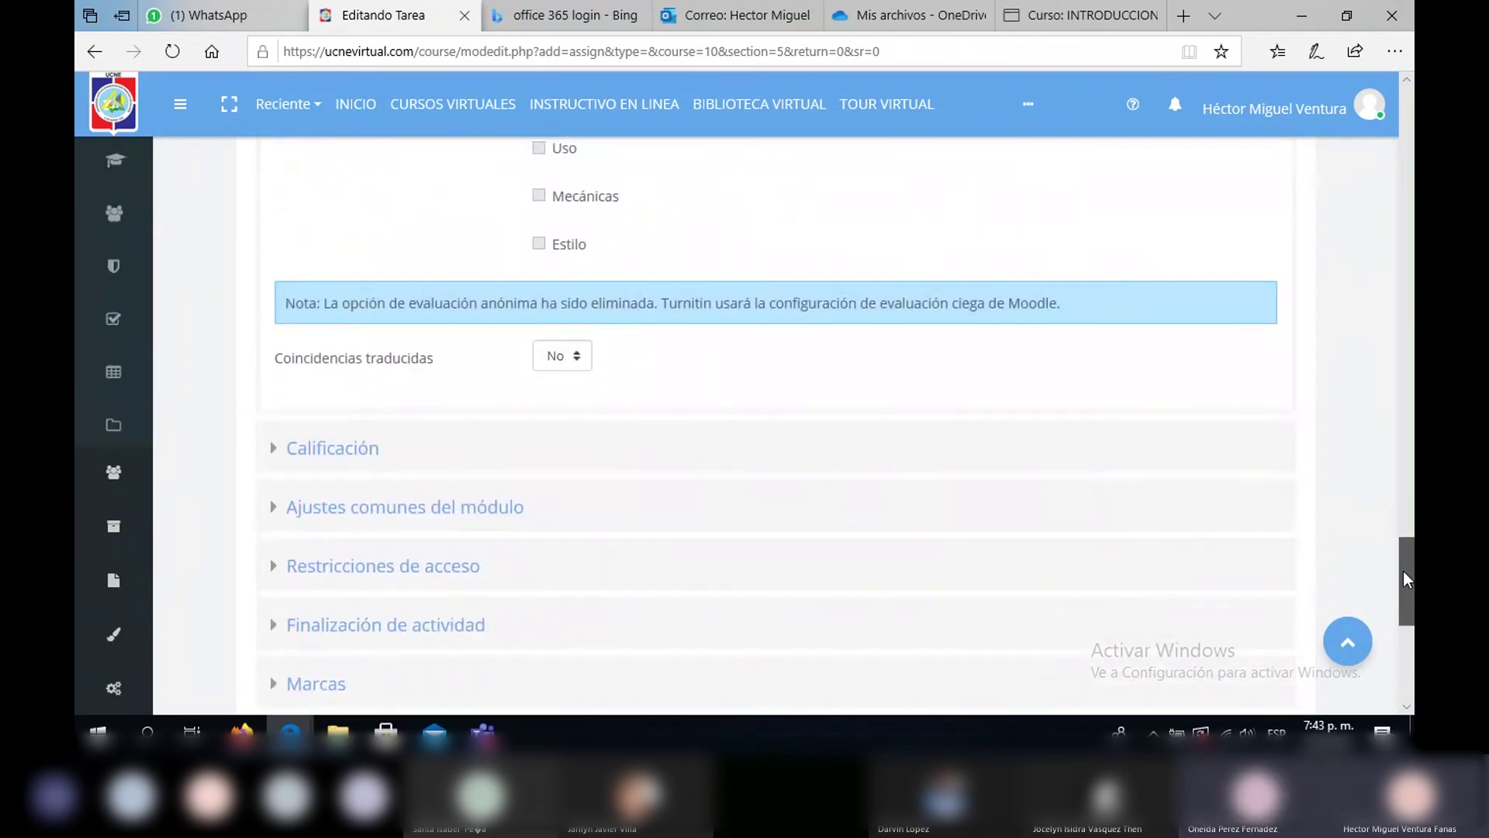
Expand the Calificación settings and set the task's Puntuación máxima to 4
{"action": "left_click", "coordinate": [278, 450]}
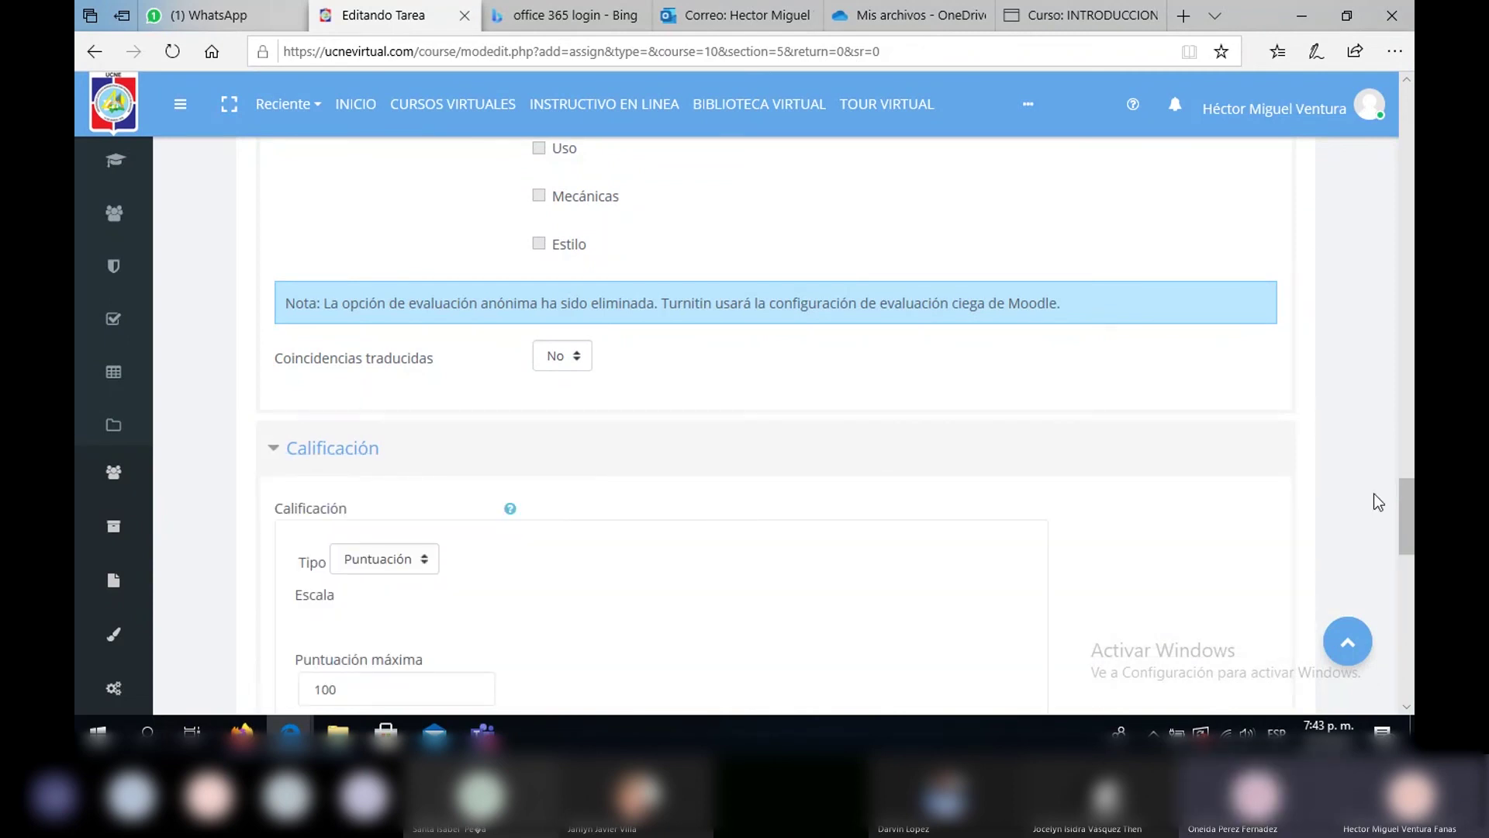
{"action": "scroll", "coordinate": [776, 488], "scroll_direction": "down", "scroll_amount": 3}
{"action": "left_click", "coordinate": [355, 486]}
{"action": "left_click_drag", "start_coordinate": [355, 486], "coordinate": [235, 494]}
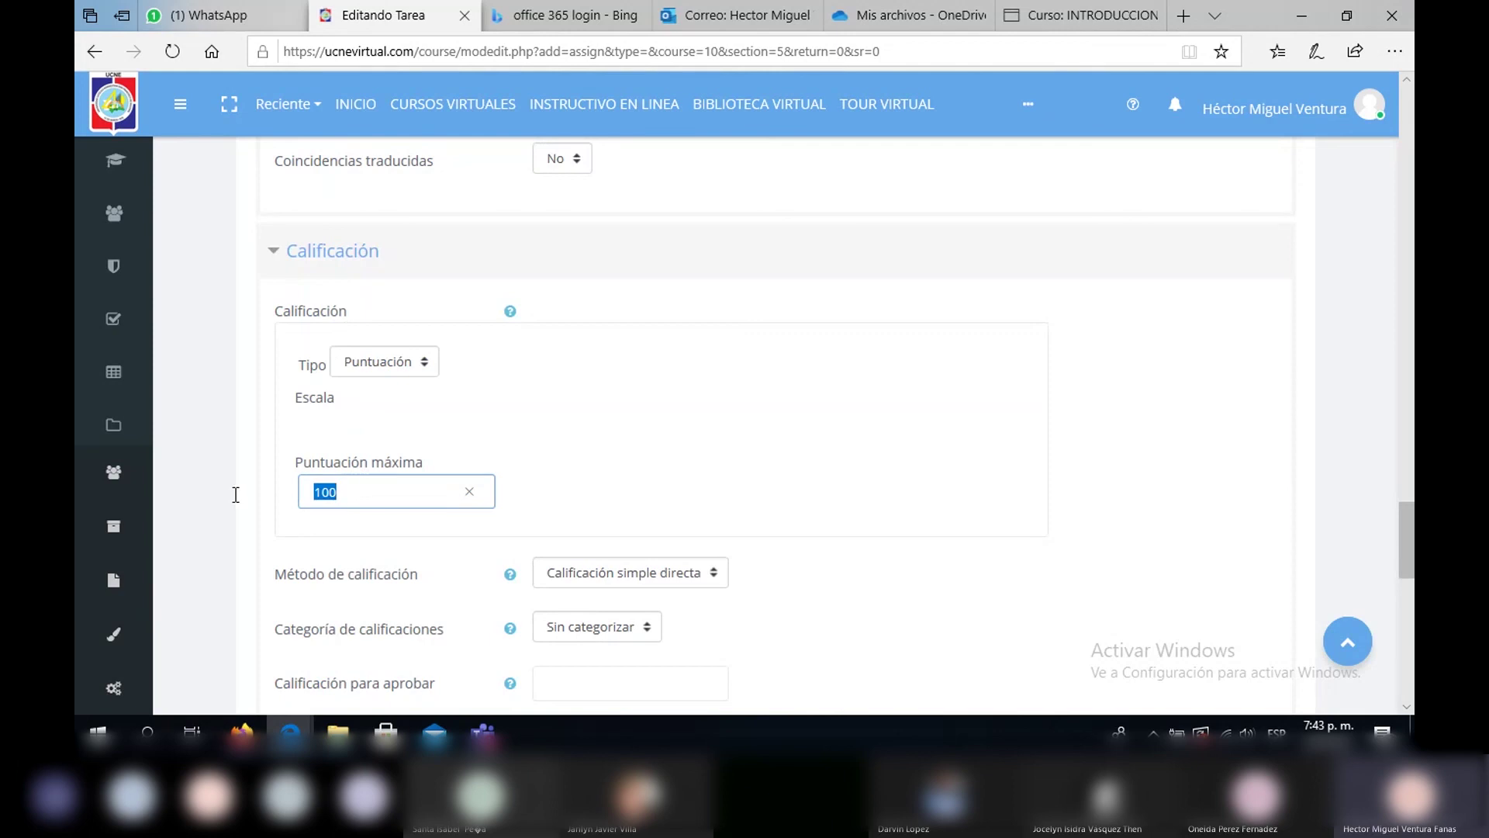
{"action": "type", "text": "4"}
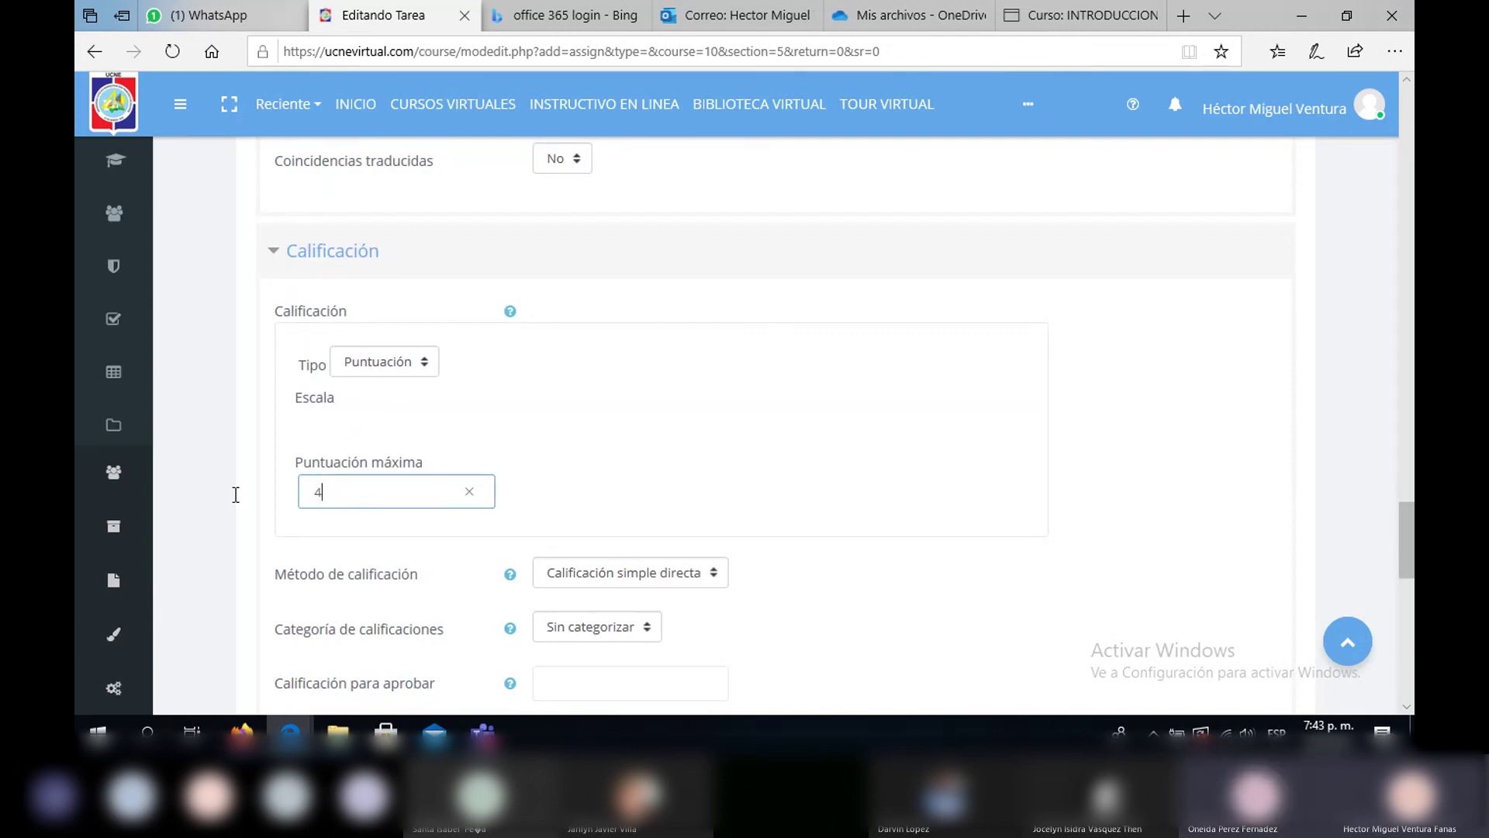
Set Rastreo de finalización to "Mostrar la actividad como completada cuando se cumplan las condiciones", requiring viewing and a grade but not submission
{"action": "scroll", "coordinate": [1402, 531], "scroll_direction": "down", "scroll_amount": 1}
{"action": "left_click_drag", "start_coordinate": [1402, 531], "coordinate": [1398, 590]}
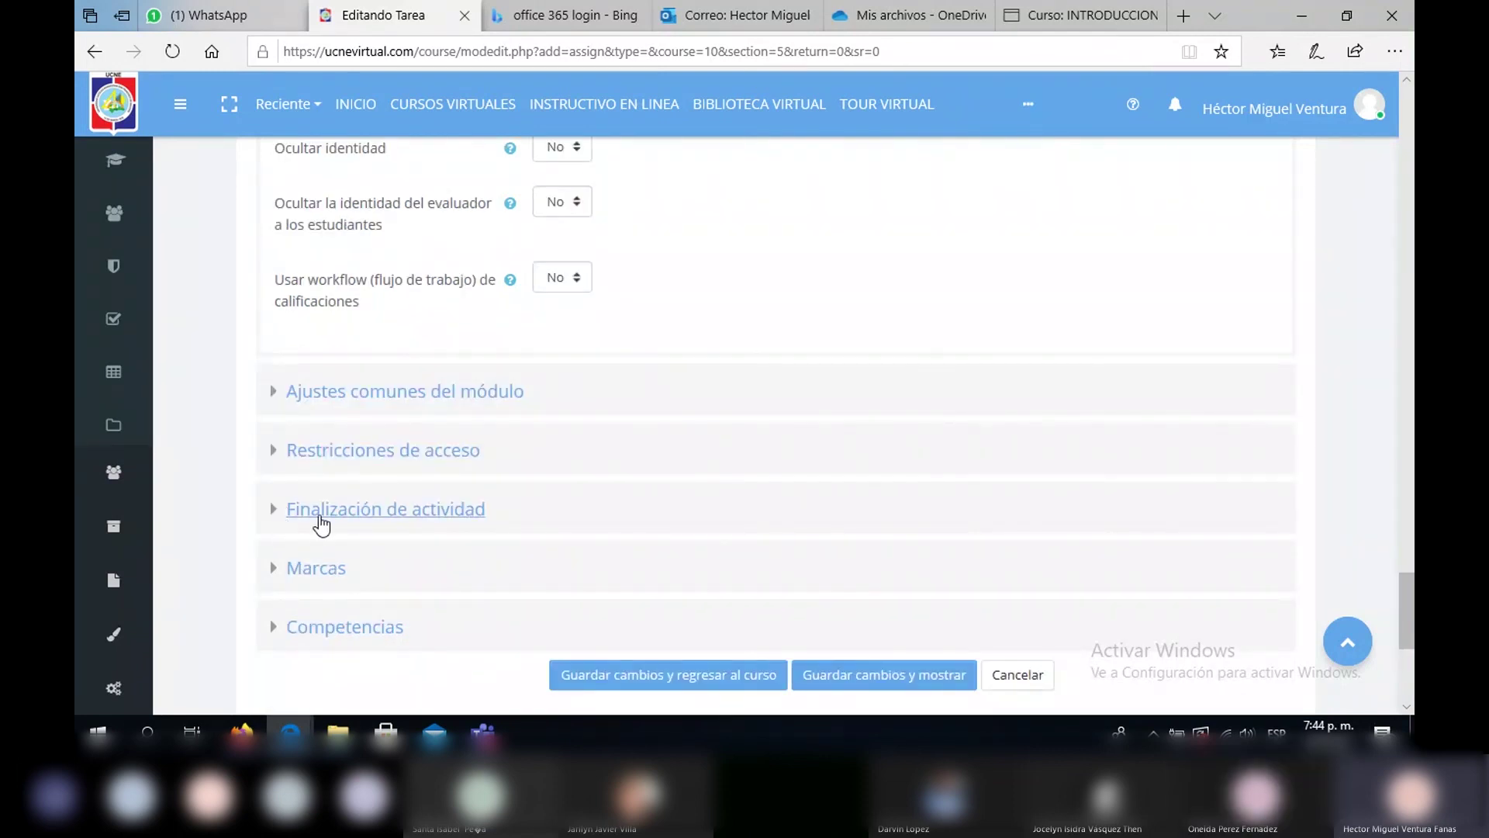
{"action": "left_click", "coordinate": [277, 520]}
{"action": "scroll", "coordinate": [1409, 596], "scroll_direction": "down", "scroll_amount": 2}
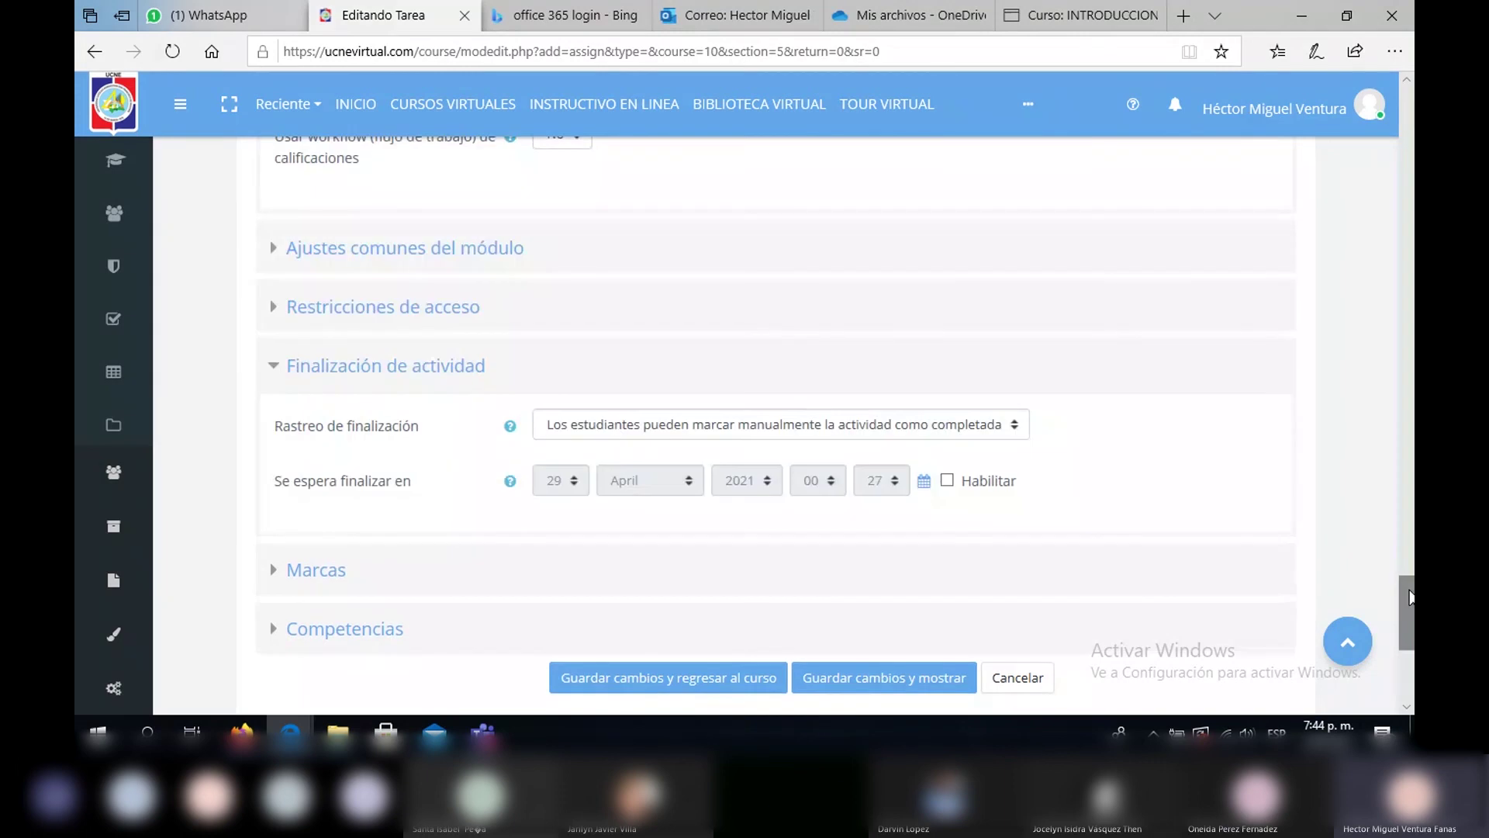
{"action": "key", "text": "Down"}
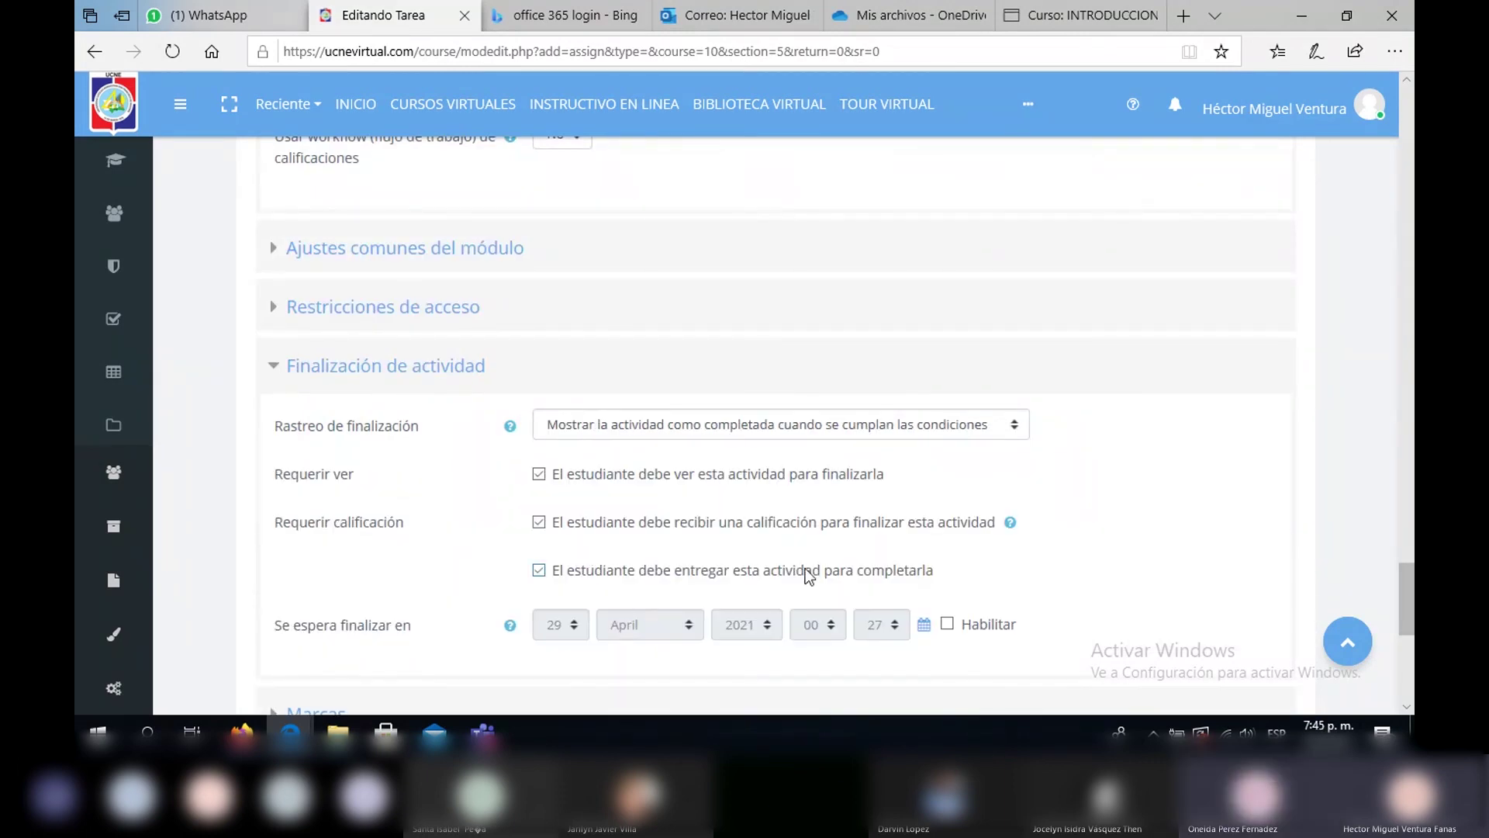
{"action": "left_click", "coordinate": [541, 568]}
{"action": "left_click_drag", "start_coordinate": [1407, 576], "coordinate": [1407, 586]}
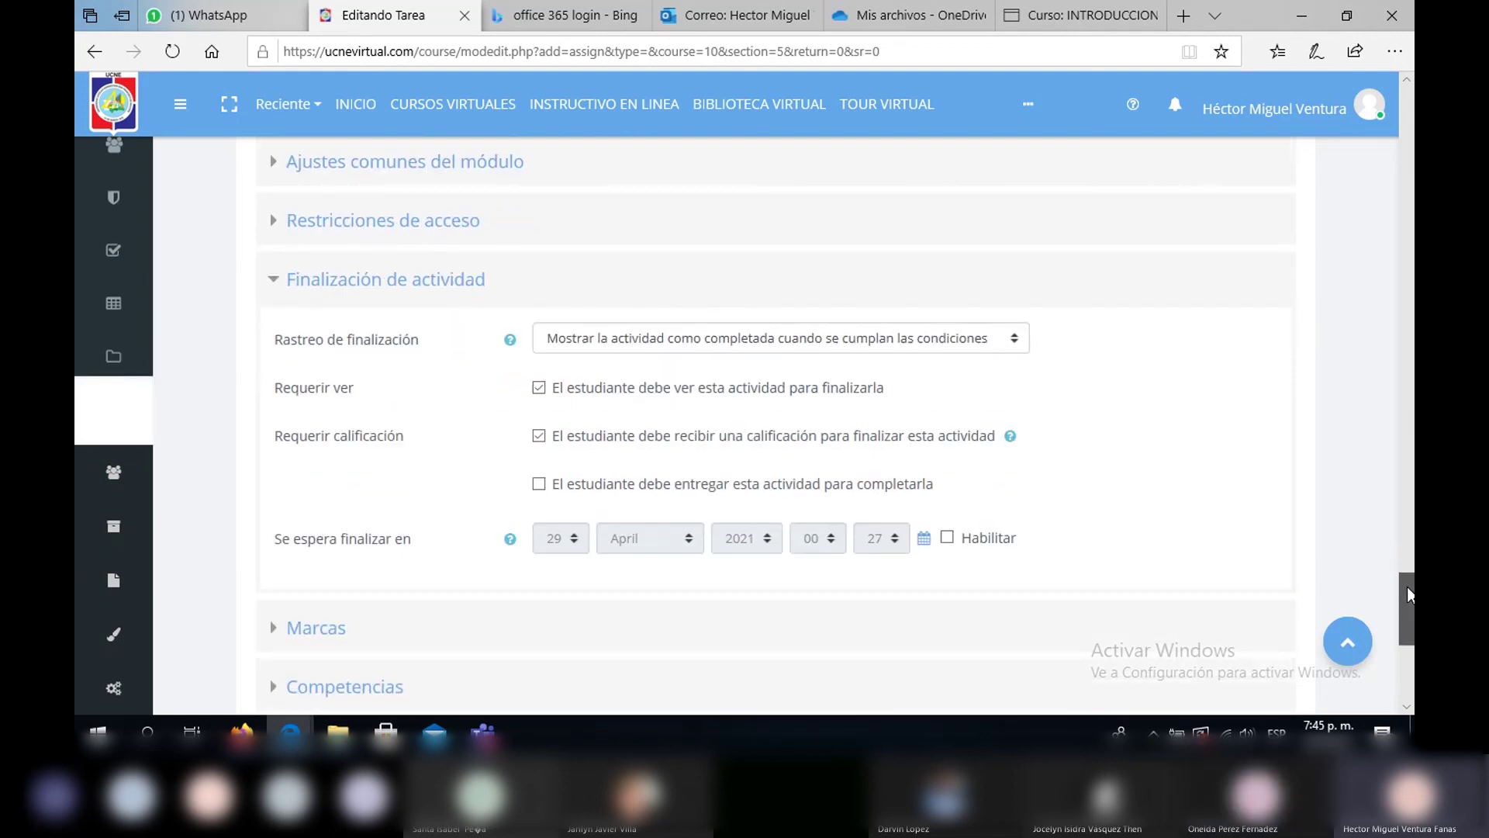
{"action": "left_click_drag", "start_coordinate": [1407, 586], "coordinate": [1407, 611]}
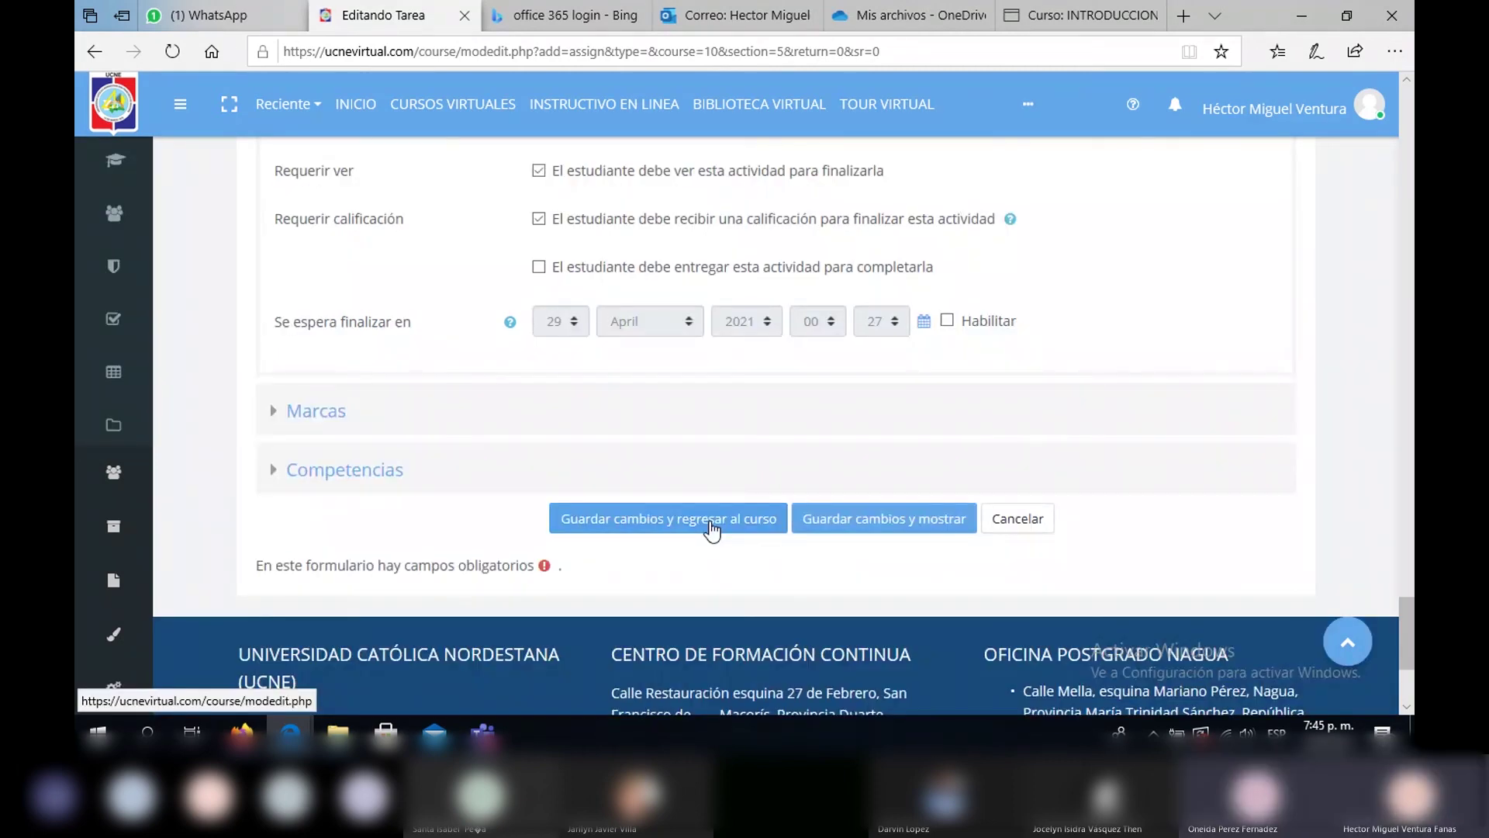